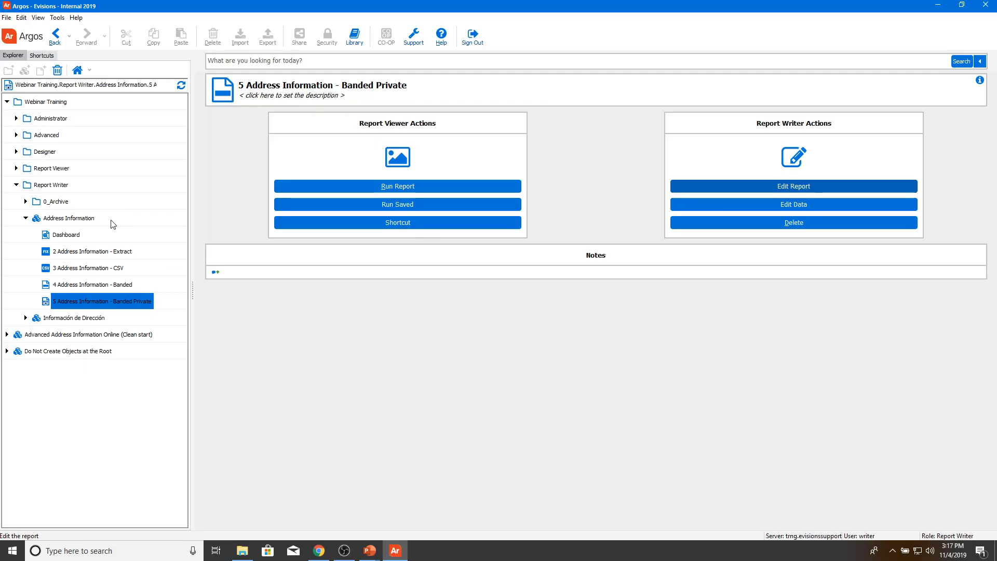
Step: Close the report settings, select the Address Information DataBlock, and start a new report for it
key(alt+Return)
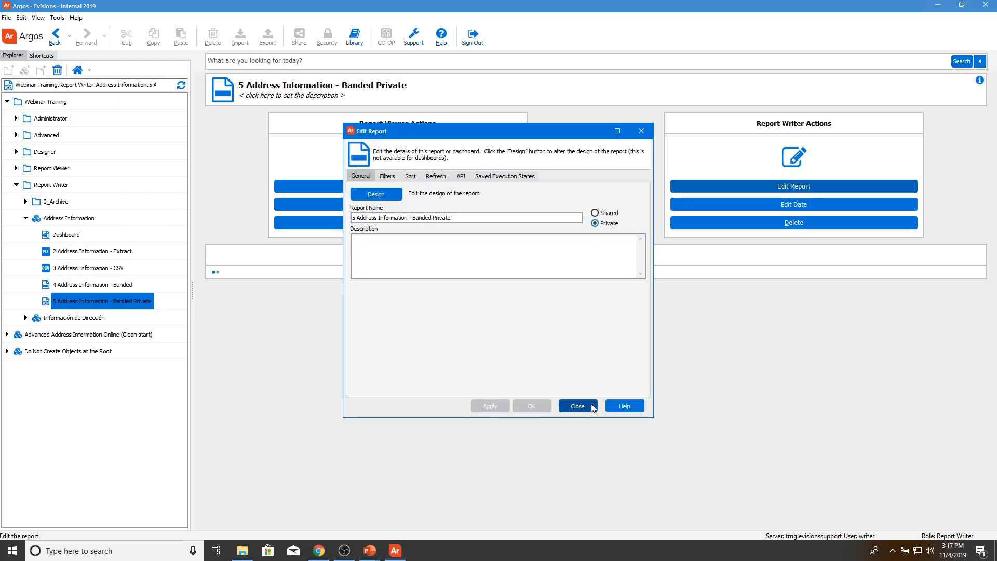
click(575, 405)
click(82, 217)
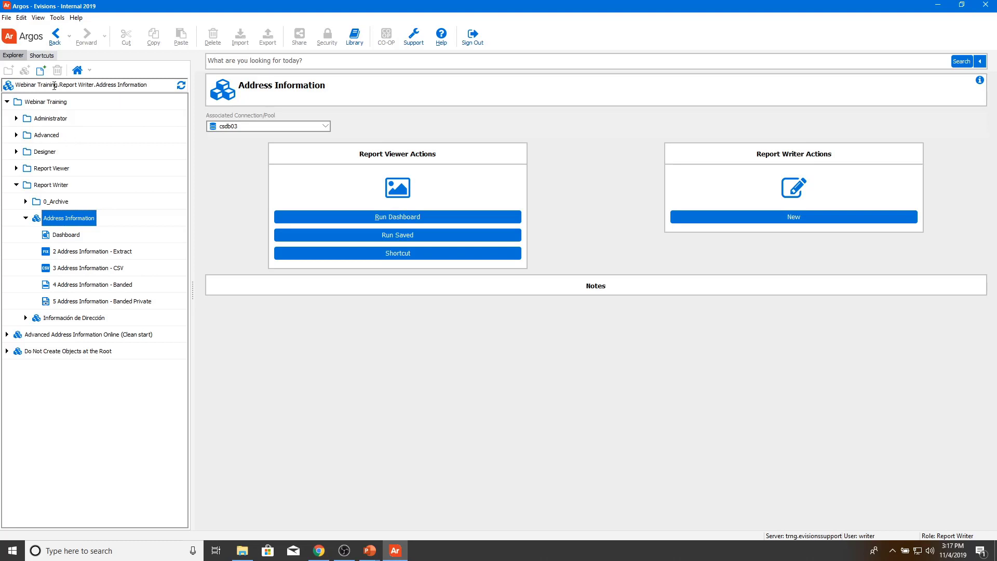
click(41, 71)
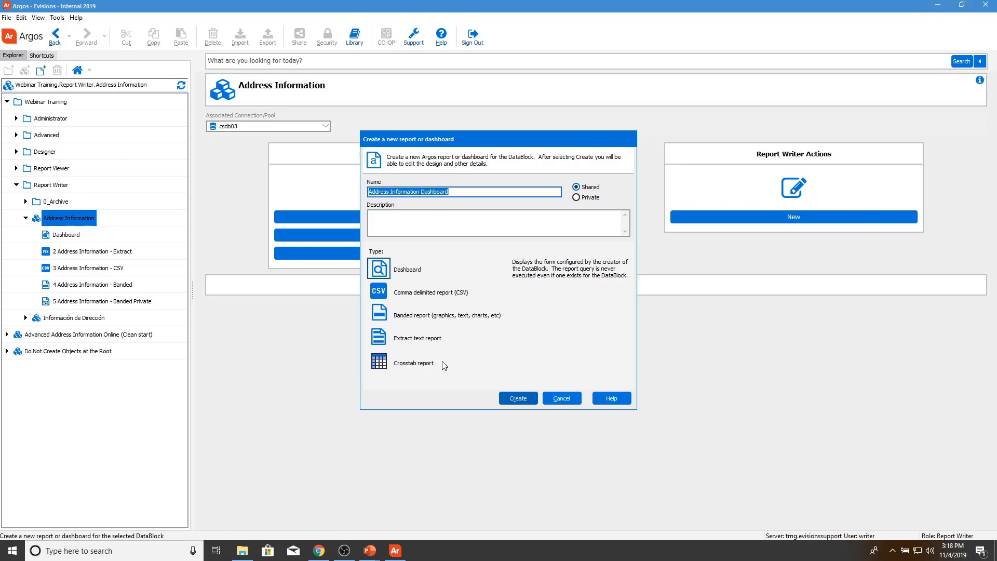
Step: Make a private CSV report 'Report Writer Training - CSV Report' described as 'This is a CSV Report'
click(388, 295)
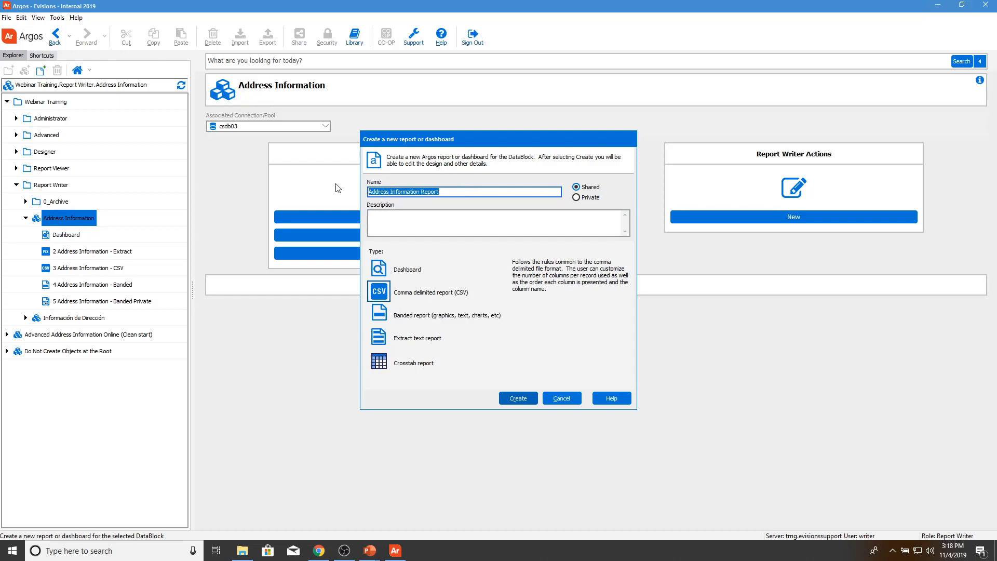
text(Report )
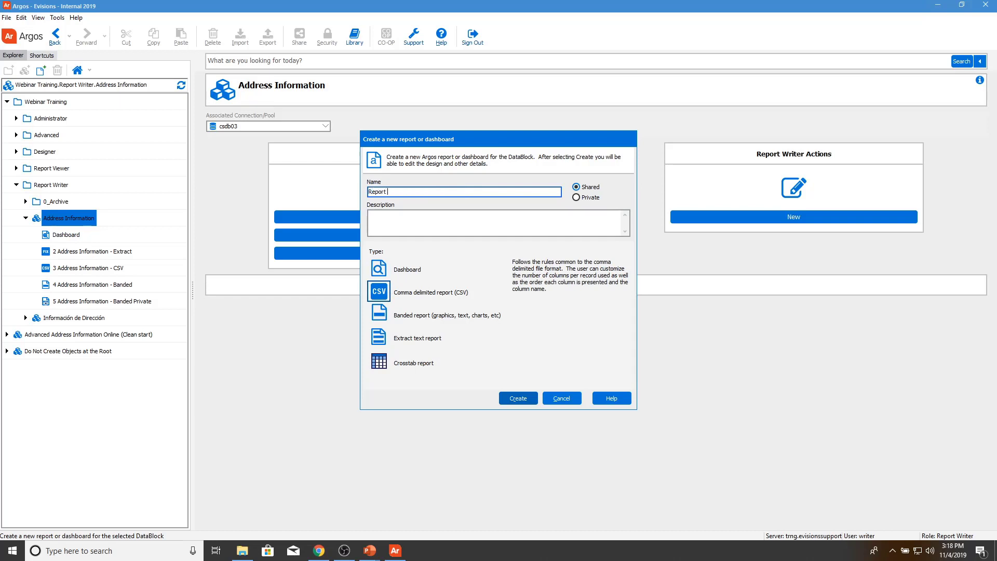
text(Writer Training - CSV Report)
click(586, 198)
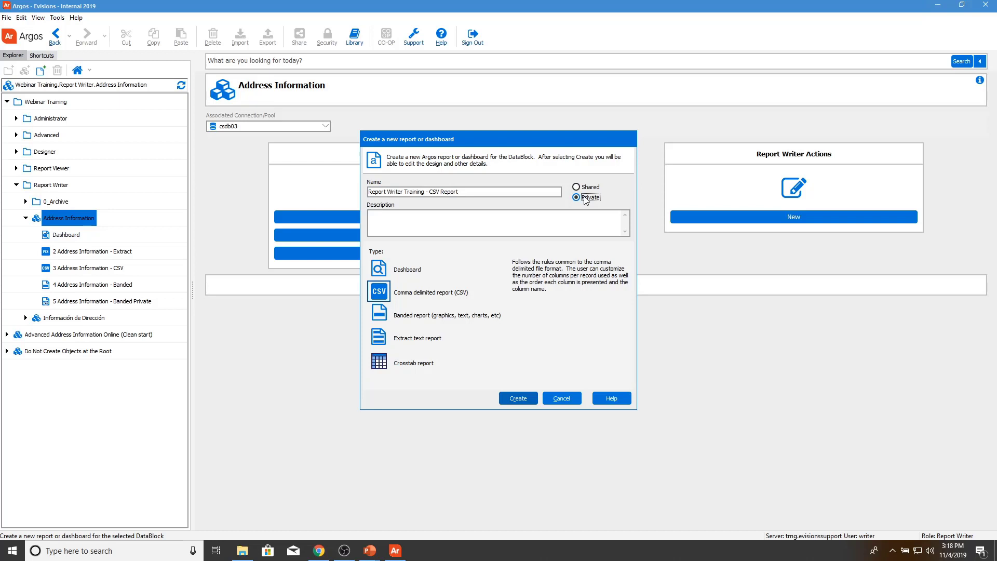
click(520, 213)
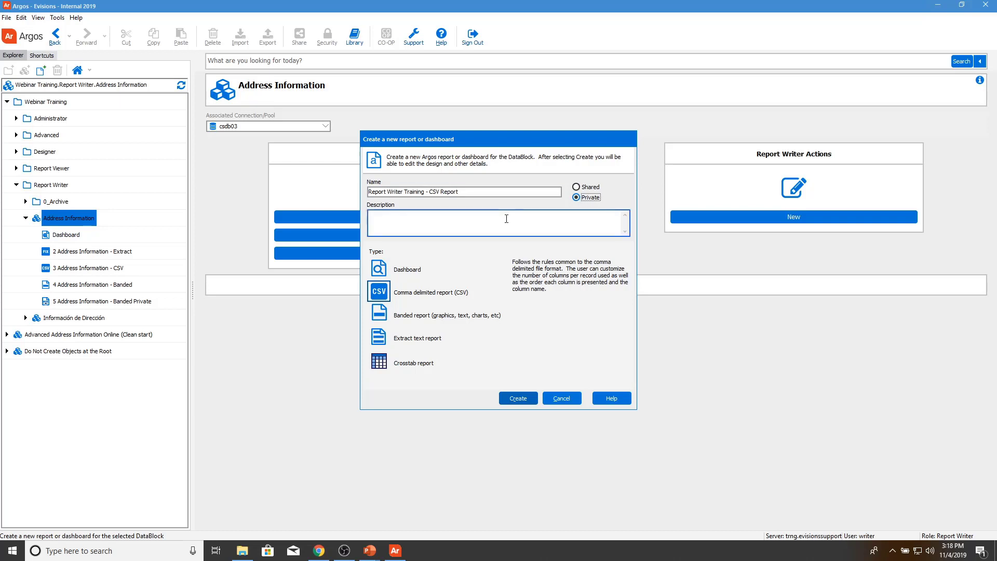
text(Thi si sa)
key(BackSpace)
key(BackSpace)
key(BackSpace)
key(BackSpace)
key(BackSpace)
key(BackSpace)
key(BackSpace)
key(BackSpace)
key(BackSpace)
text(This is a CSV Repor)
Step: Create the report, review its Refresh, API and Saved Execution States settings, and bring up help
click(520, 398)
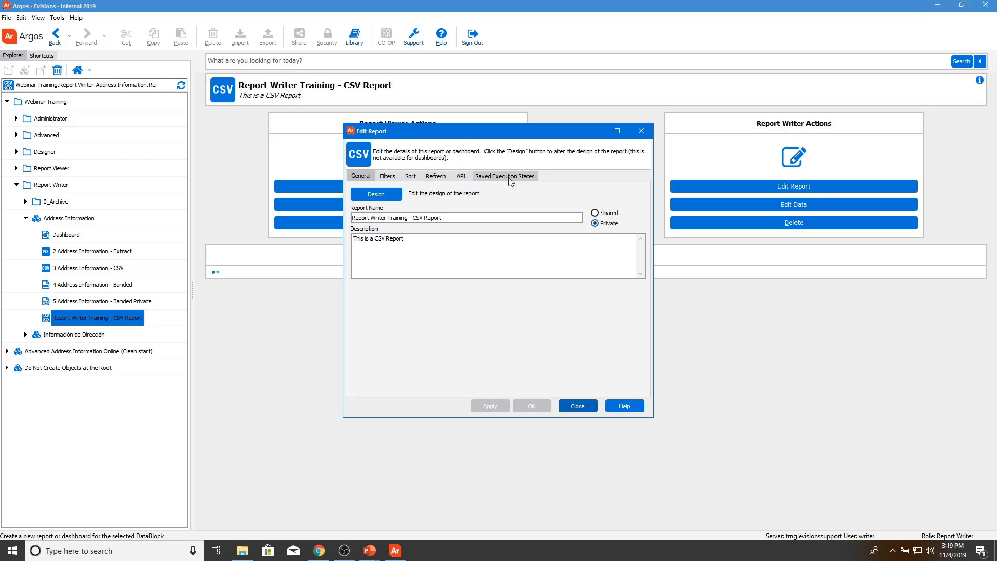
click(436, 176)
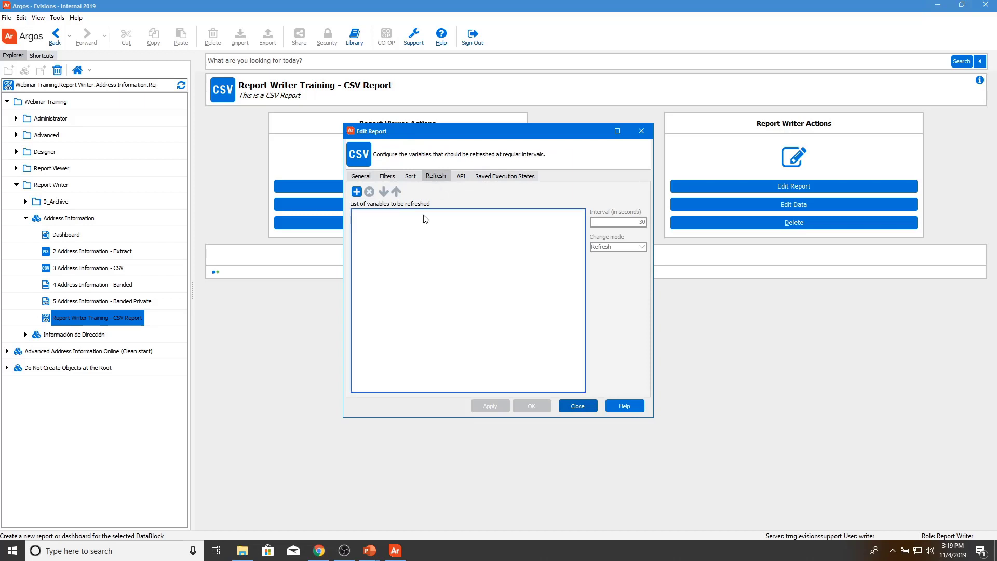
click(462, 177)
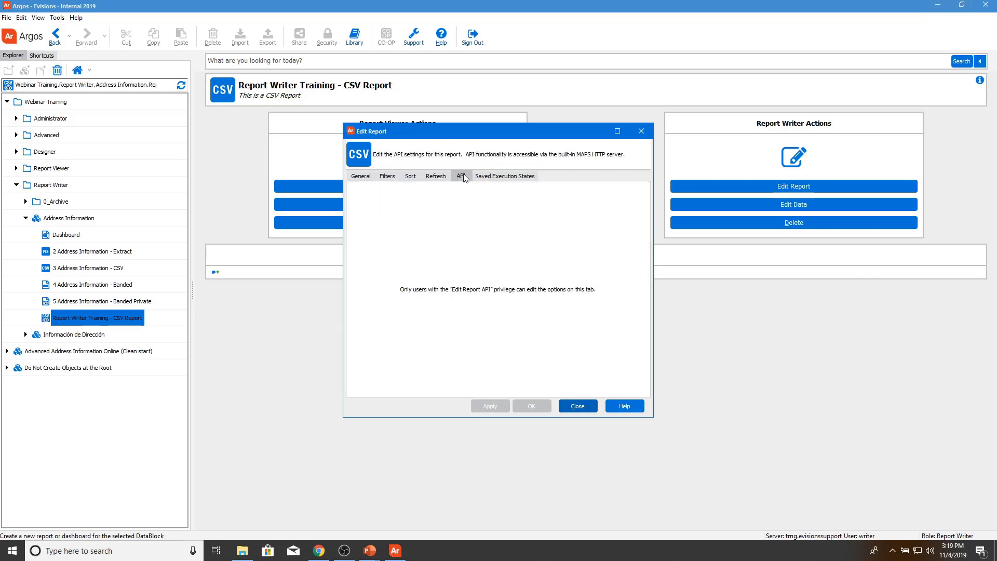
click(507, 177)
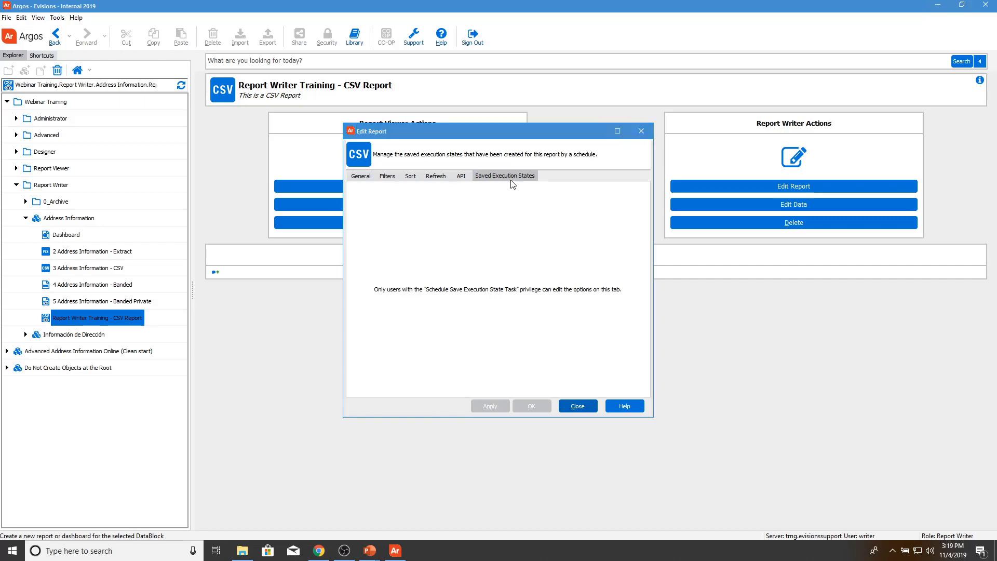
key(F1)
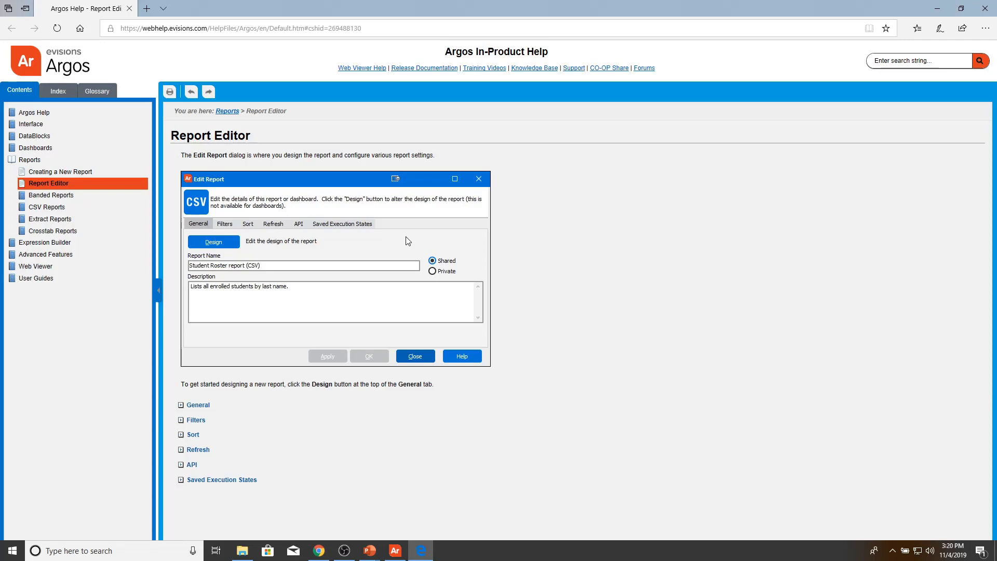
Step: Expand and read the General section of the Report Editor help, then close it
click(198, 404)
scroll(195, 461, down, 2)
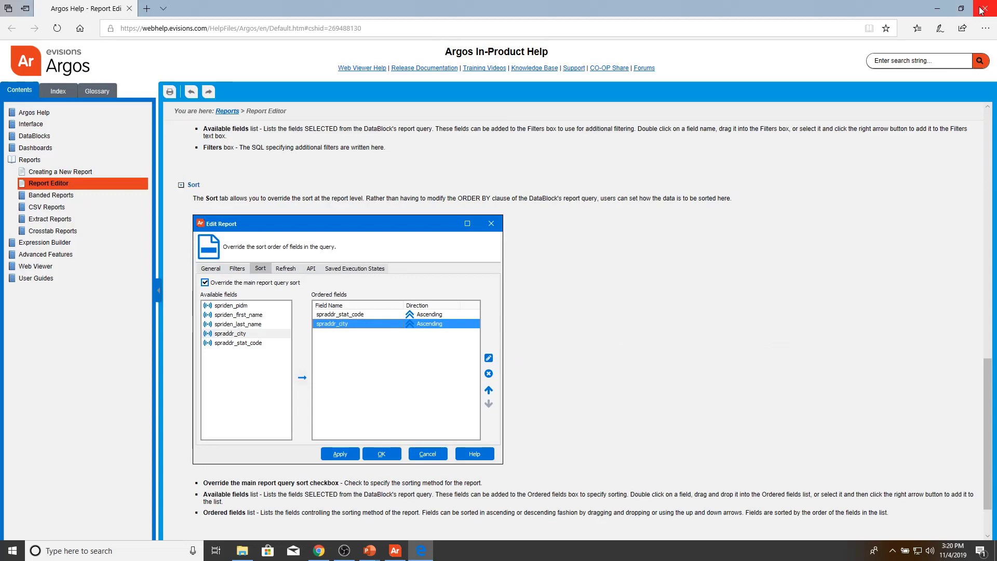
click(982, 11)
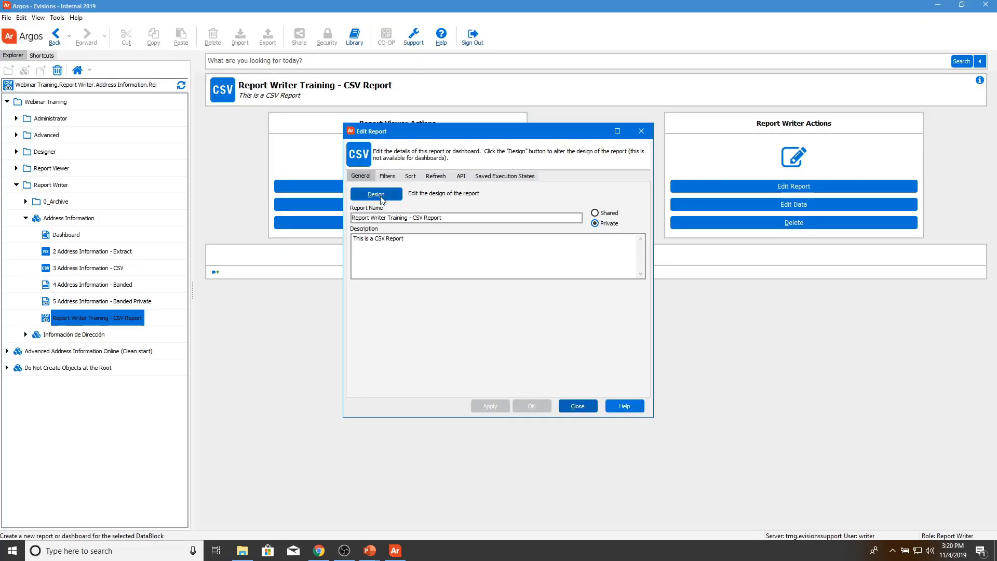
Step: In the CSV designer, add LastName, AddressType through Street2, then every available field to the output
click(376, 194)
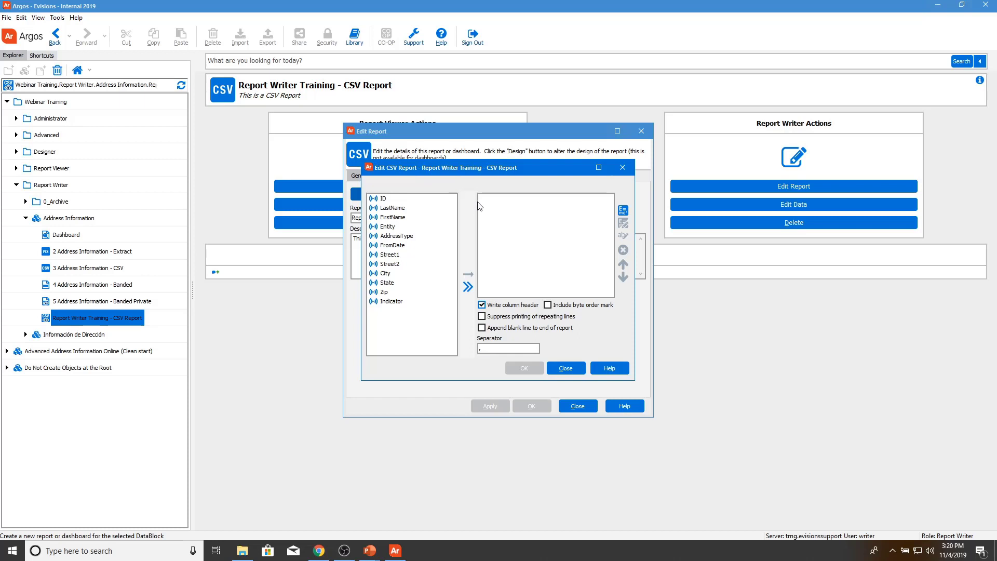
click(433, 198)
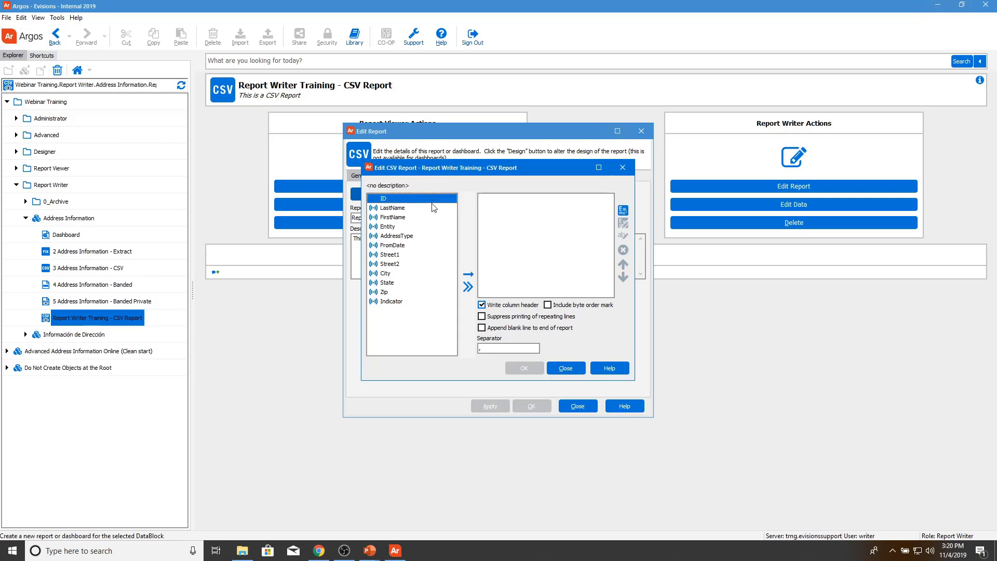
double_click(434, 207)
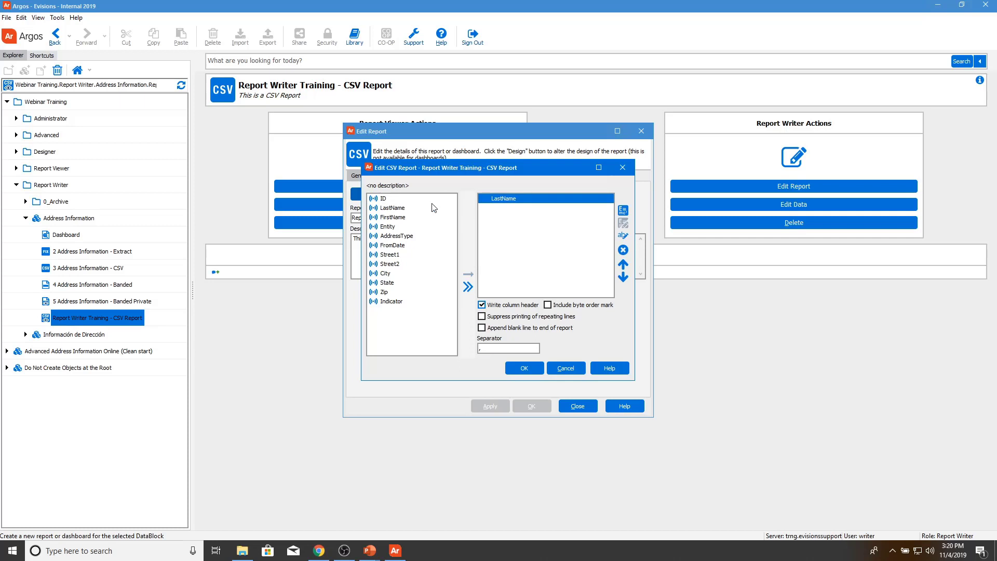
click(416, 218)
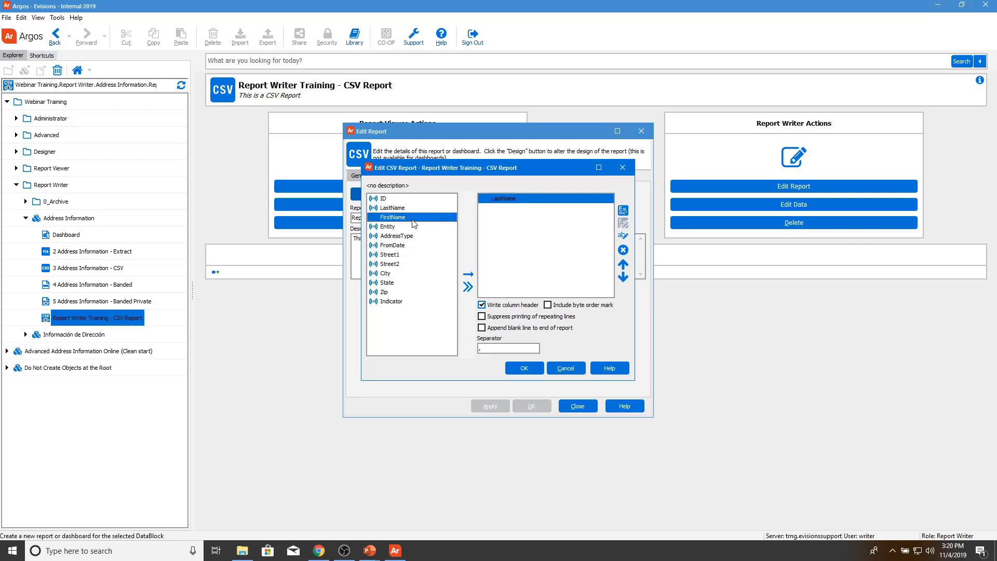
ctrl+click(397, 235)
ctrl+click(394, 264)
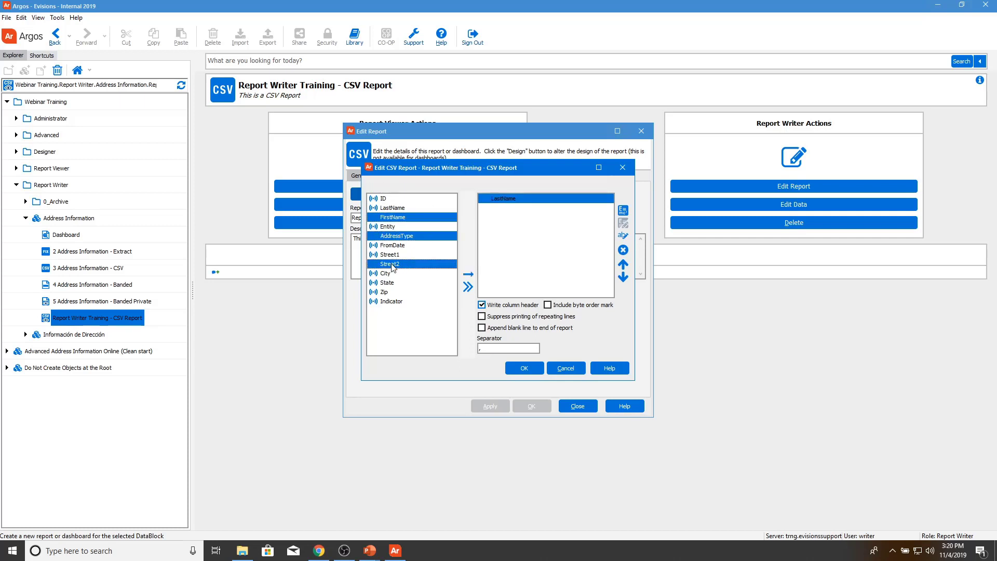
shift+click(395, 302)
shift+click(392, 237)
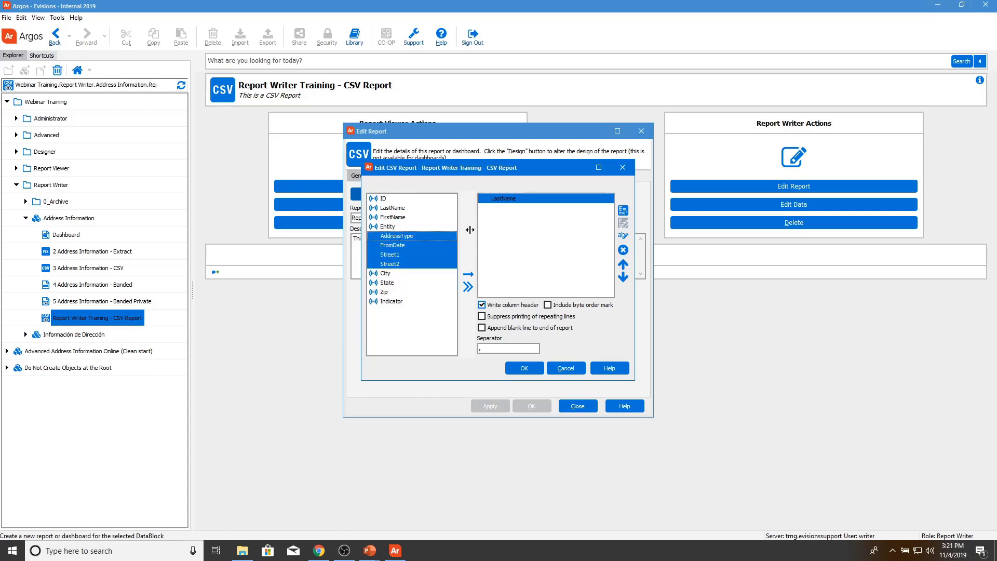
click(469, 287)
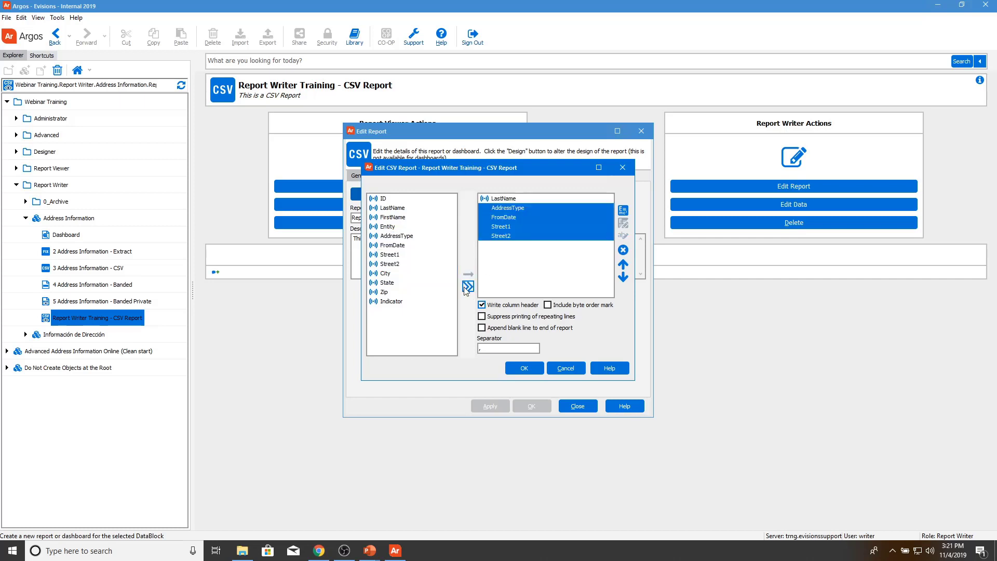
click(468, 287)
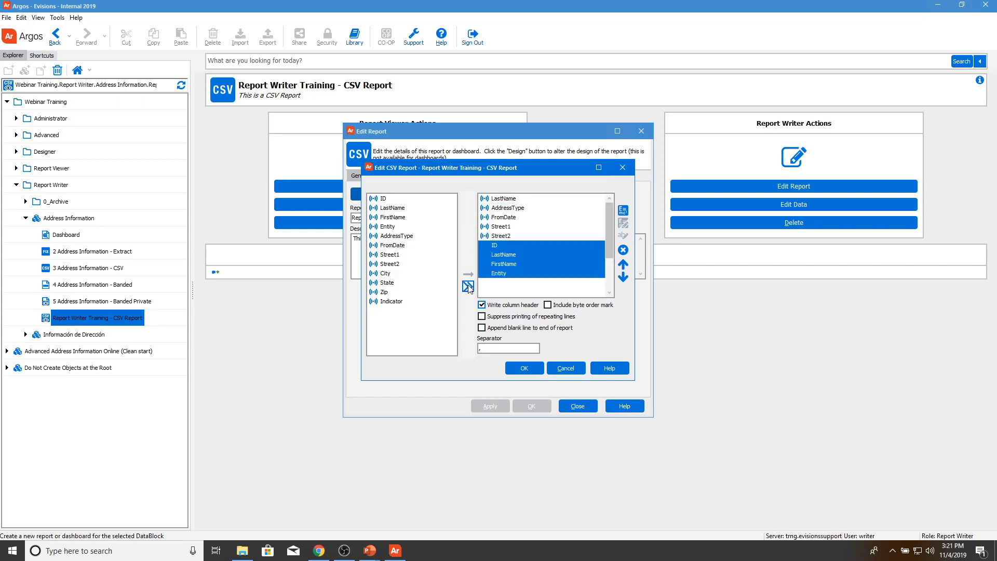
Step: Remove Street2 and ID, then clear all remaining output fields
click(514, 237)
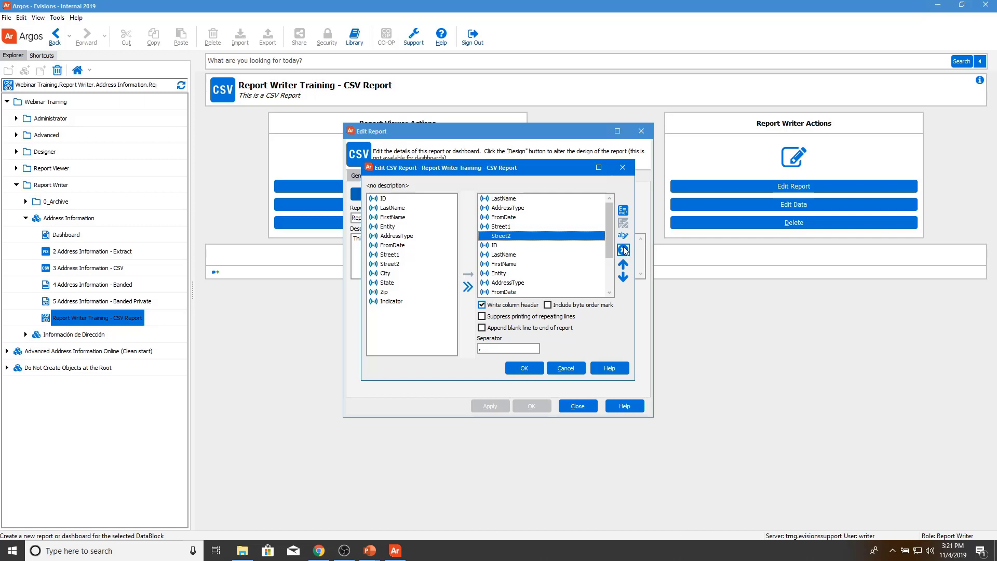
click(624, 250)
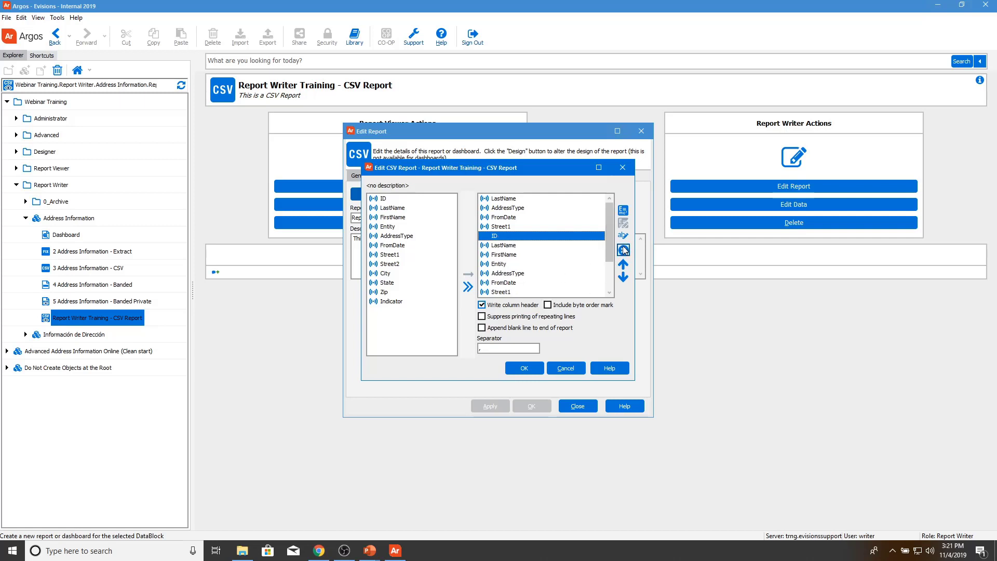
click(624, 251)
key(ctrl+a)
click(624, 251)
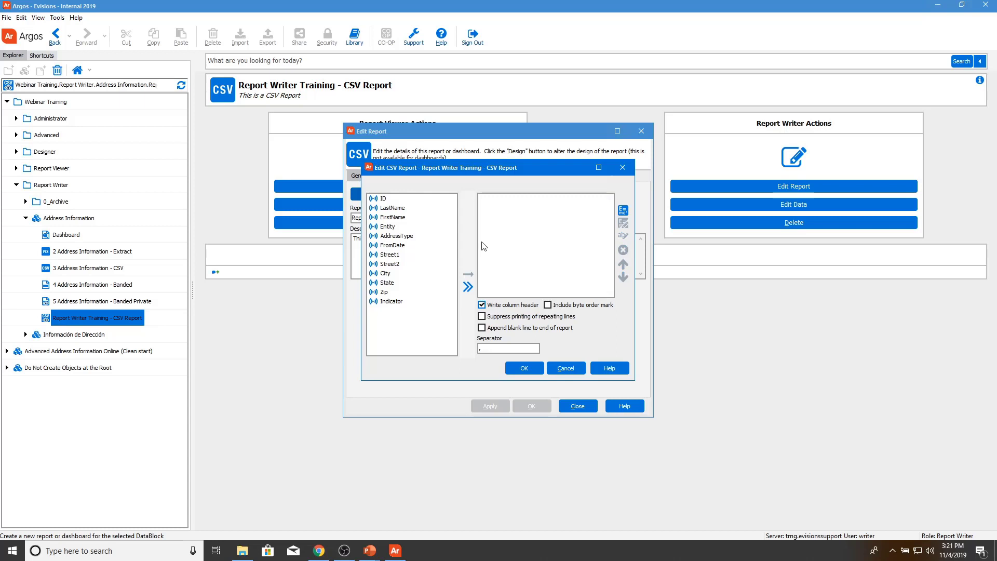
Step: Add LastName, FirstName, Street1, City, State and Zip to the output fields
double_click(404, 208)
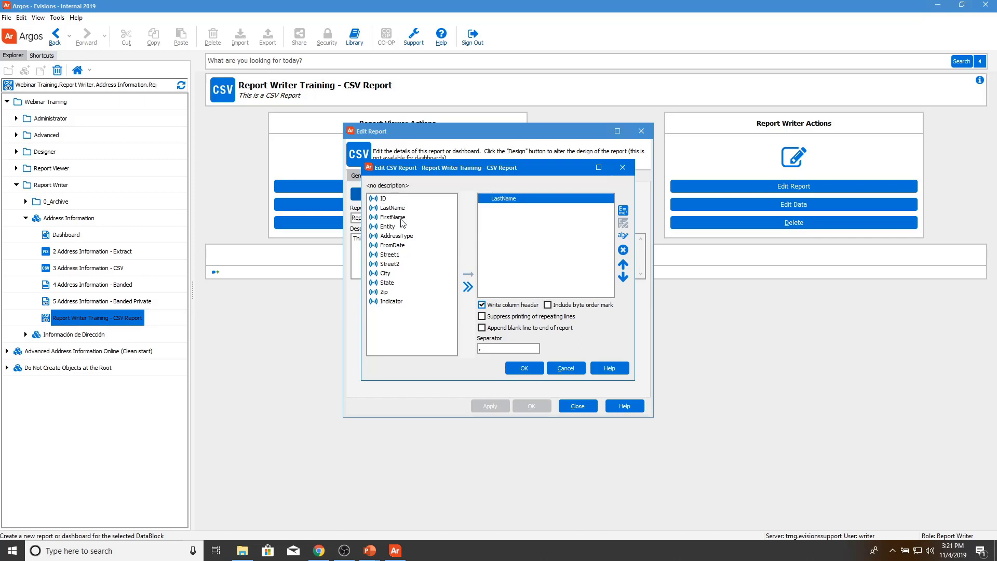
double_click(401, 219)
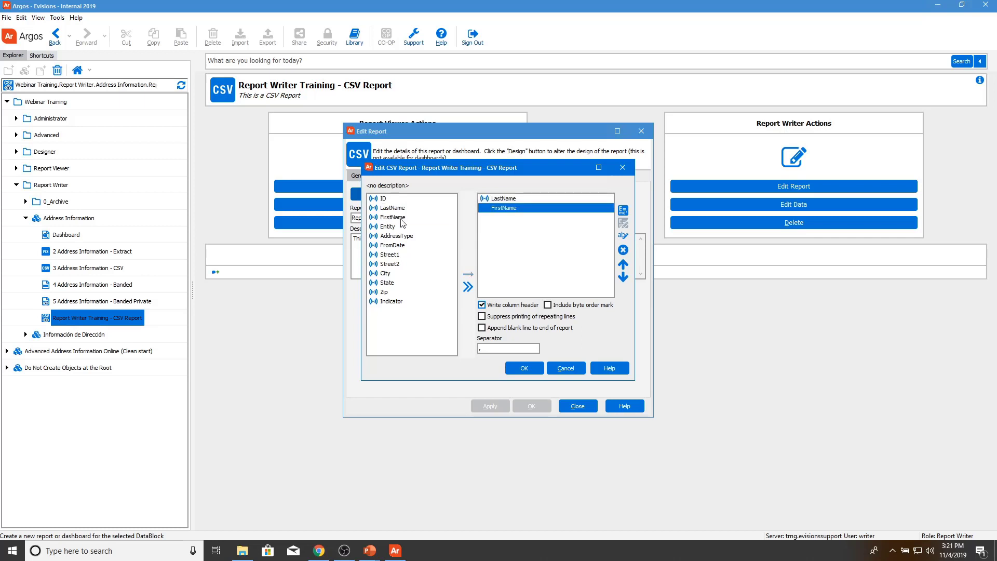
double_click(390, 255)
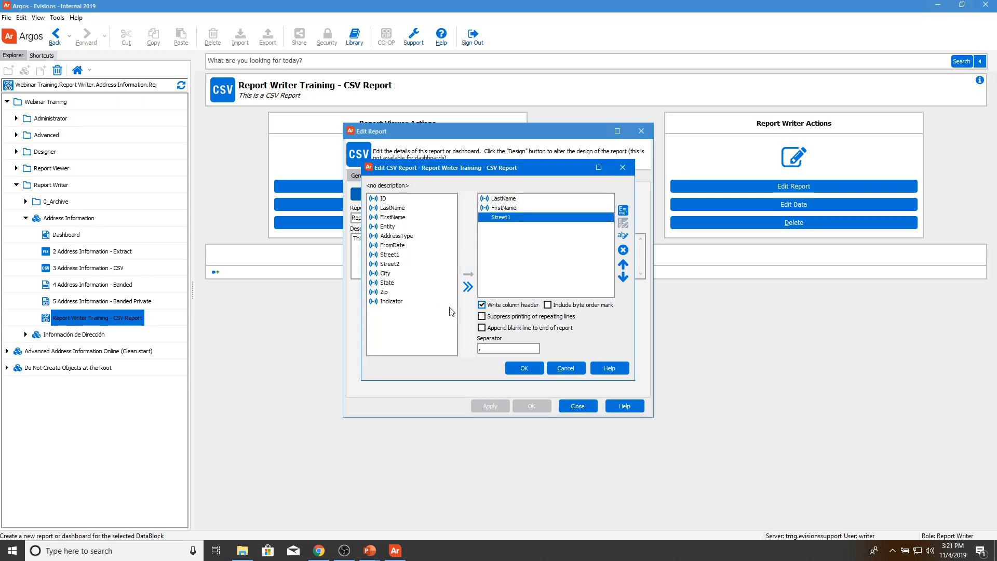
double_click(392, 274)
click(392, 284)
double_click(391, 284)
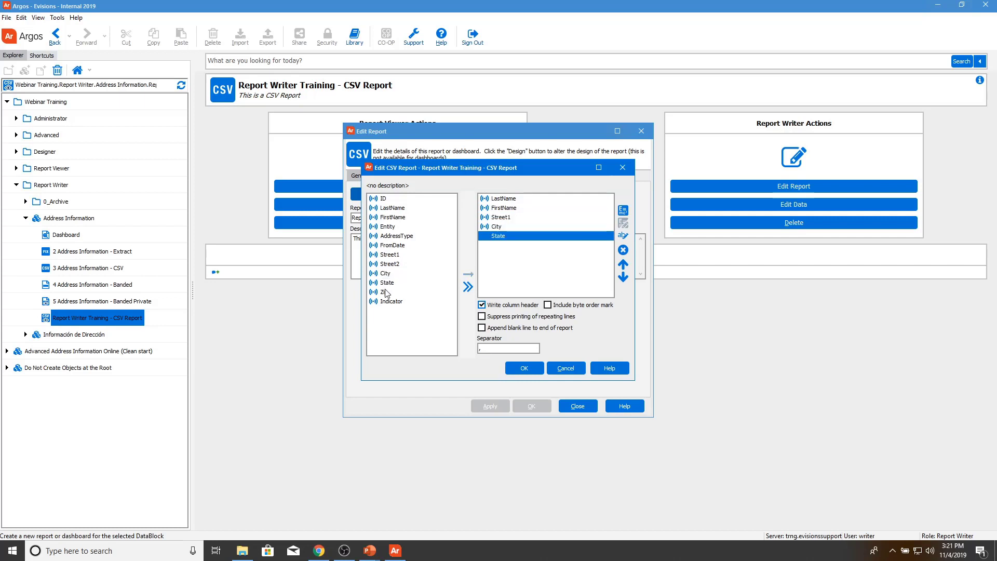
double_click(387, 293)
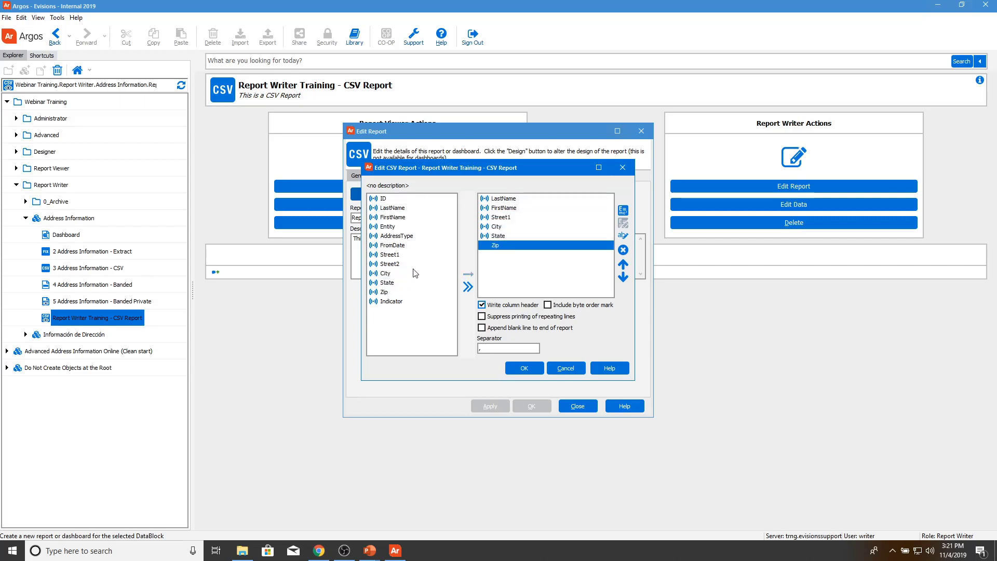
Step: Check Zip's position by moving it up and back after State, then select Street1 for renaming
click(625, 266)
click(625, 280)
click(623, 265)
click(622, 278)
click(567, 218)
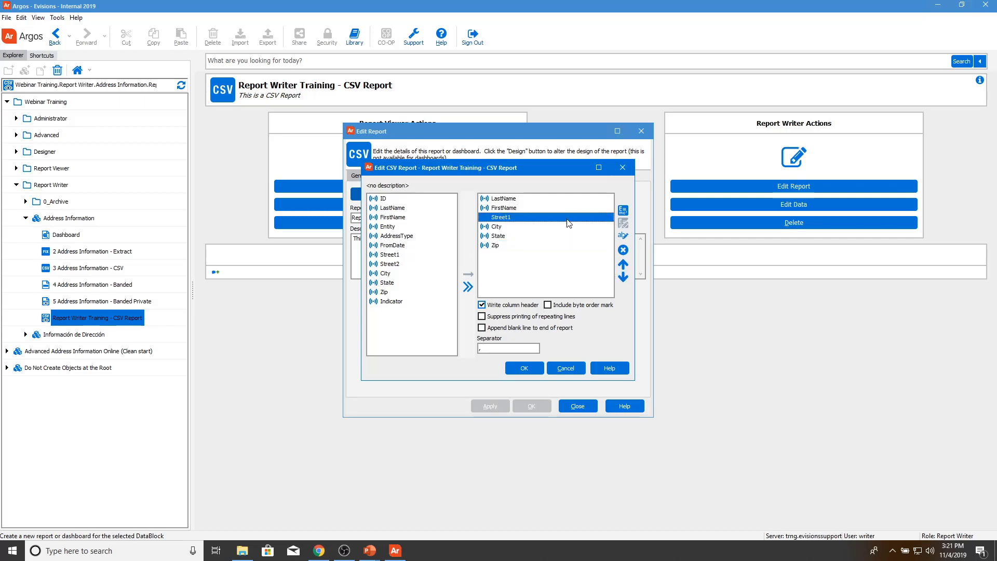
click(625, 240)
Step: Delete the trailing 1 so the Street1 column is named Street
key(End)
key(BackSpace)
click(527, 227)
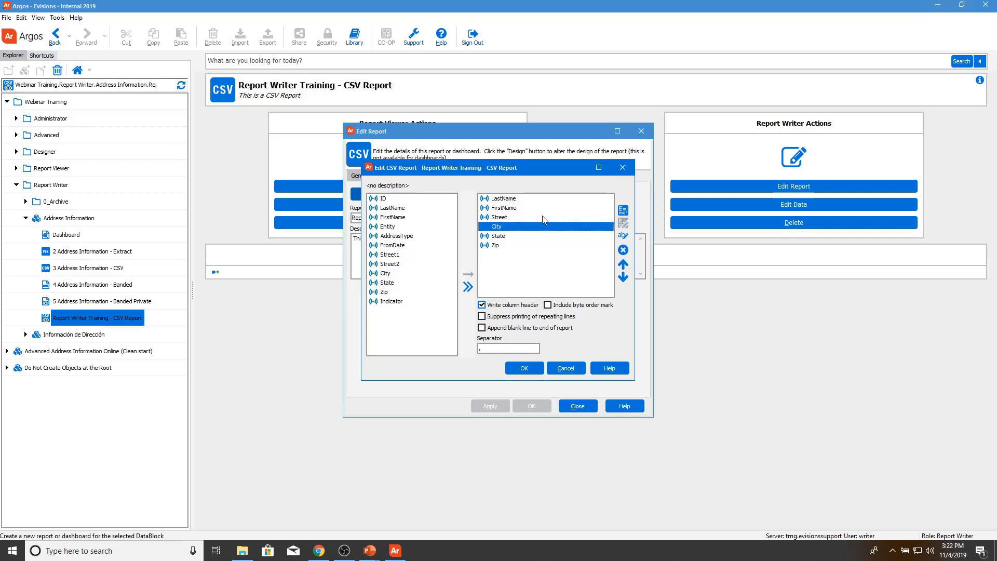
Step: Build a new expression field using the Date & Time function Now()
click(623, 213)
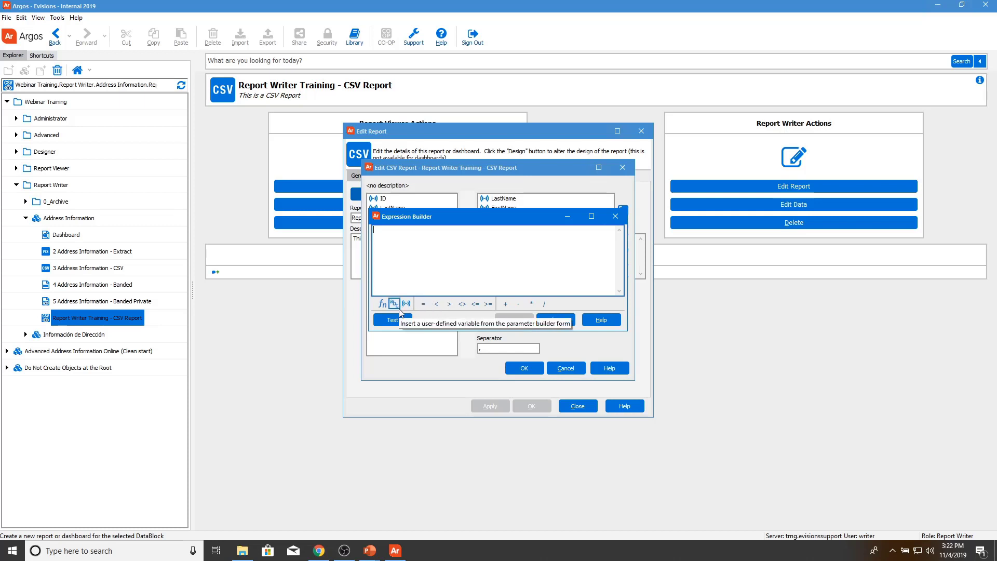
click(382, 303)
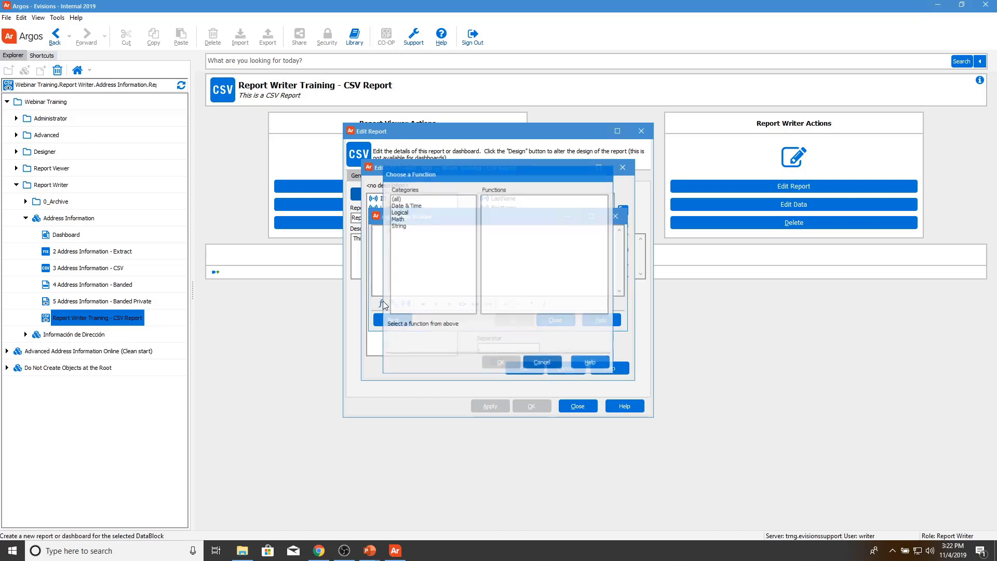
click(426, 199)
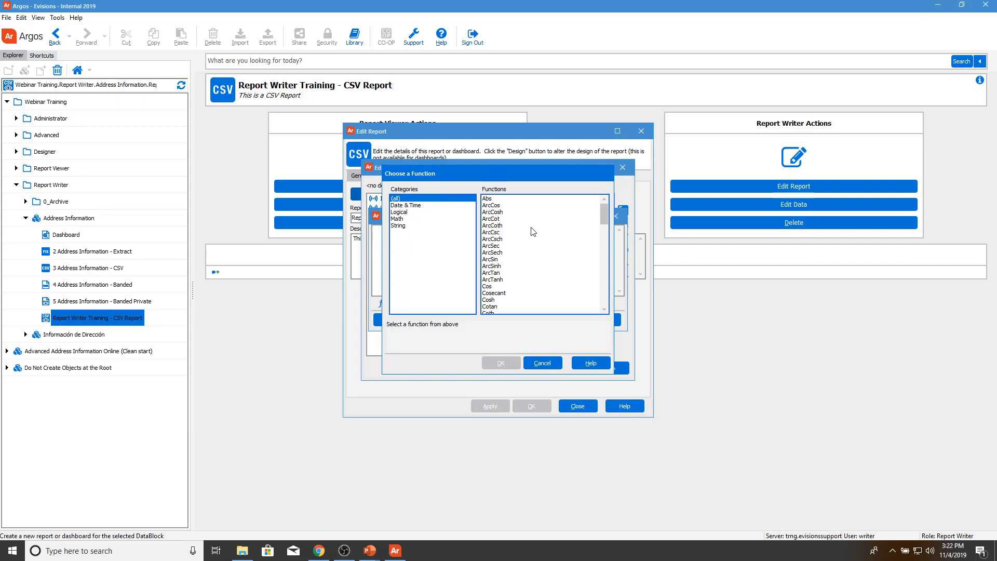
click(404, 206)
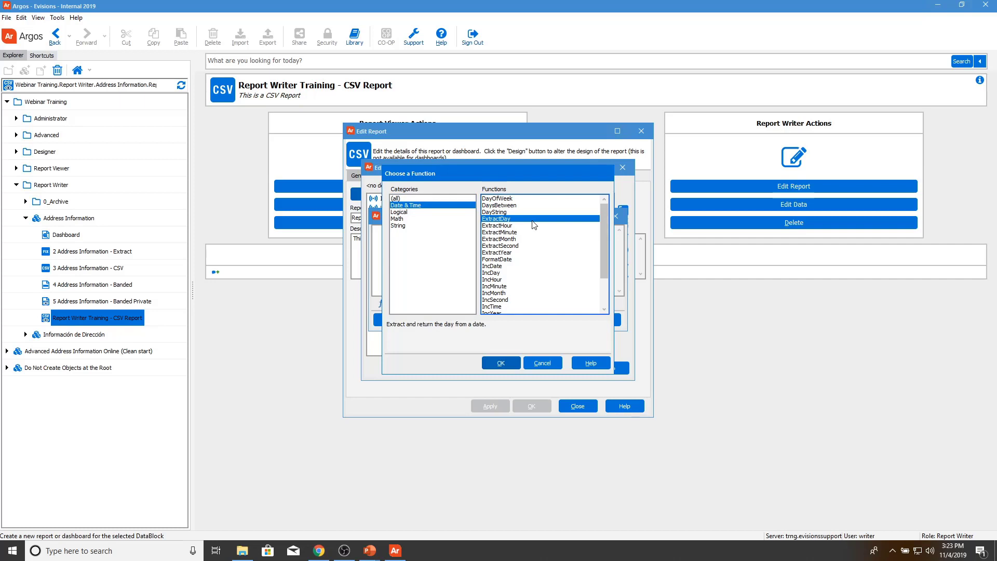
click(536, 246)
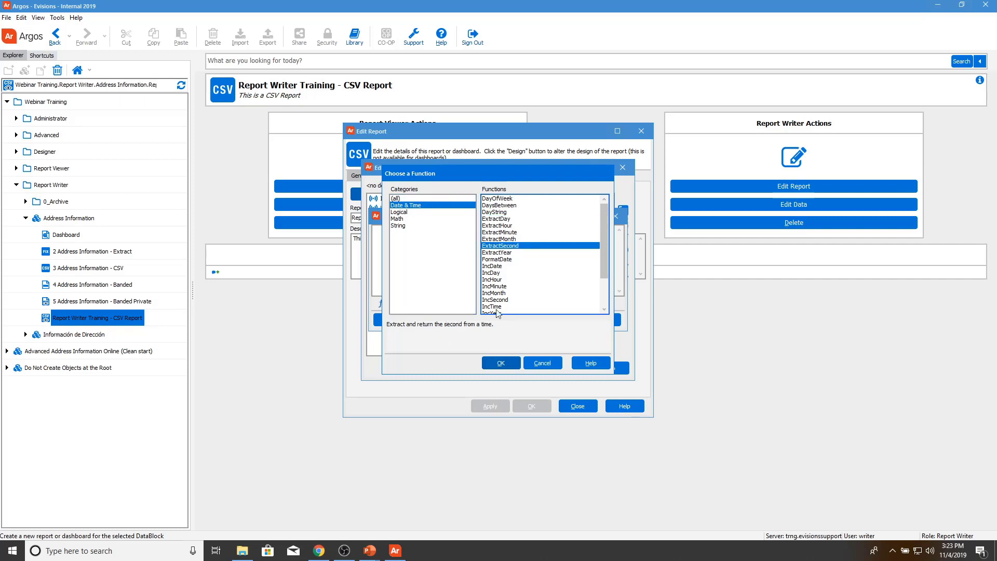
click(503, 266)
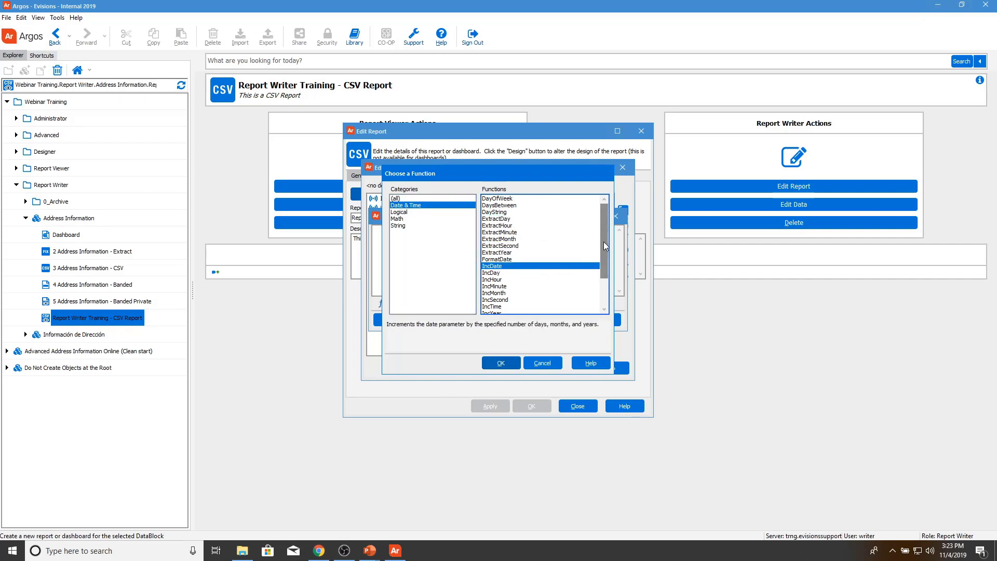
drag(606, 246, 606, 278)
click(522, 288)
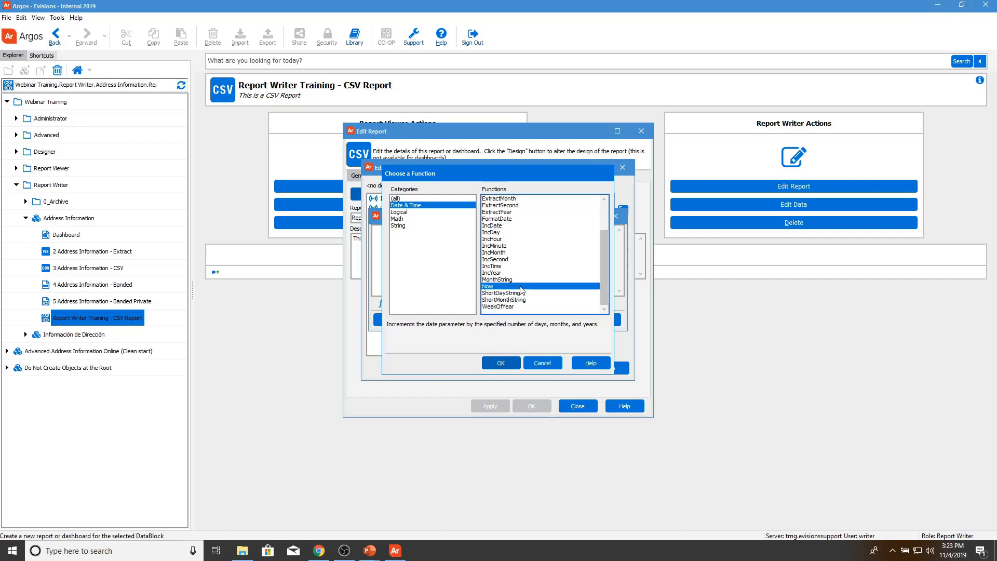
click(500, 362)
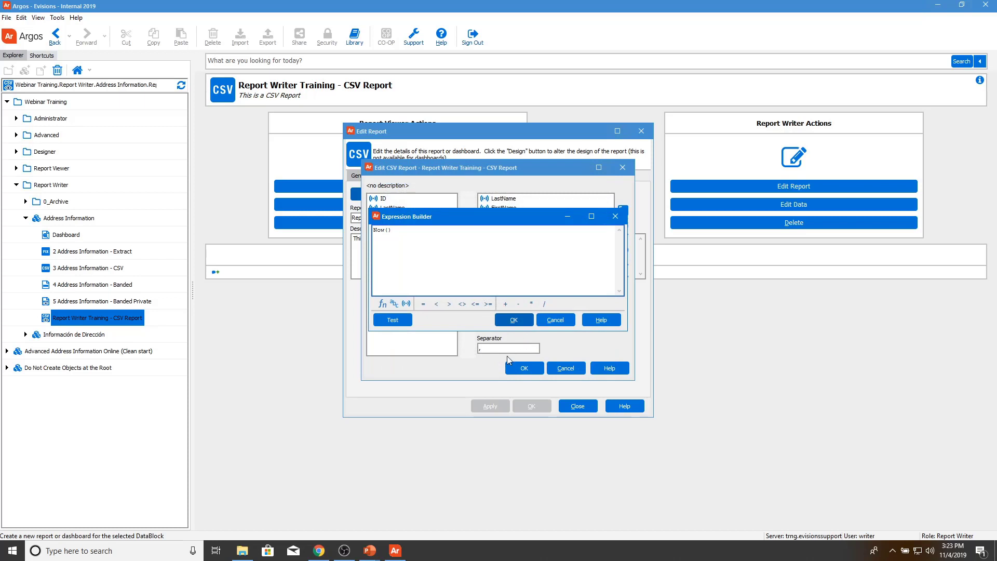
click(512, 320)
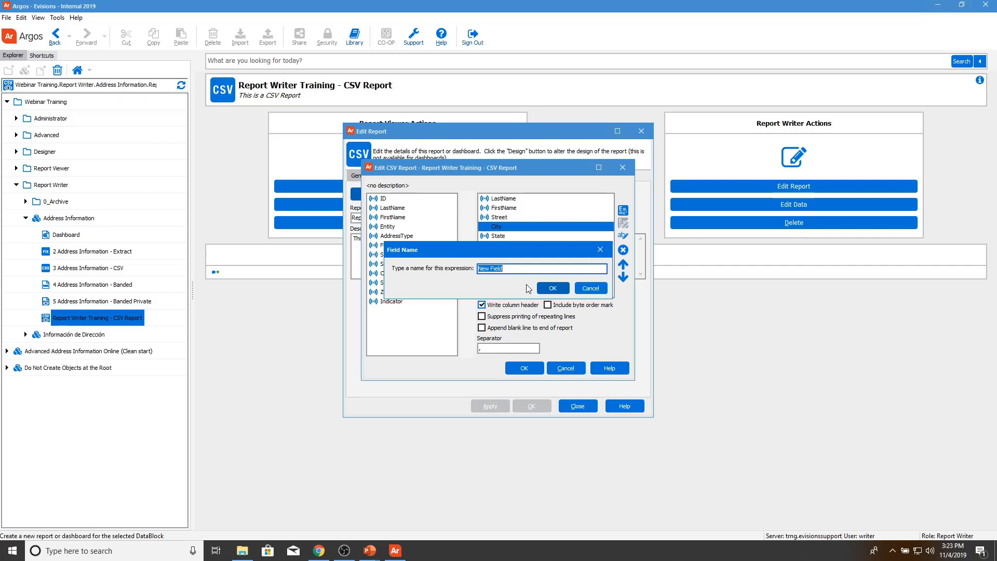
Step: Name the new Now() field 'Date and Time'
text(Date and Time)
key(Return)
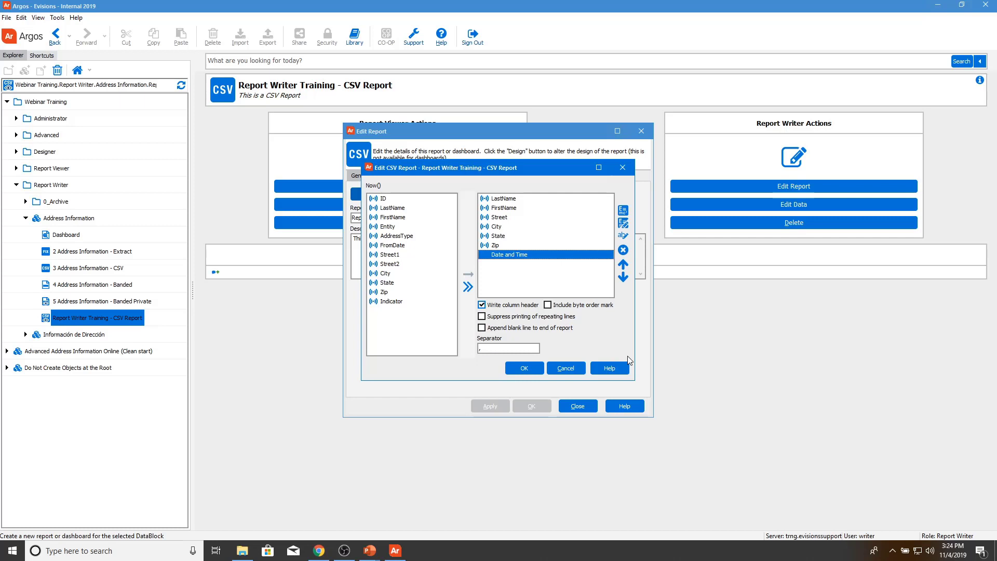
Step: Accept the CSV field layout and return to the Edit Report dialog
click(536, 351)
click(531, 367)
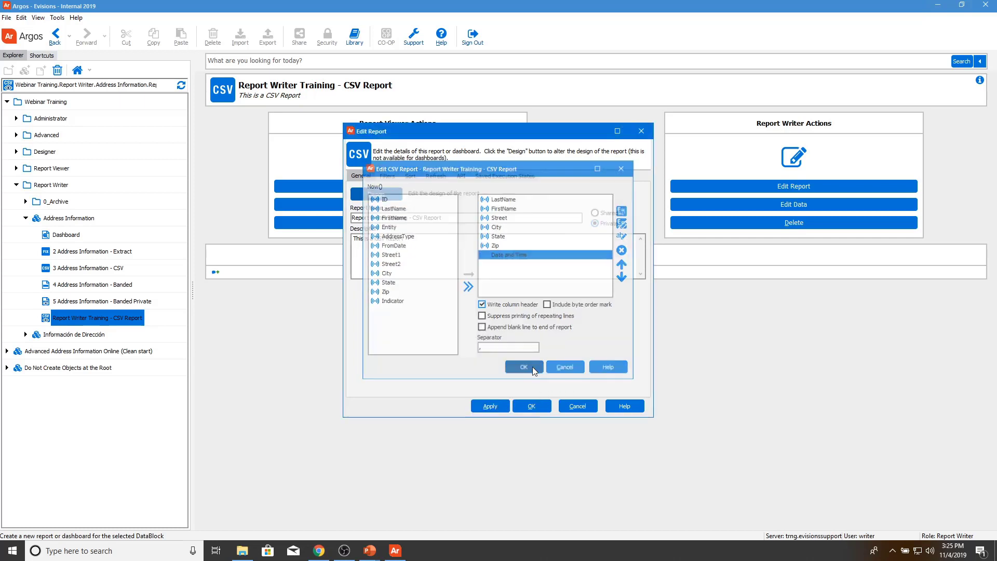
Step: Save the report edits and run the CSV report with the Training dashboard settings
click(531, 406)
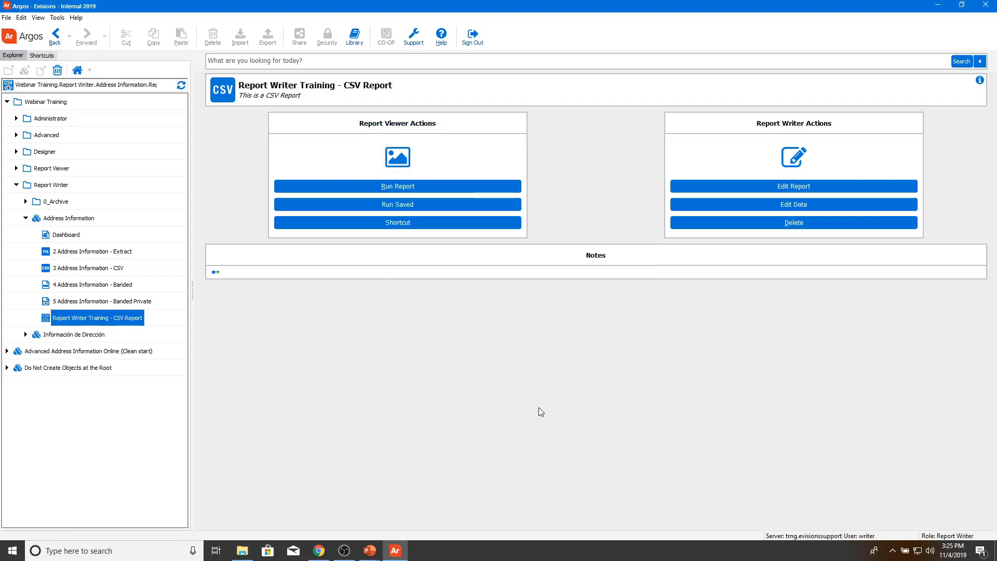
click(435, 187)
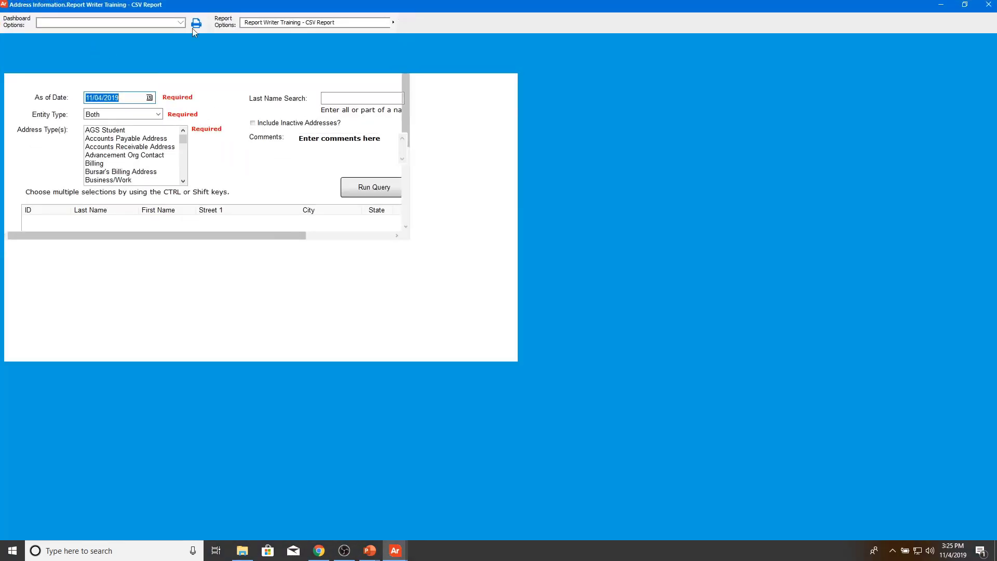
click(182, 23)
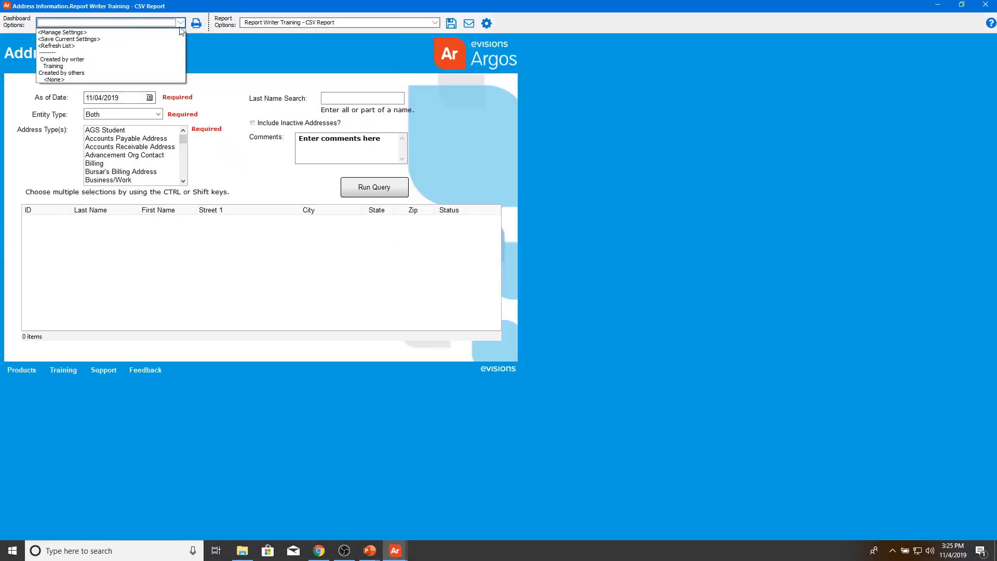
click(156, 69)
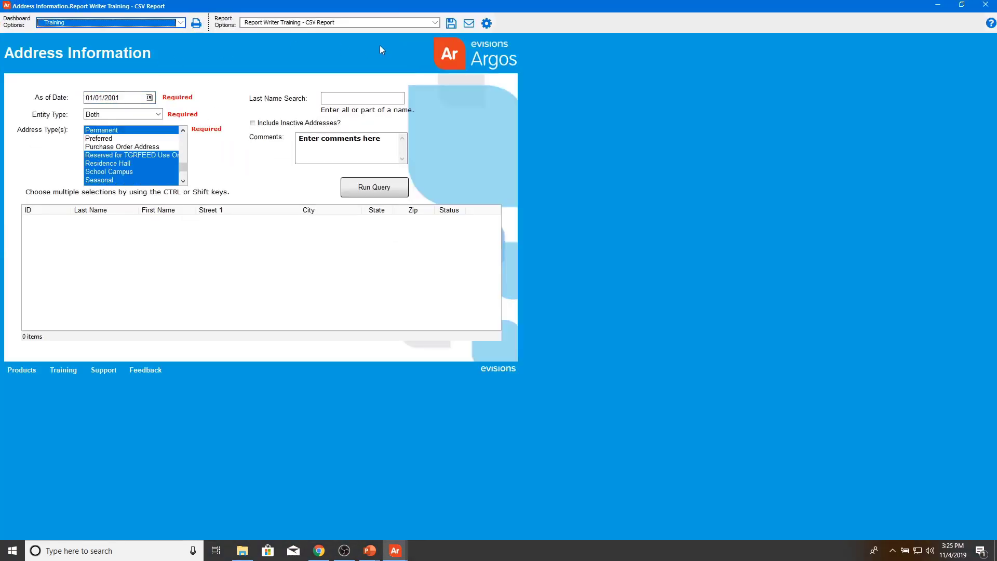
Step: Keep 'Report Writer Training - CSV Report' as the output and save the generated CSV file
click(430, 24)
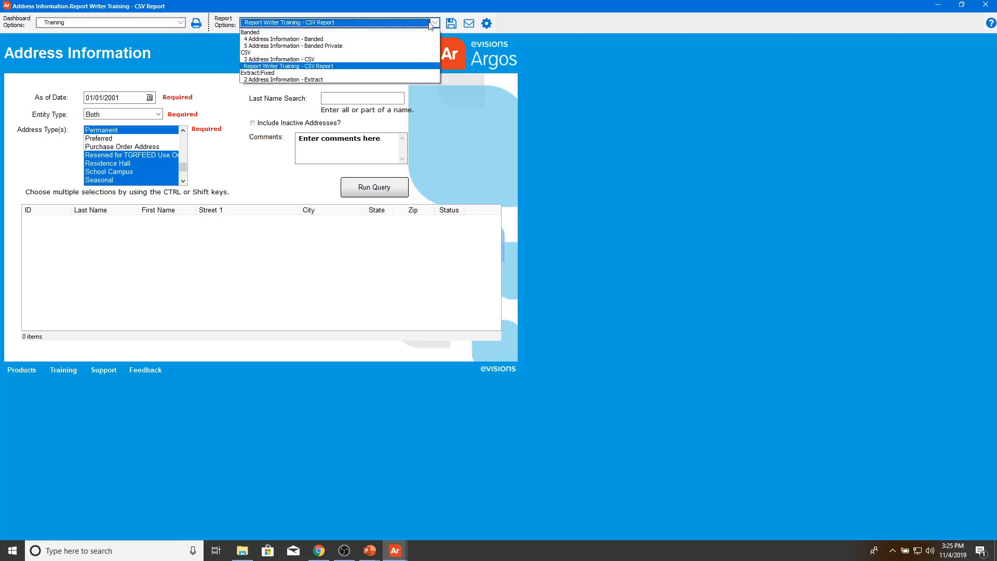
click(372, 66)
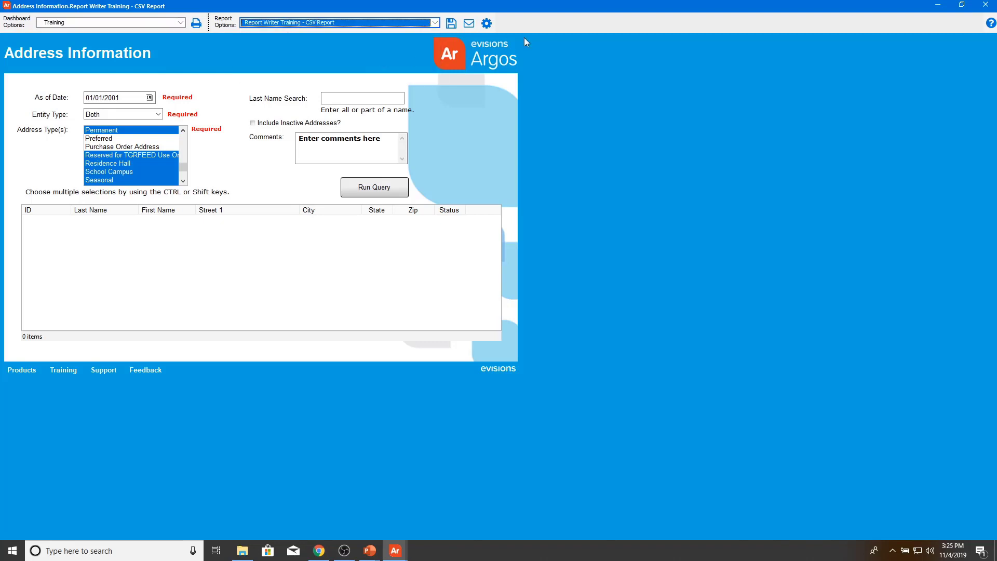
click(487, 25)
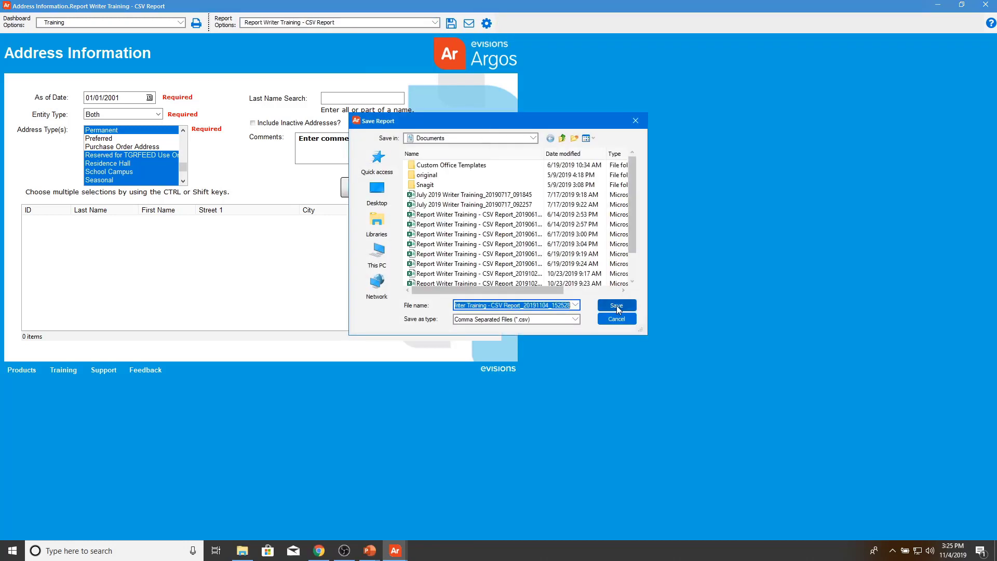
click(616, 306)
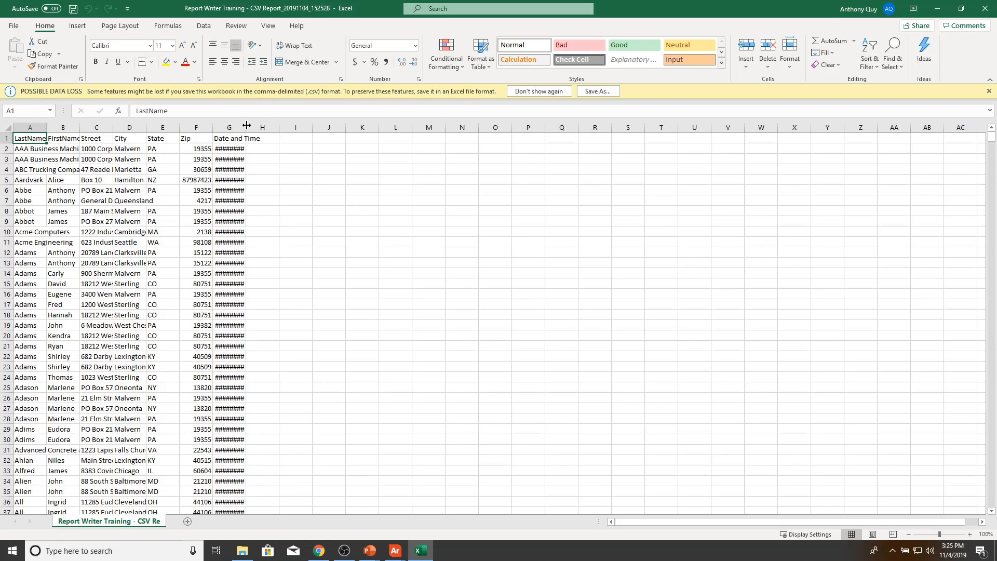
Step: Widen column G to show full Date and Time timestamps, then review last names in A6:A15
drag(247, 125, 298, 126)
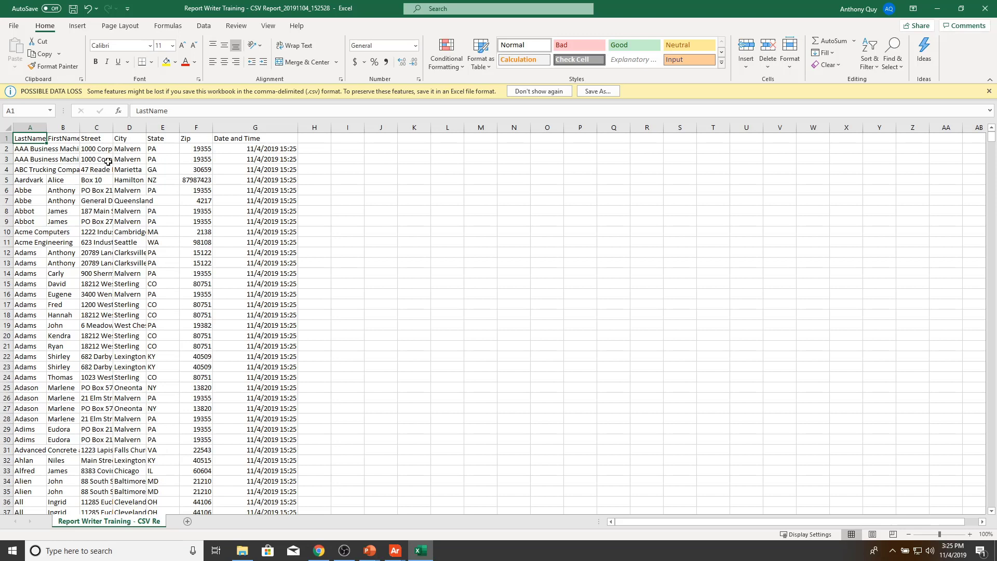
drag(30, 191, 24, 284)
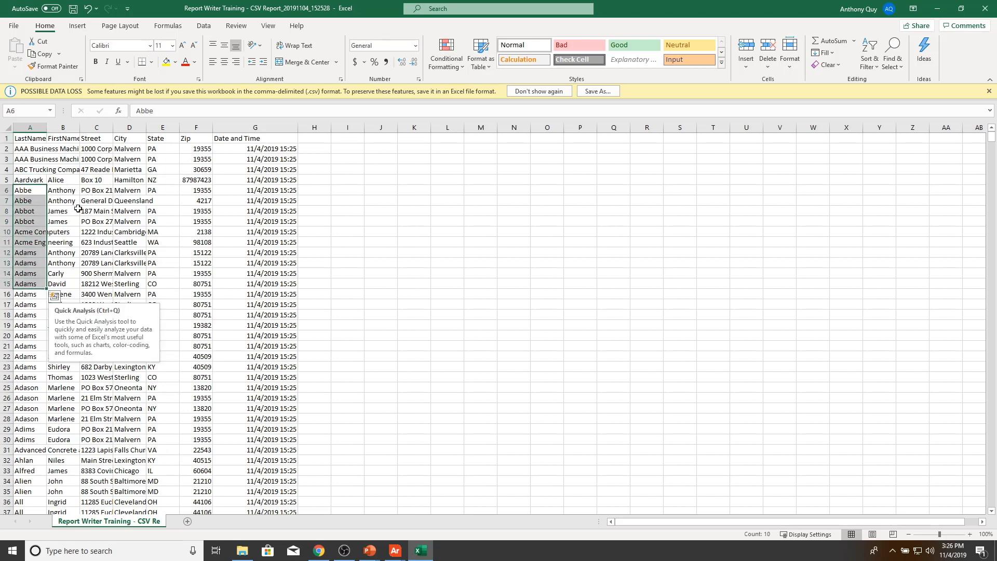
click(403, 243)
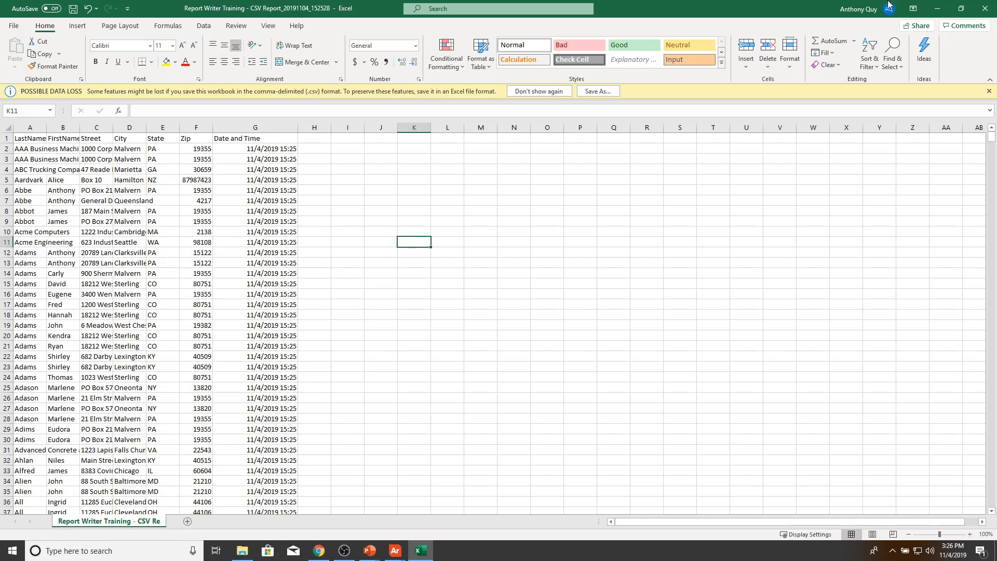
Step: Close the report workbook in Excel without saving
click(985, 9)
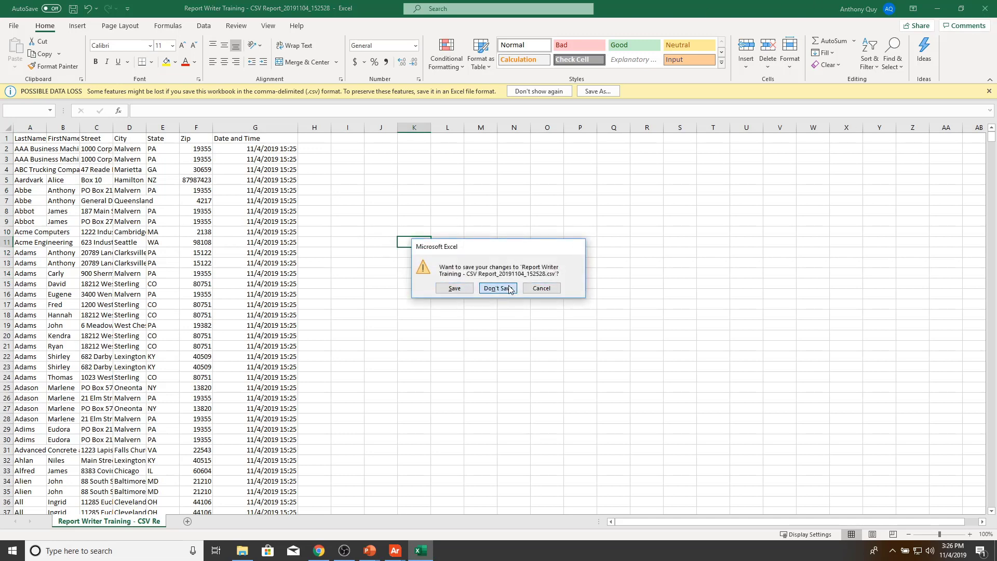
click(498, 288)
Step: Bring the PowerPoint slide show forward and advance to the Modifications objectives slide
mouse_move(371, 549)
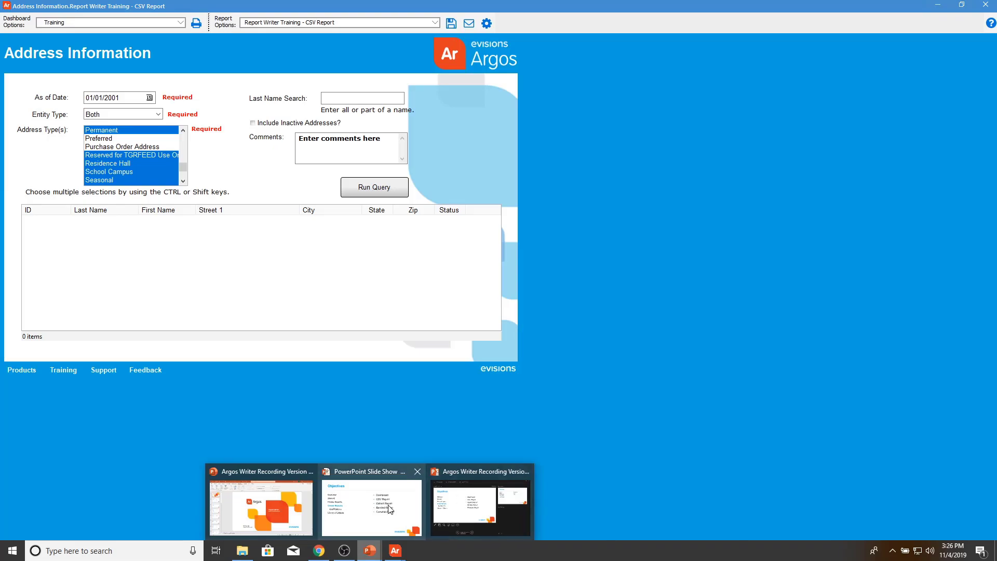
click(382, 532)
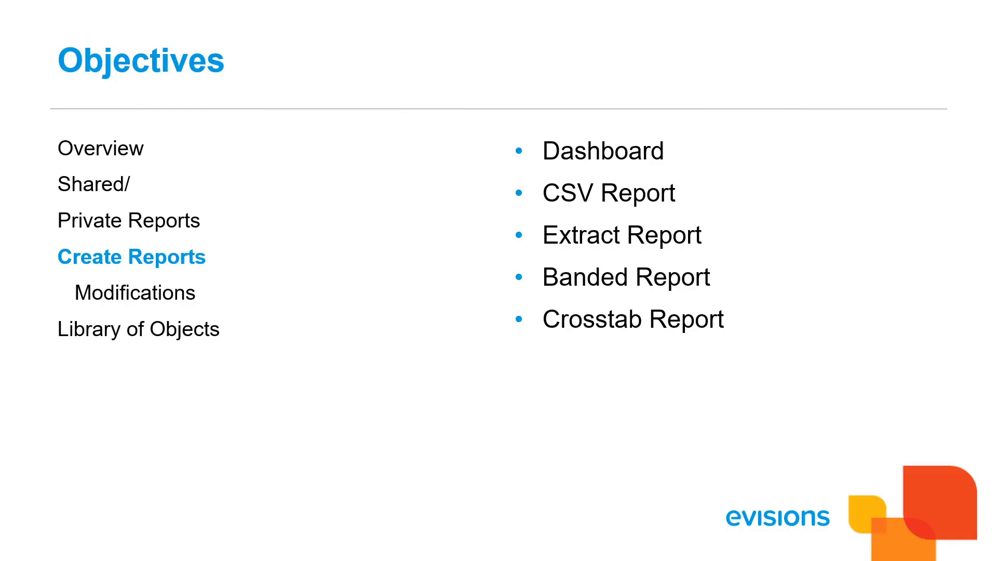
key(Right)
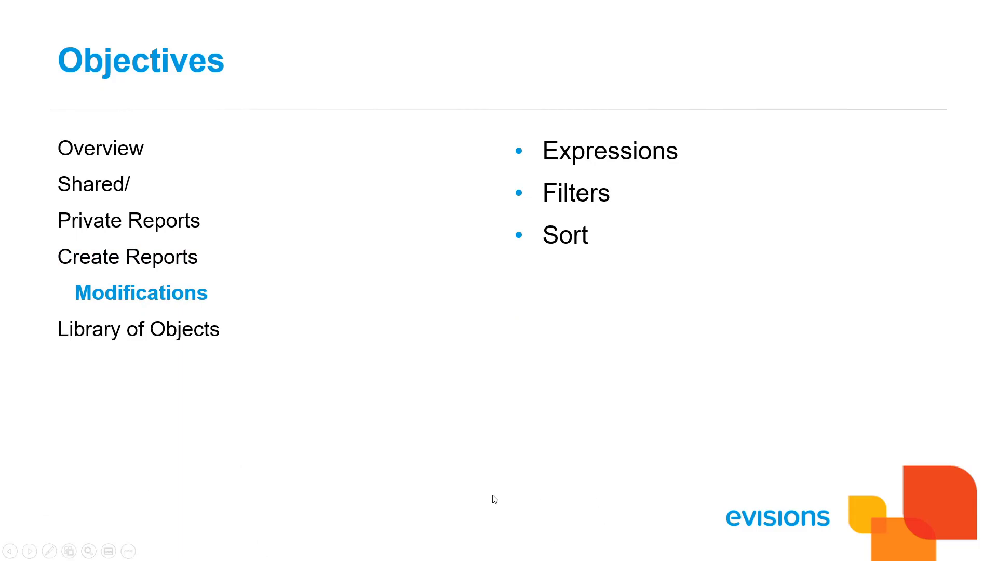
Step: Switch back to the Argos main window from the Start menu
key(super)
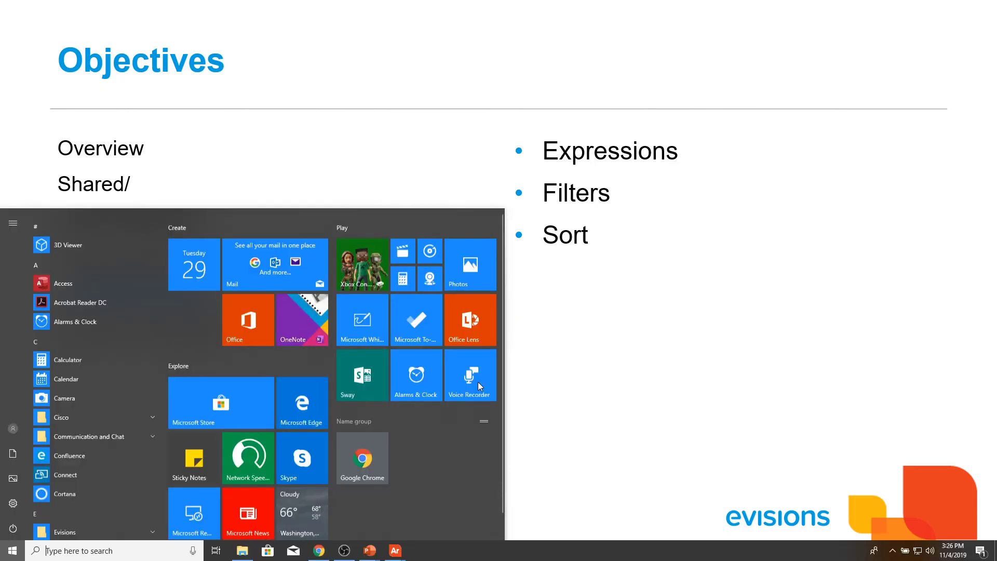
mouse_move(398, 556)
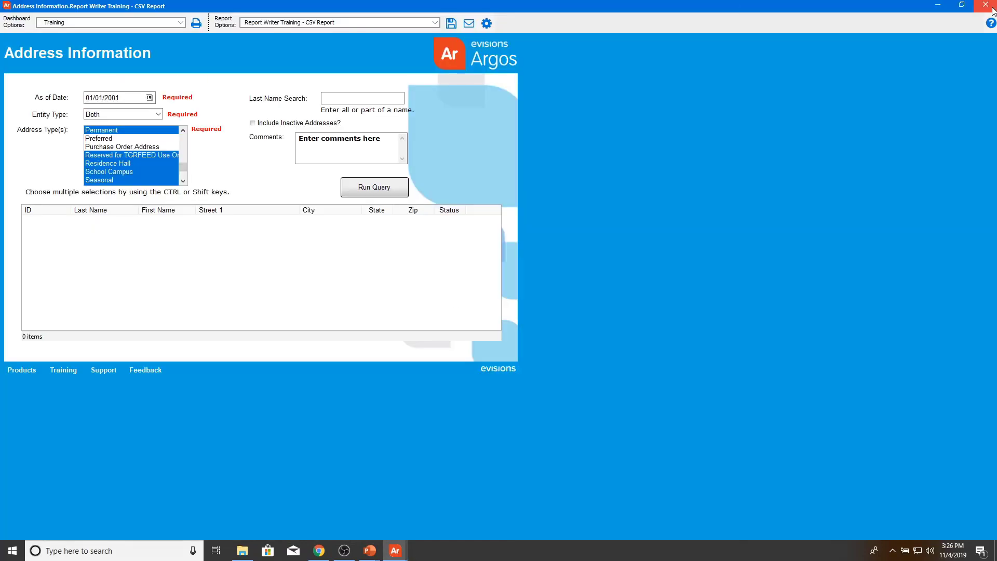
click(339, 507)
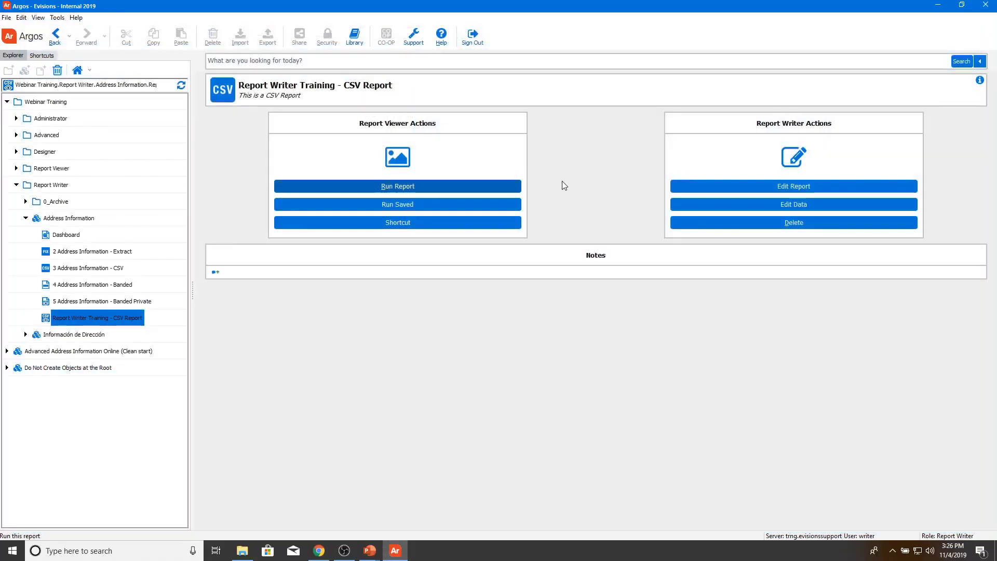
Step: Open the CSV report's Edit Report settings
click(695, 190)
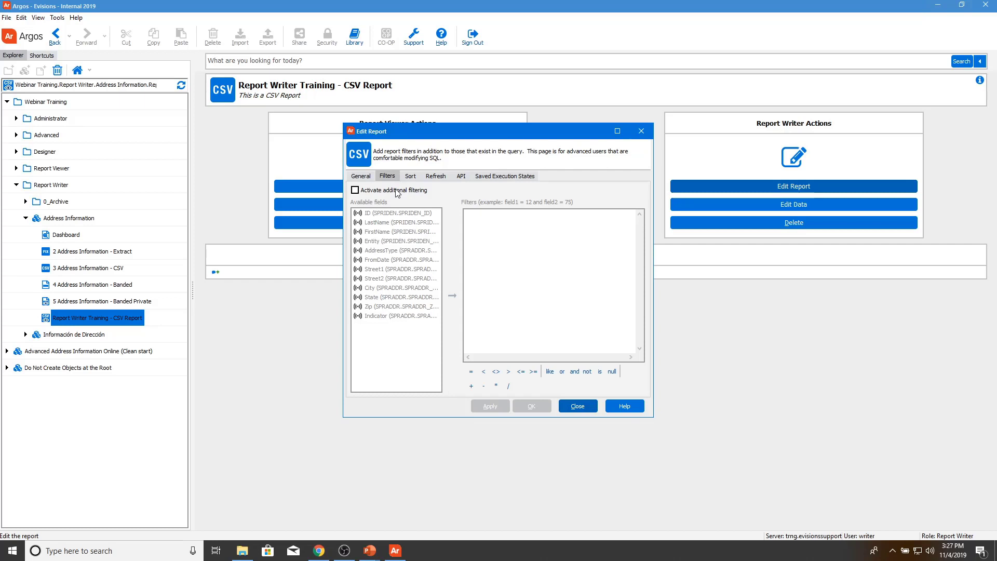
Step: Activate additional filtering and set the State filter to SPRADDR.SPRADDR_STAT_CODE IN ('PA','CA')
click(397, 191)
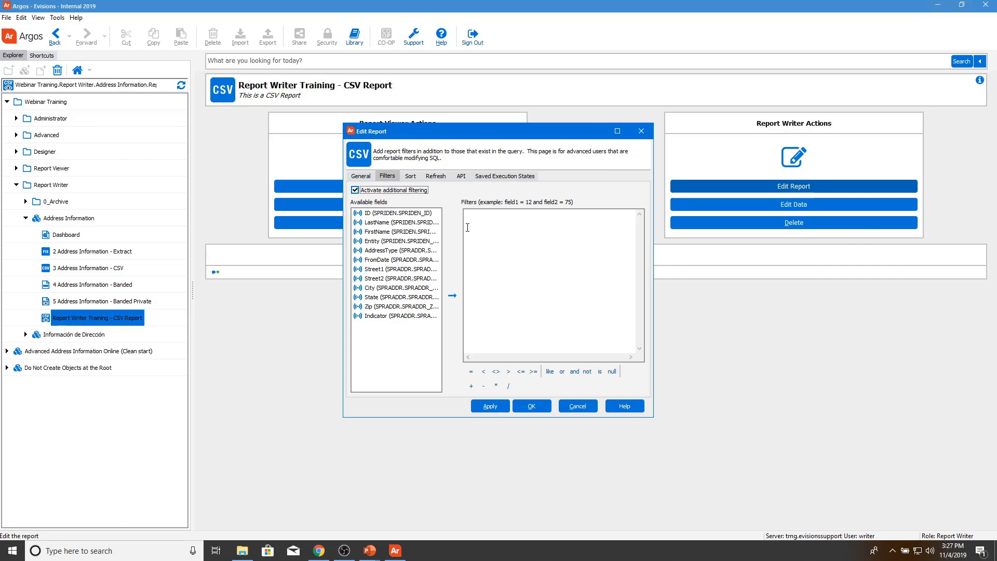
double_click(397, 298)
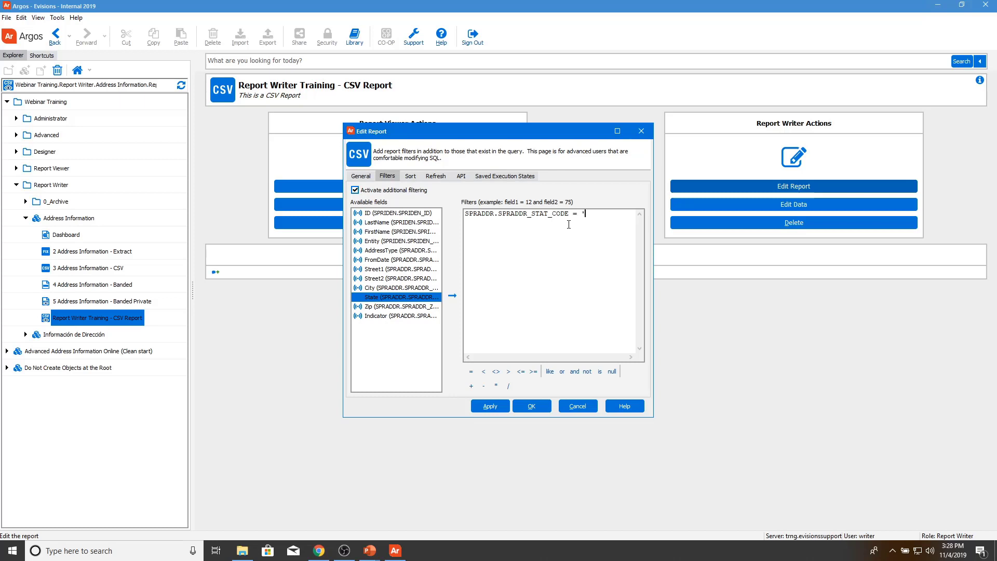
text(PA)
drag(598, 214, 569, 214)
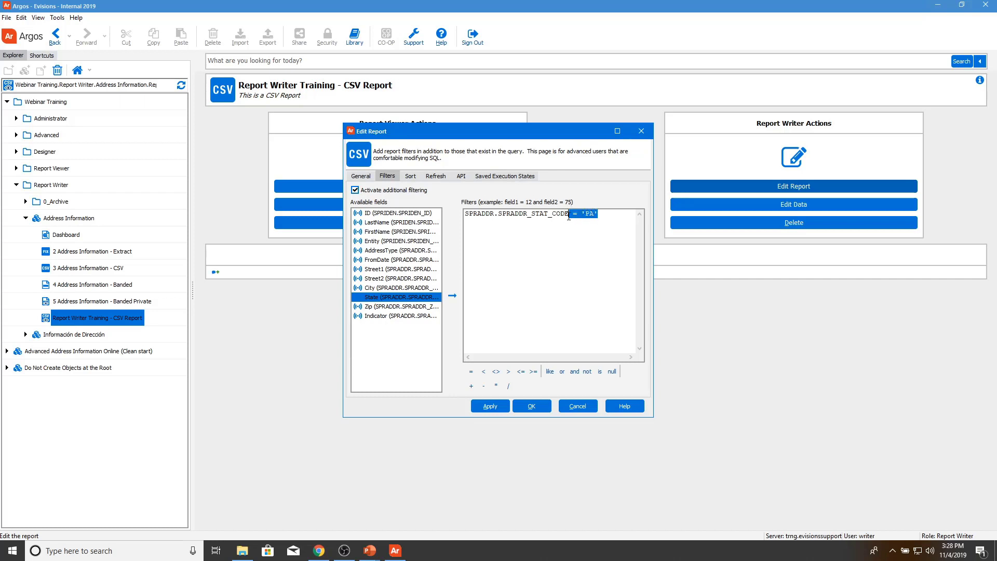
key(BackSpace)
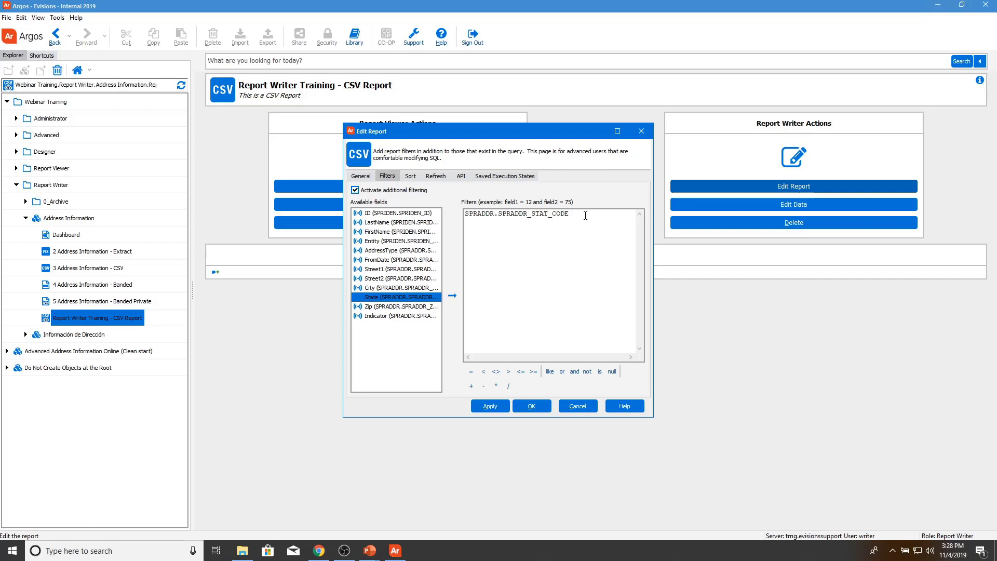
text(IN ( 'PA','CA'))
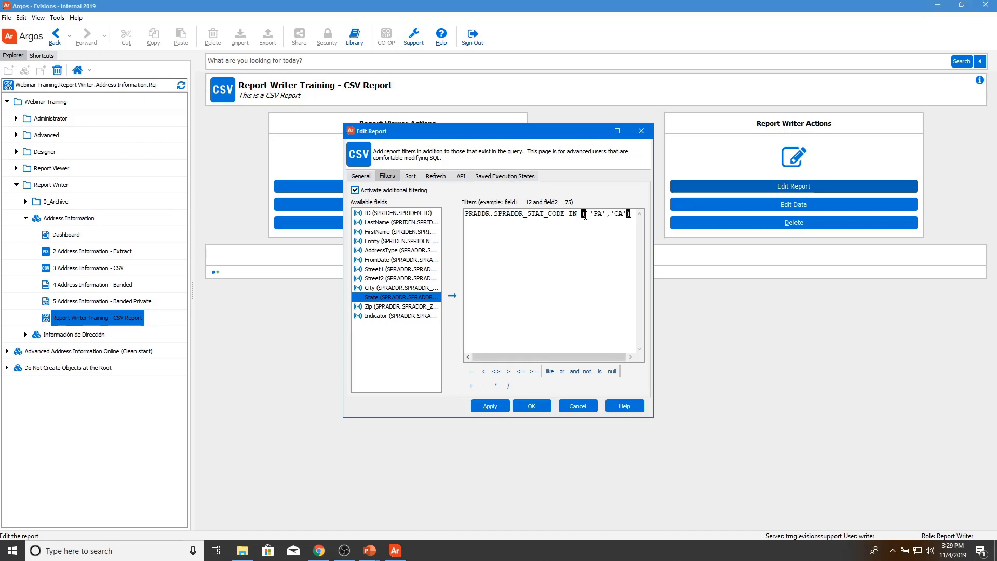
Step: Override the query sort to order by State then City, both ascending, and save the edits
click(410, 177)
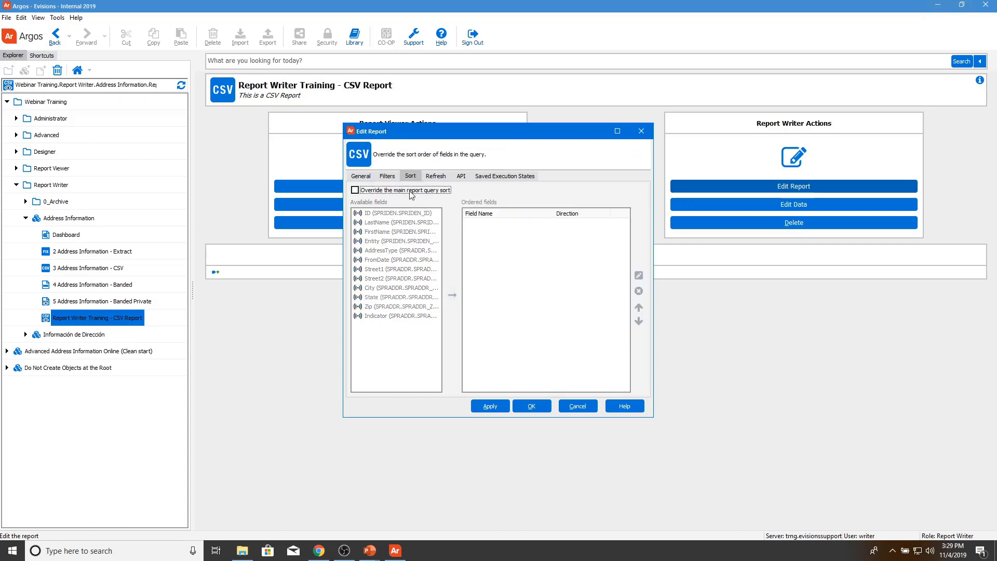
click(410, 191)
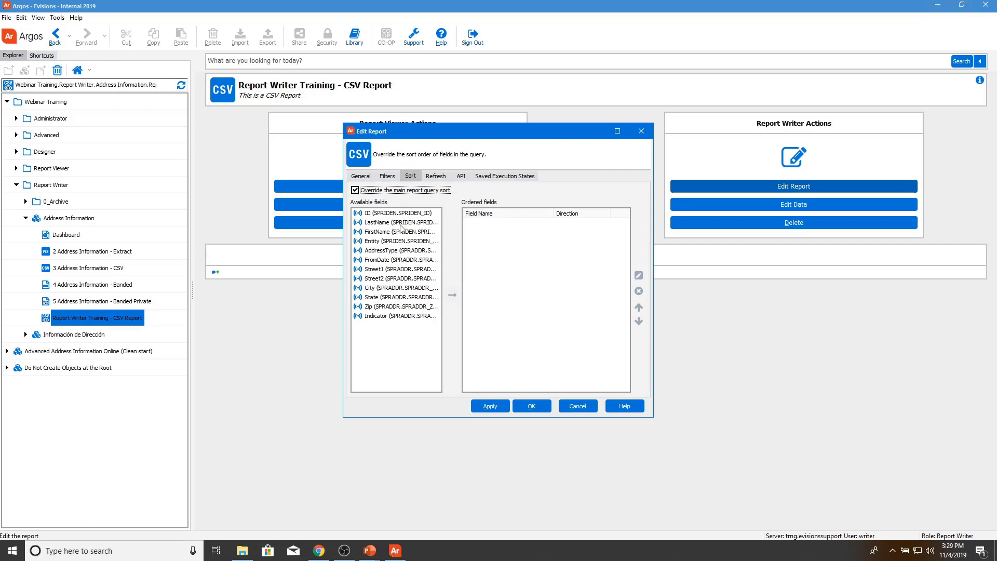
double_click(381, 301)
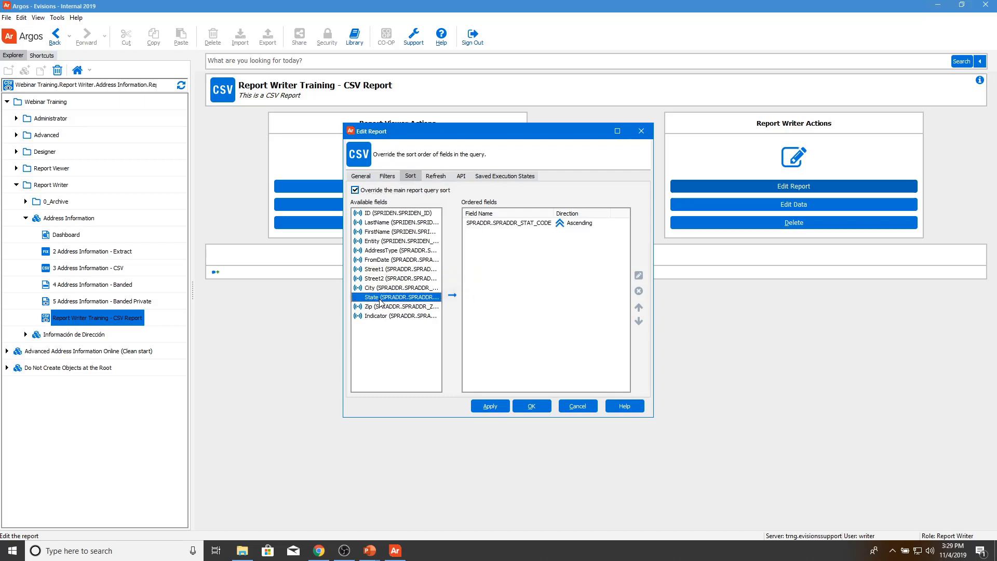
double_click(382, 288)
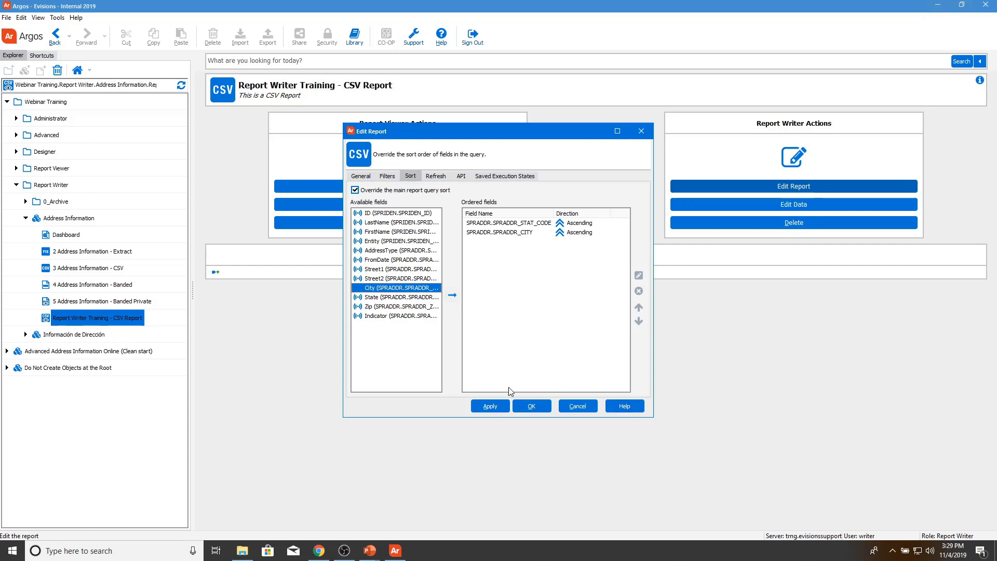
click(530, 405)
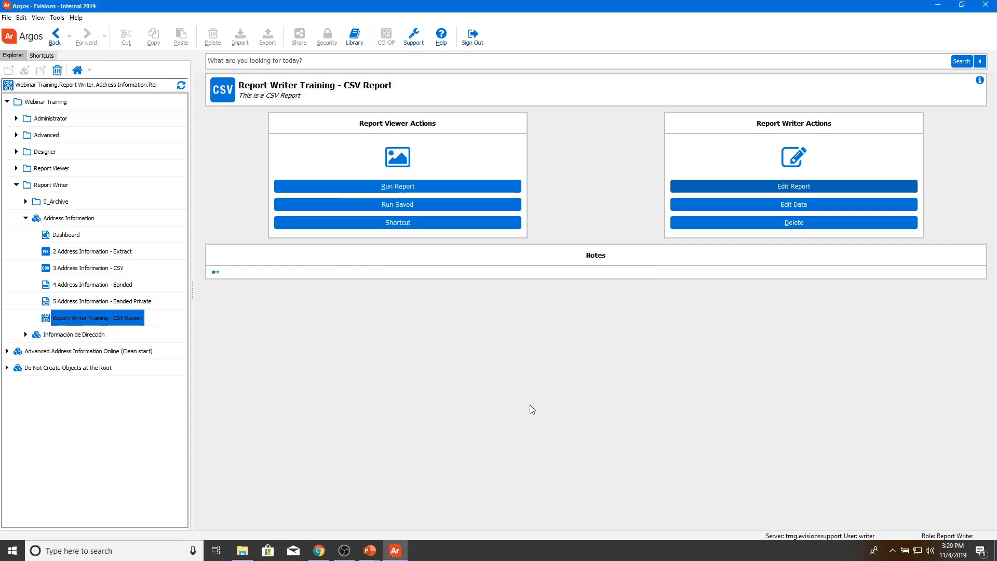
Step: Rerun the CSV report with the Training settings and save the CSV output to Documents
click(491, 189)
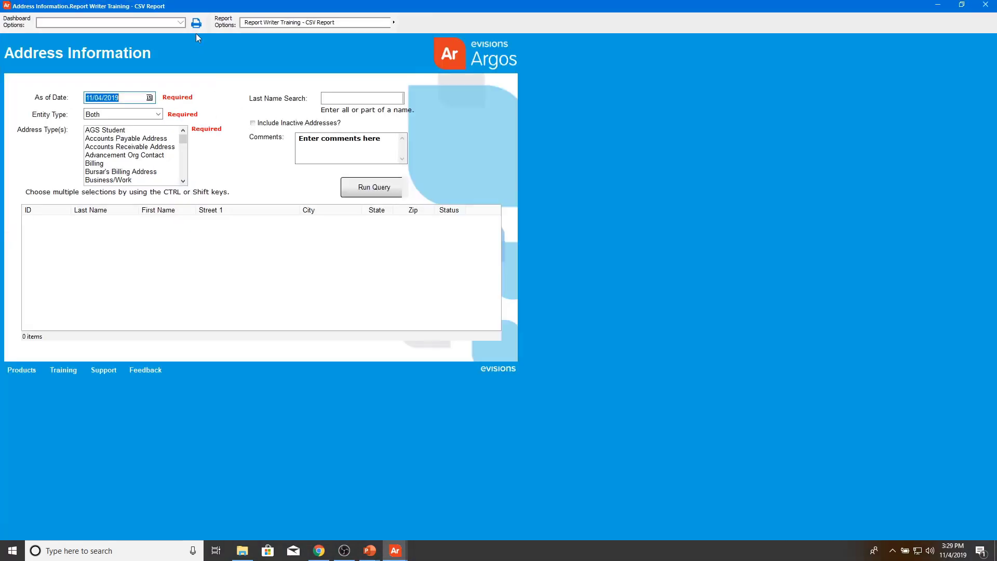
click(180, 22)
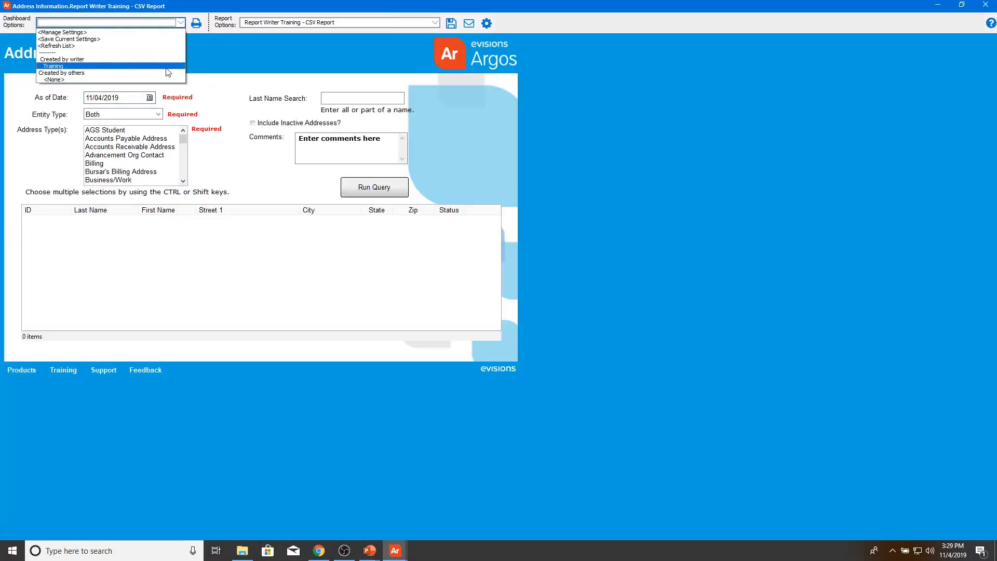
click(166, 66)
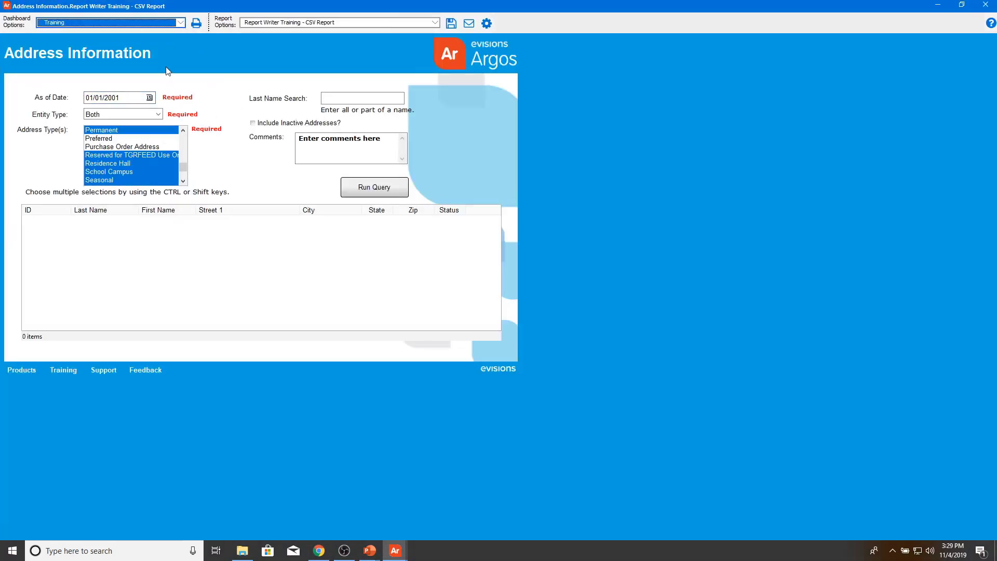
click(486, 23)
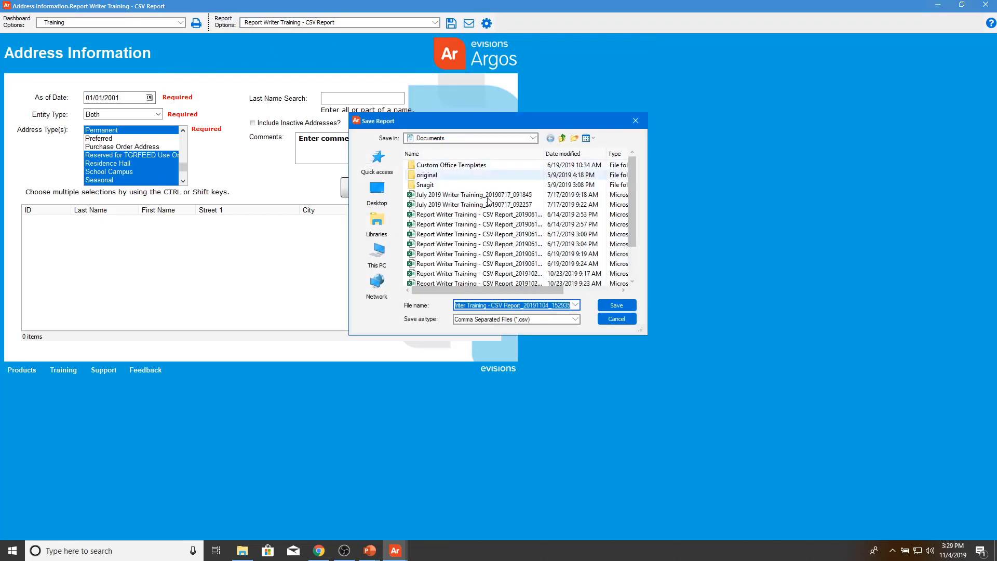
click(617, 305)
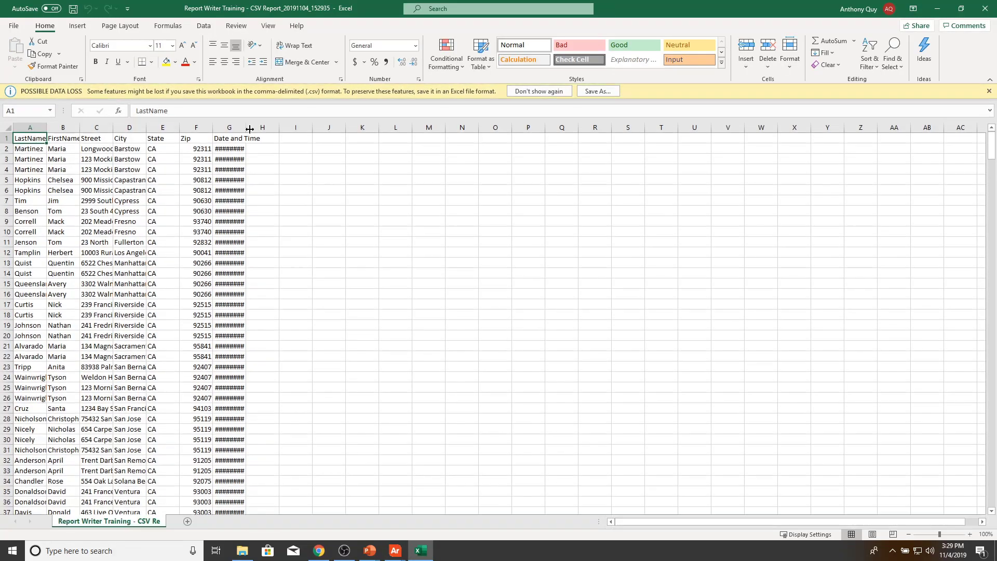
Step: Widen column G, scroll through the CA and PA rows to confirm the sort, and close the workbook
drag(250, 129, 342, 131)
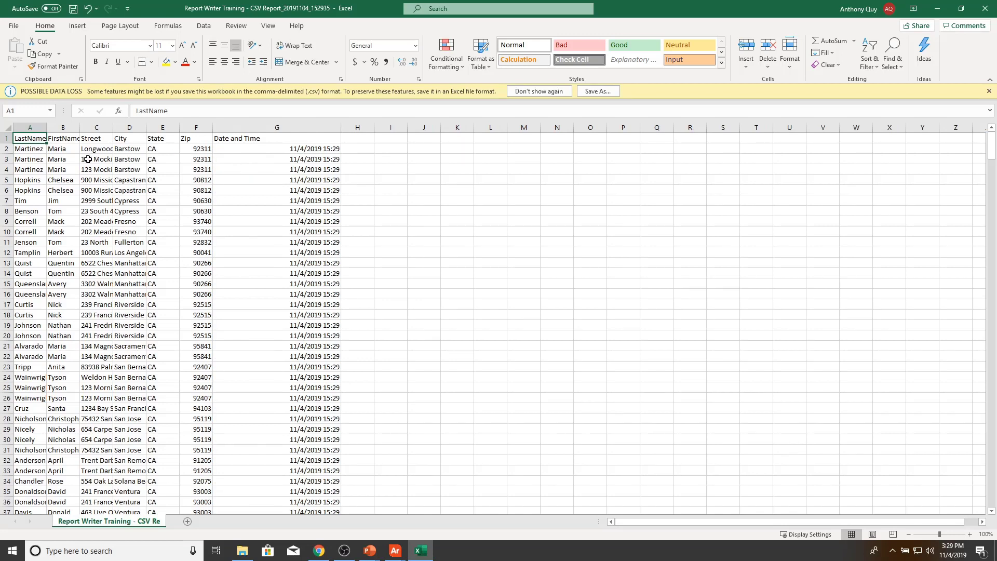
scroll(154, 278, down, 1)
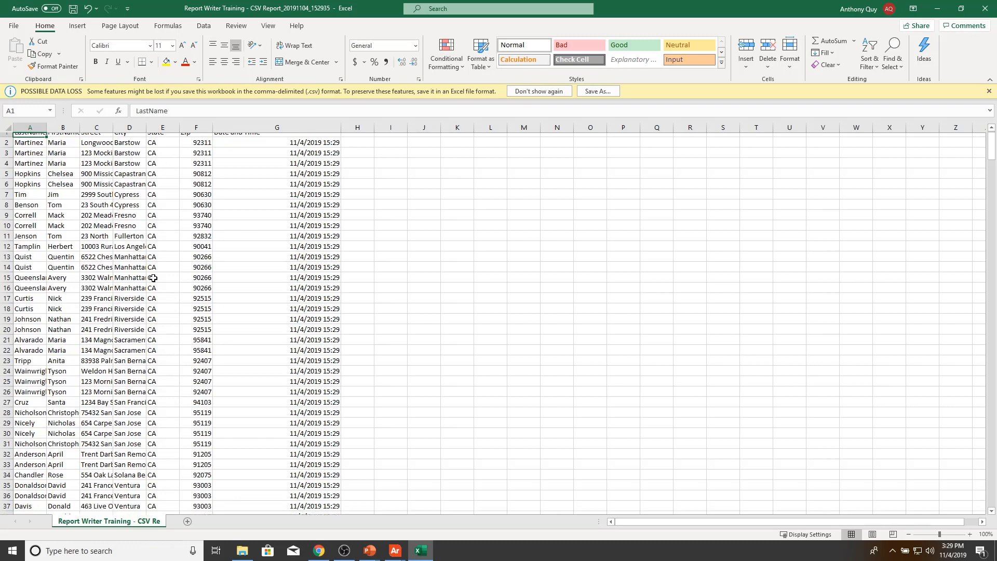
scroll(154, 278, down, 6)
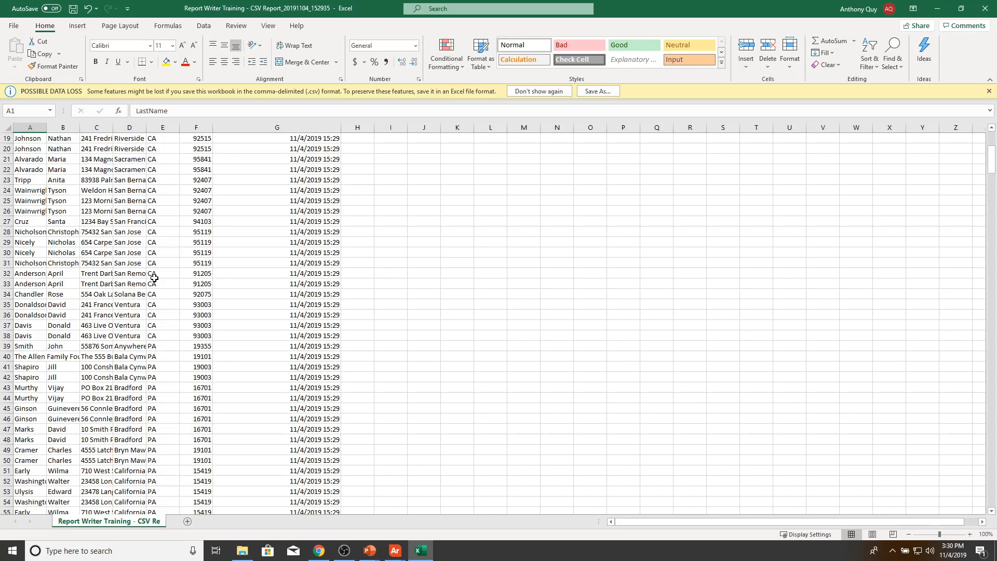
click(986, 9)
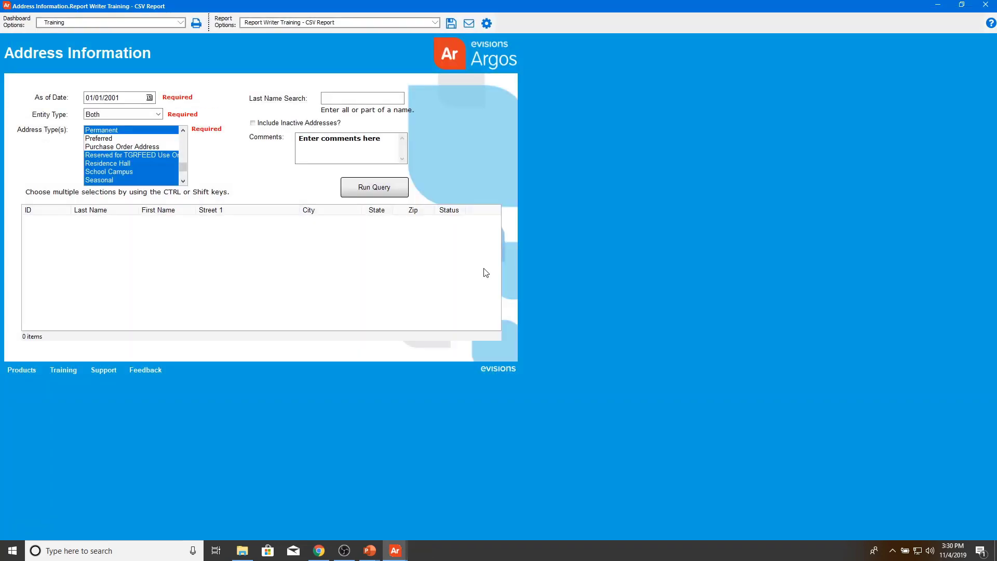
Step: Close the Address Information dashboard window
click(983, 6)
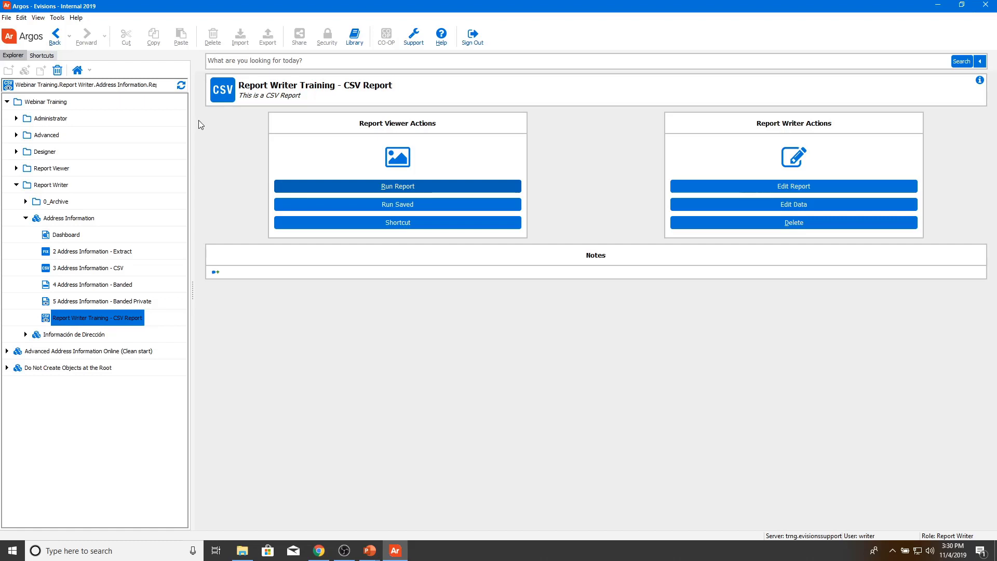
Step: Start a new report under Address Information named 'Report Writer Training - Extract Report'
click(56, 223)
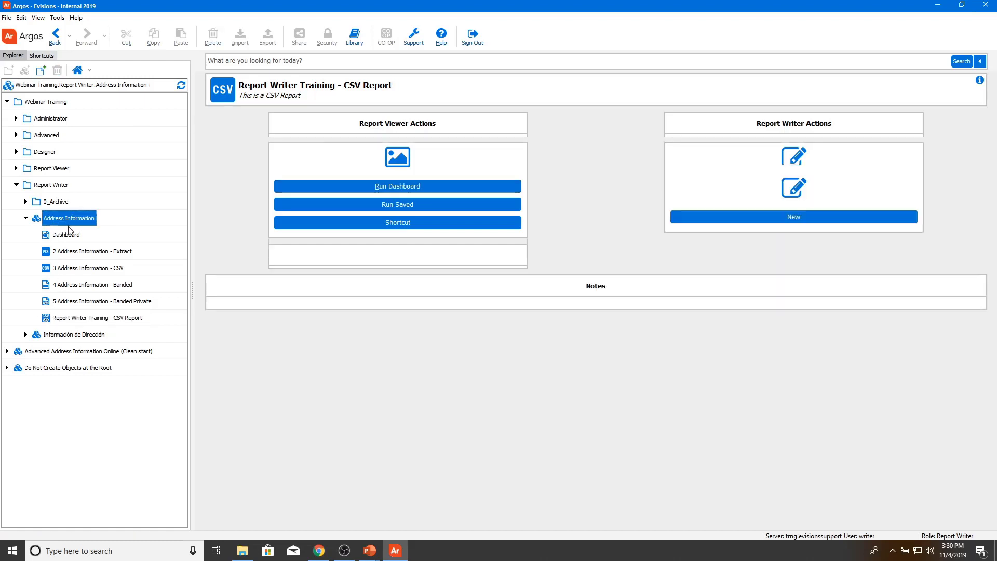
click(40, 71)
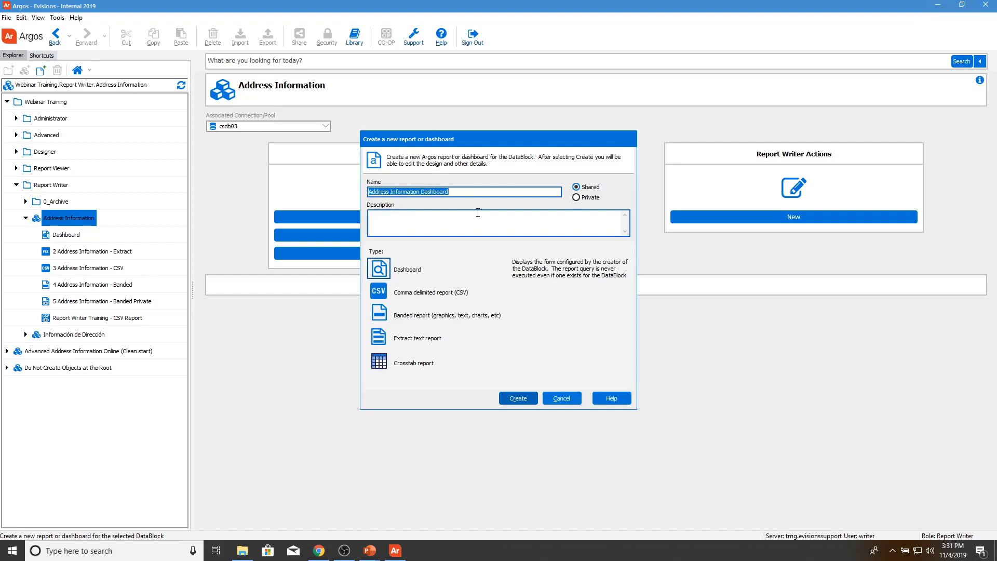
text(Repor tw)
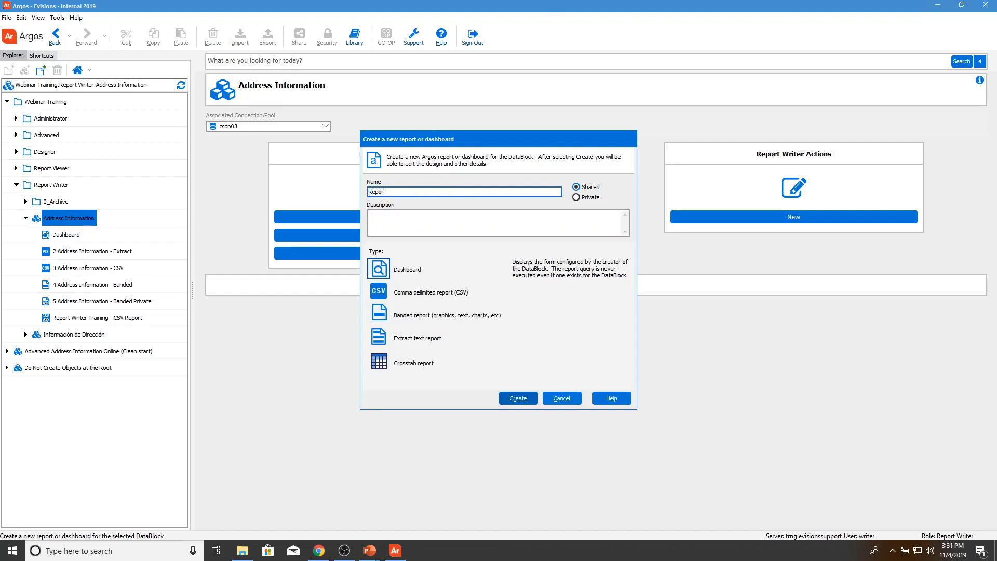
key(BackSpace)
key(BackSpace)
text(Writer Training - Extract Report)
key(Tab)
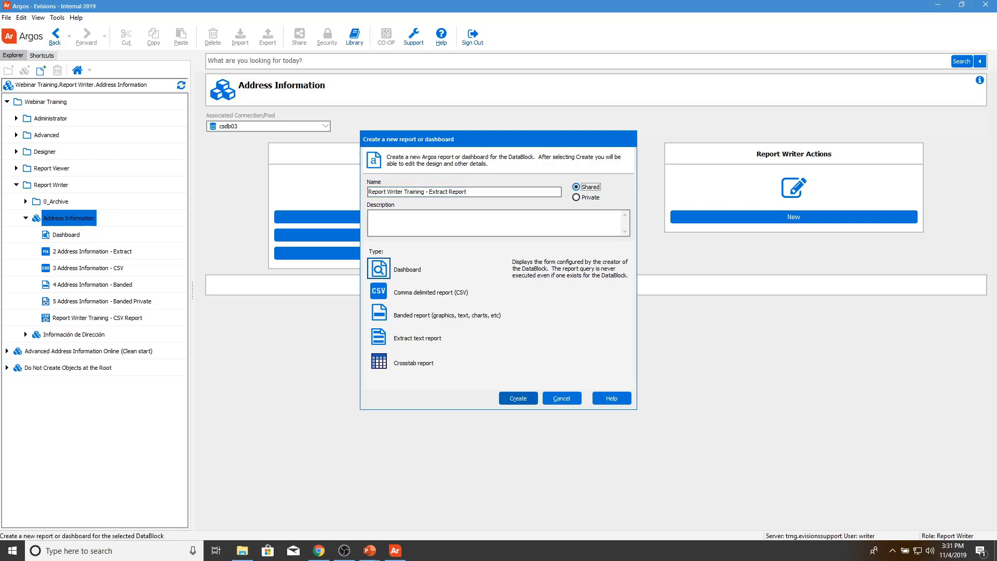
Step: Make it private with description 'Extract Report', choose Extract text report, and create it
click(370, 215)
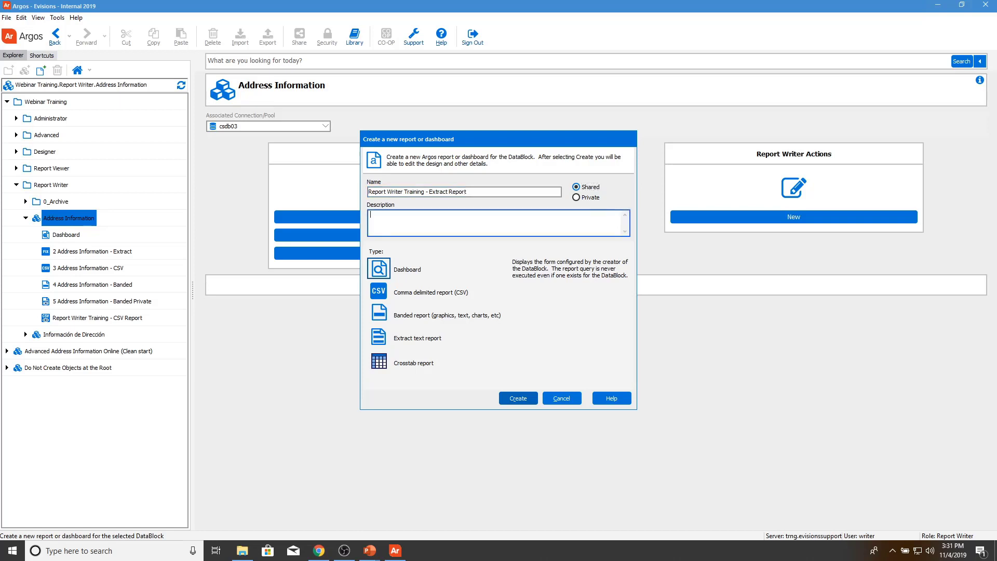
click(590, 198)
click(568, 222)
text(Extract Report)
click(405, 343)
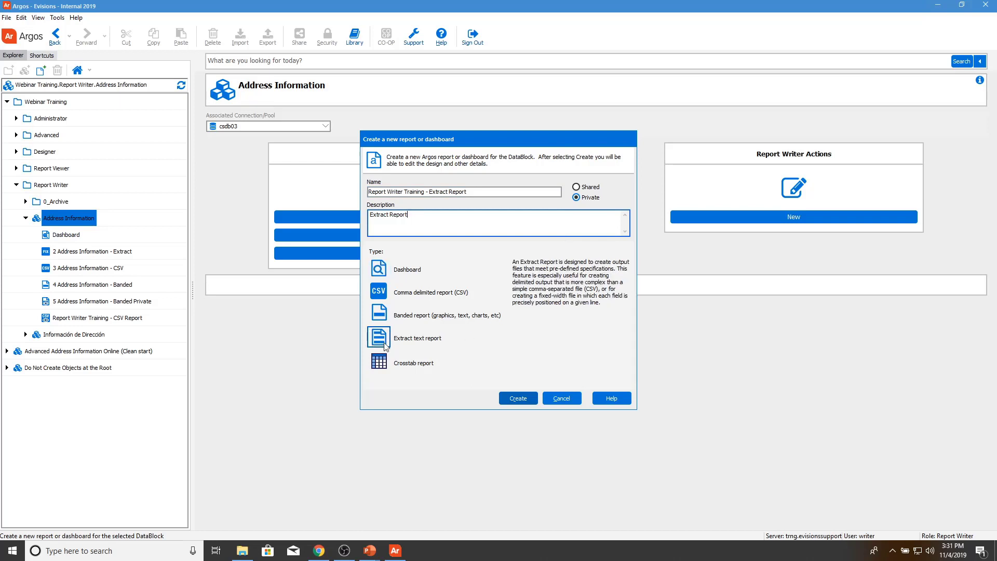
click(525, 402)
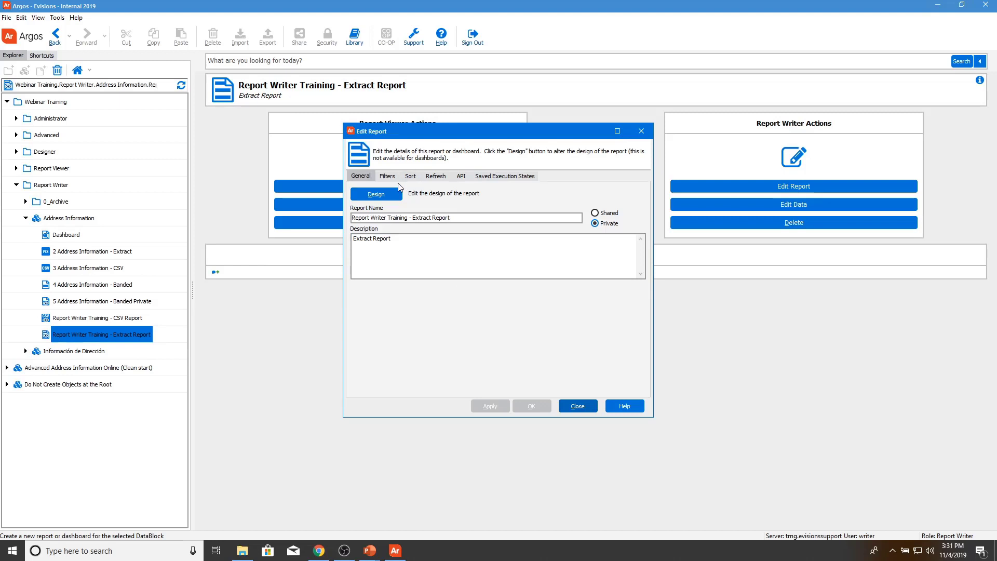
Step: Open the report designer and expand ArgosData (main), parm_DD_entityType, parm_LB_atyp and parm_MC_listresutls
click(367, 196)
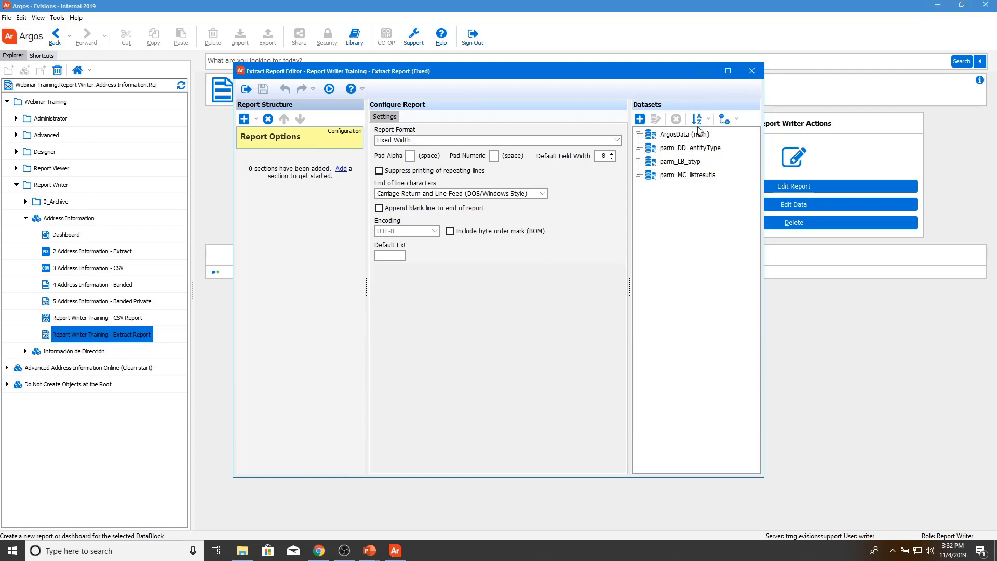
click(638, 134)
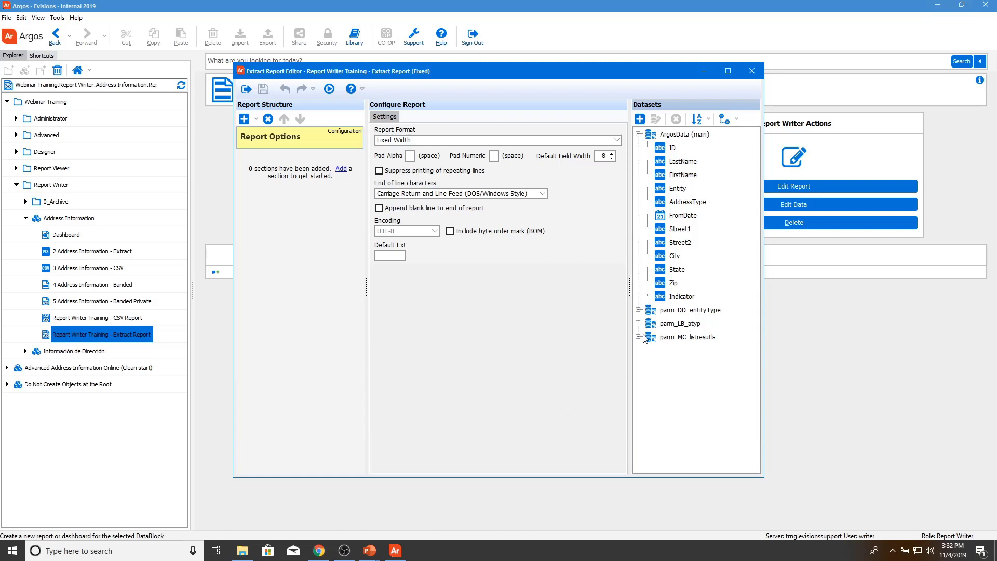
click(638, 309)
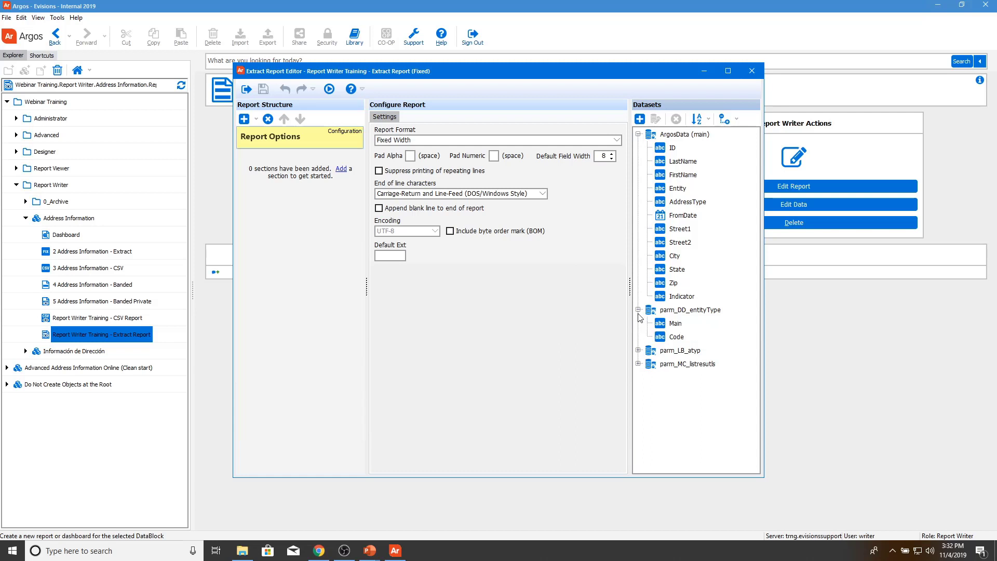
click(638, 350)
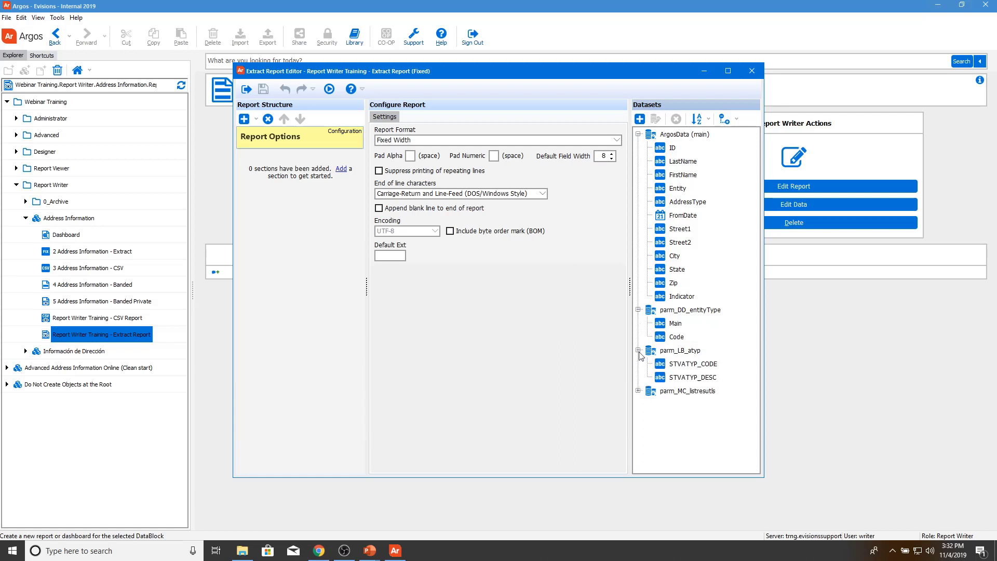
click(639, 391)
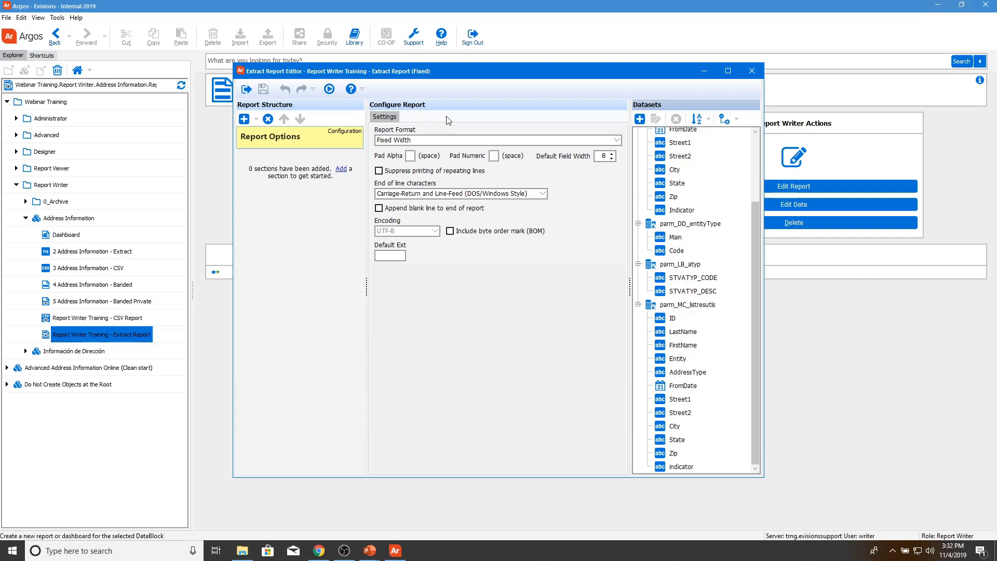
Step: Switch the report format to Delimited, then back to Fixed Width, confirming both warnings
click(430, 142)
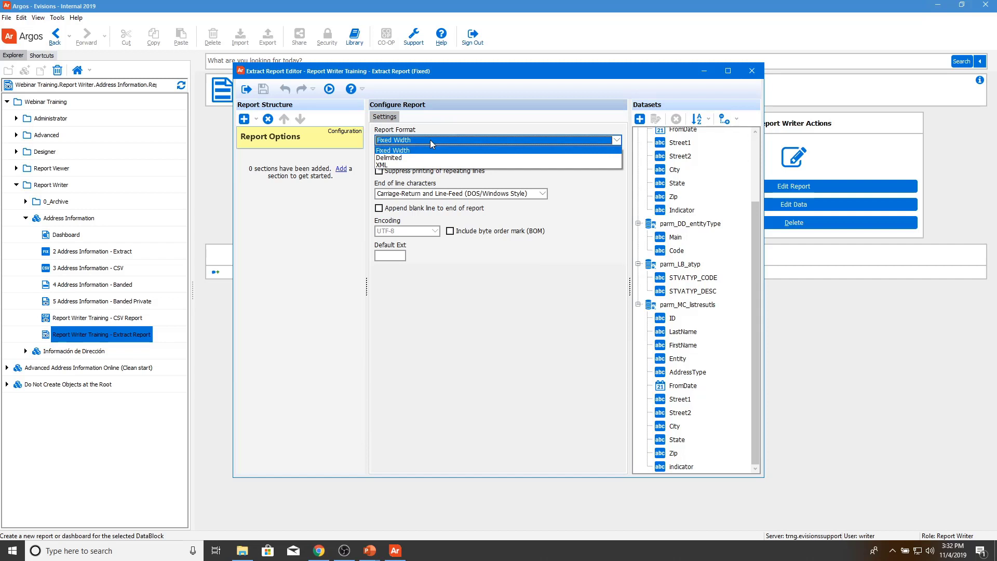
click(436, 158)
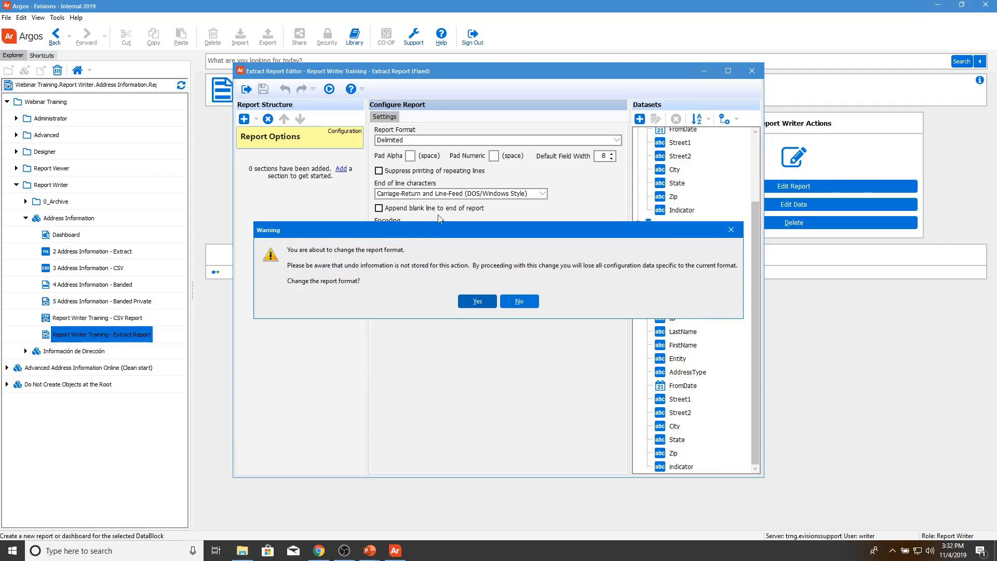
click(473, 300)
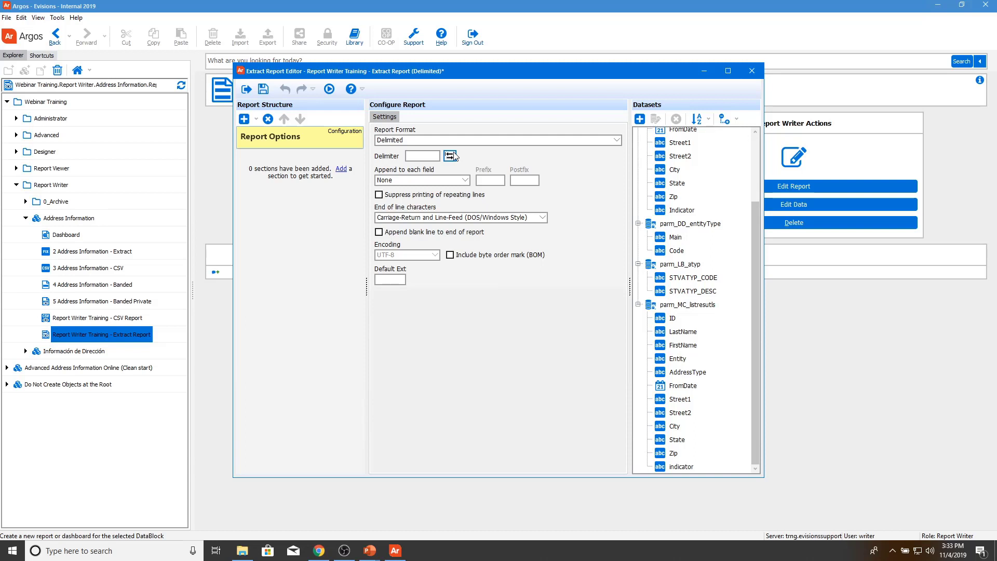
click(428, 139)
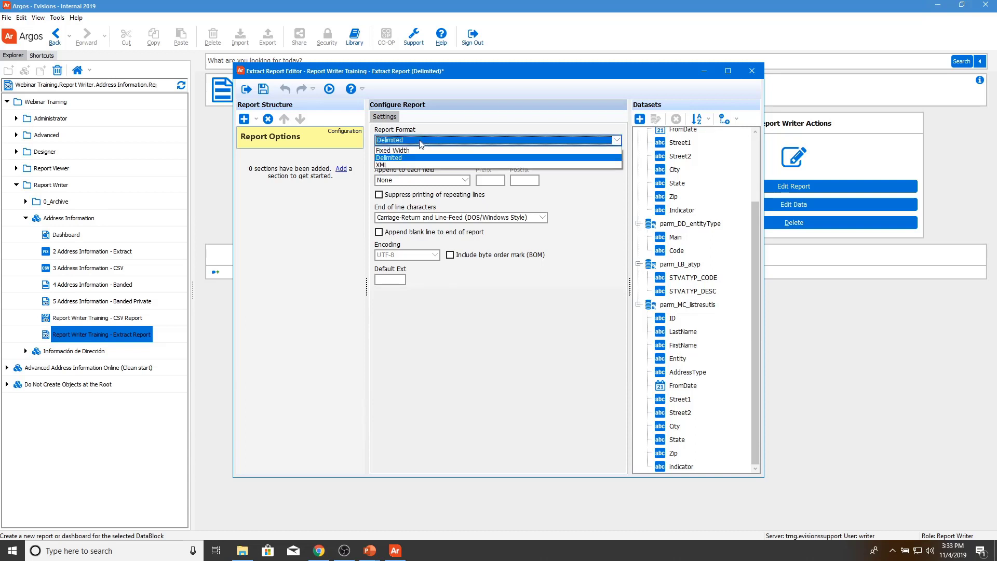
click(395, 150)
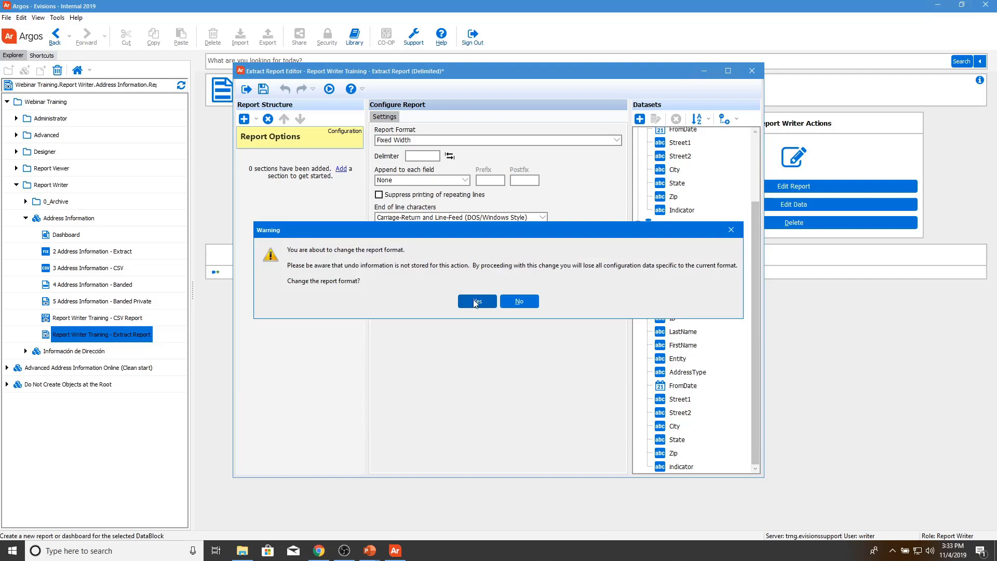
click(476, 302)
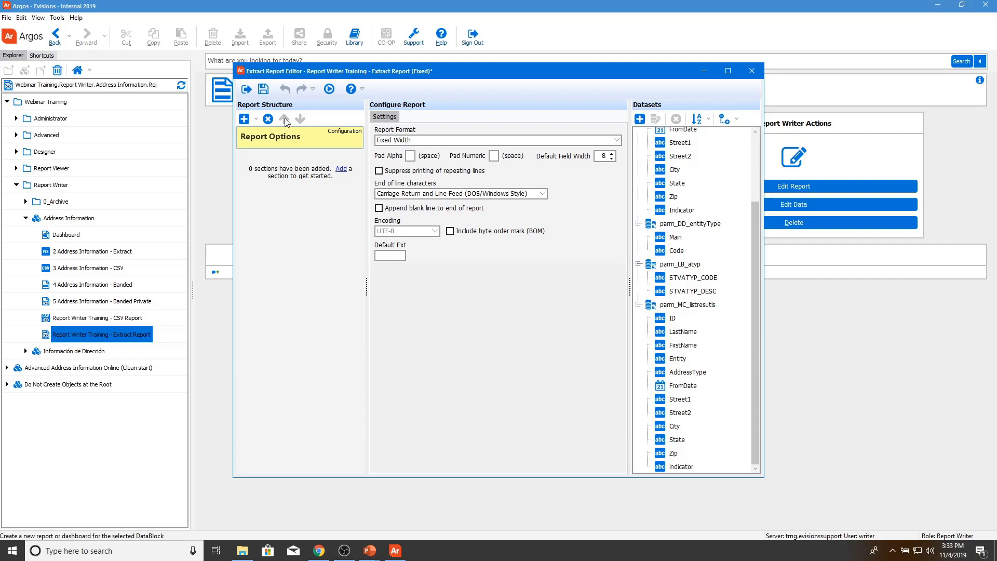
click(256, 119)
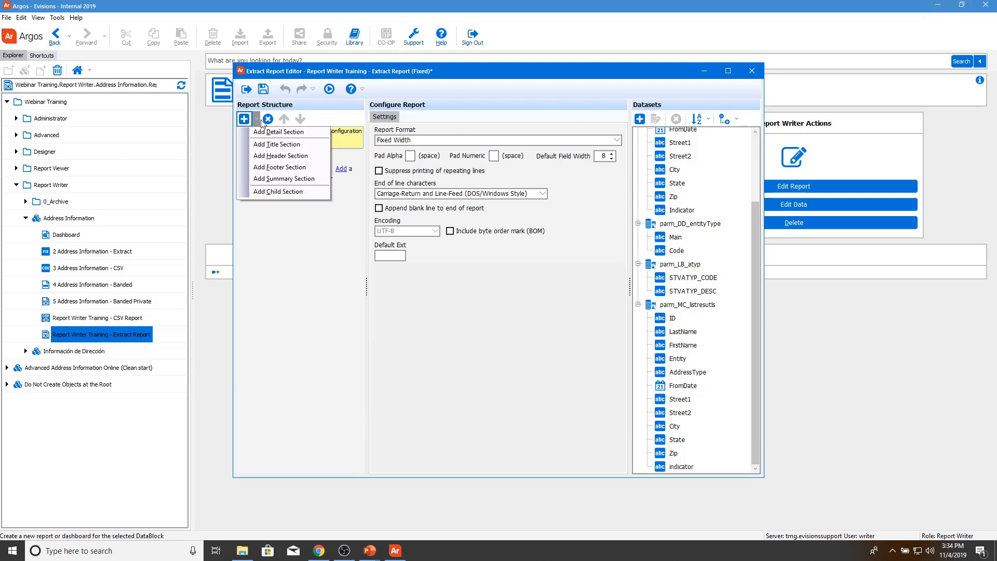
Step: Add a Detail section, dismiss its conditional-print expression builder, and view its empty Fields list
click(250, 120)
click(249, 120)
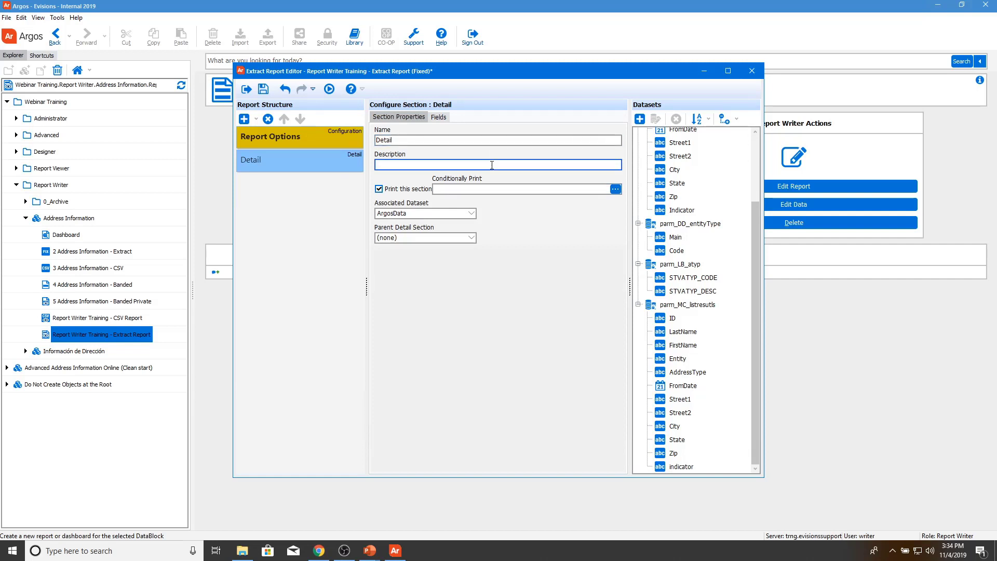
click(618, 191)
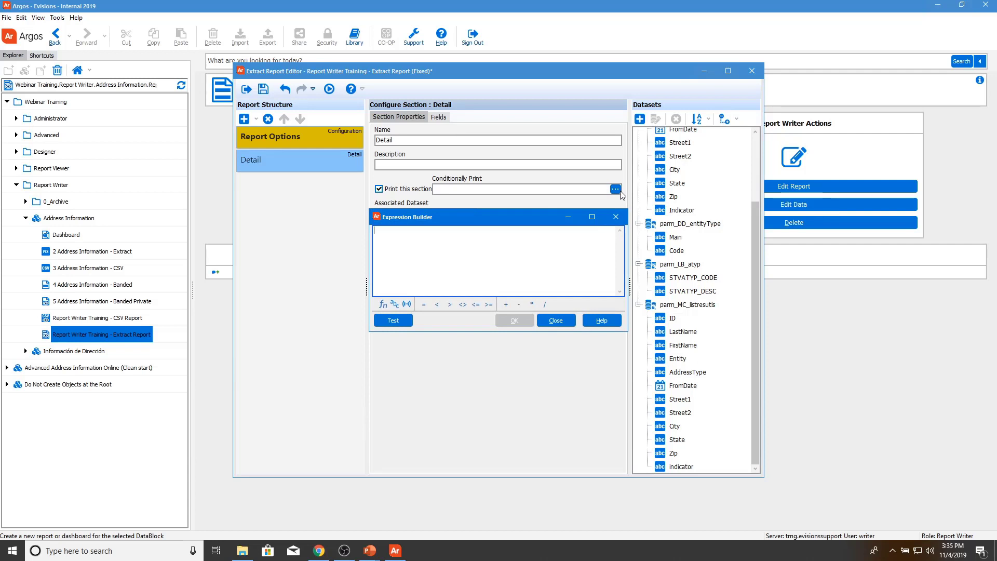
click(555, 319)
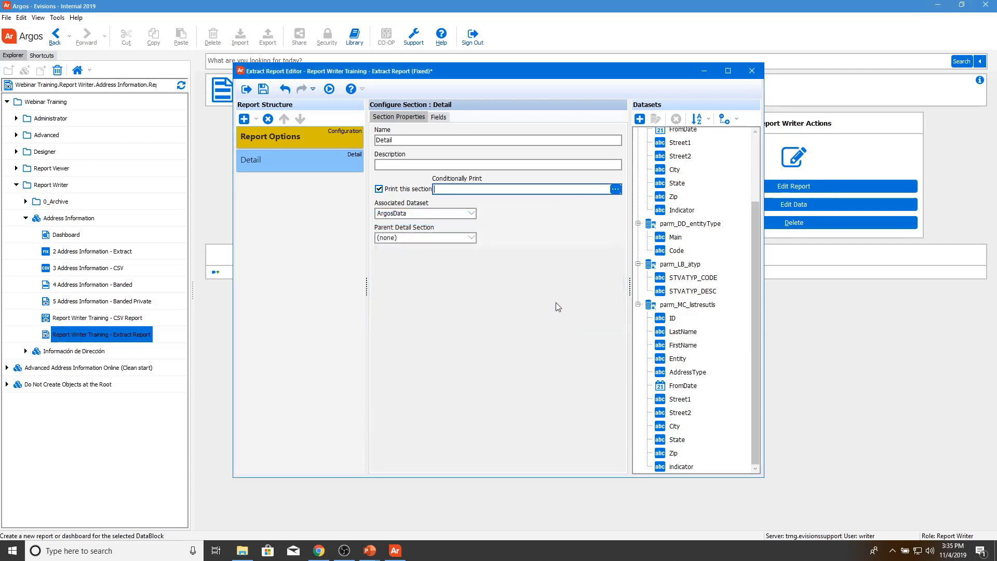
click(441, 117)
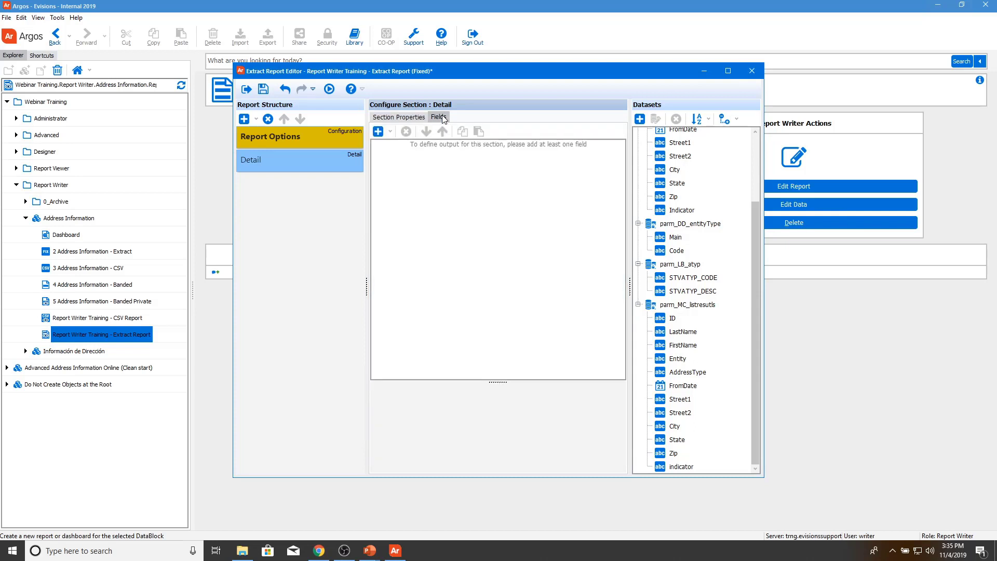
Step: Add a constant field named School with value 'Evisions University' and width 45
click(391, 132)
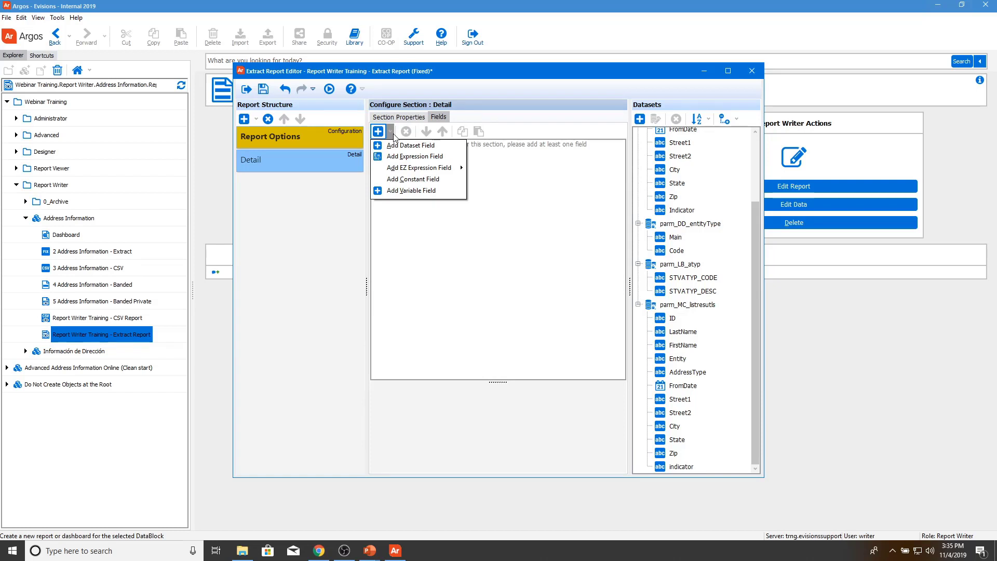
click(422, 178)
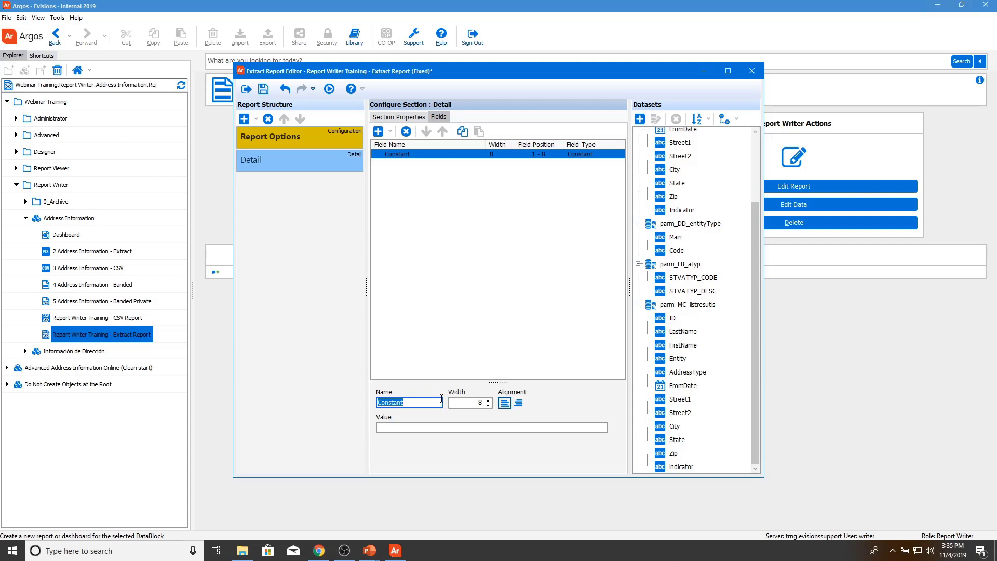
text(School)
key(Tab)
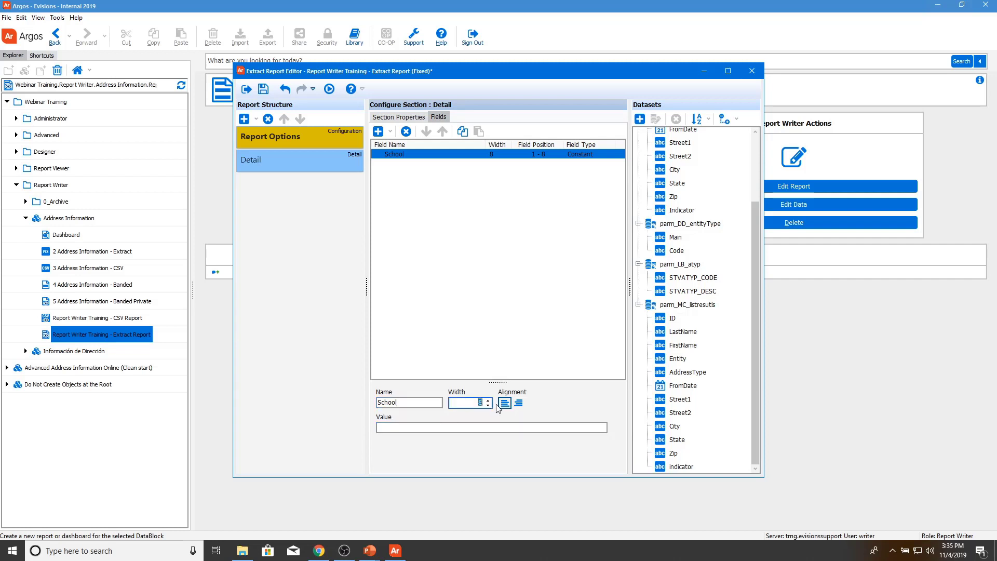
text(45)
click(508, 431)
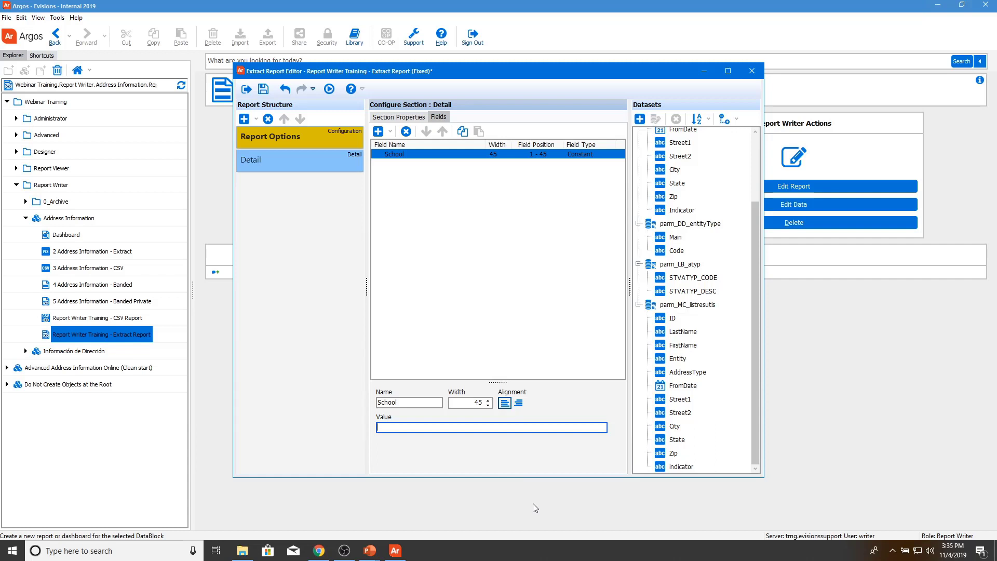
text(Evisions University)
click(471, 405)
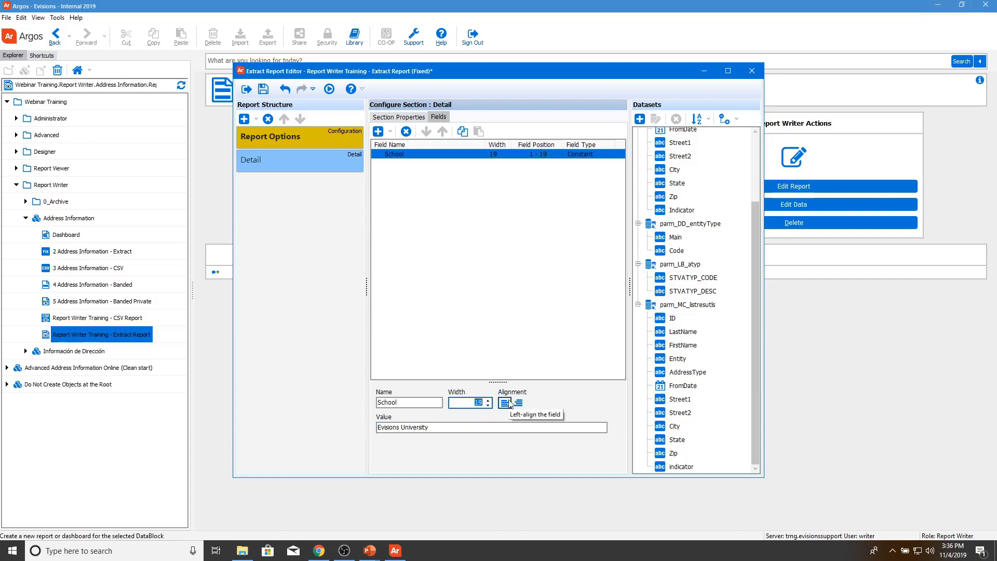
text(45)
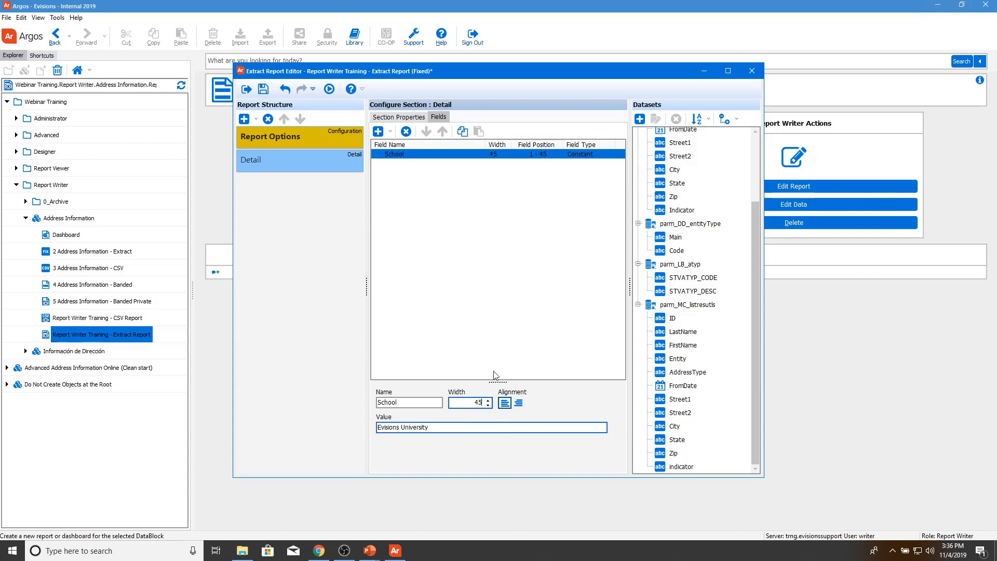
click(394, 134)
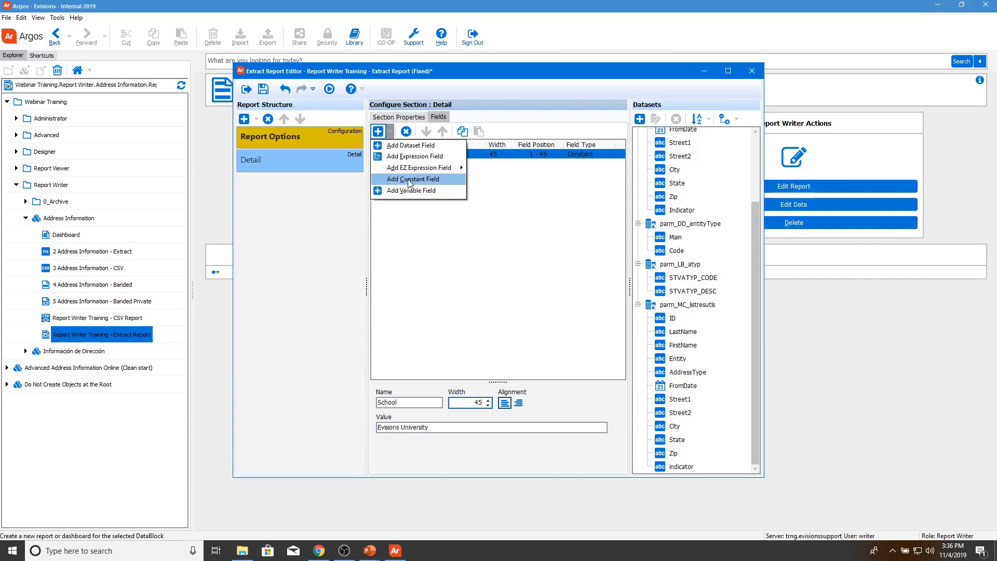
Step: Add a constant field named Contact Email holding the support e-mail address, width 45
click(410, 179)
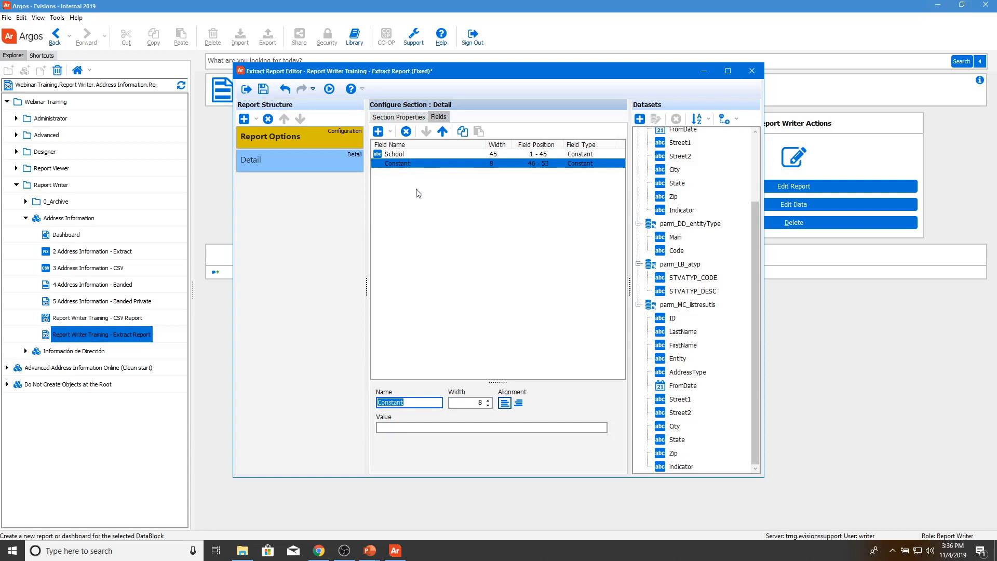
text(Contact Email)
key(Tab)
key(Tab)
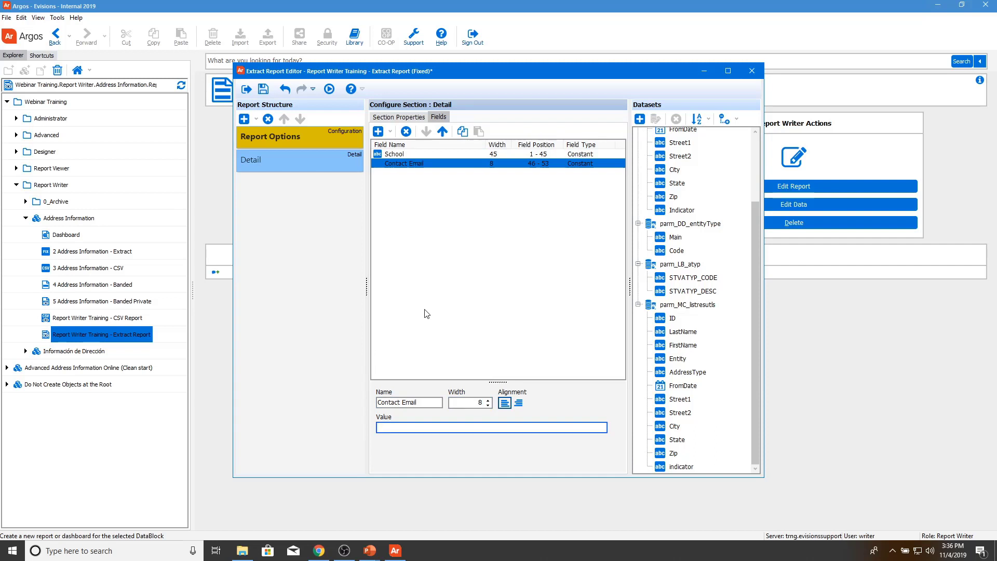
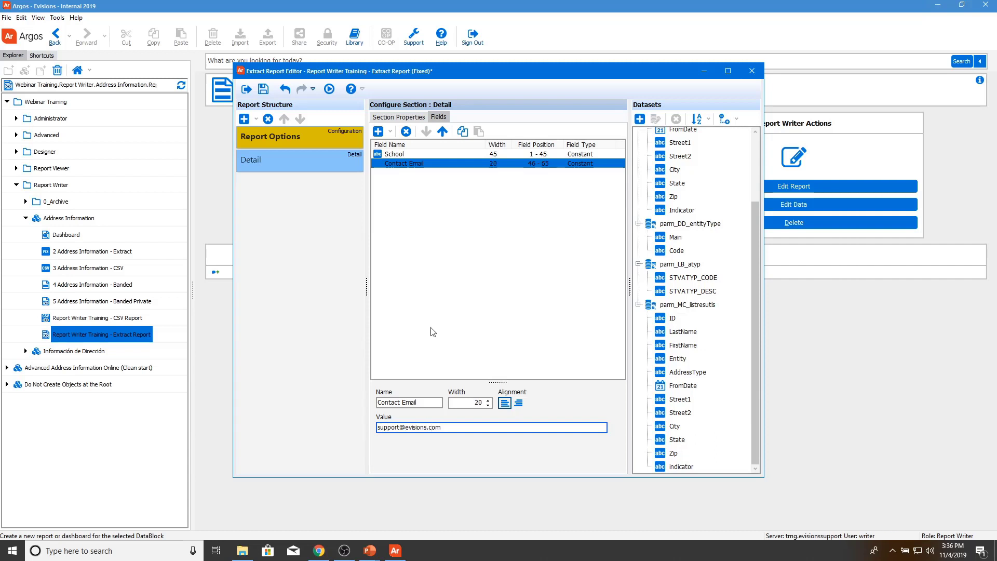
double_click(483, 402)
text(45)
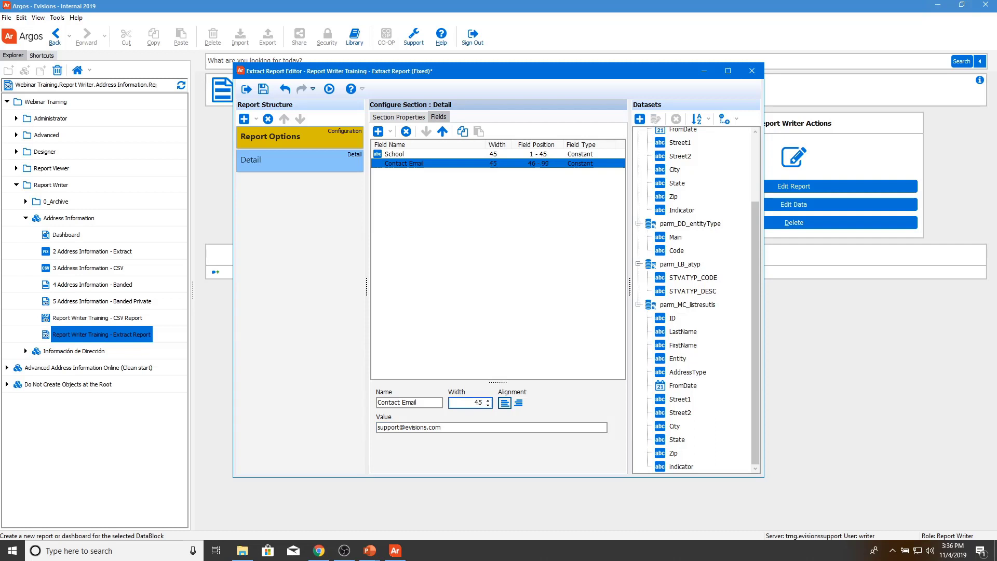
click(485, 352)
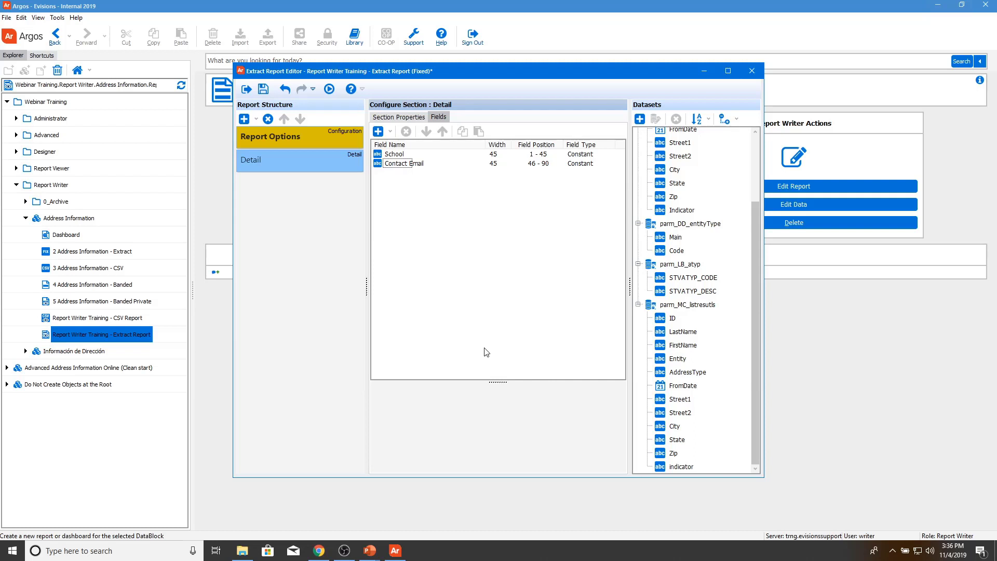
Step: Add an expression field named Report Run Date with width 10
click(390, 131)
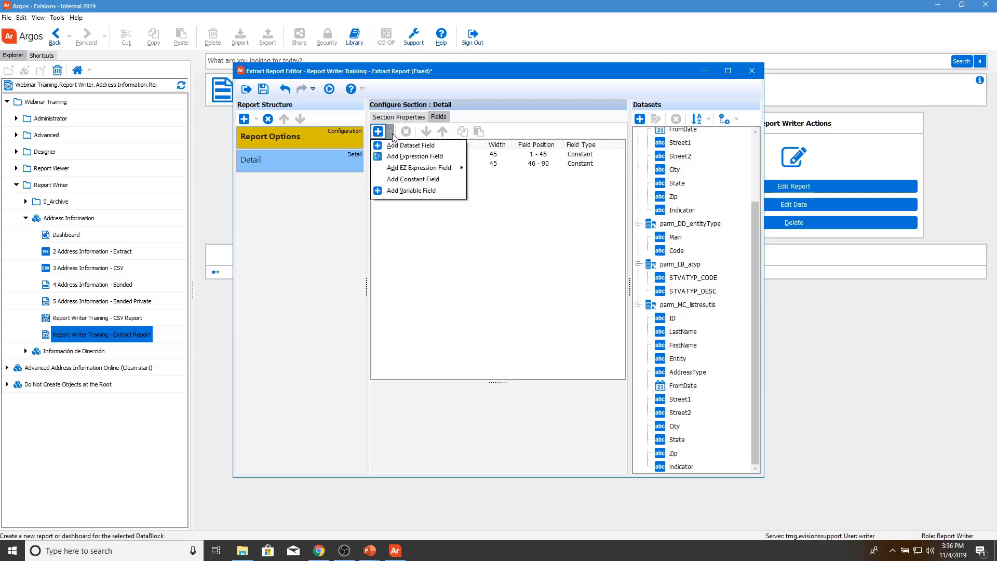
click(409, 157)
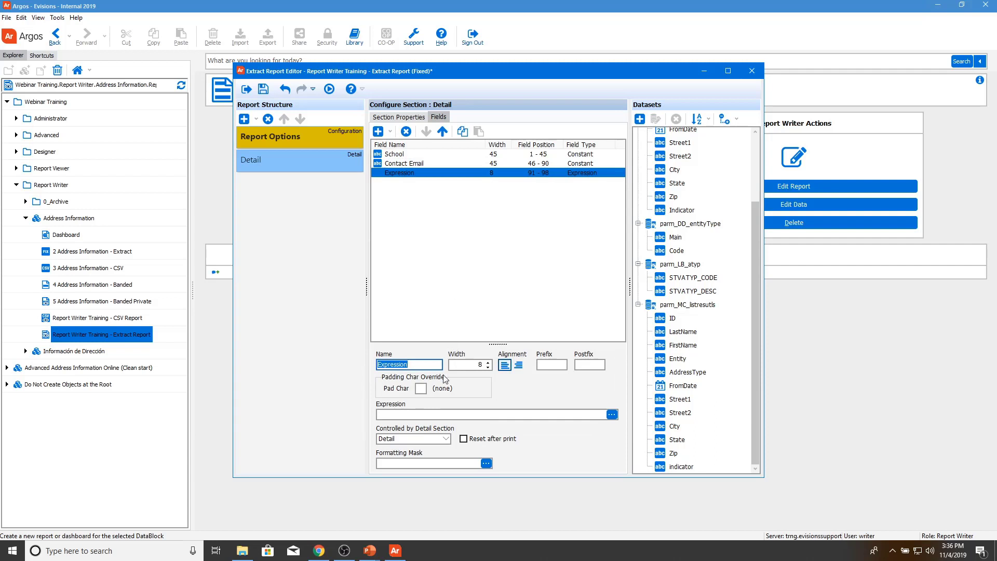
text(Re)
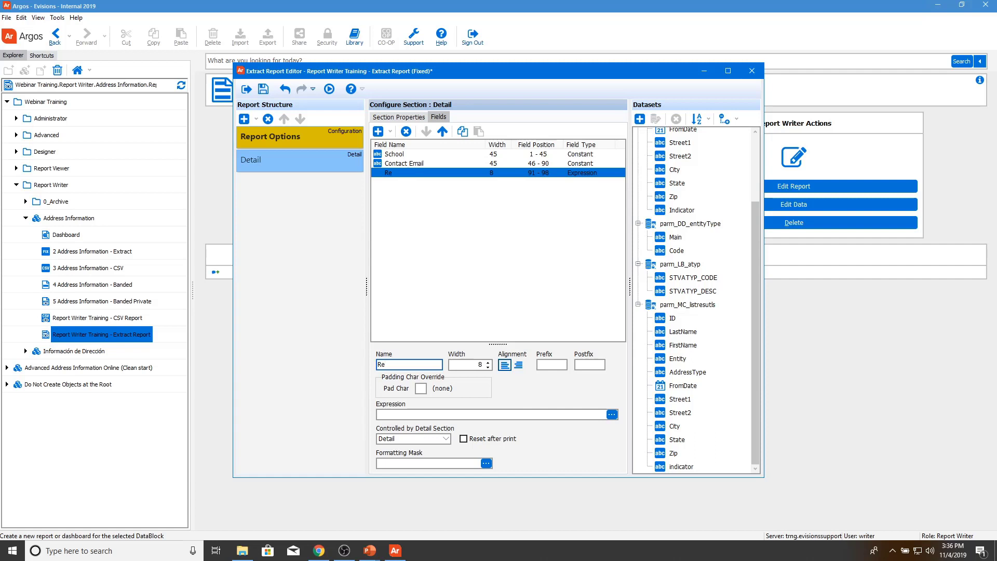
text(port Run Date)
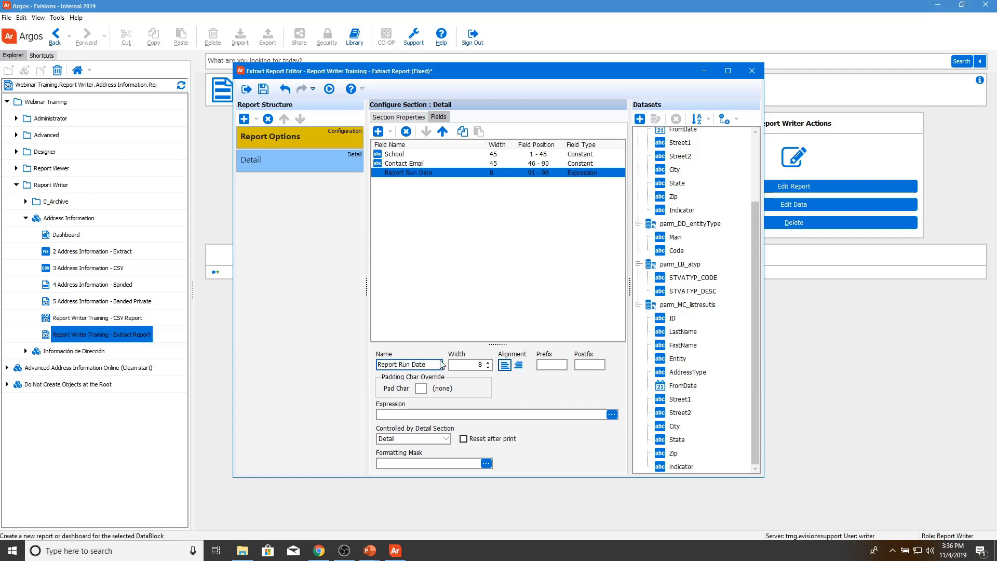
key(Tab)
text(10)
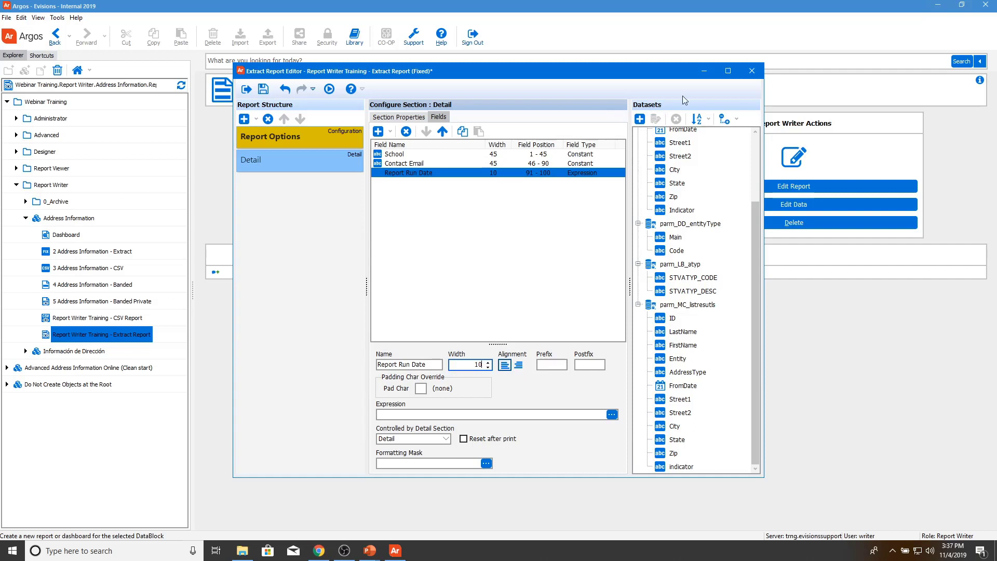
Step: Set the Report Run Date expression to the Date & Time function Now()
click(612, 414)
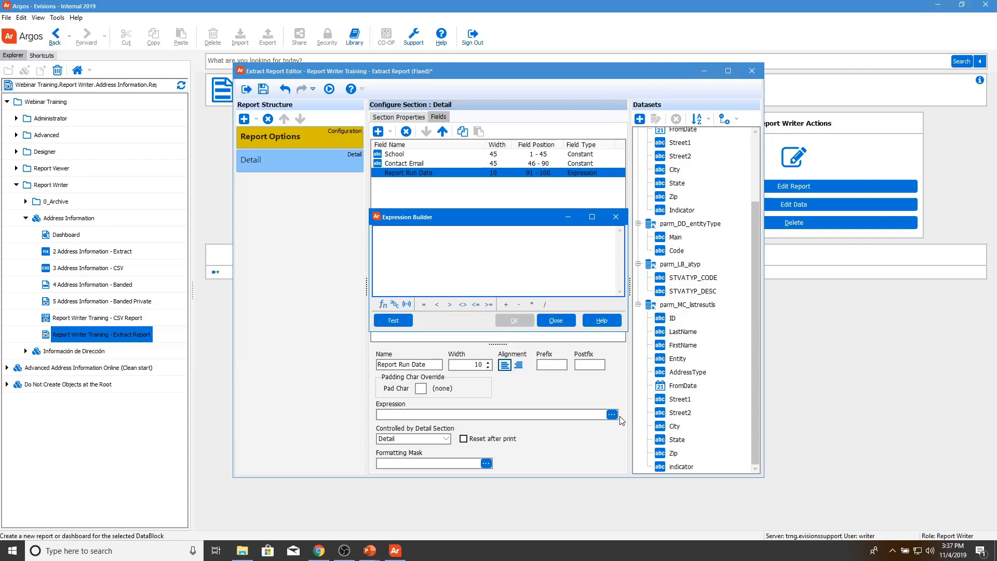
click(381, 305)
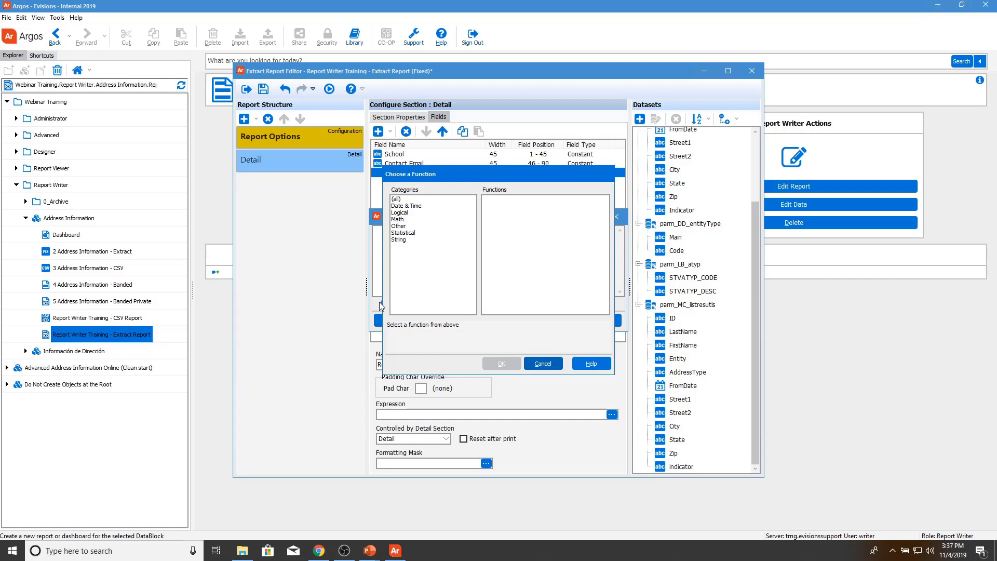
click(436, 205)
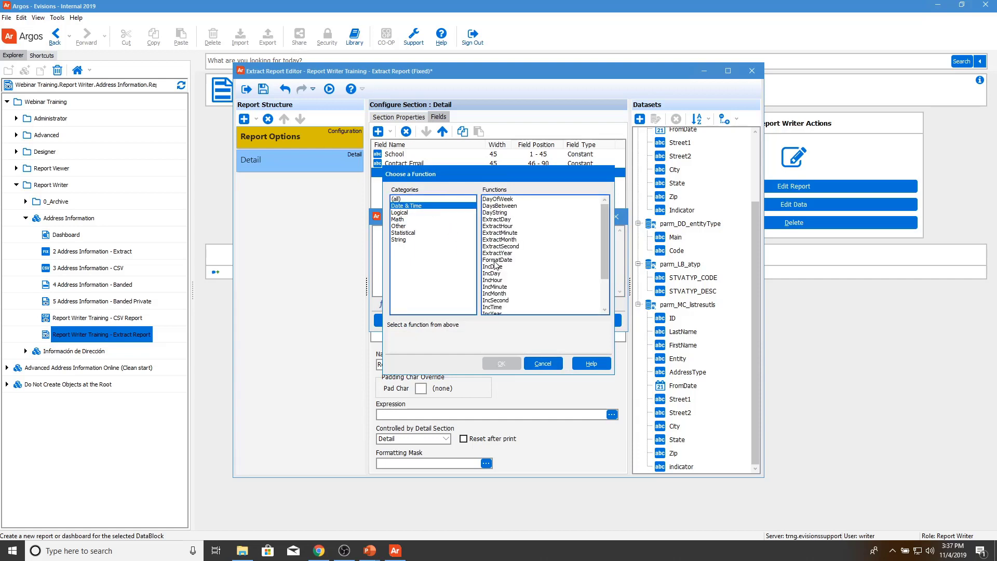
scroll(494, 265, down, 2)
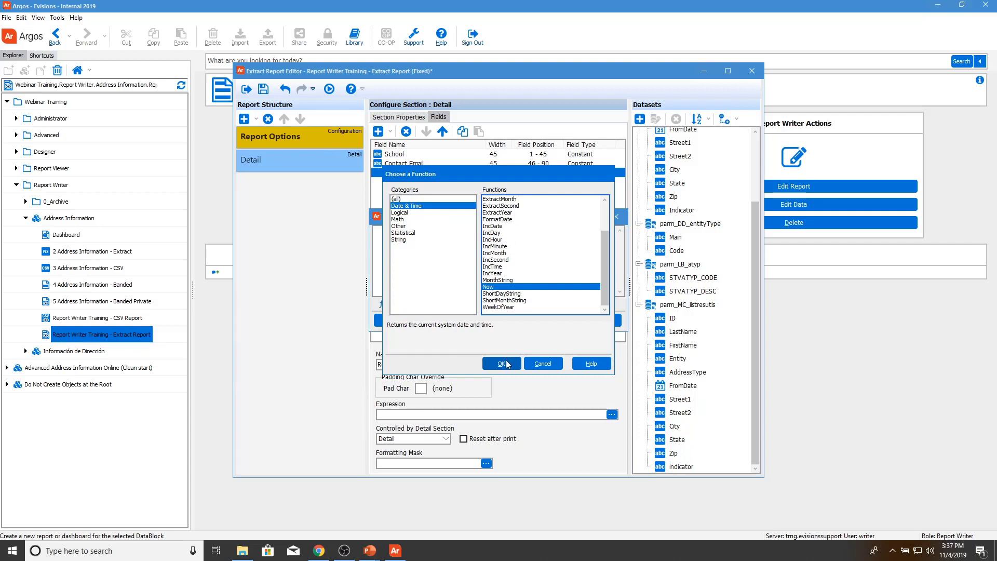
click(502, 363)
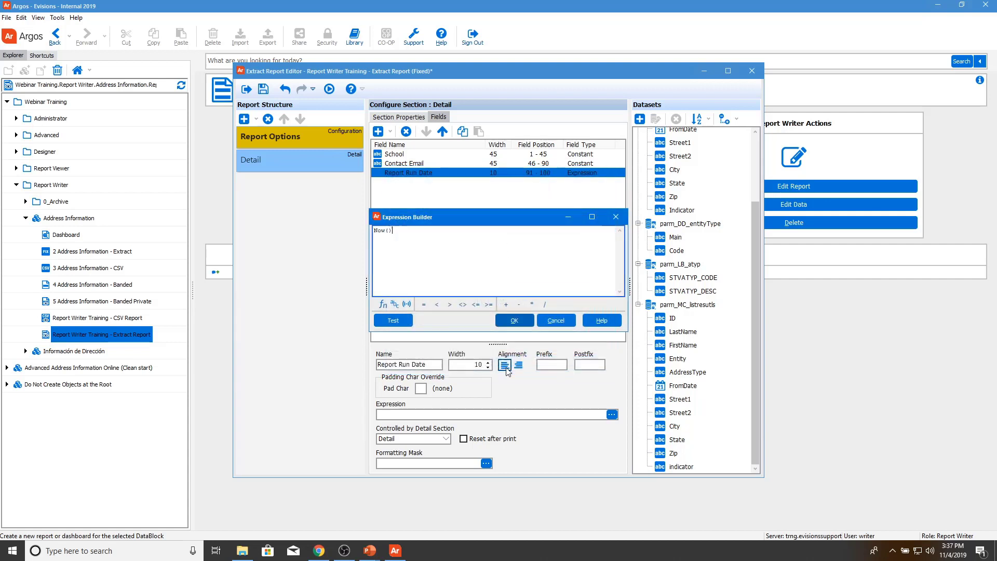
click(515, 321)
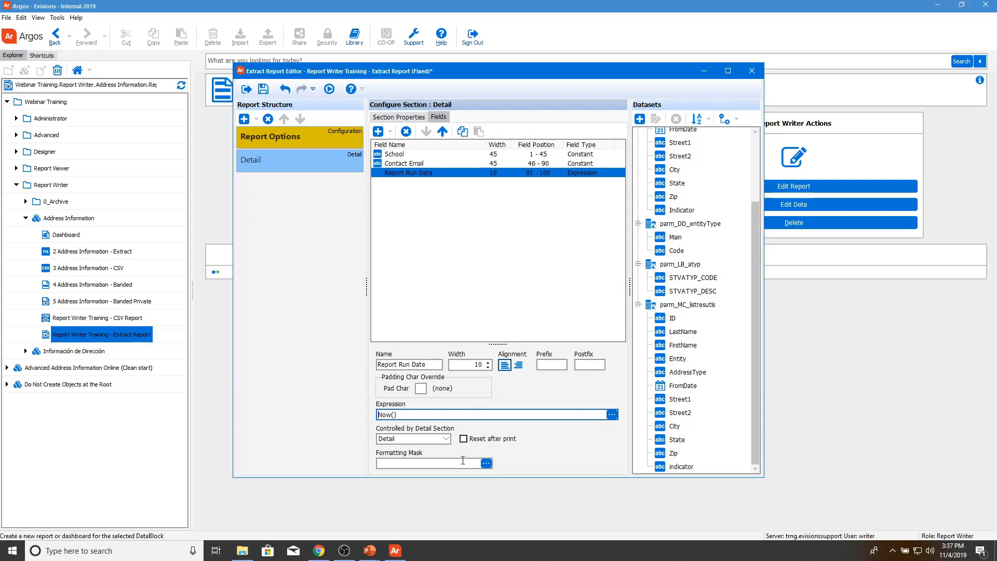
Step: Apply the mm/dd/yyyy common format as the Report Run Date formatting mask
click(486, 463)
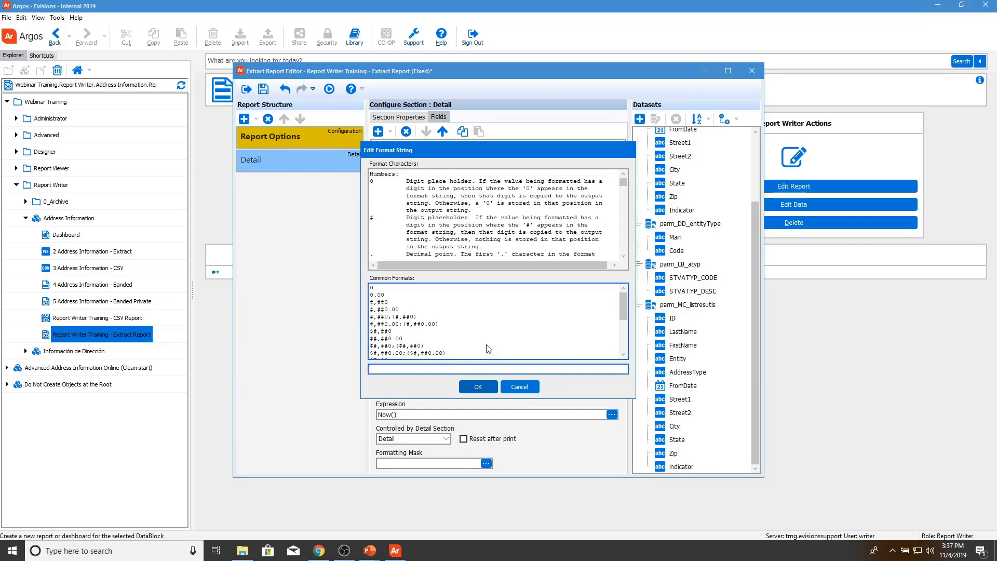
scroll(488, 346, down, 5)
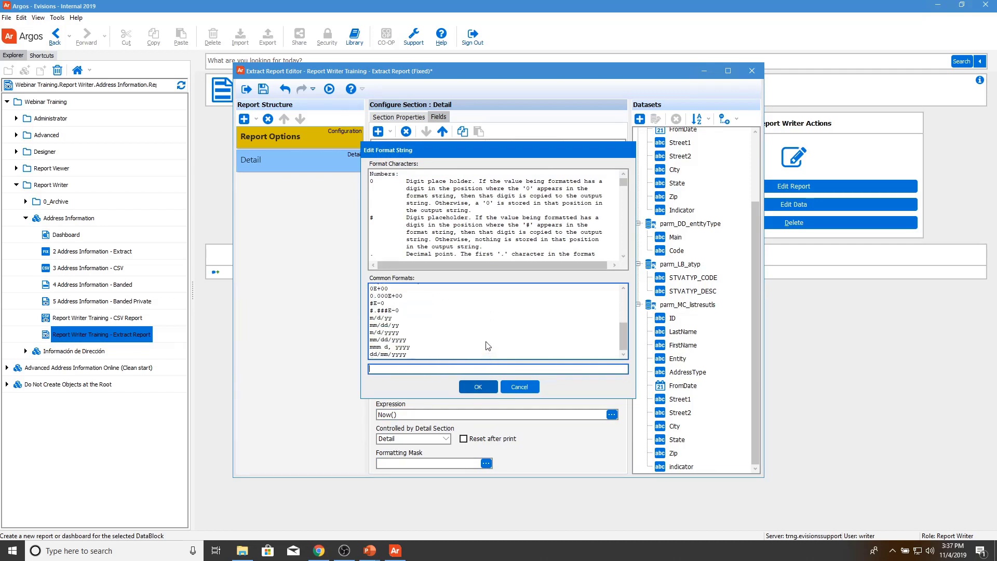
click(431, 331)
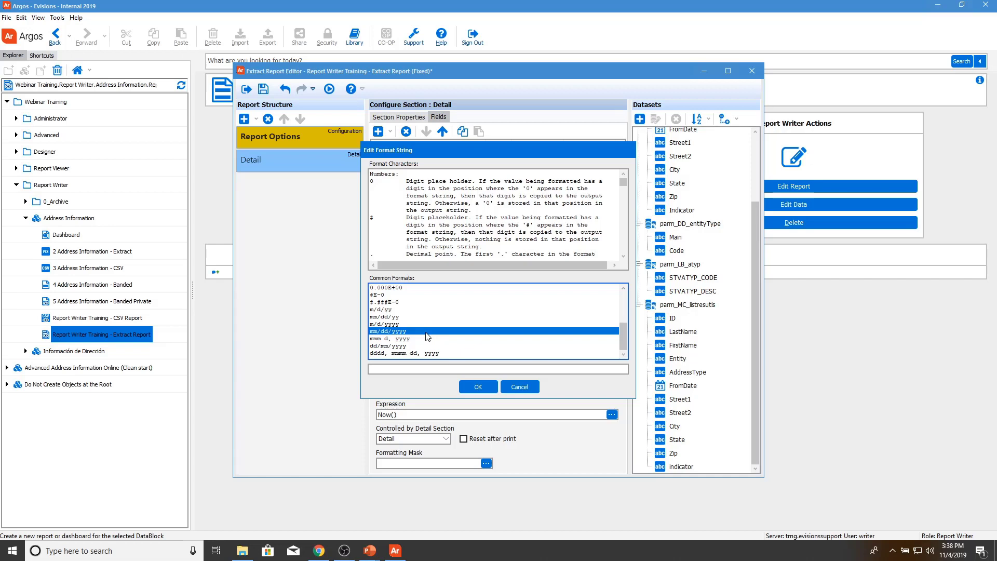
double_click(427, 333)
click(476, 387)
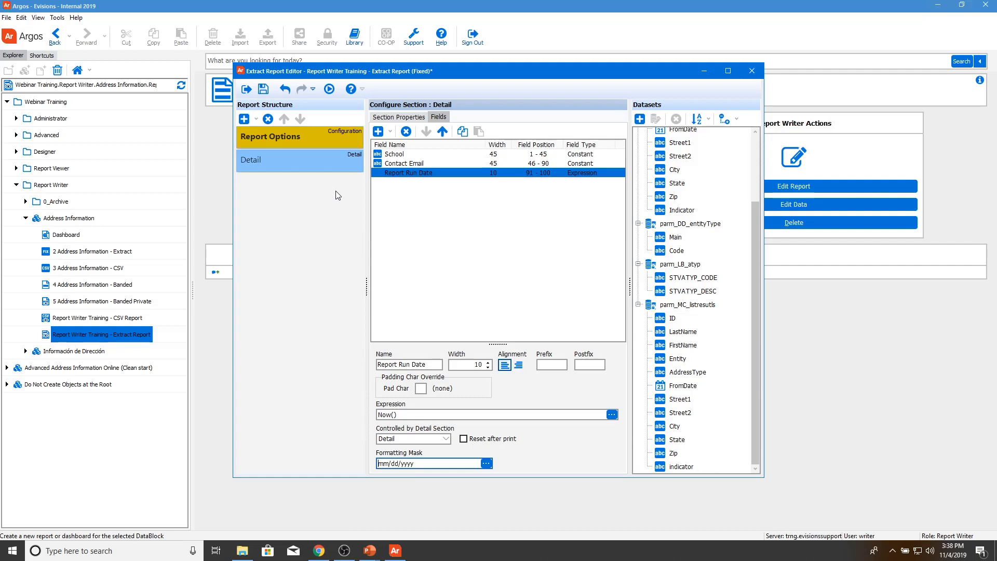
Step: Add a child section under Detail and rename it Comments
click(255, 121)
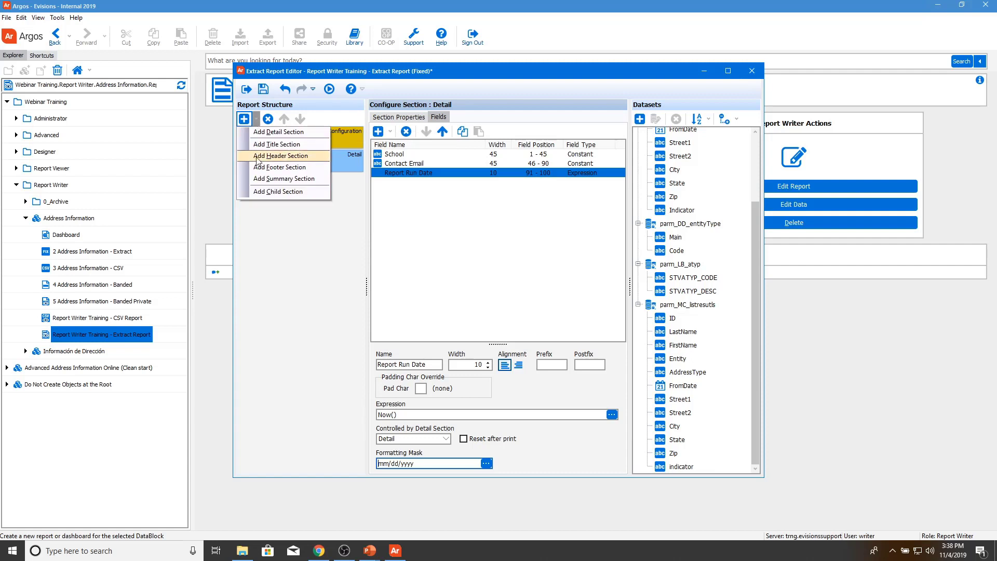
click(270, 191)
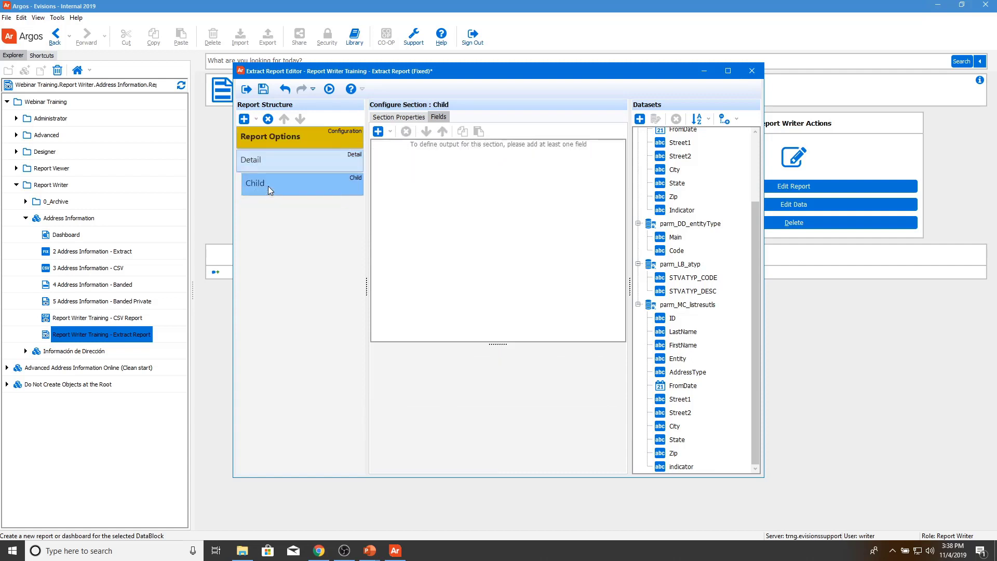
click(408, 119)
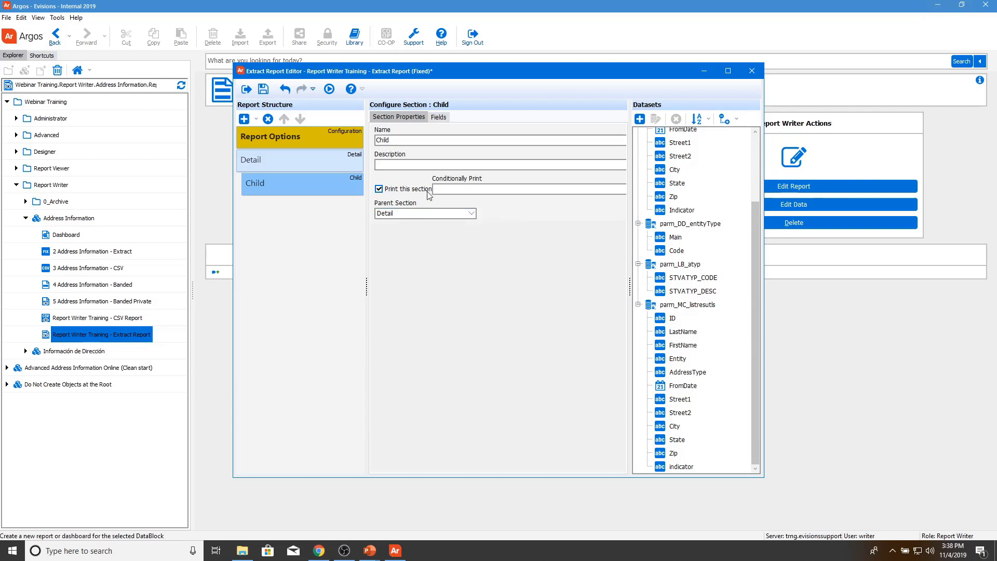
double_click(378, 140)
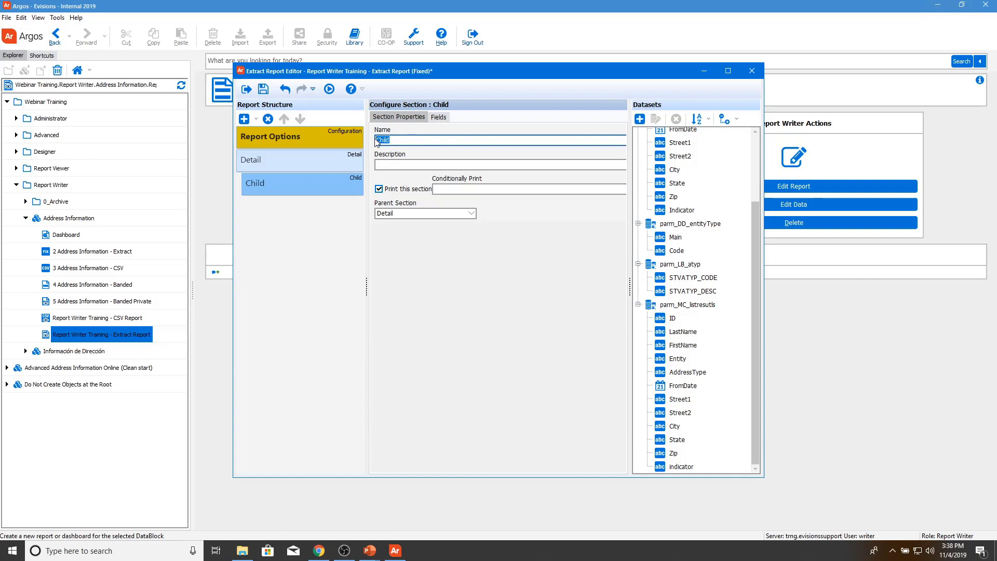
text(Comments)
click(439, 118)
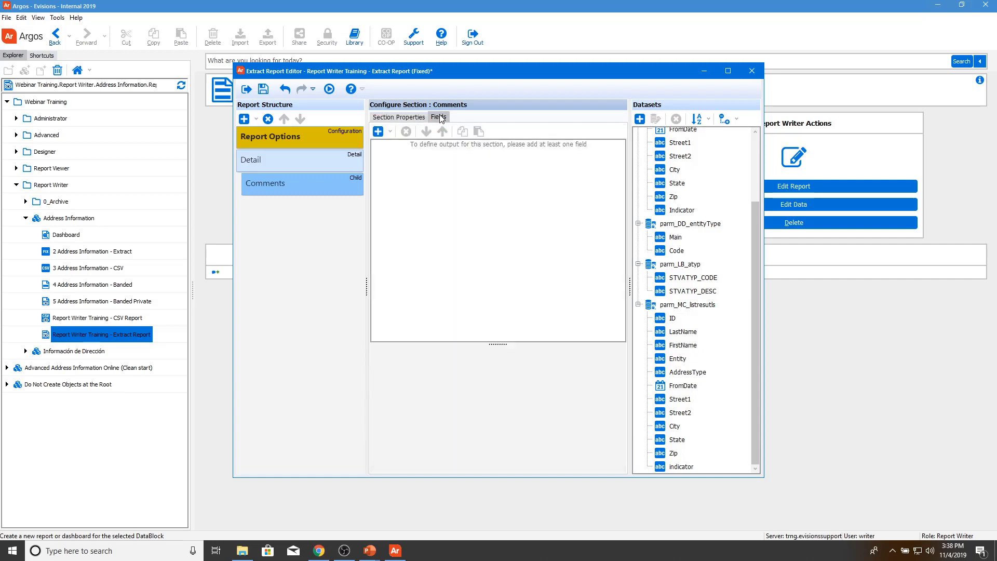
click(390, 131)
Step: Add parm_MM_comments as a variable field in Comments with width 100
click(416, 190)
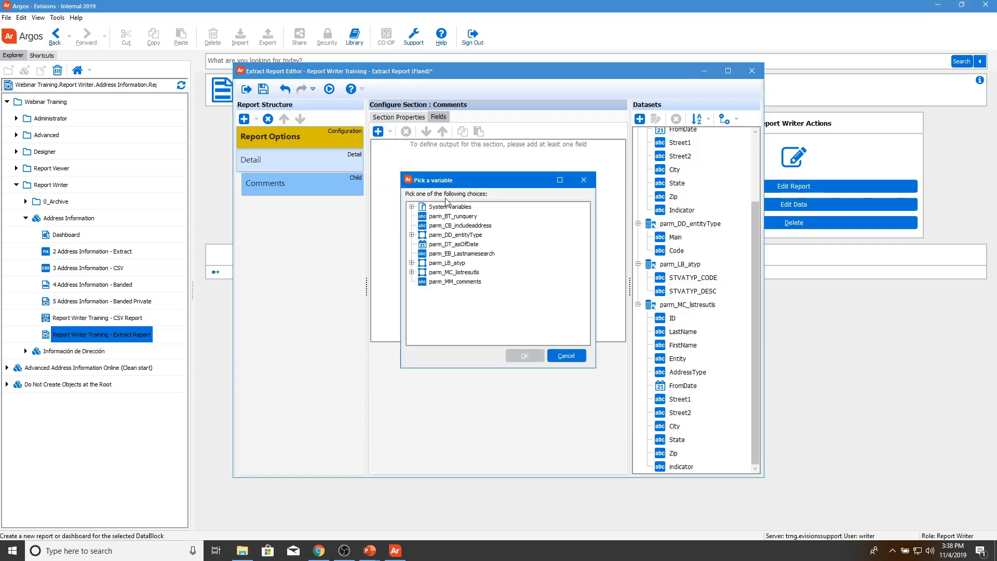
click(467, 281)
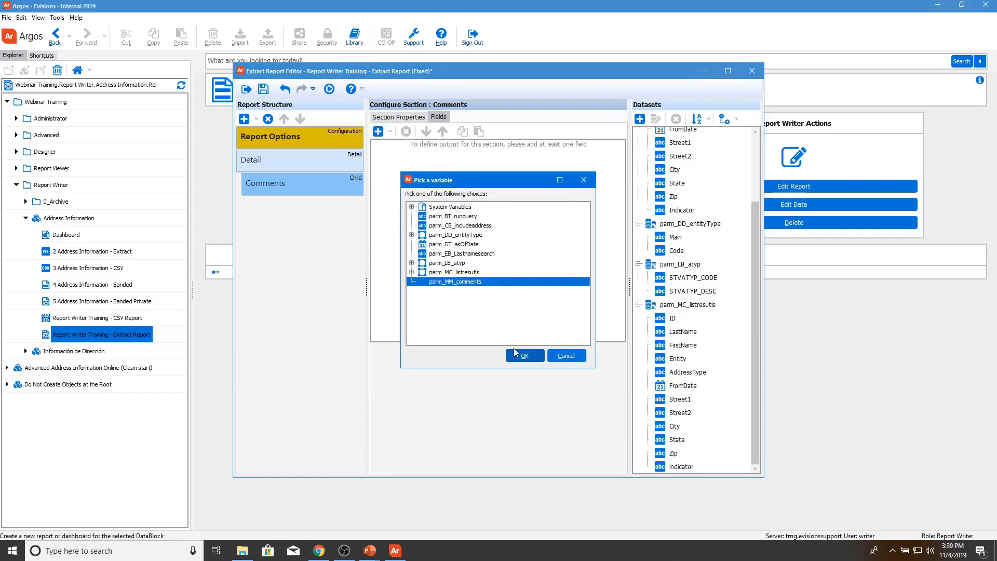
click(523, 357)
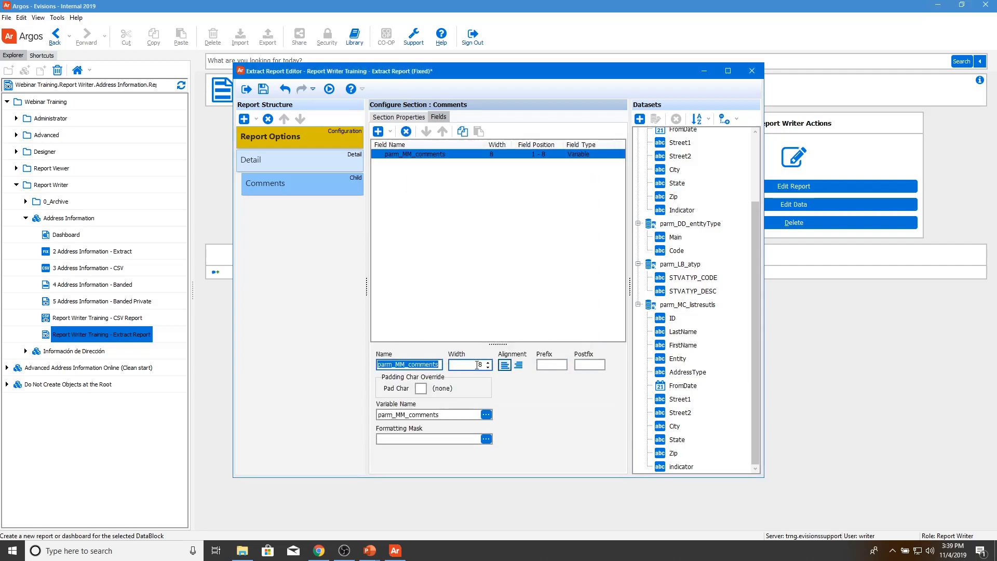
click(475, 365)
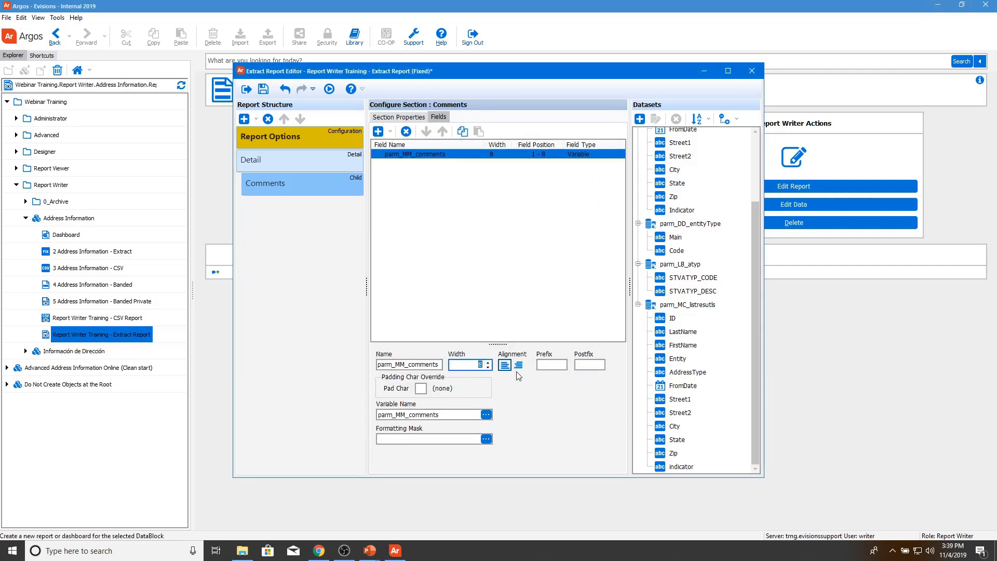
text(100)
Step: Add a Detail 2 section and a Title section to the report
click(244, 120)
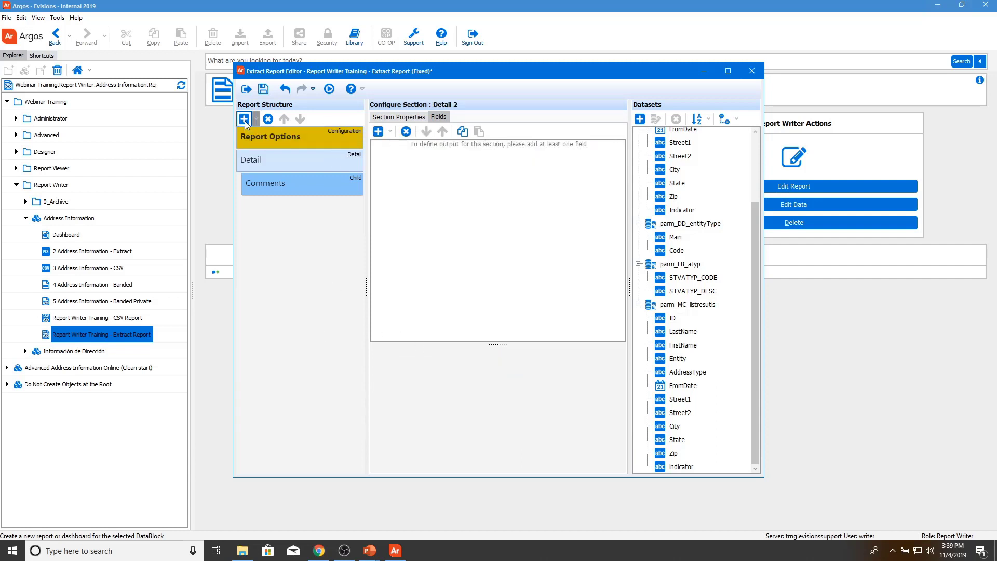
key(ctrl+z)
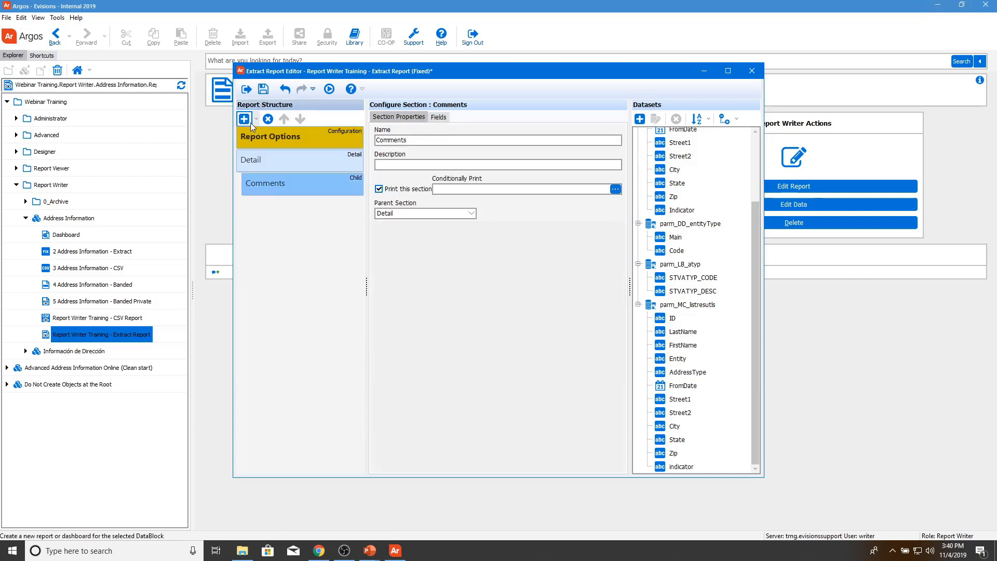
click(245, 119)
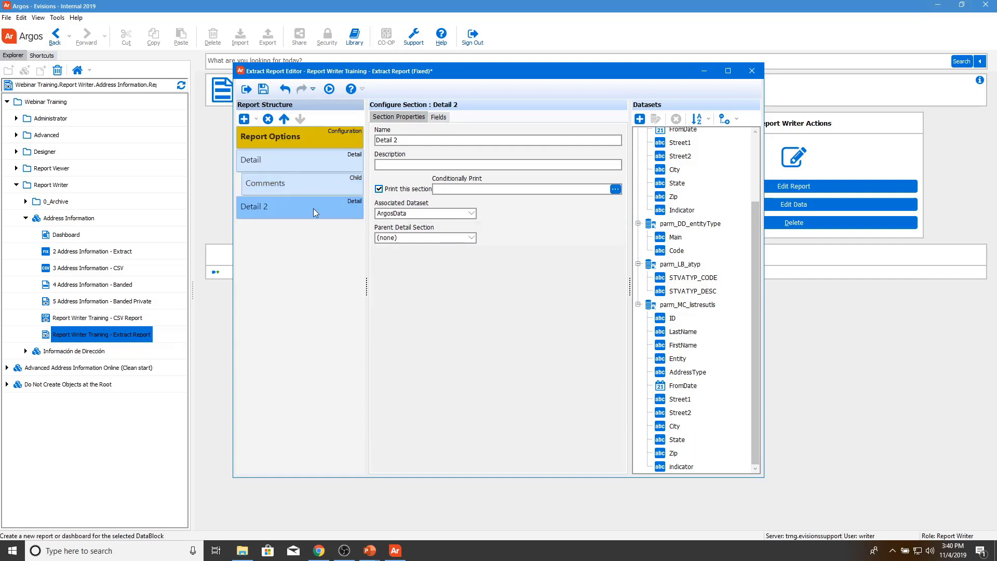
click(275, 156)
click(401, 164)
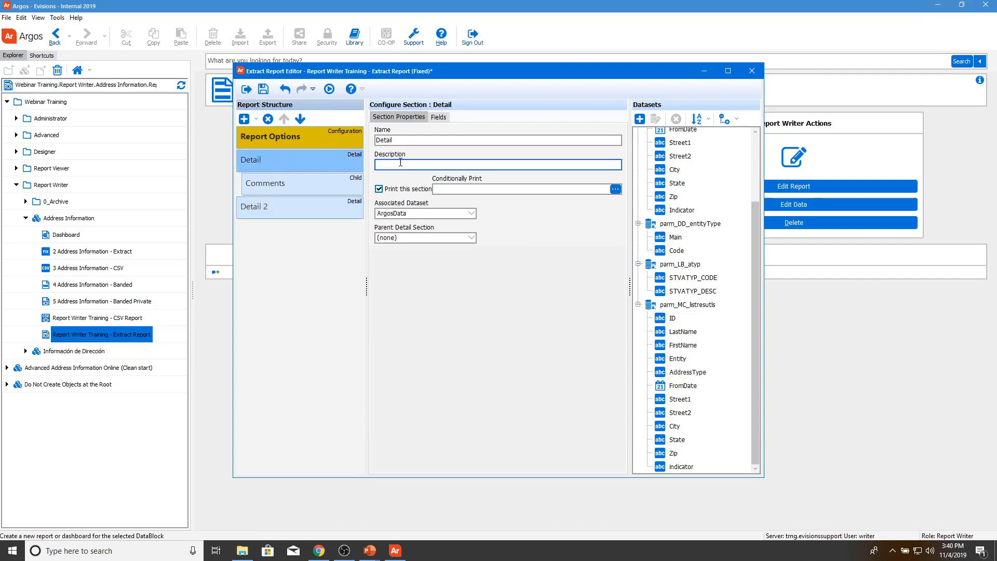
click(257, 117)
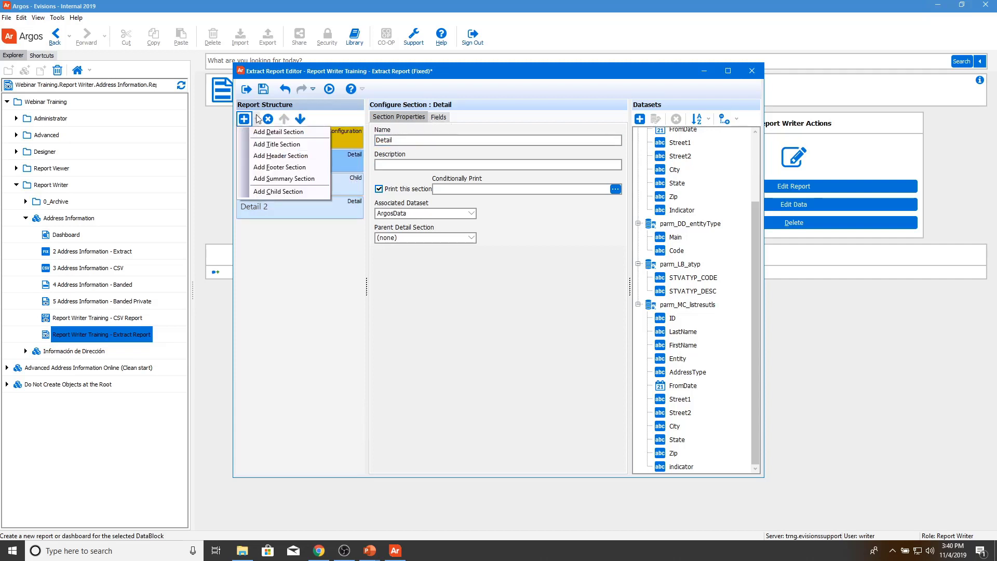
click(271, 145)
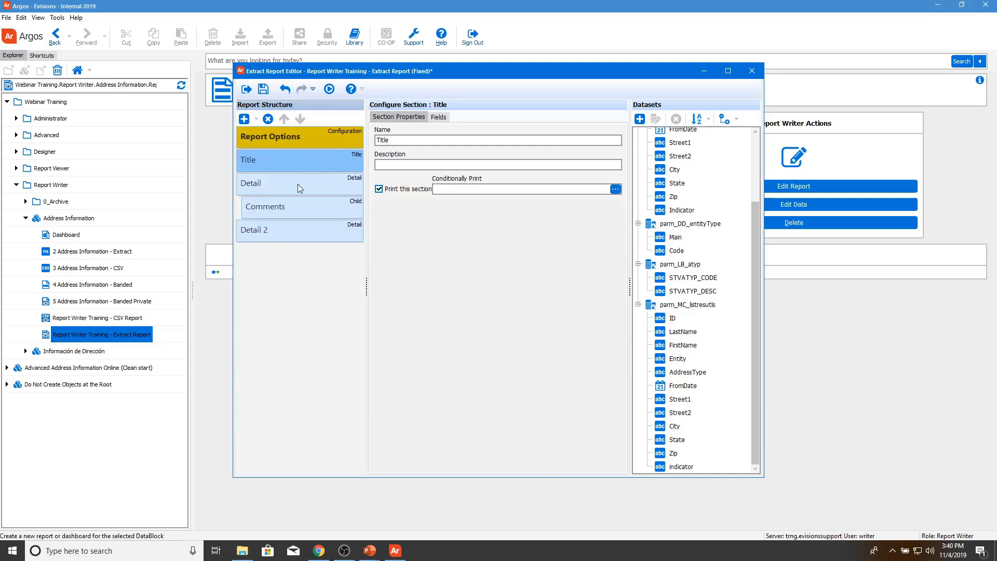
Step: Copy the three Detail fields and paste them into the Title section
click(298, 184)
click(439, 116)
drag(430, 216, 399, 156)
right_click(398, 158)
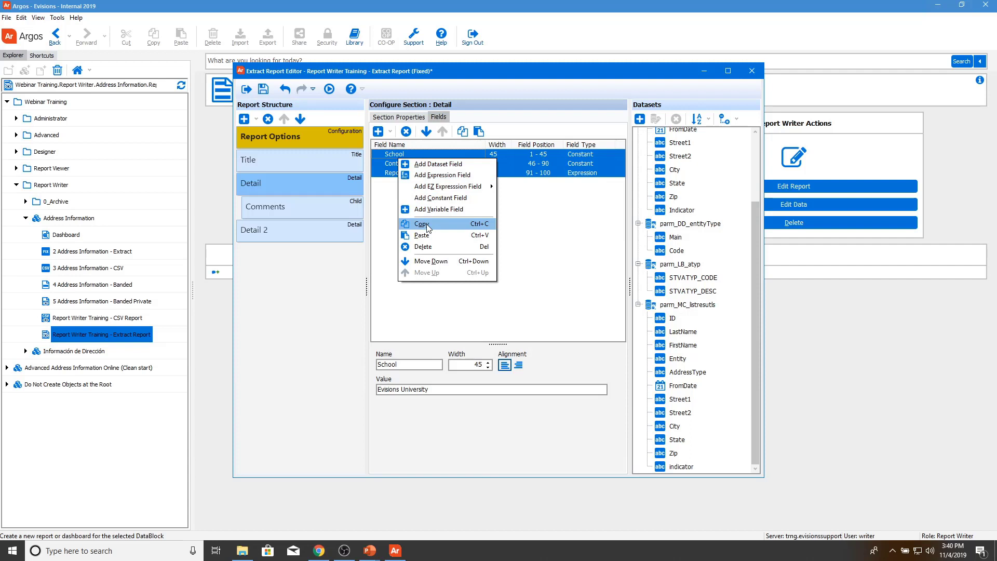
click(421, 224)
click(332, 156)
right_click(395, 166)
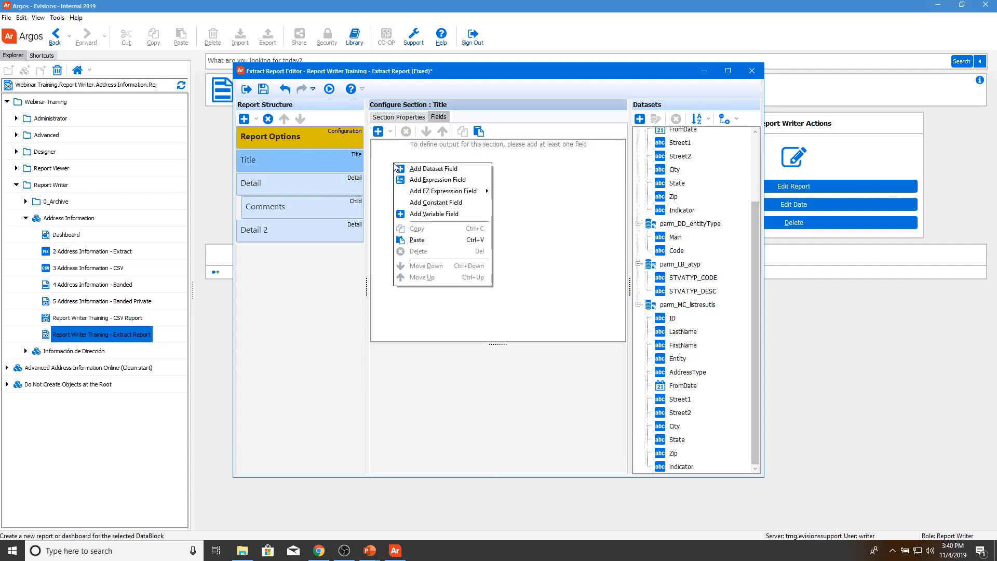
click(419, 238)
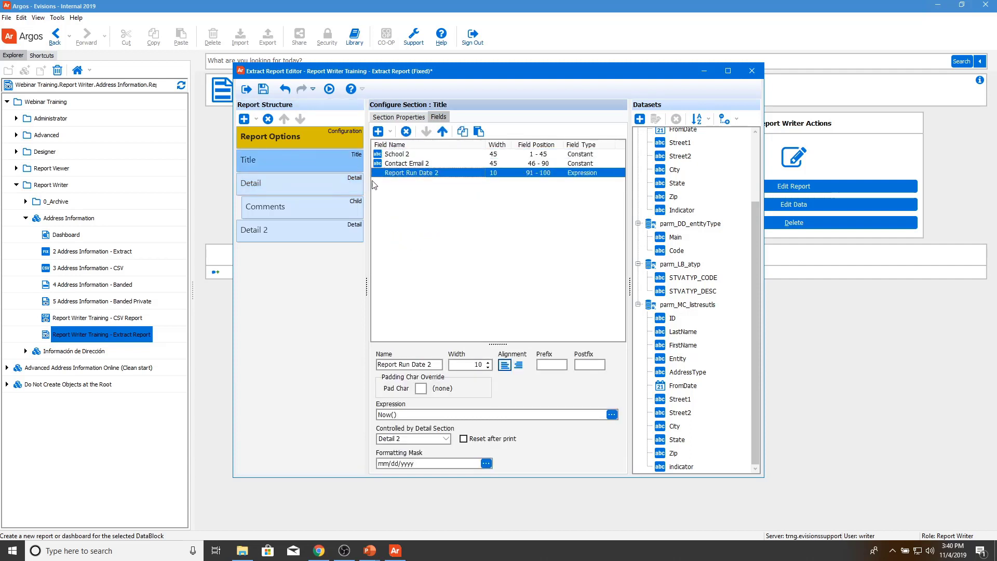
Step: Delete the Detail 2 section and make Comments a child of Title
click(326, 181)
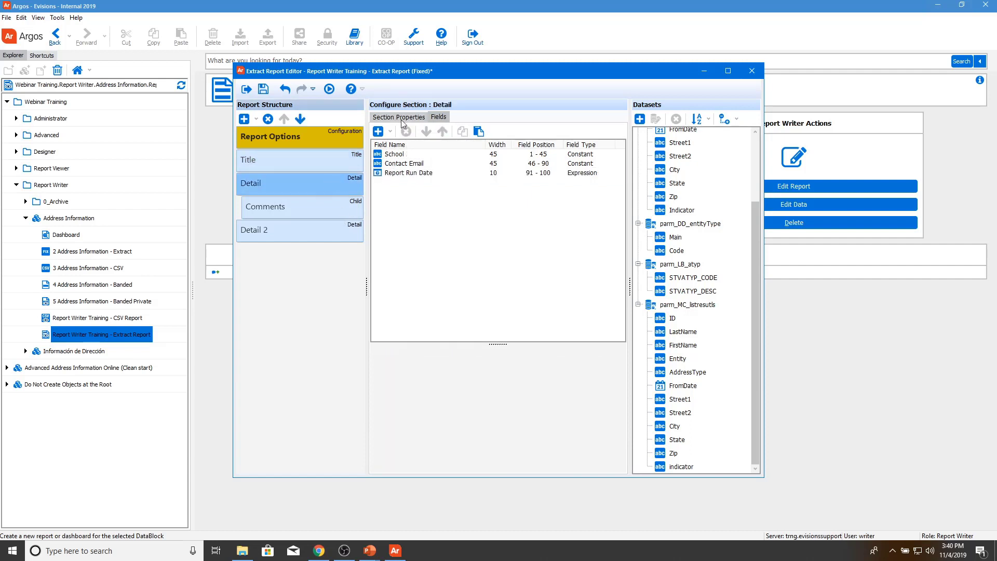
click(326, 229)
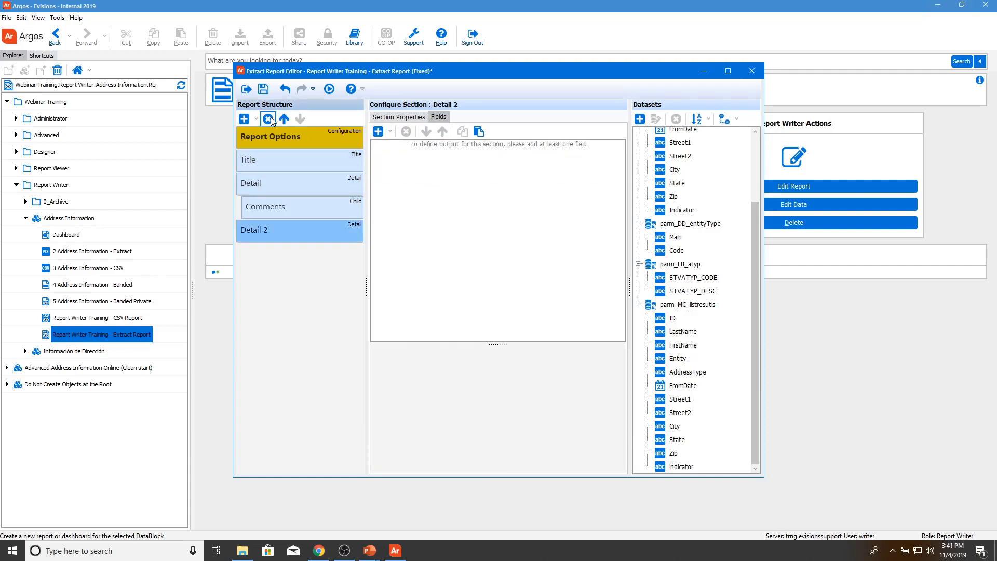
click(268, 119)
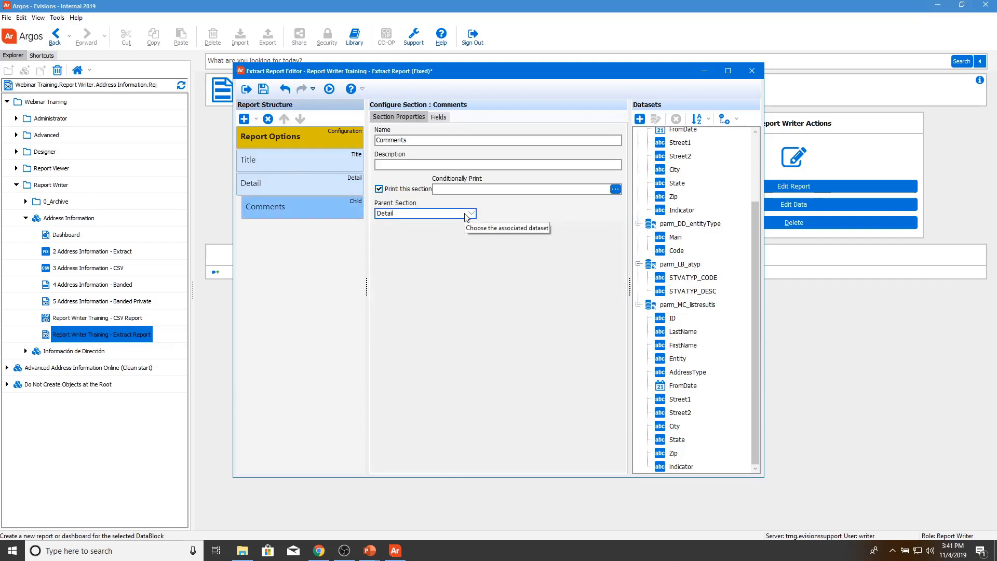
click(466, 214)
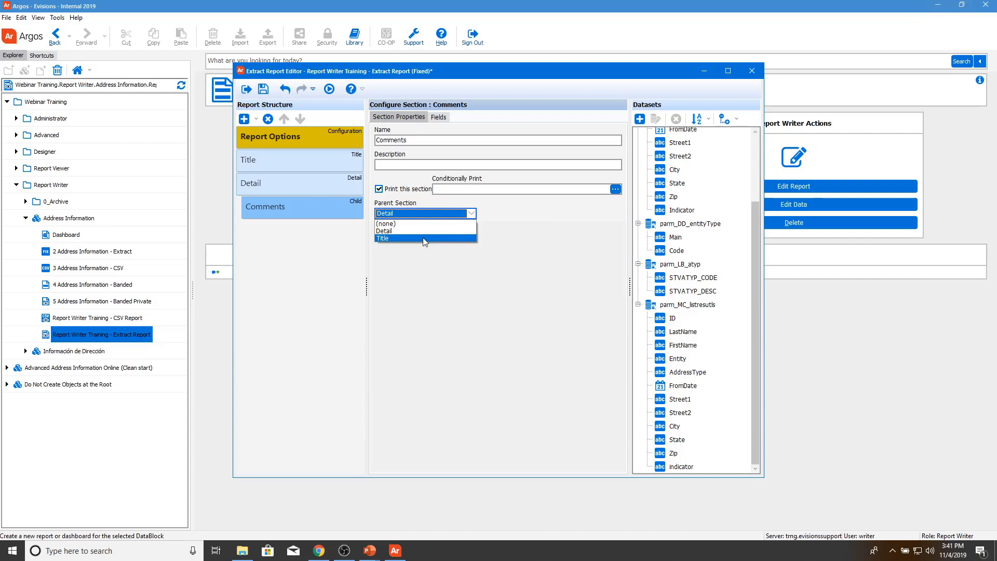
click(430, 238)
Step: Cut the three fields out of Detail and paste them into Title
click(337, 208)
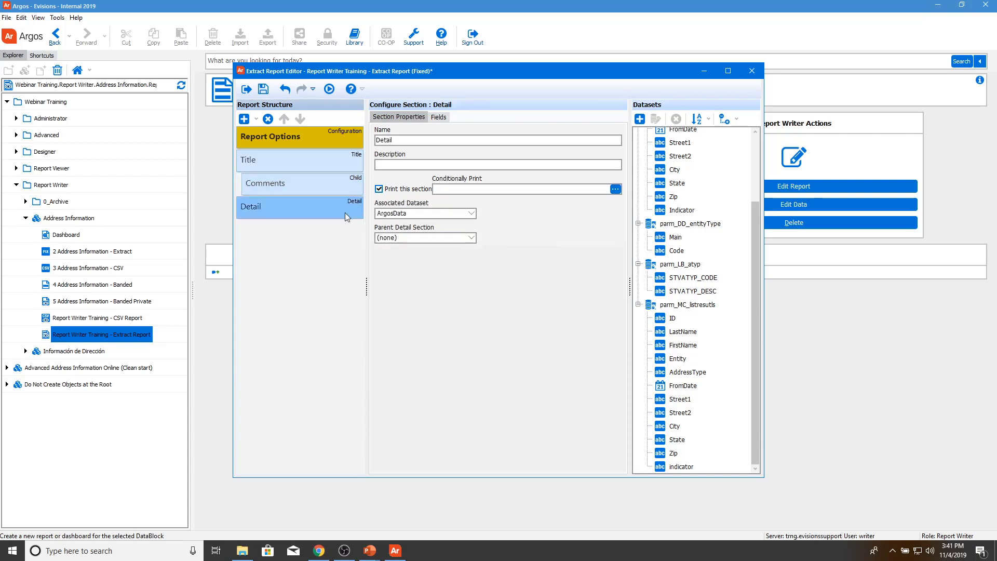
click(437, 117)
drag(395, 173, 393, 146)
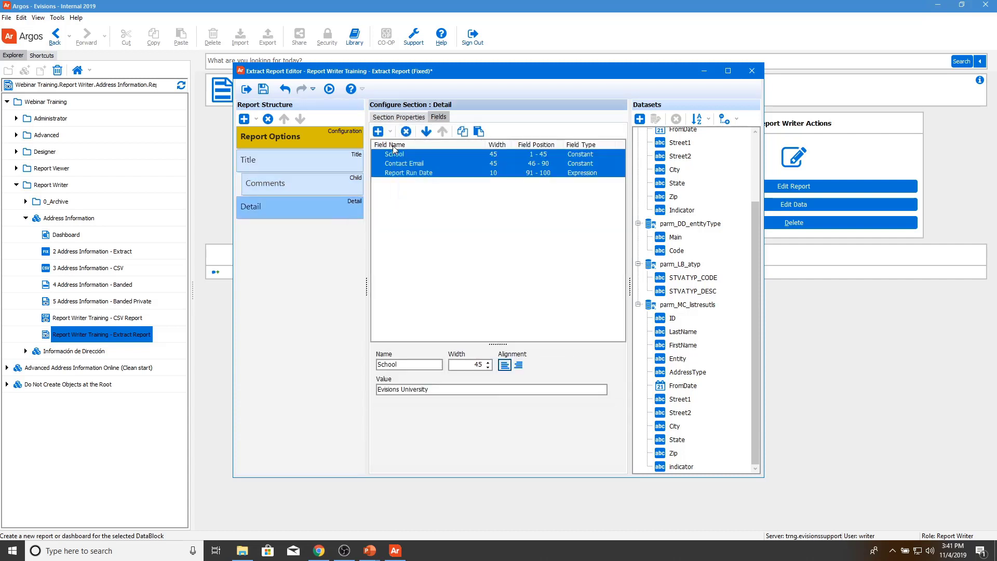
right_click(402, 167)
click(406, 131)
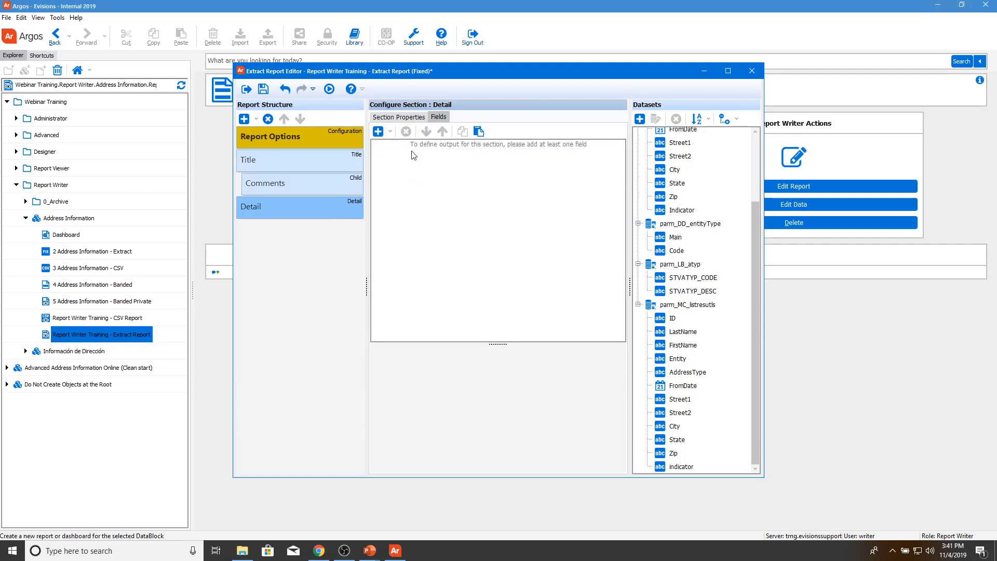
click(326, 166)
key(ctrl+v)
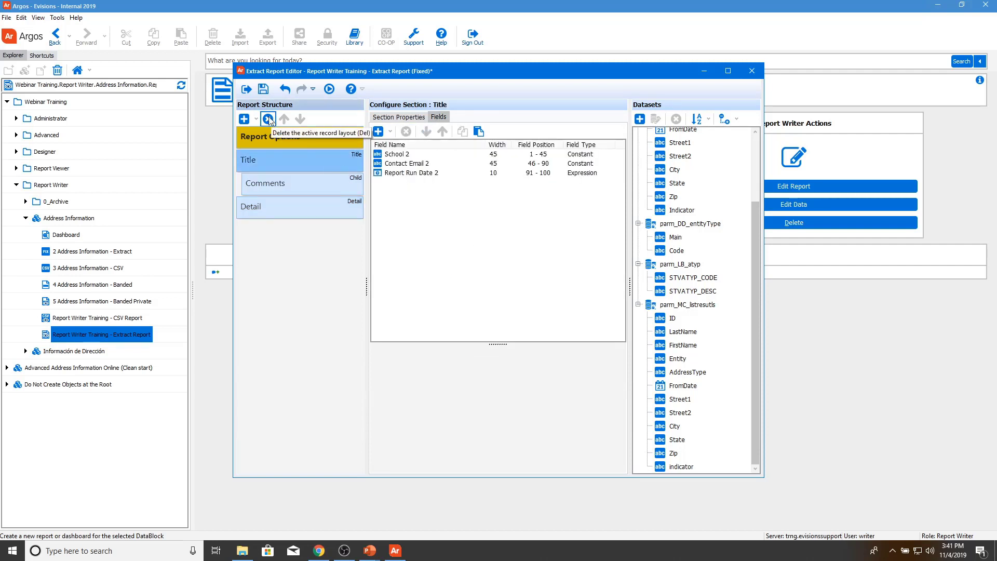
Step: Remove the trailing 2 from the School 2, Contact Email 2 and Report Run Date 2 field names
click(269, 120)
click(398, 154)
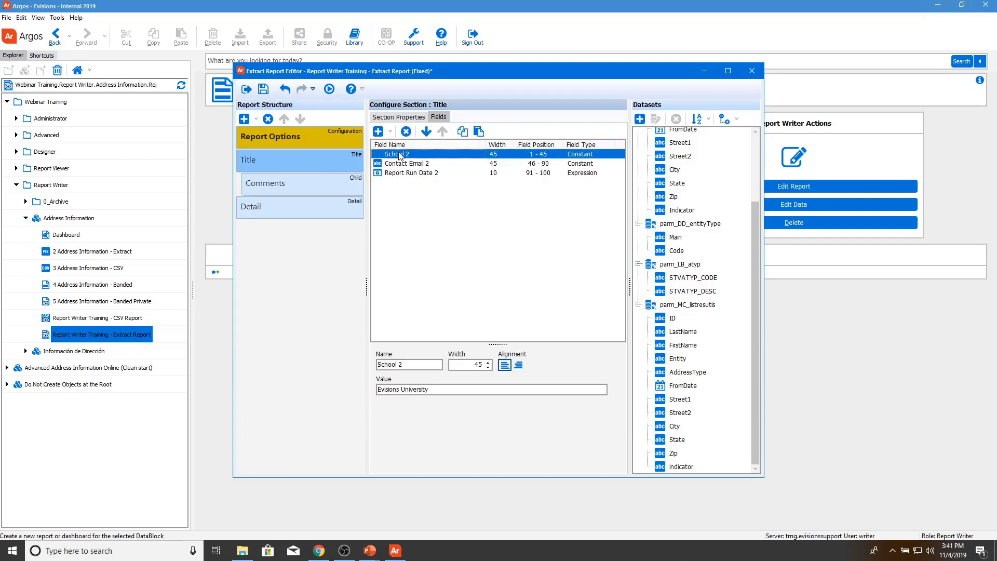
key(BackSpace)
key(BackSpace)
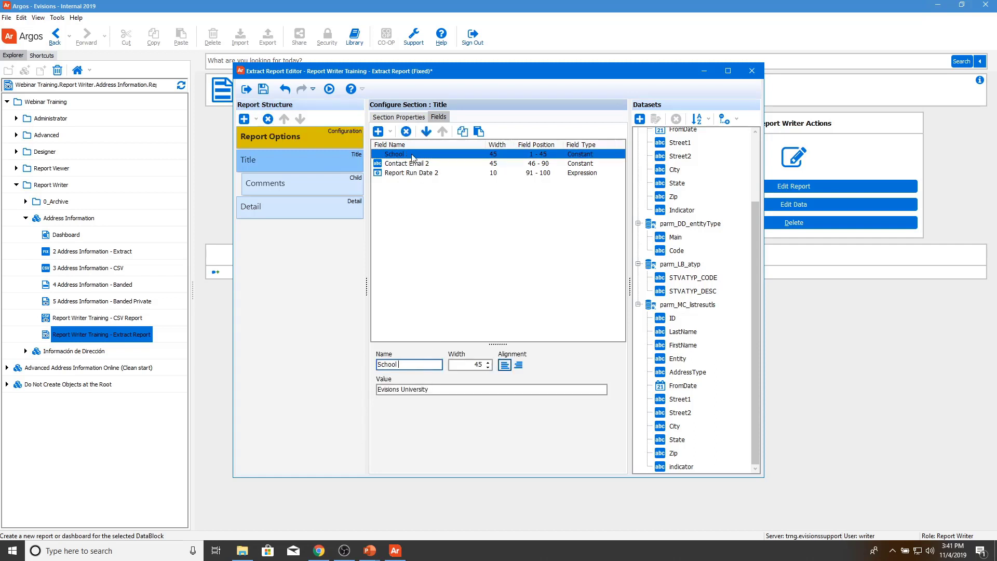
click(414, 163)
click(431, 364)
key(BackSpace)
key(BackSpace)
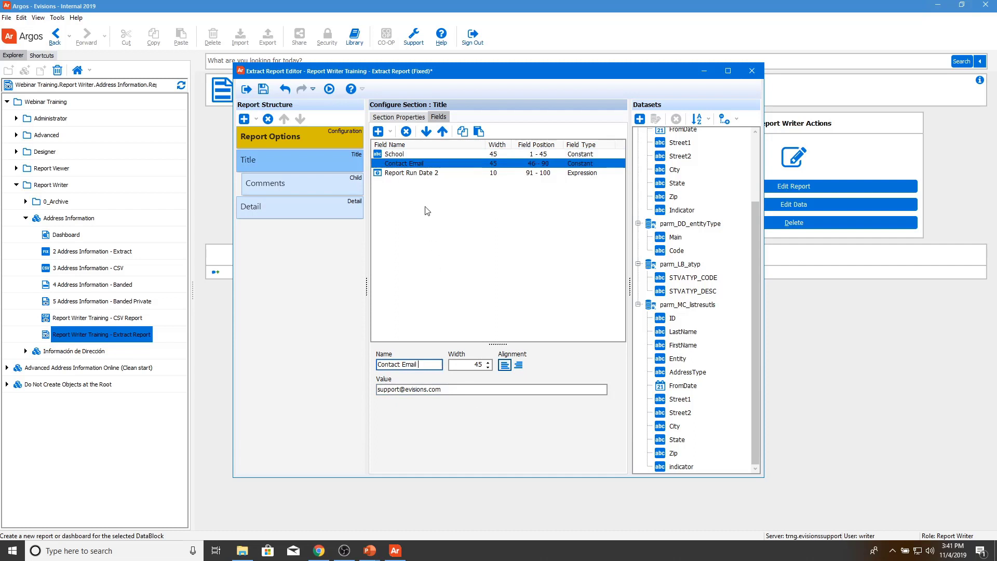
click(418, 173)
click(431, 364)
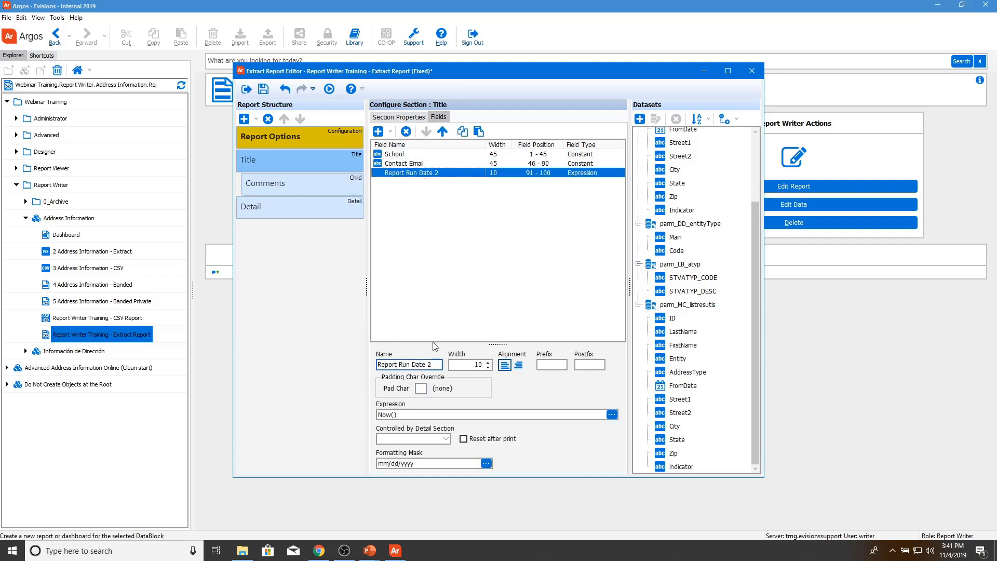
key(BackSpace)
key(BackSpace)
click(314, 206)
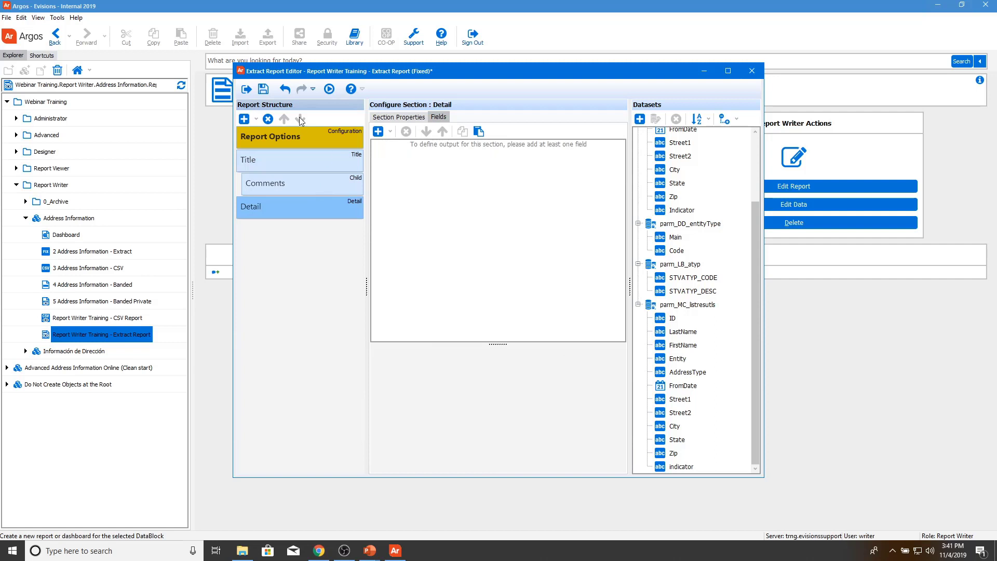
Step: Add ID, LastName, FirstName, State and City from ArgosData (main) as Detail fields
click(395, 116)
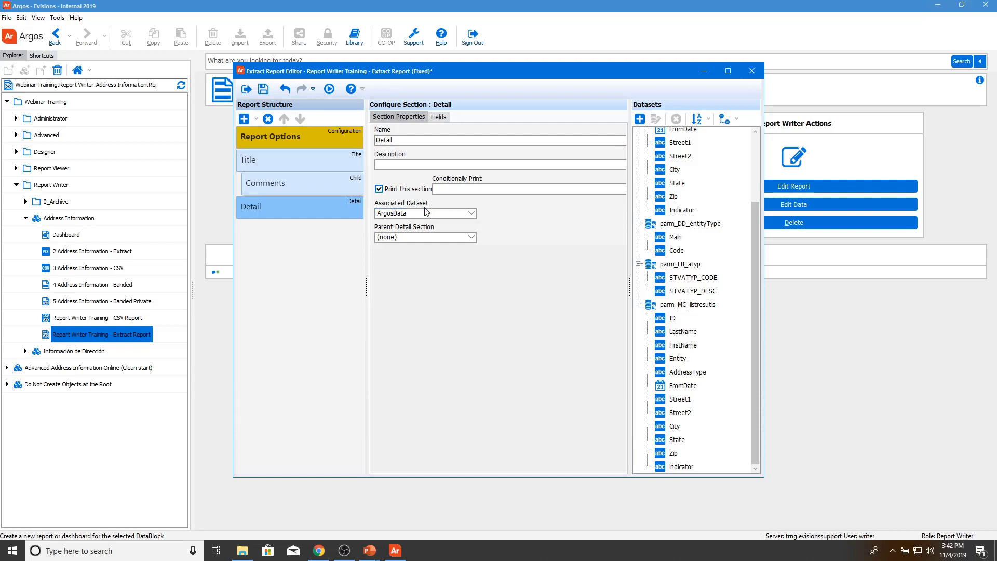
click(439, 117)
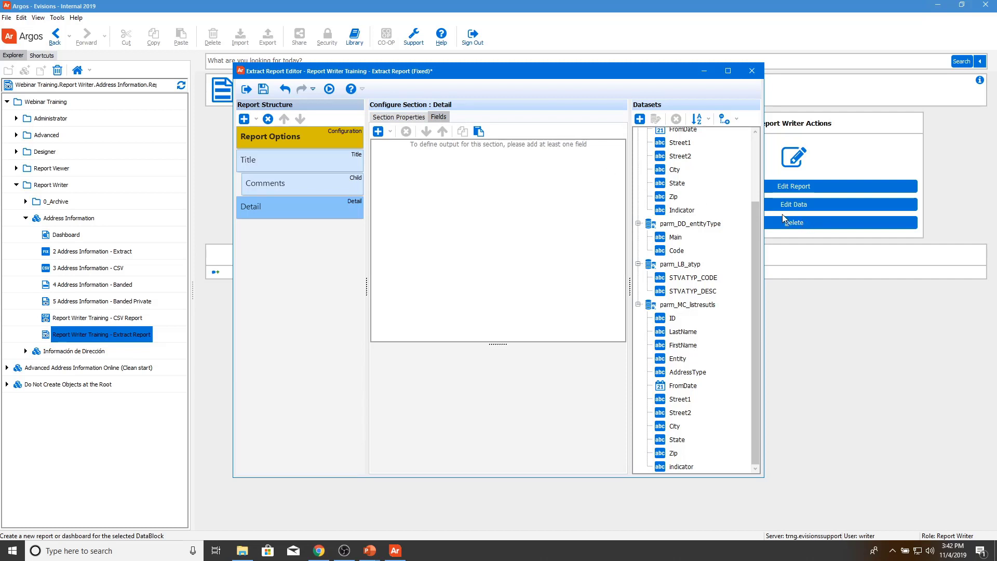
scroll(710, 189, up, 3)
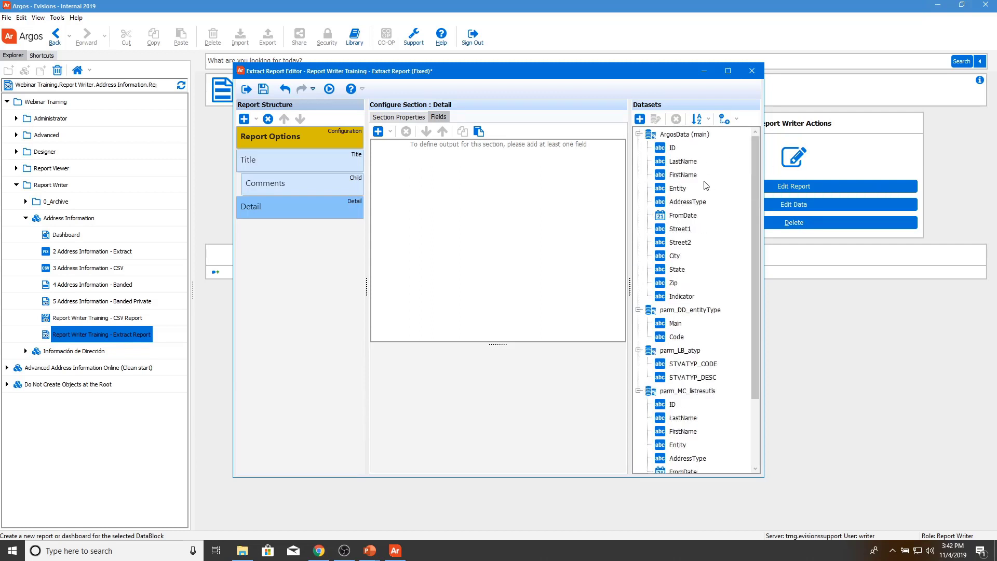
double_click(672, 149)
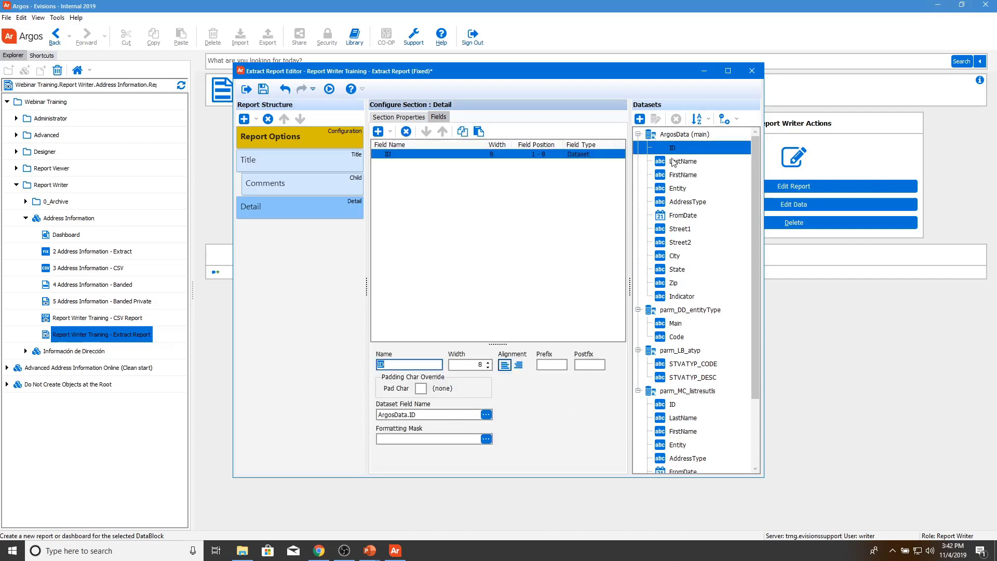
double_click(674, 163)
double_click(682, 177)
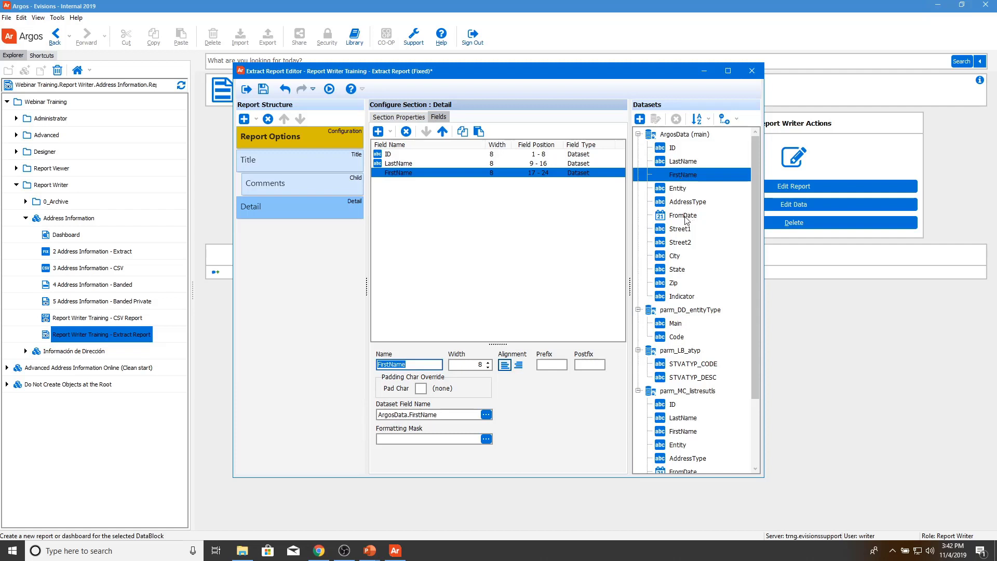
click(679, 270)
double_click(675, 256)
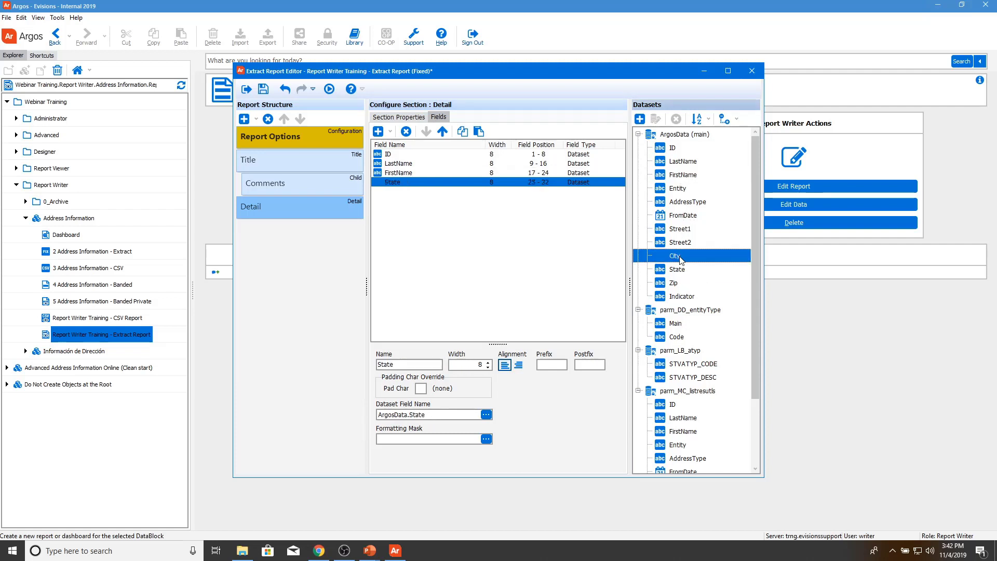
double_click(675, 283)
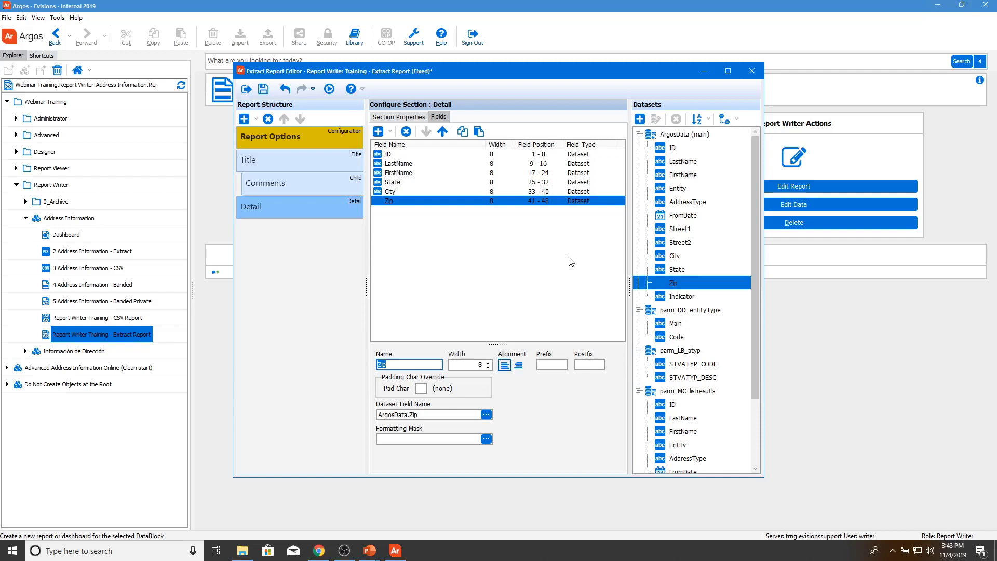
Step: Set the widths of ID to 15, LastName to 25 and FirstName to 15
click(424, 154)
click(480, 363)
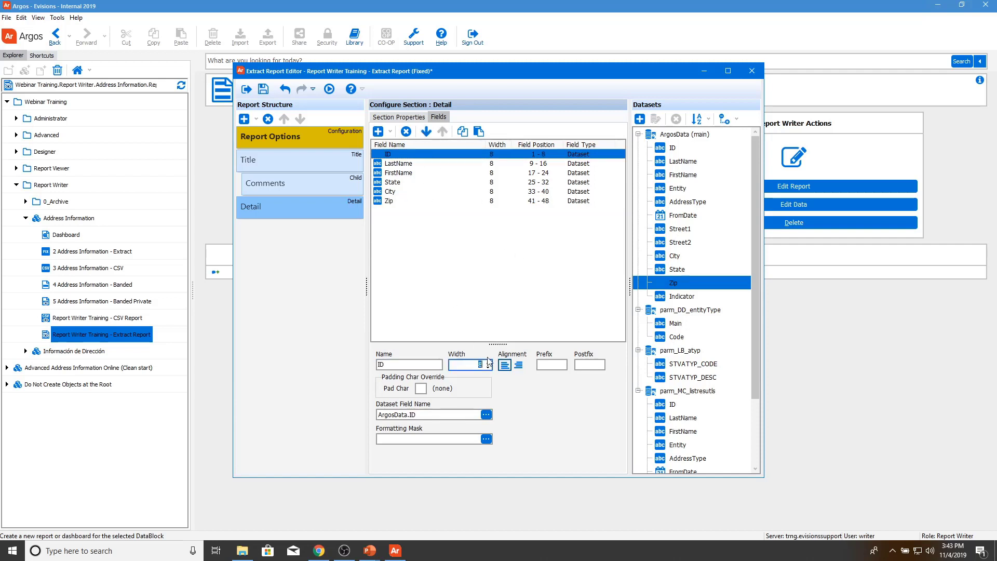
text(15)
click(402, 164)
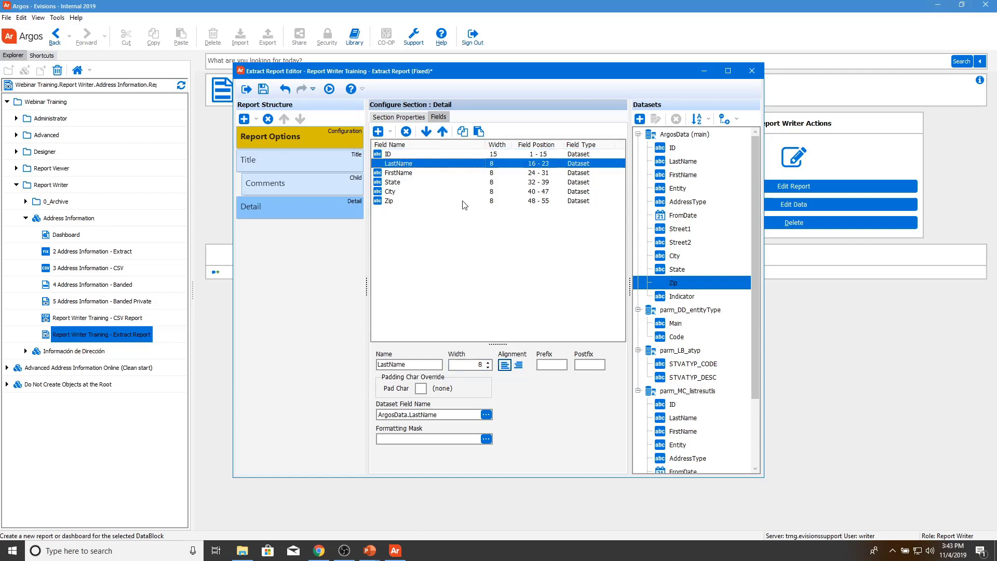
click(480, 364)
double_click(480, 365)
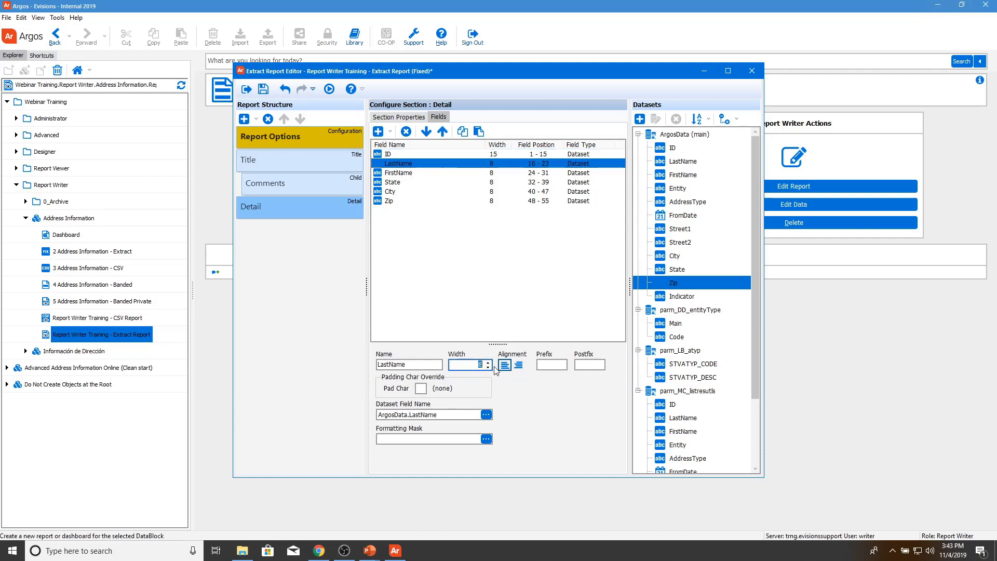
text(25)
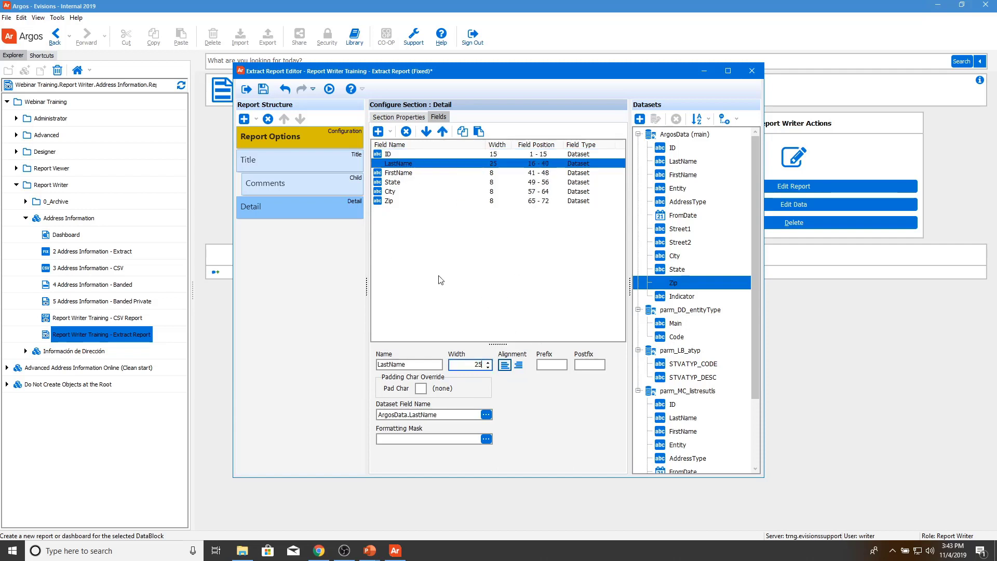
click(404, 173)
double_click(480, 364)
text(1)
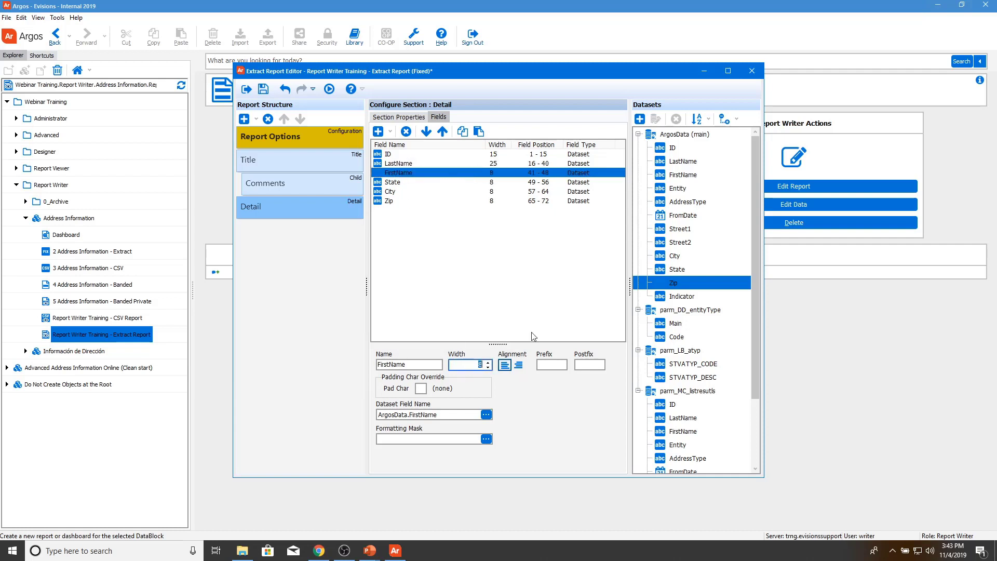
text(5)
Step: Set the widths of State to 4, City to 35 and Zip to 10
click(404, 183)
double_click(488, 364)
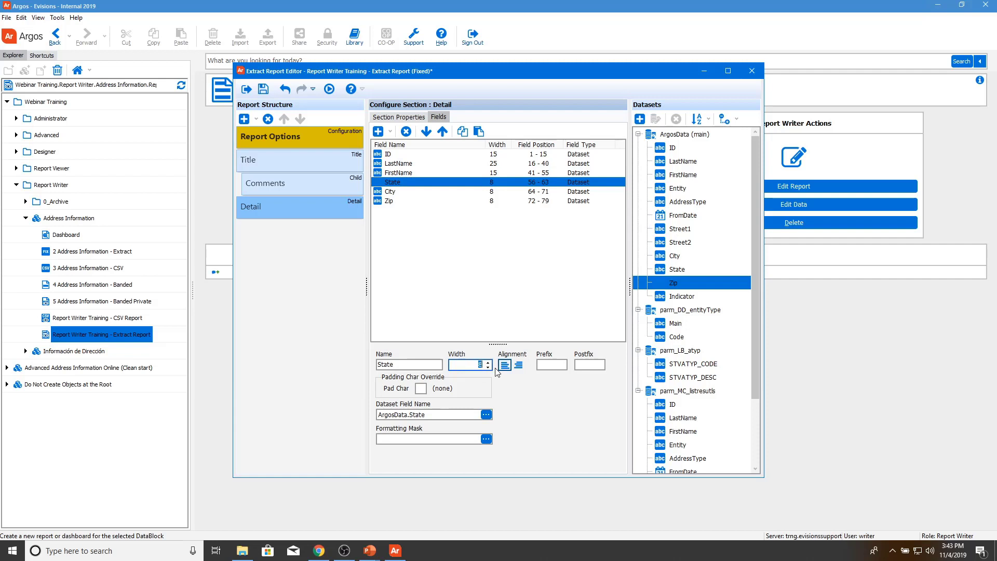
text(4)
click(403, 191)
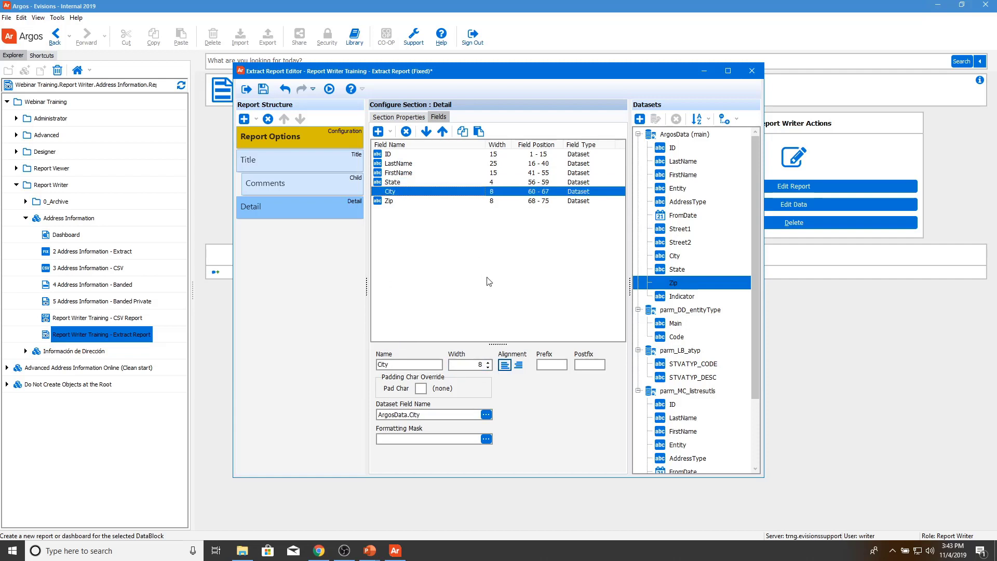
click(478, 363)
text(35)
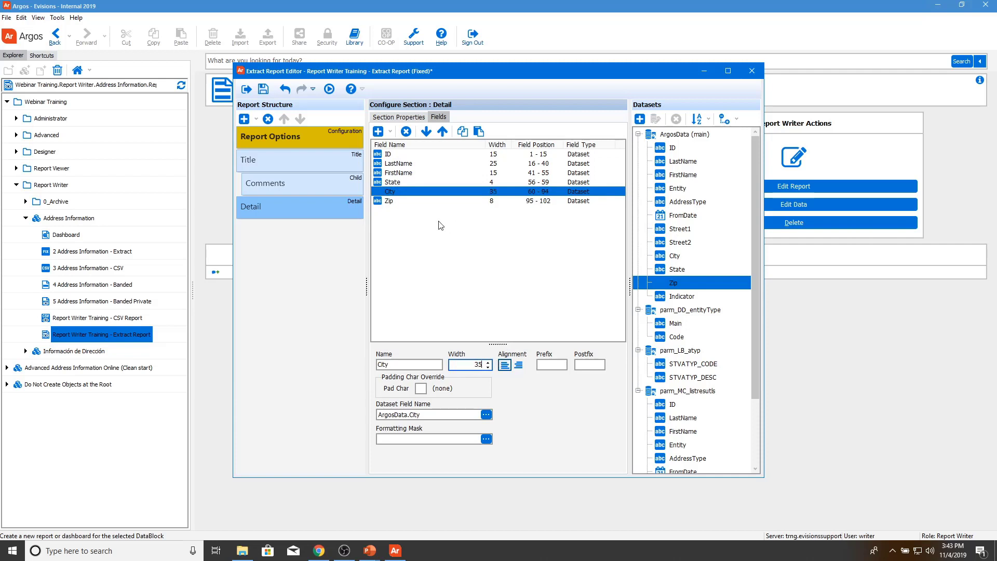
click(434, 201)
click(477, 365)
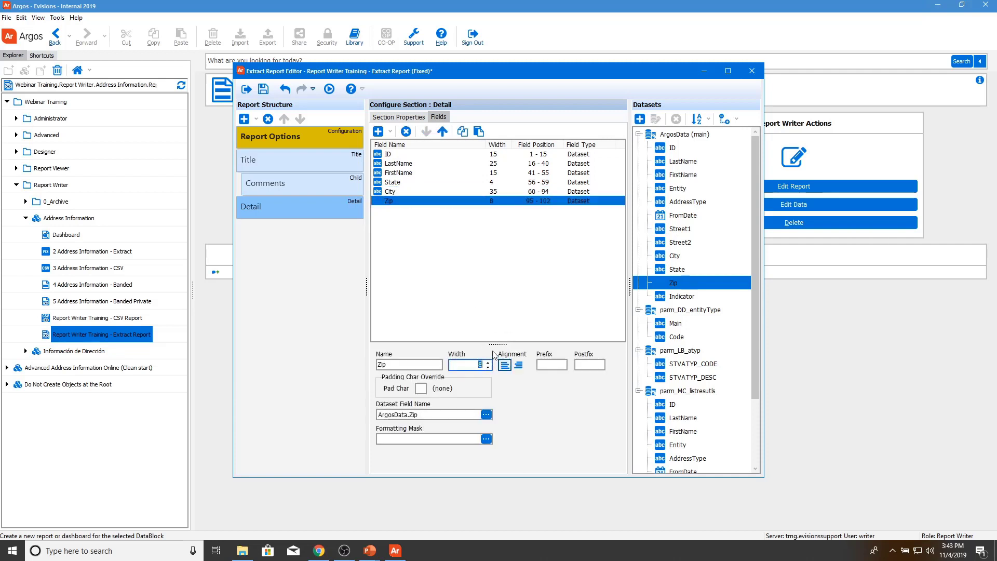
text(10)
Step: Start a test run and replace the Comments text with 'This is my comment!'
click(329, 91)
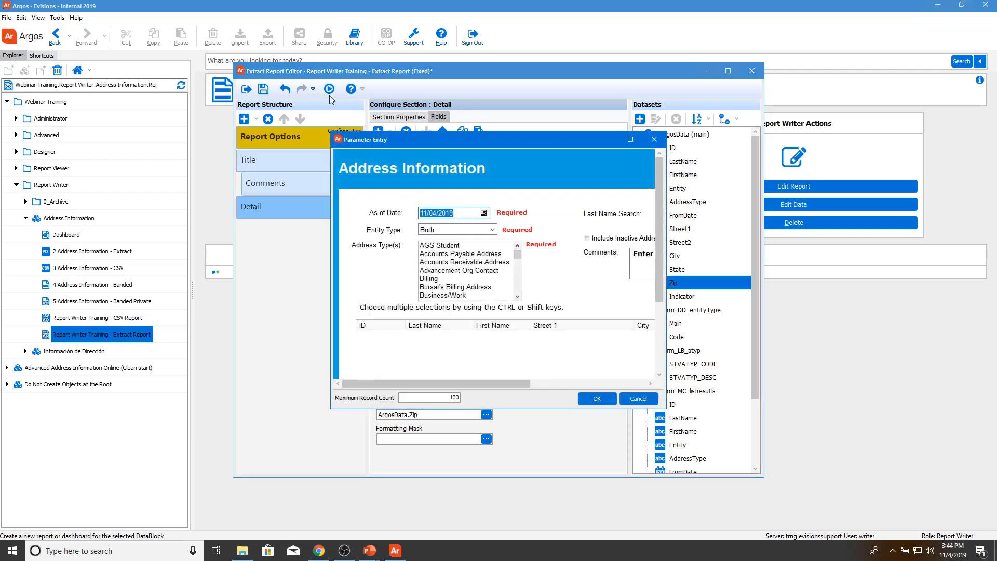
click(629, 140)
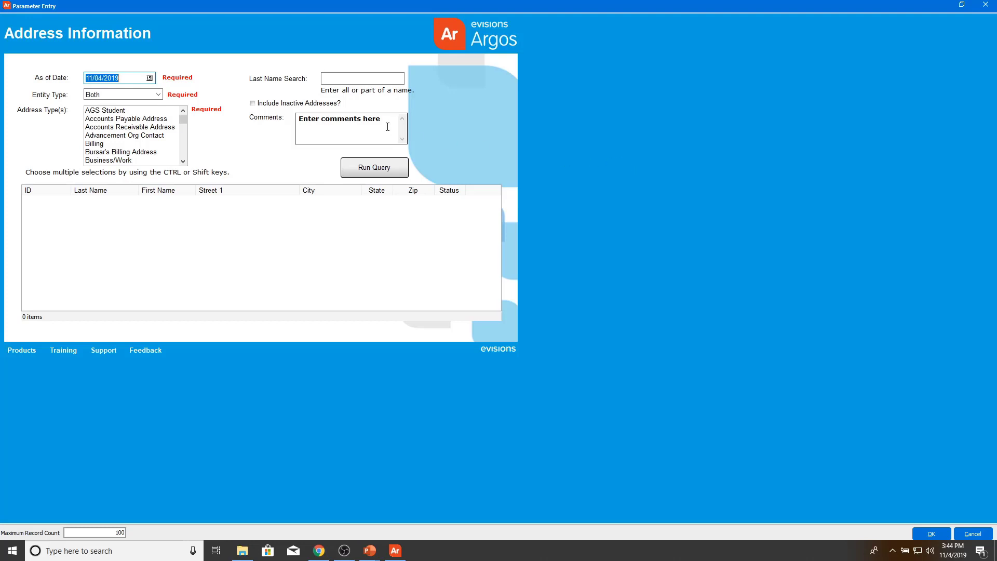
drag(382, 119, 286, 133)
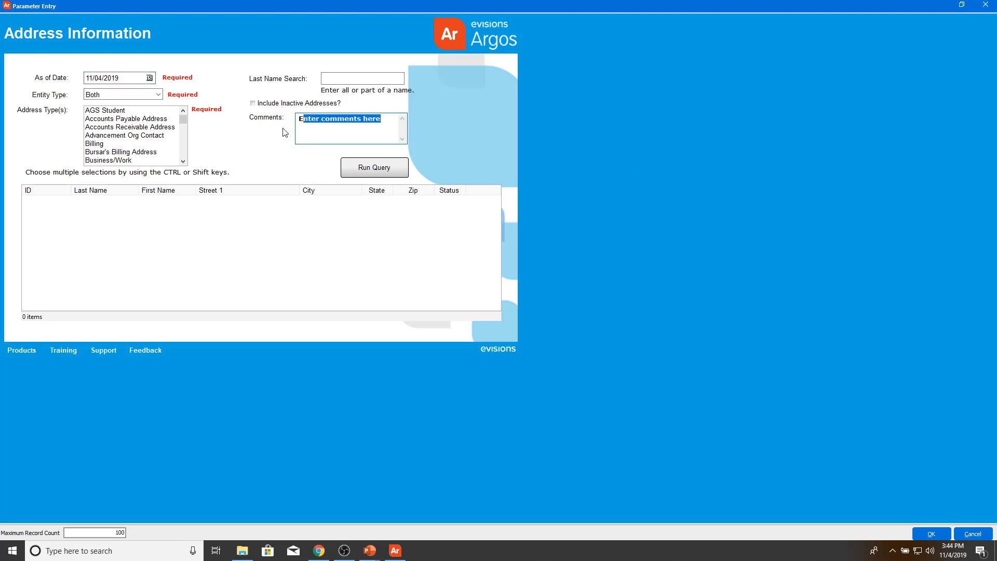
key(BackSpace)
text(This is my comment!)
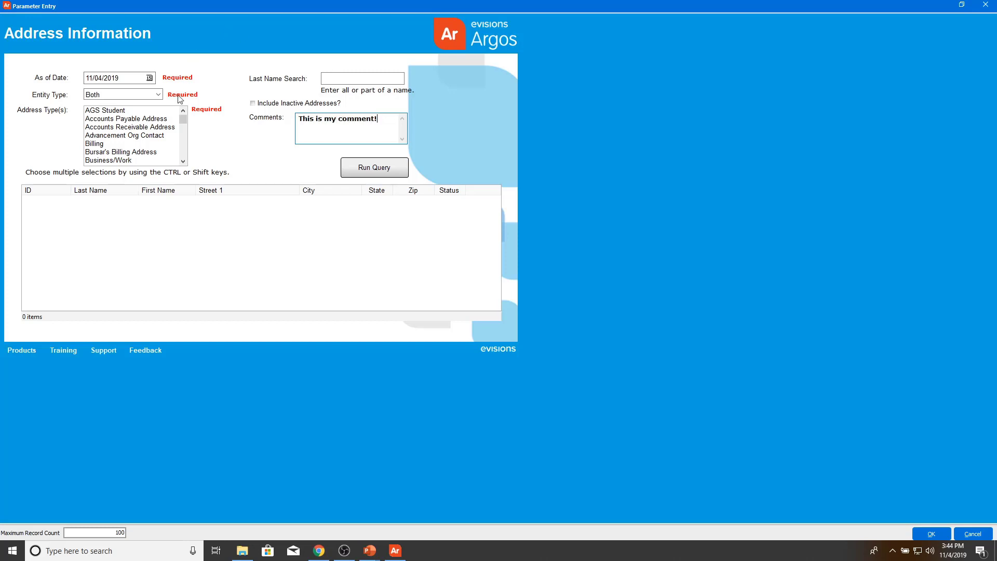
Step: Select address types from Accounts Receivable Address through Correspondence and run the report
click(146, 128)
ctrl+click(139, 136)
shift+click(132, 161)
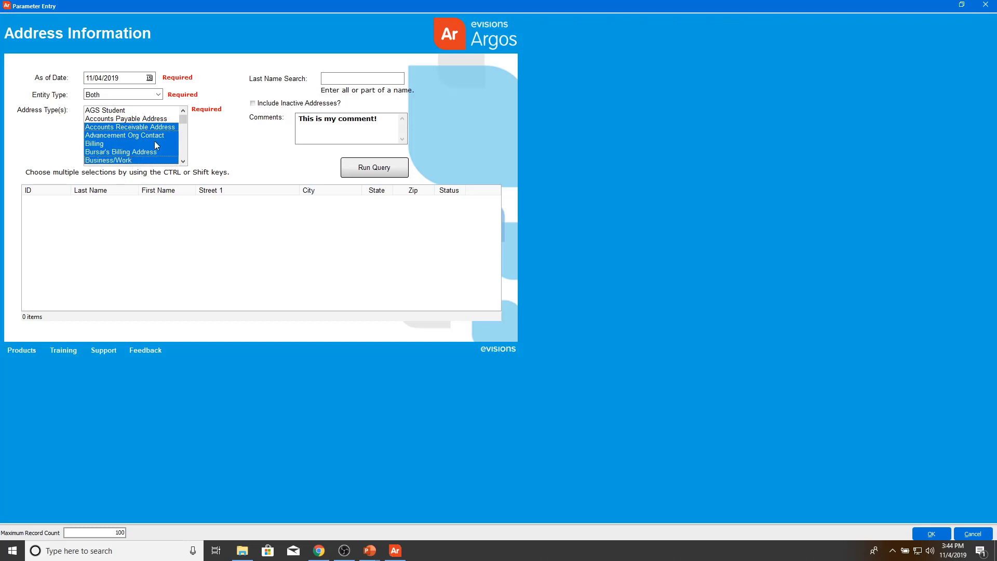
scroll(154, 142, down, 2)
click(133, 110)
shift+click(148, 144)
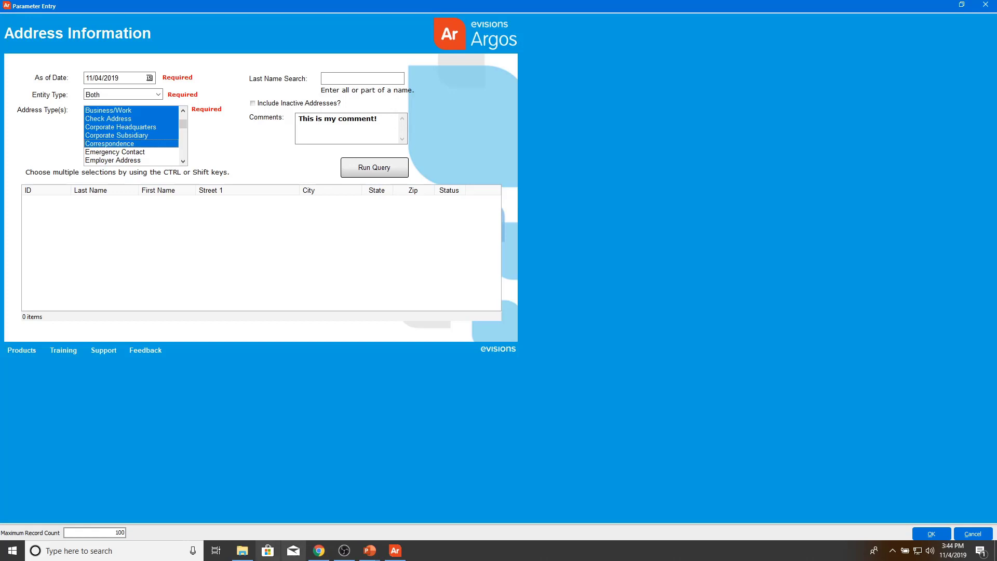
click(931, 534)
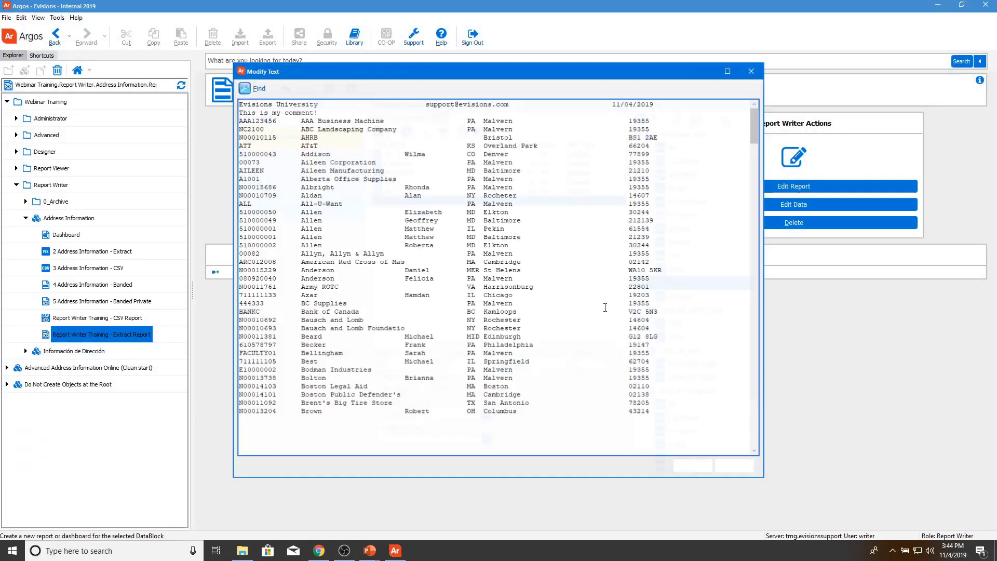
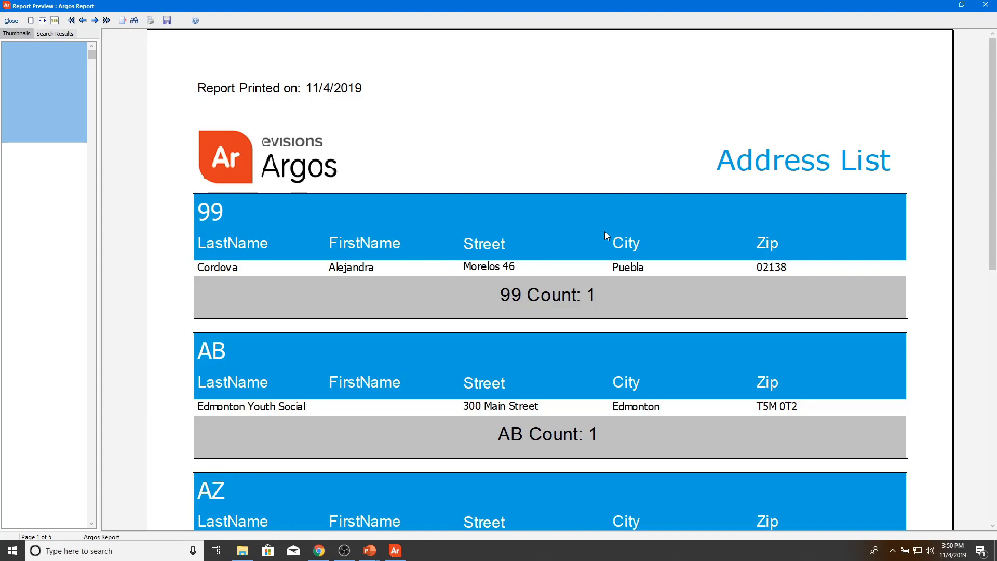
Step: Close the Report Preview window and the Banded Report Editor for 4 Address Information - Banded
click(985, 4)
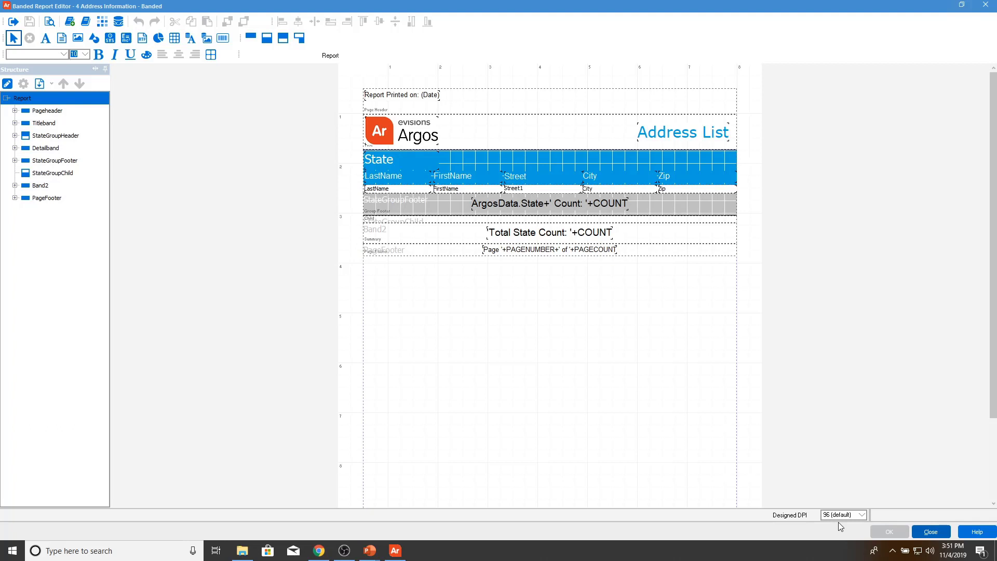
click(931, 532)
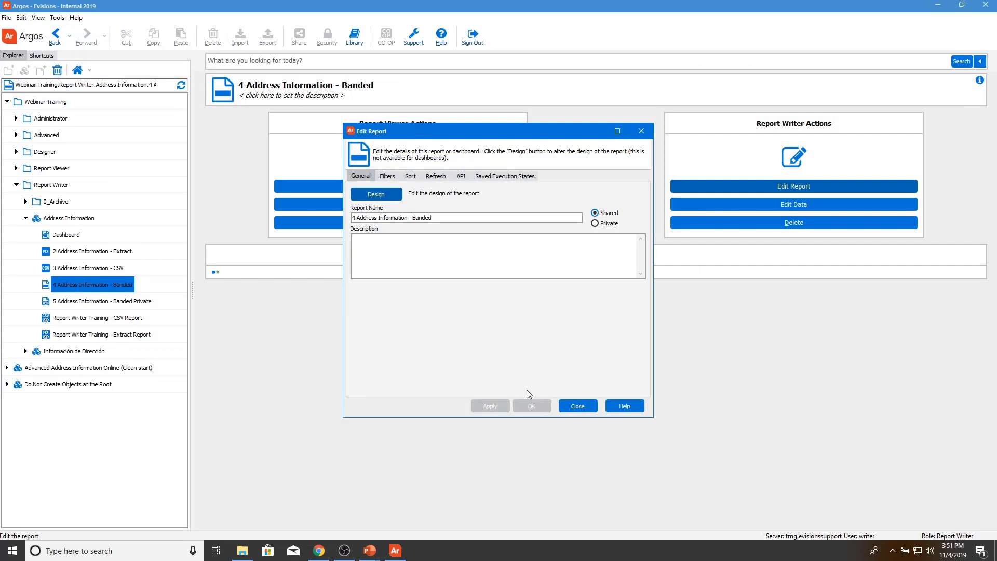
Step: Create a banded report named 'Report Writer Training - Banded Report' under the Address Information DataBlock
click(577, 406)
click(84, 221)
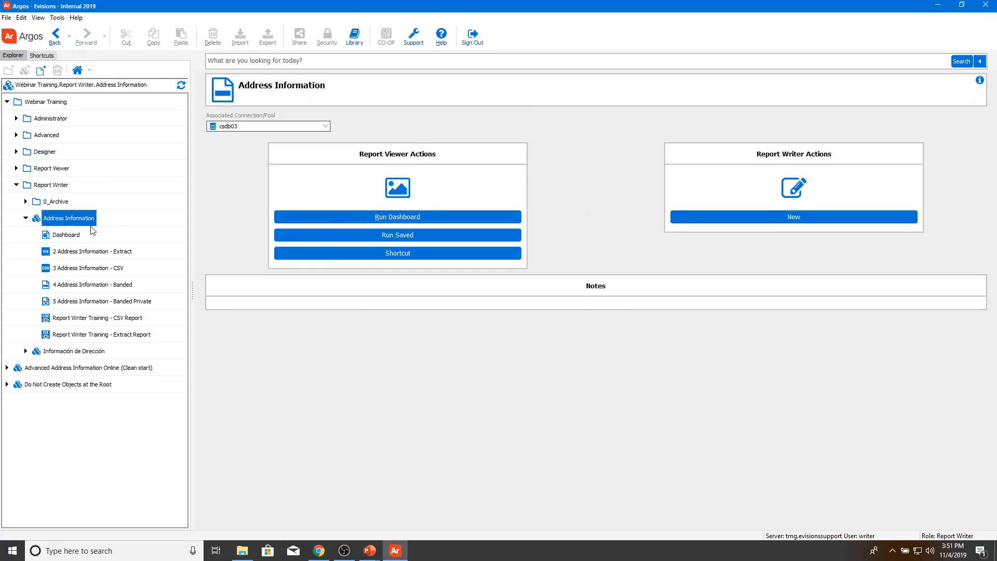
click(42, 71)
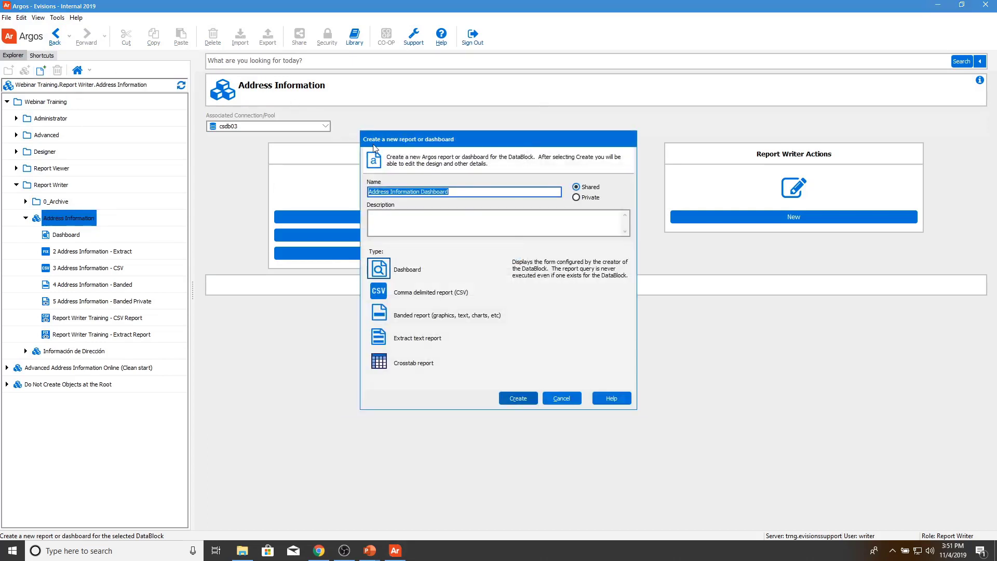
text(Report Writer Training -)
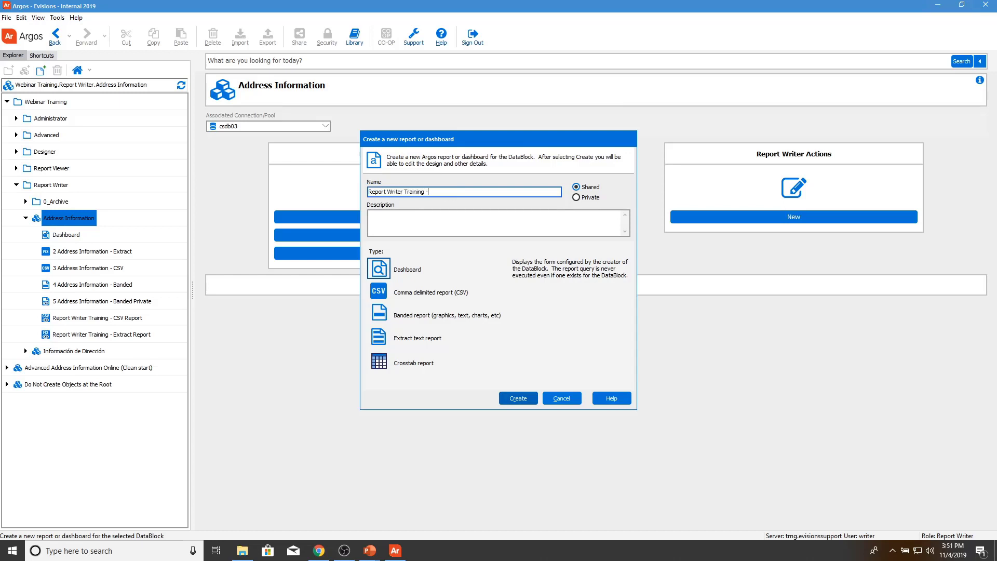
text( Banded Report)
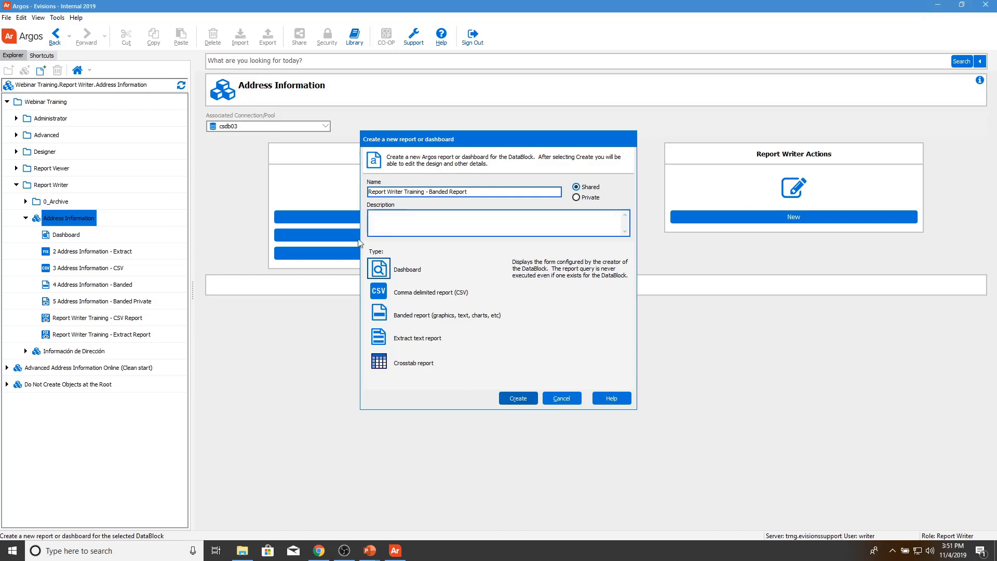
click(385, 319)
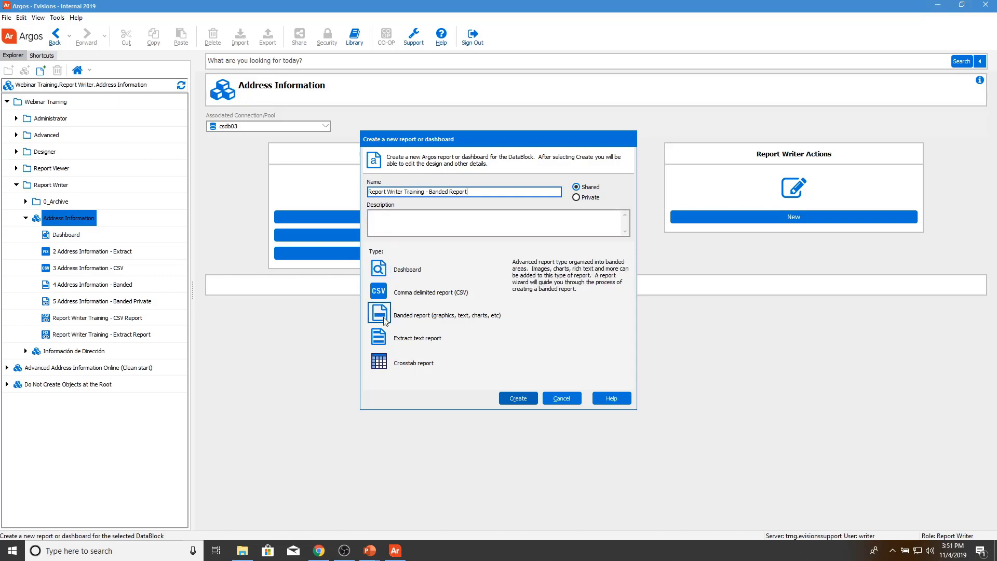
click(515, 399)
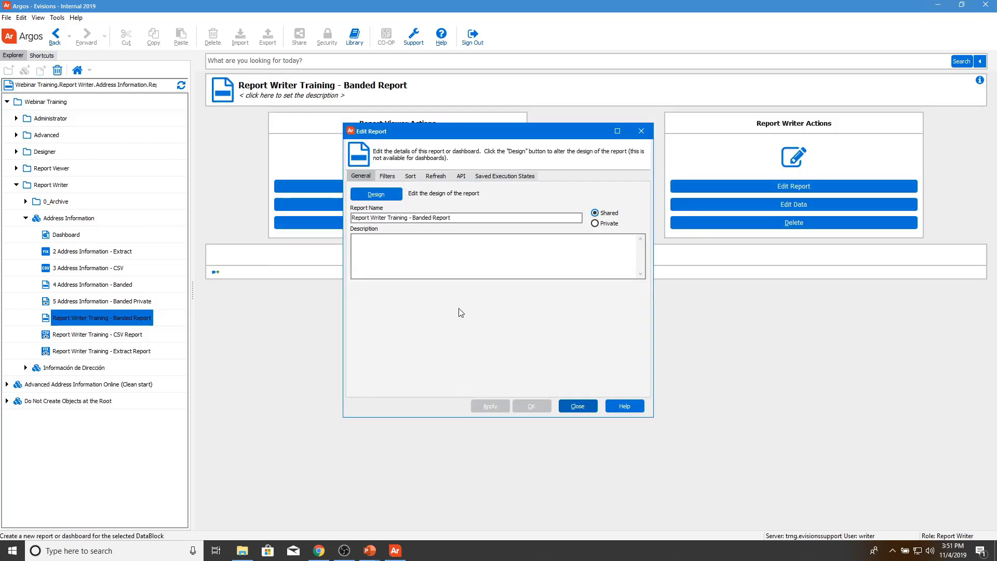
Step: Override the query sort with State, City, LastName and FirstName, all ascending
click(410, 176)
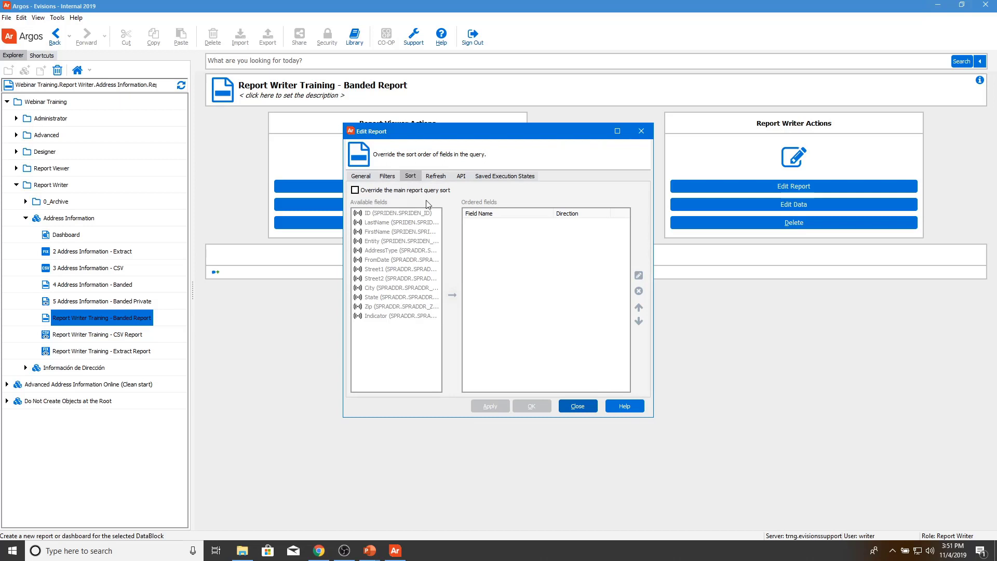
click(403, 190)
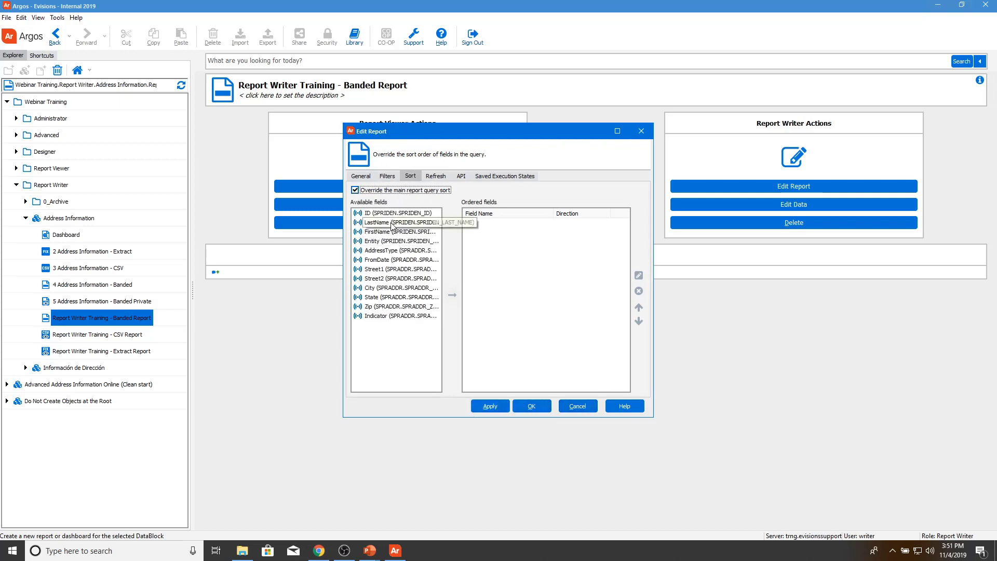
double_click(392, 223)
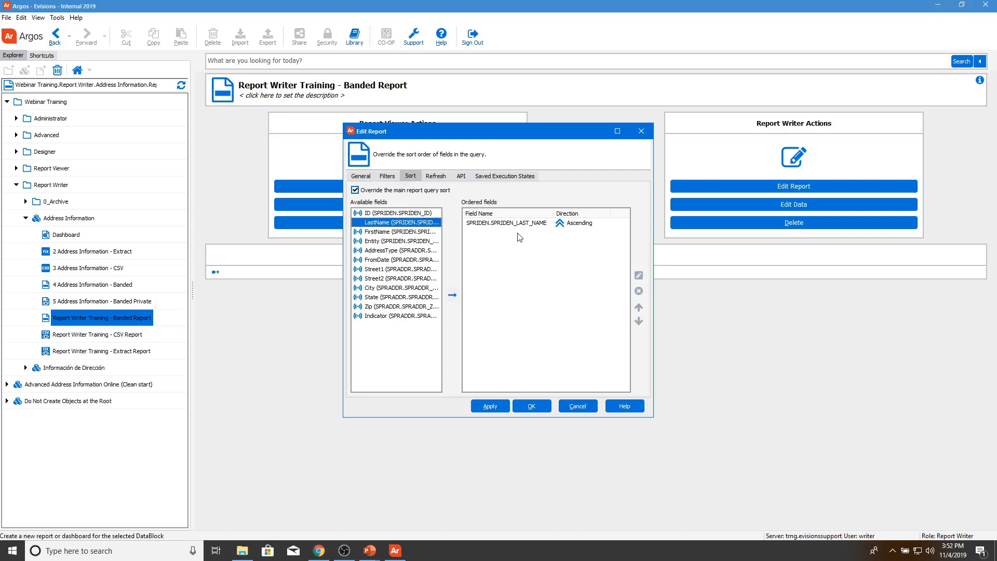
click(551, 227)
click(639, 291)
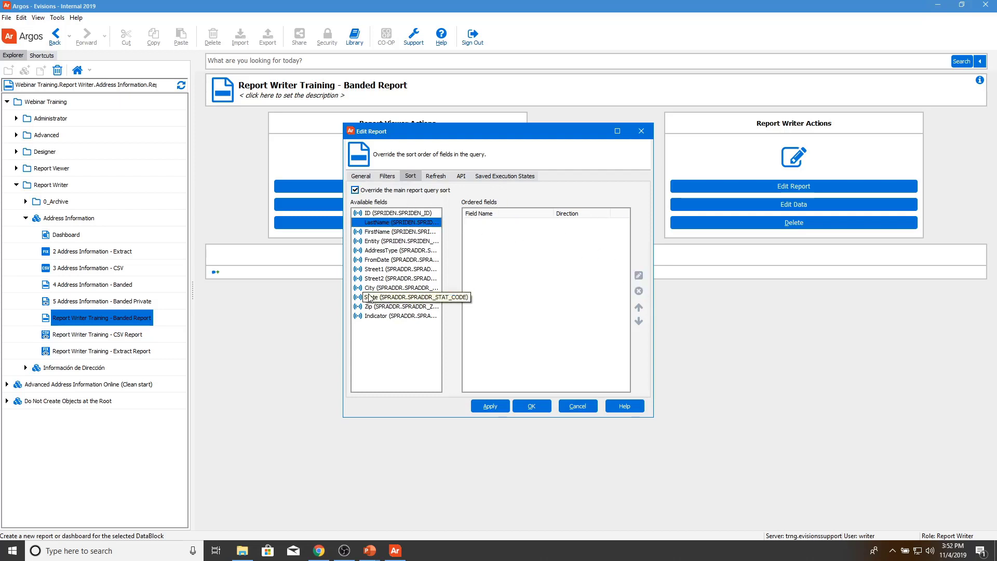
double_click(369, 298)
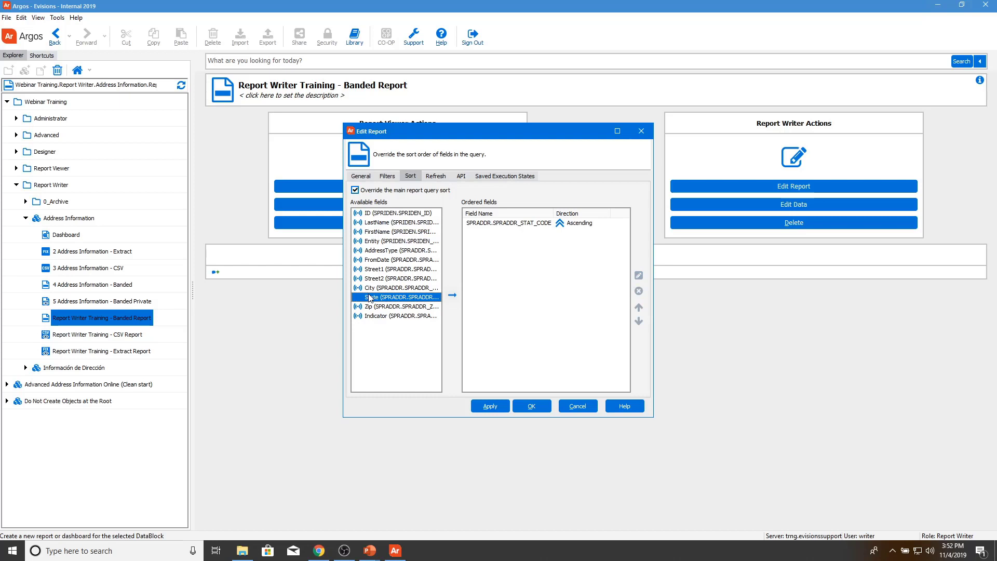
click(386, 289)
double_click(387, 289)
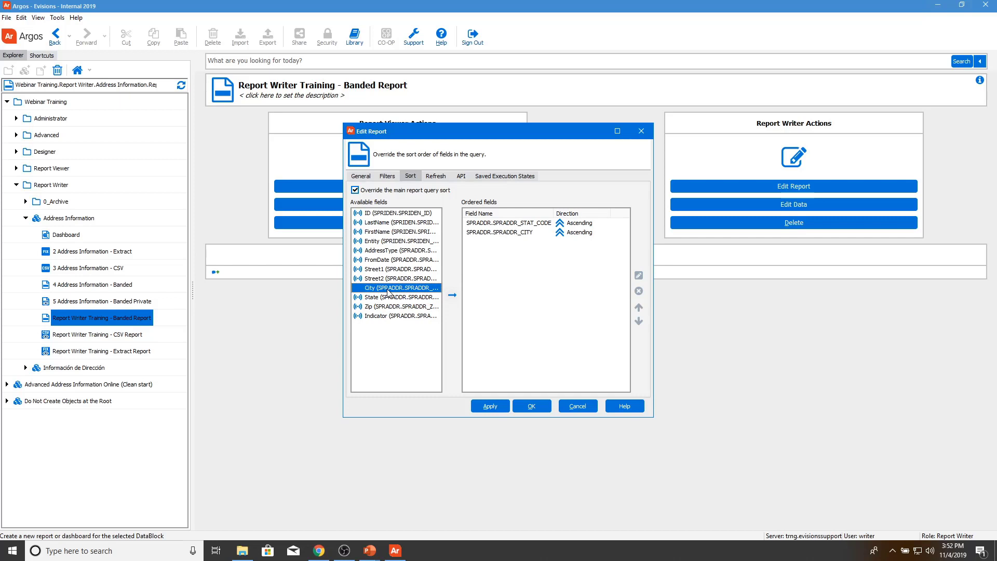
double_click(376, 223)
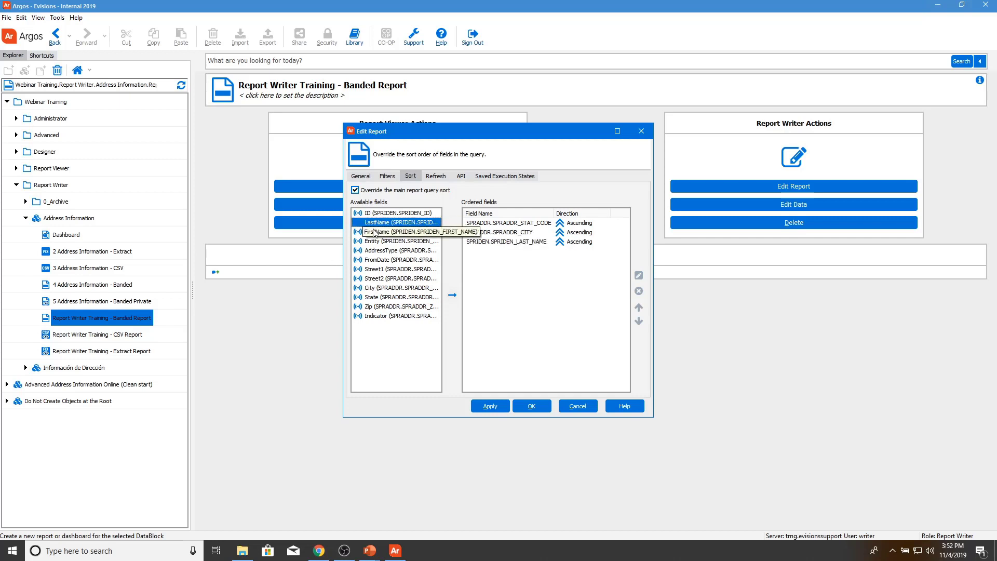
double_click(376, 232)
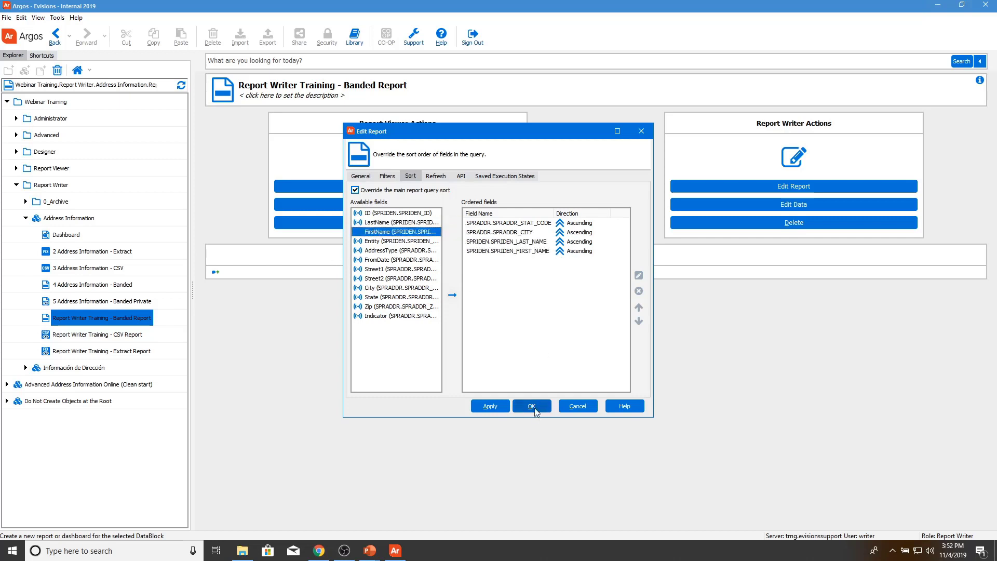
click(361, 177)
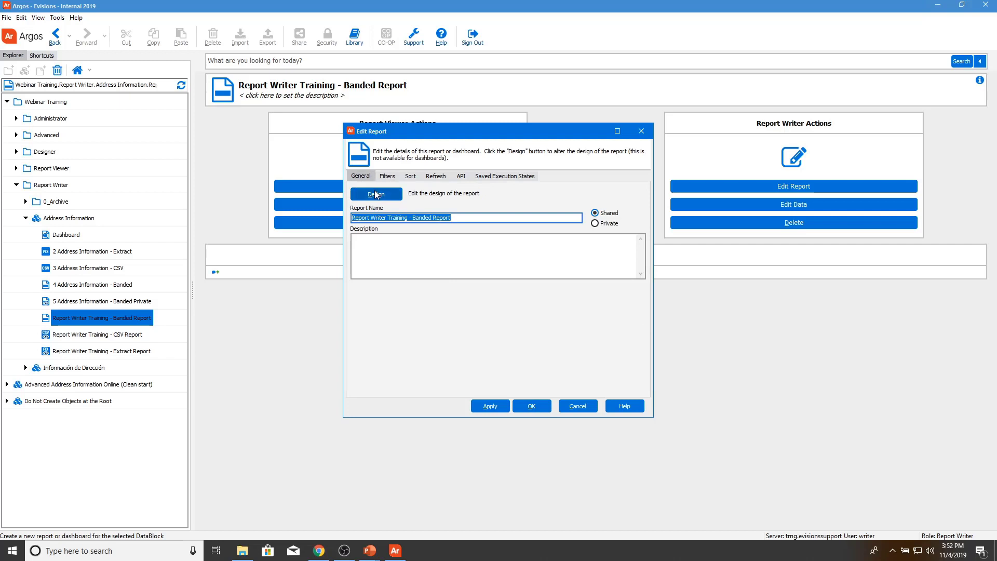
Step: Open the report's Banded Report Wizard maximized and preview the List Report layout
click(379, 196)
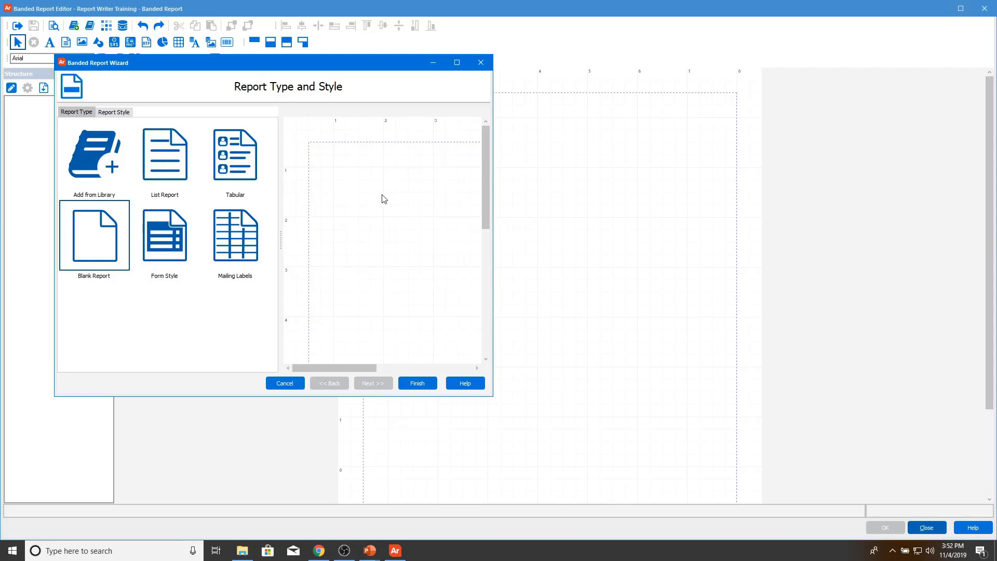
click(452, 63)
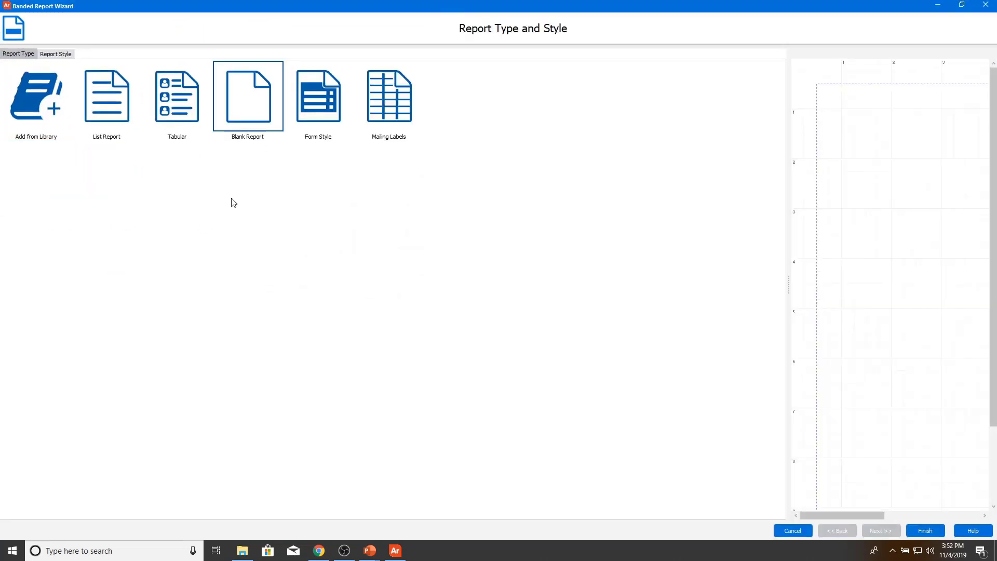
click(112, 130)
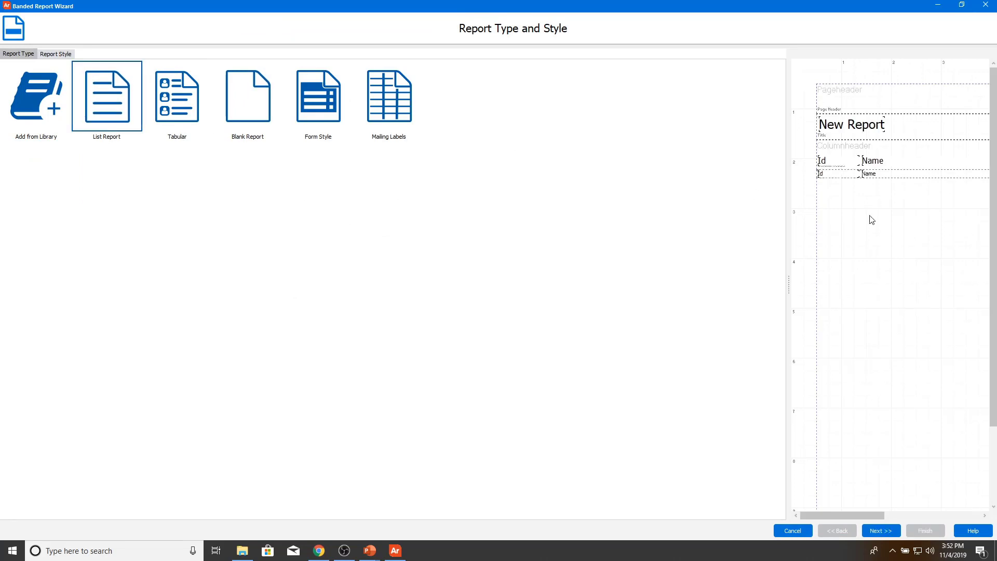
drag(792, 282, 395, 294)
Step: Compare the Tabular, Blank Report, Form Style, Mailing Labels and List Report layout previews
click(160, 111)
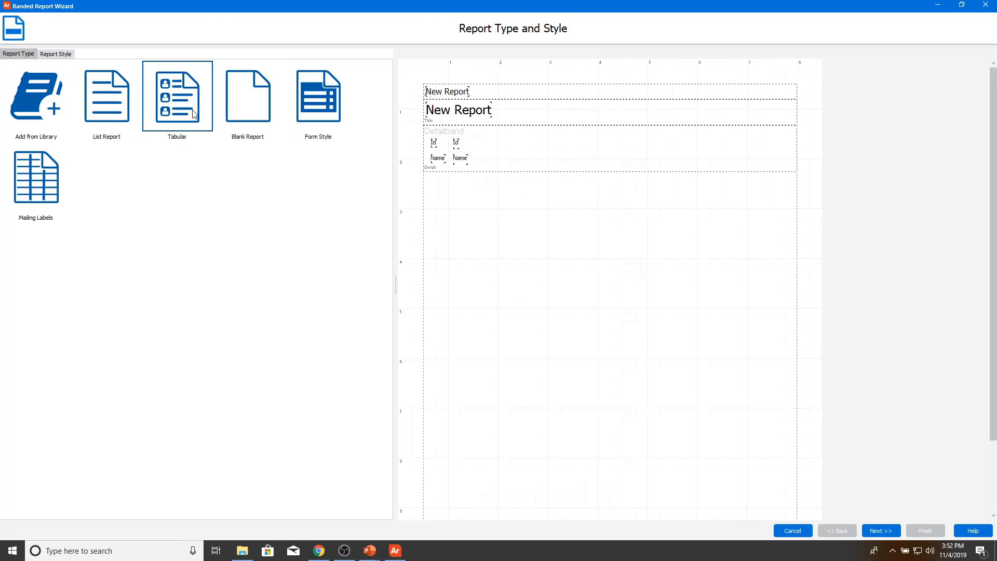
click(251, 108)
click(307, 101)
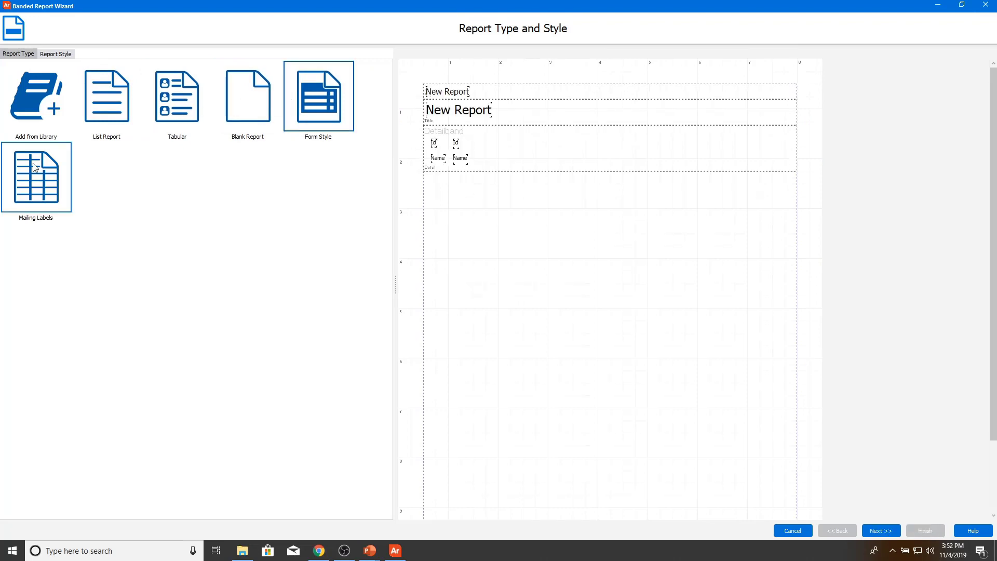
click(34, 167)
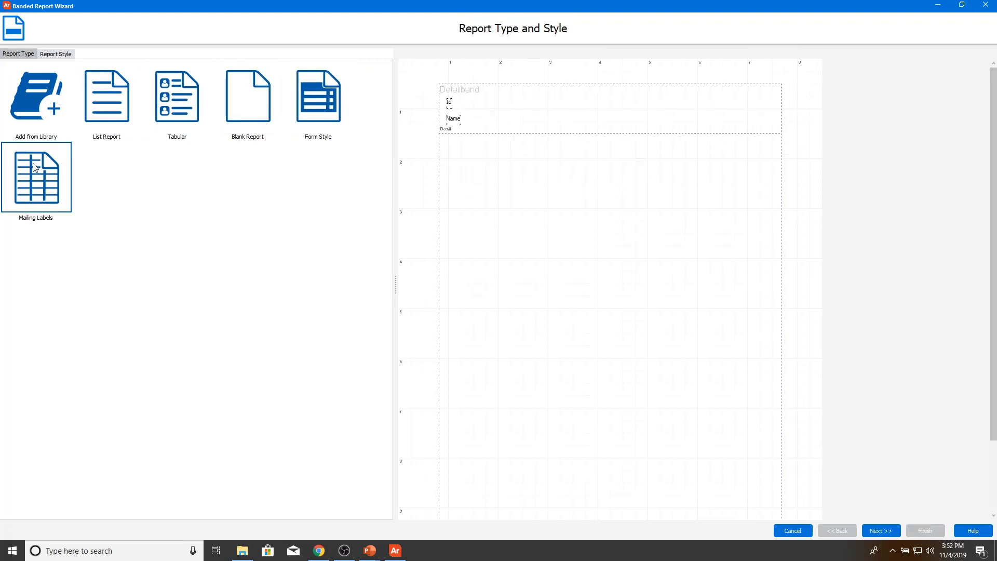
click(107, 122)
click(177, 121)
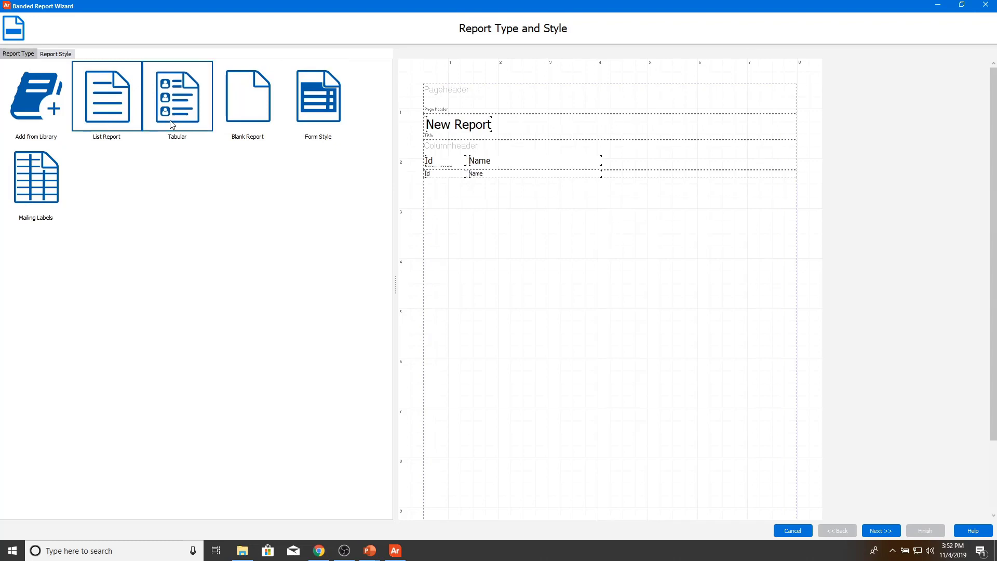
click(245, 120)
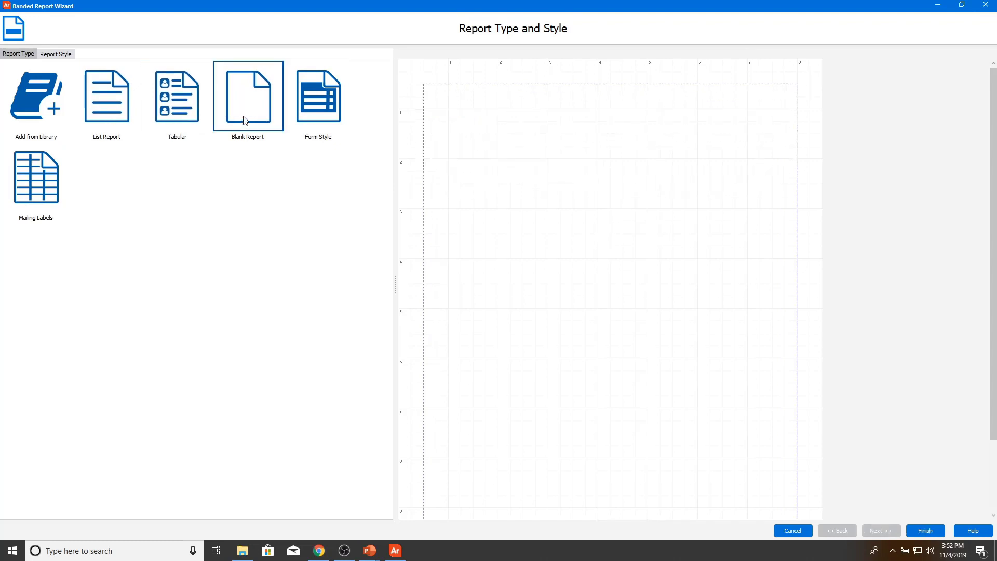
click(310, 120)
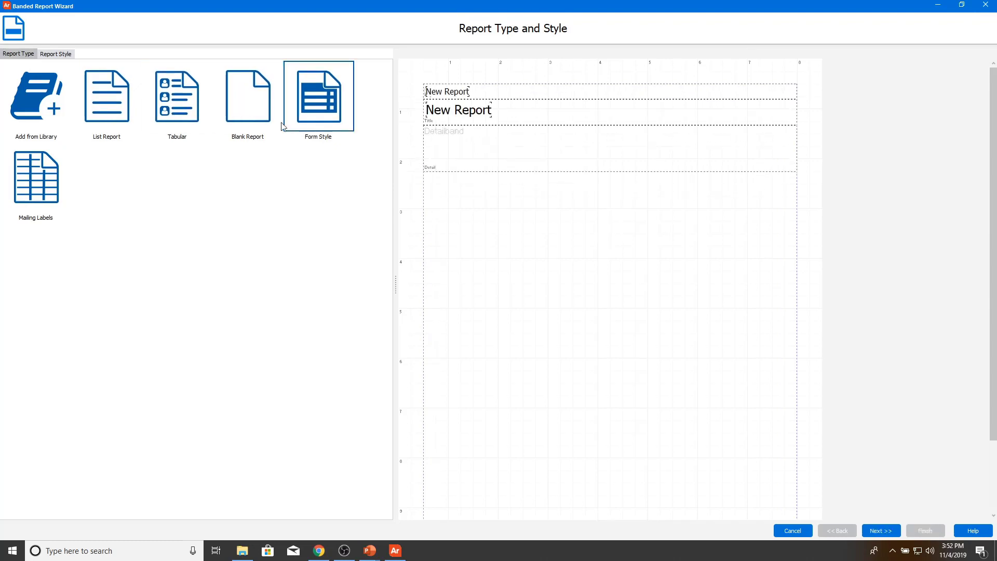
click(42, 175)
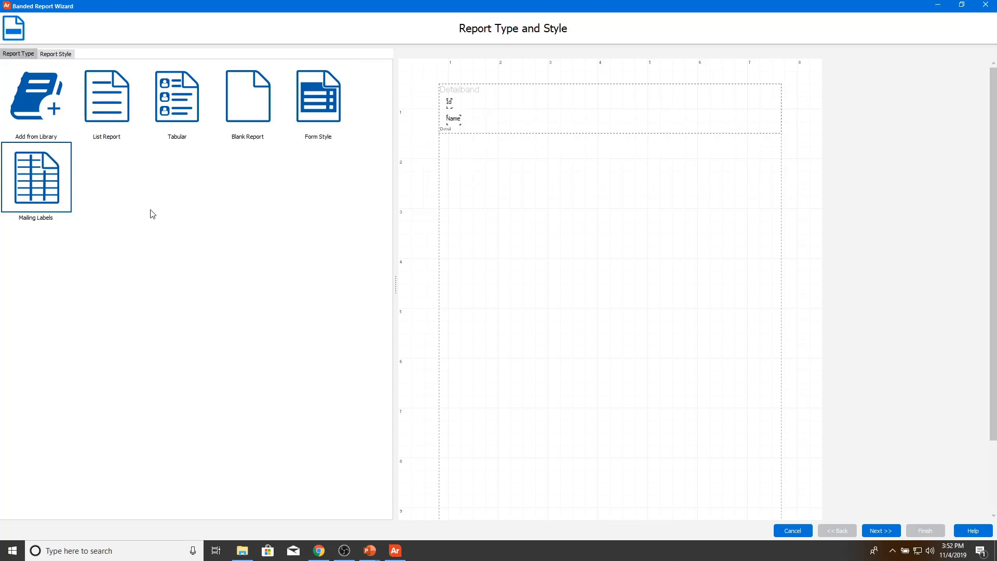
Step: Browse the report template library and report styles before returning to the standard report types
click(47, 135)
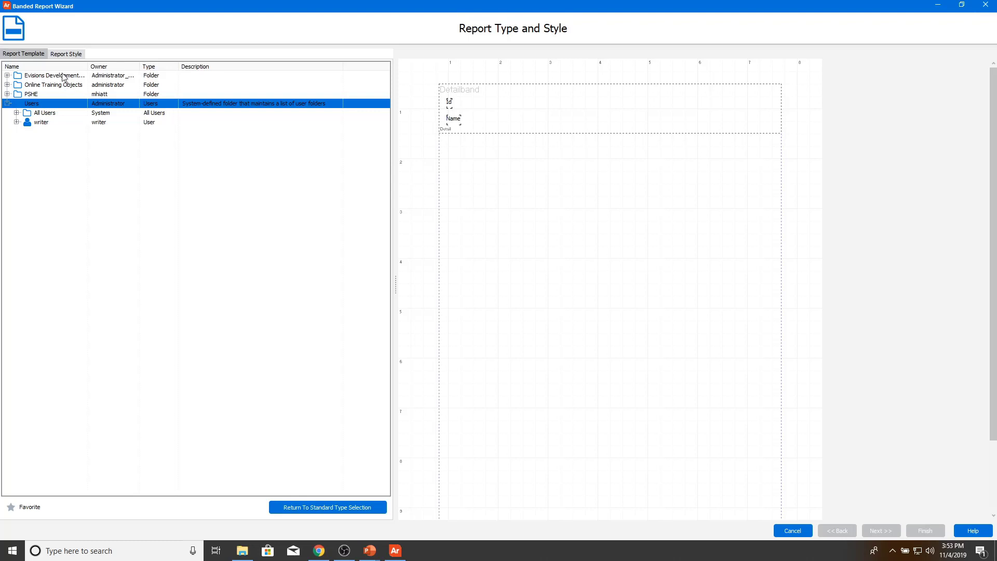
click(66, 54)
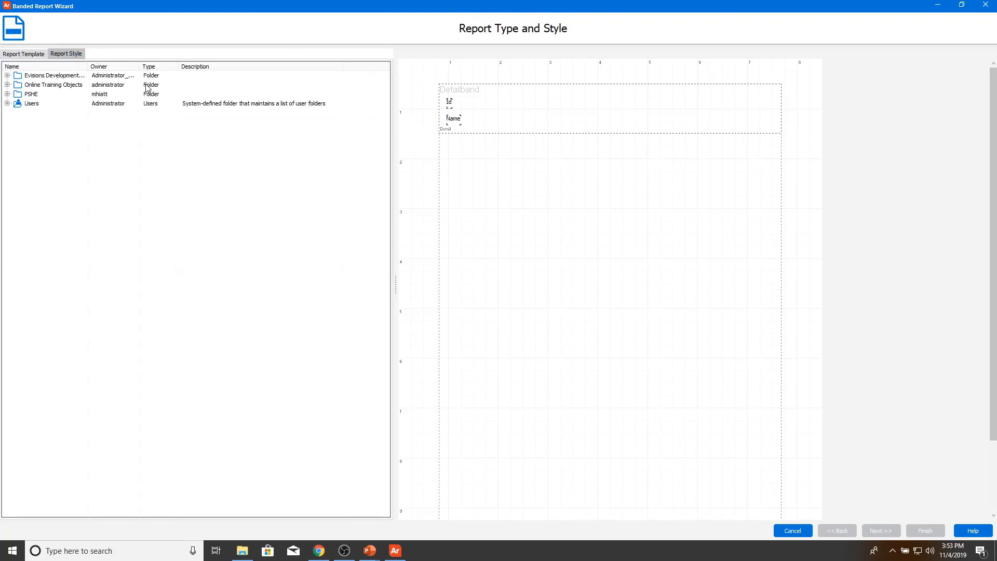
click(30, 58)
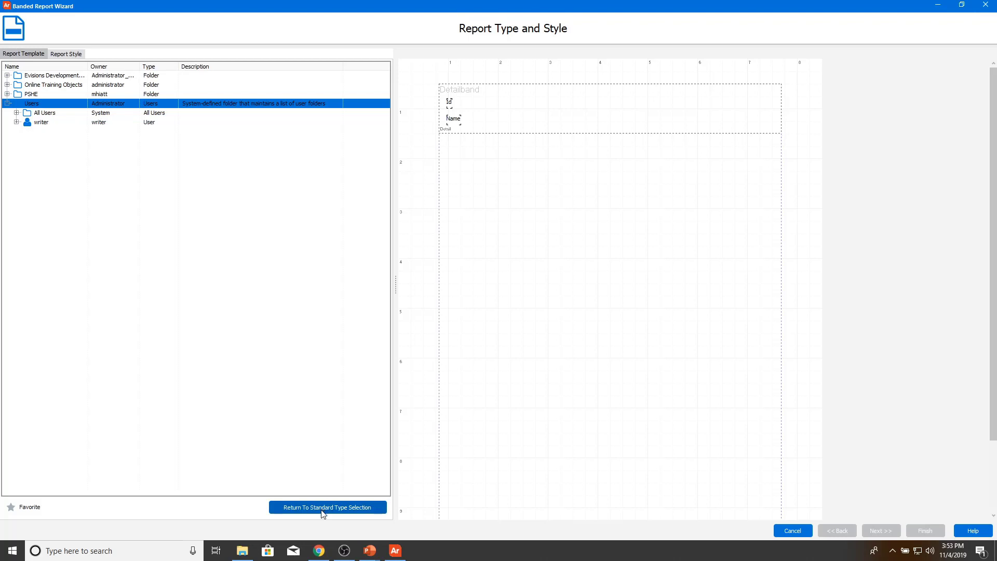
click(323, 513)
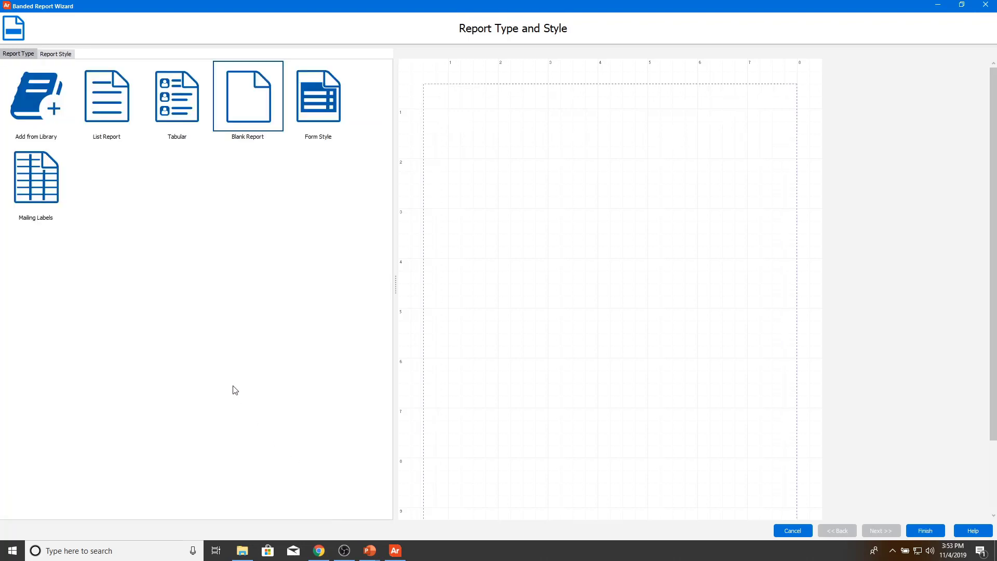
Step: Choose List Report and add LastName, FirstName, City, State and Zip as report columns
click(111, 119)
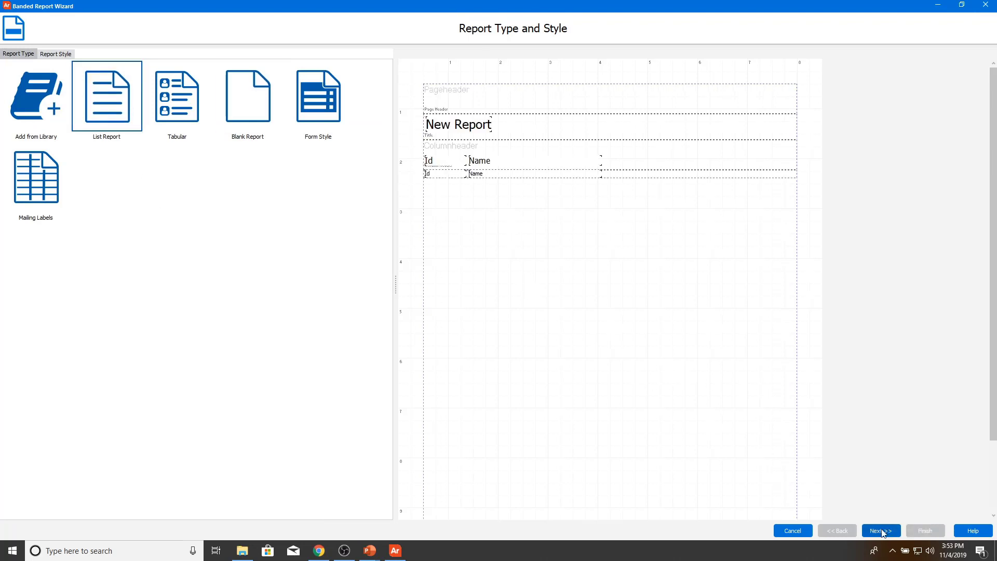
click(881, 531)
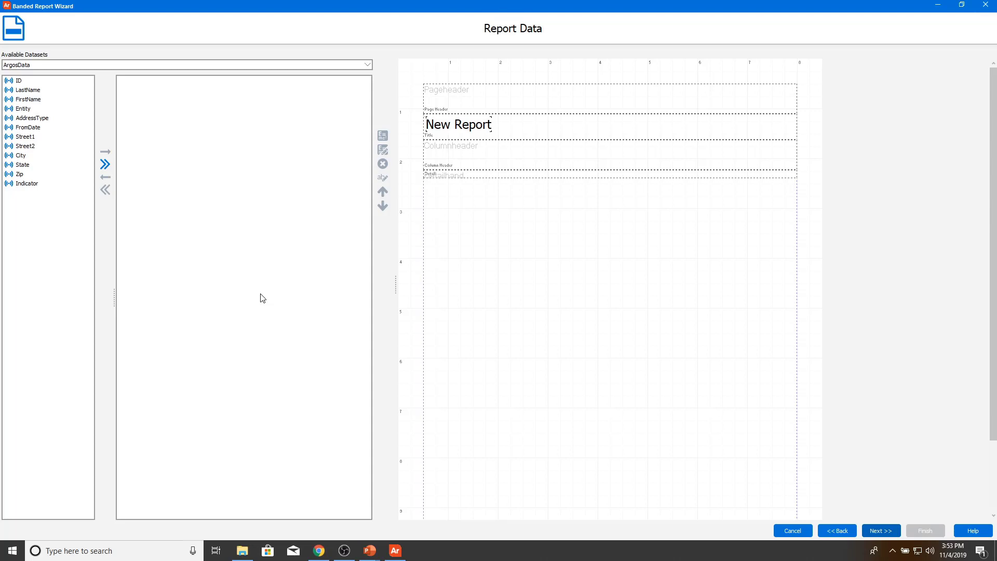
click(36, 91)
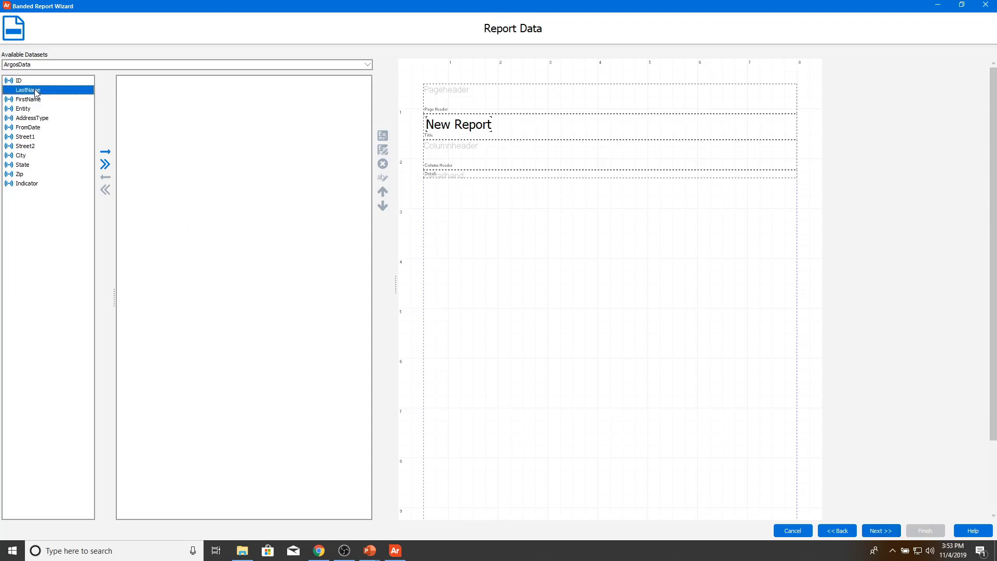
double_click(35, 92)
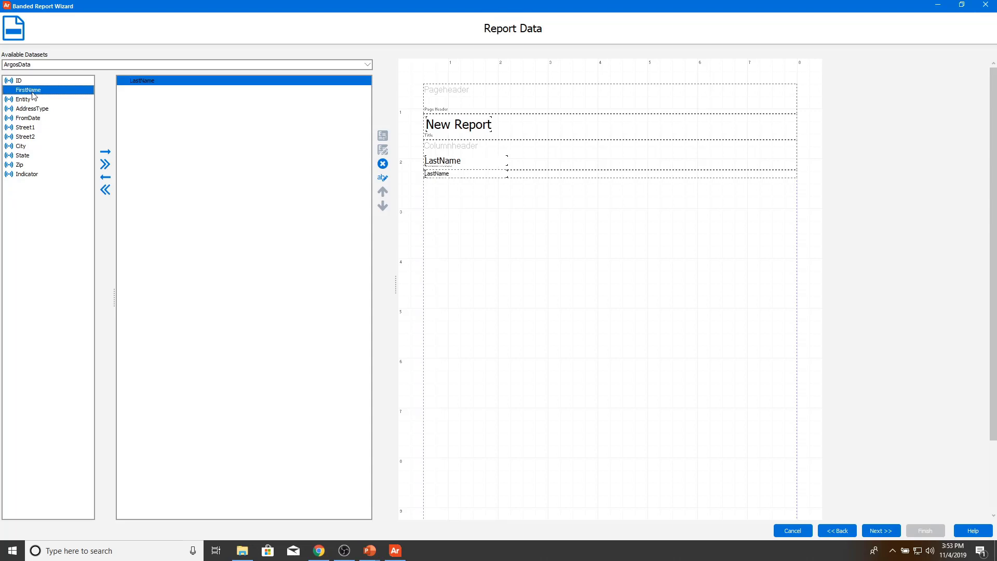
double_click(34, 92)
click(29, 137)
double_click(29, 137)
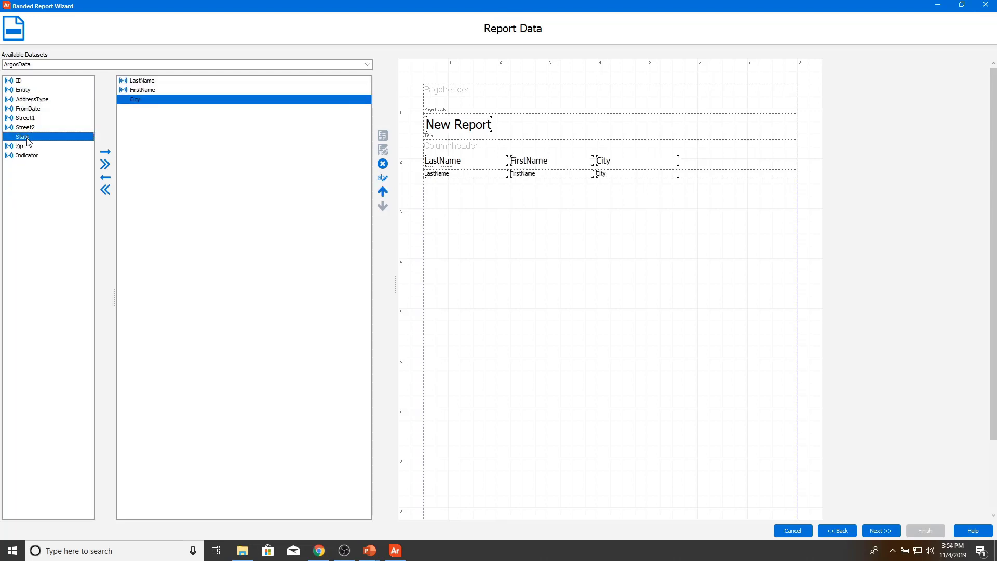
double_click(27, 139)
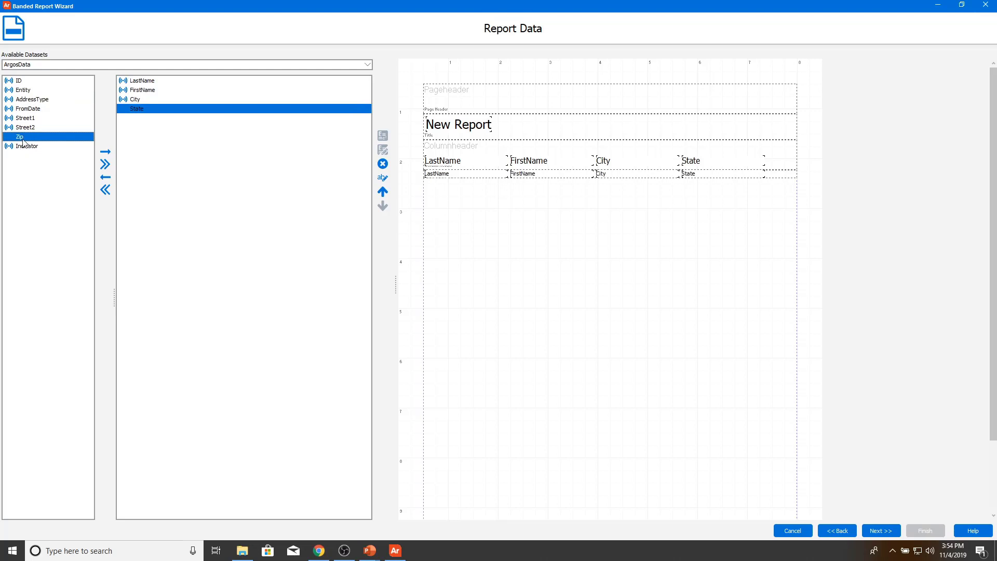
double_click(24, 138)
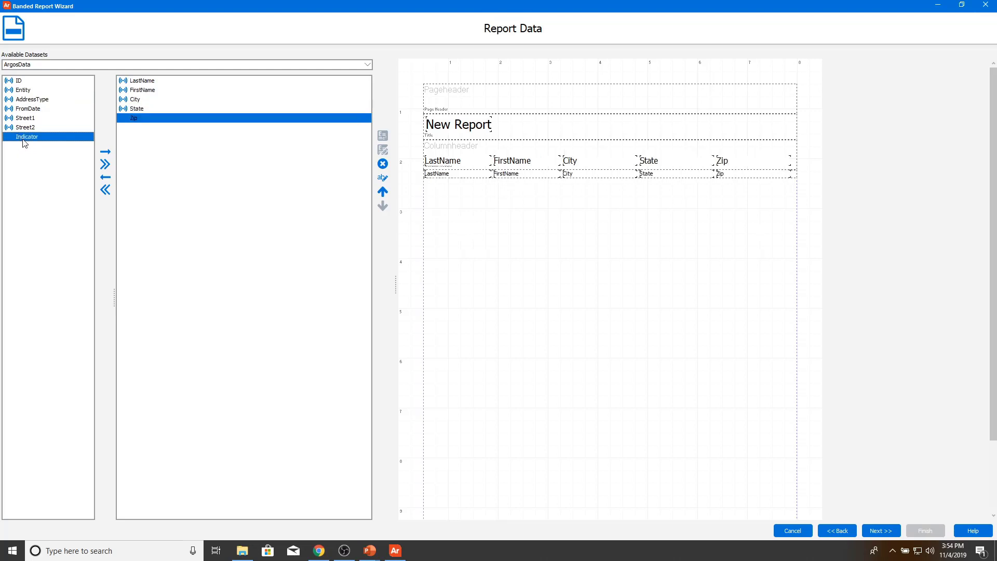
click(876, 531)
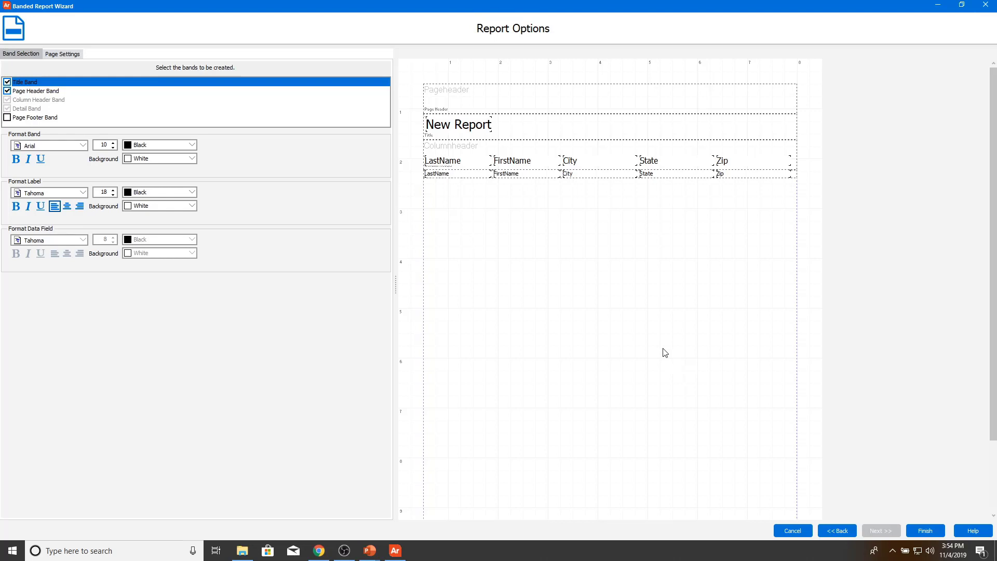
Step: Add a Page Footer band, finish the wizard, save the design and run Preview
click(8, 119)
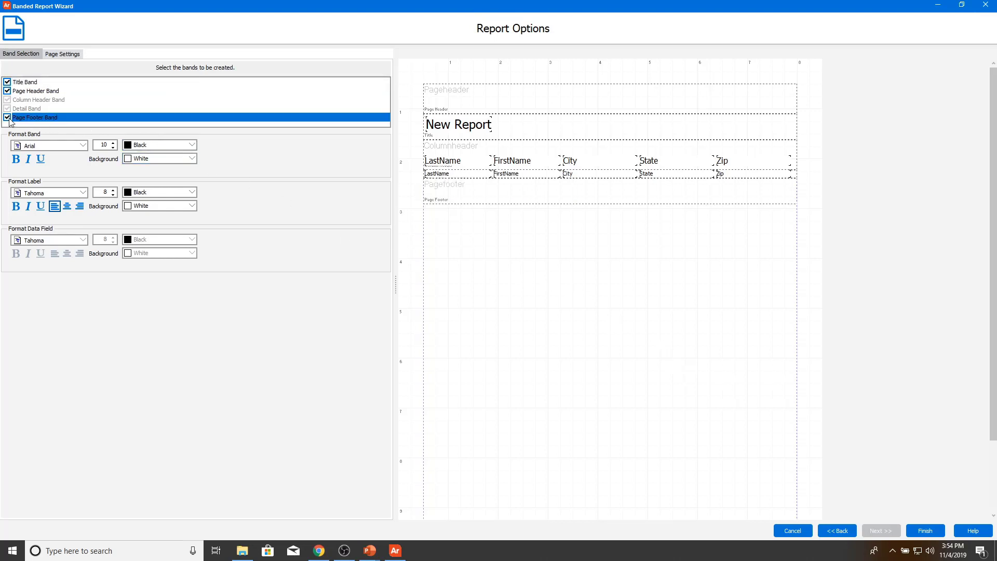
click(52, 55)
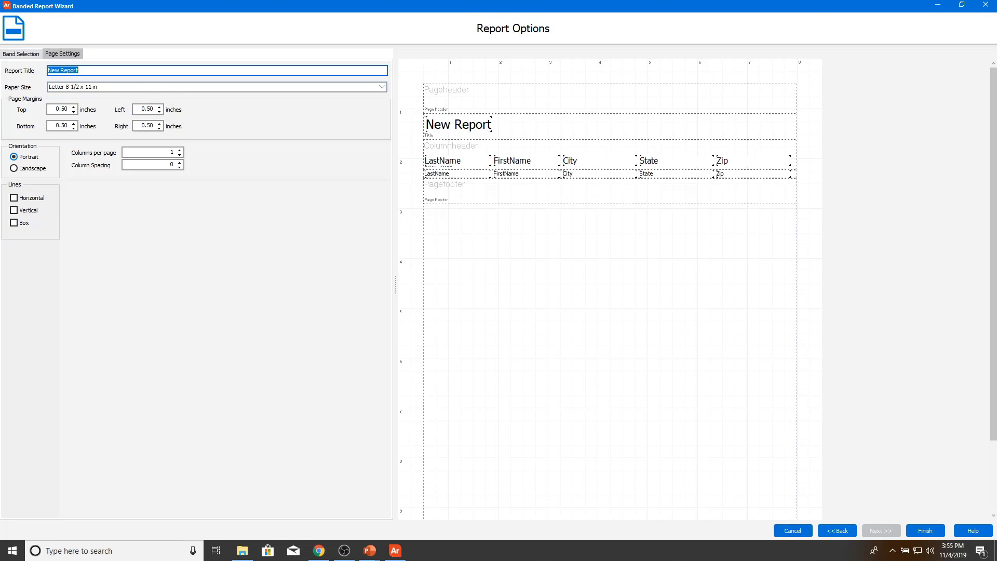
click(917, 532)
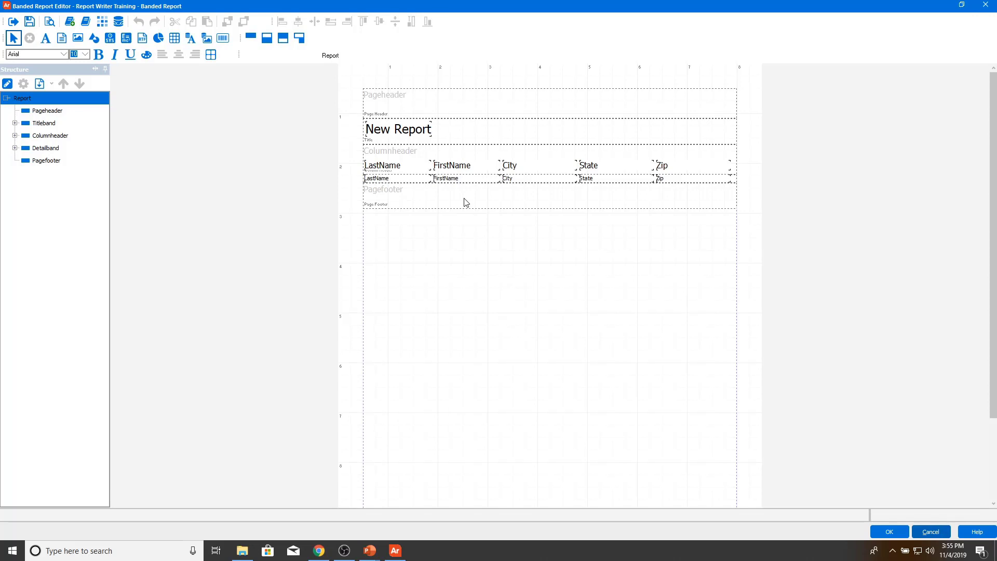
click(30, 21)
click(48, 21)
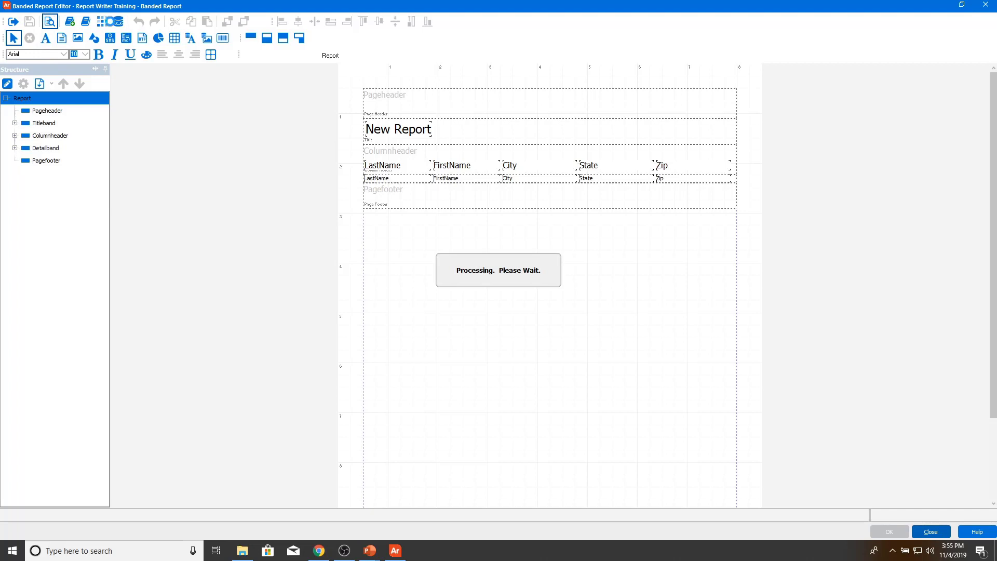
Step: Preview the report with address types Billing through Financial Aid selected
click(596, 396)
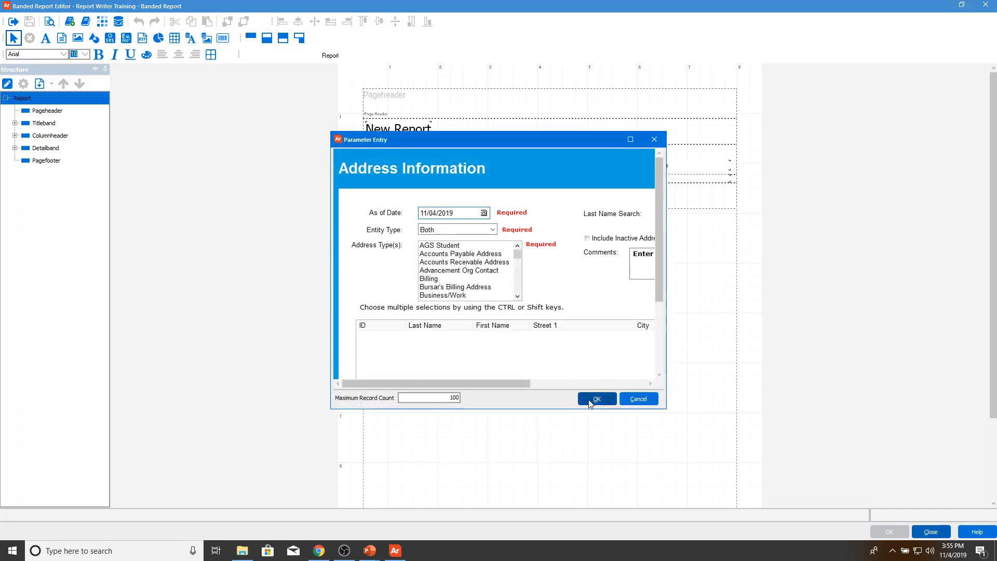
click(511, 328)
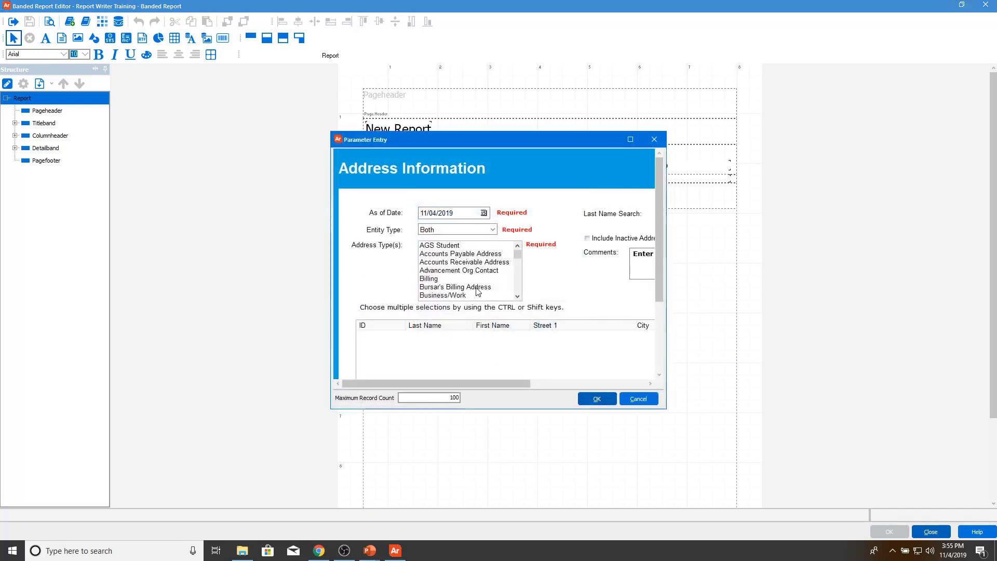
click(473, 279)
scroll(473, 281, down, 3)
shift+click(467, 278)
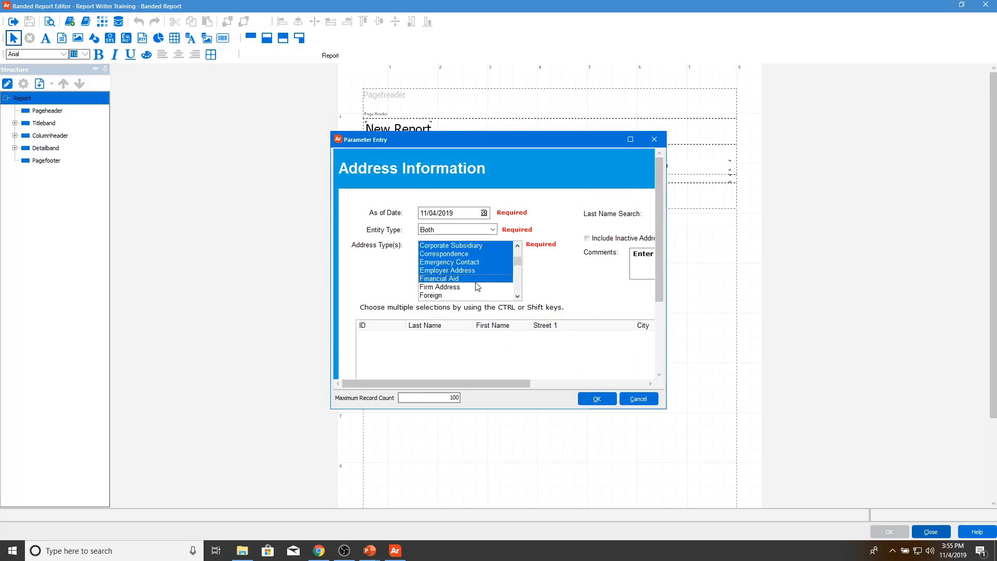
click(597, 399)
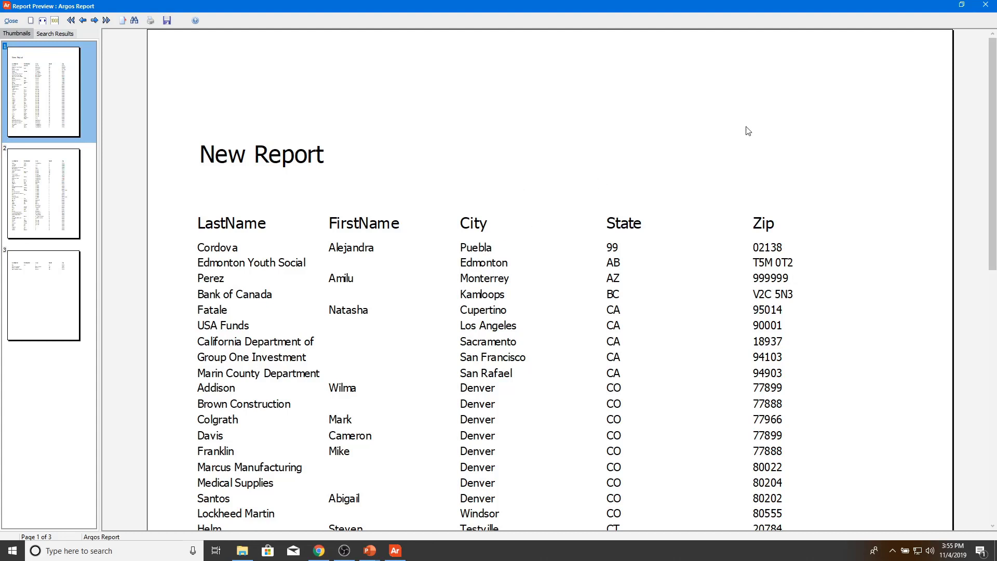
click(11, 20)
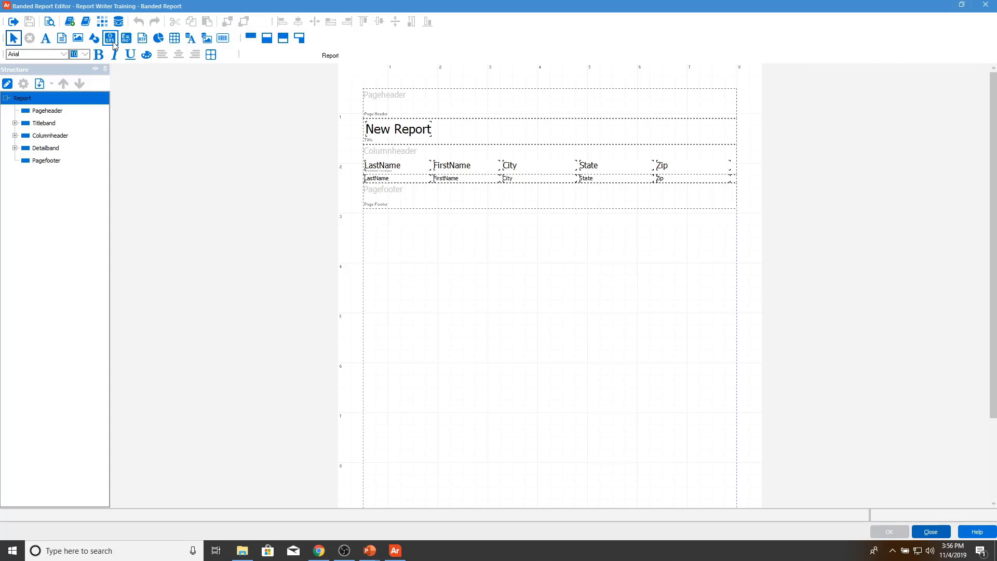
Step: Select the SYS system data field tool in the Banded Report Editor
click(113, 44)
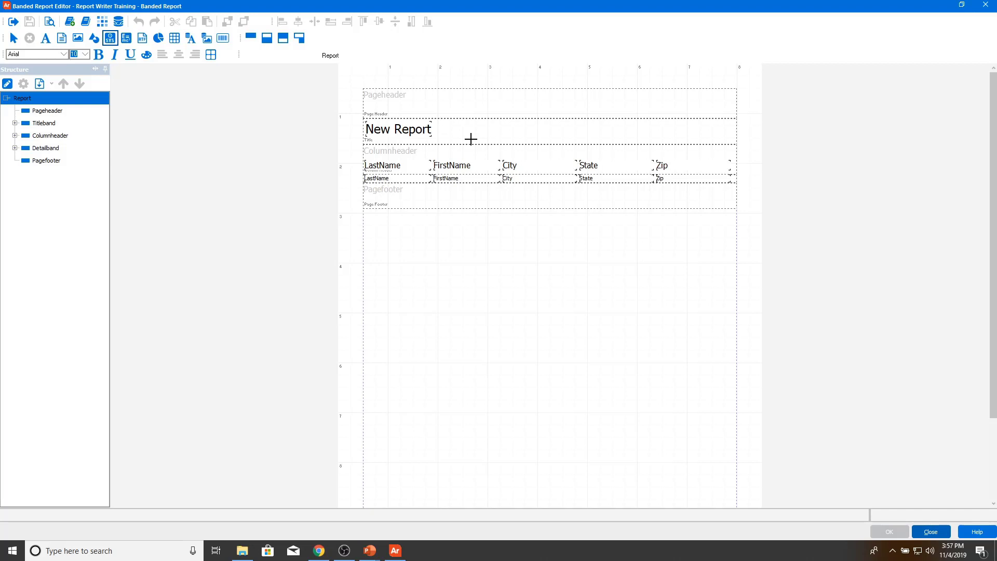
Step: Place a system data field in the page header with text 'Report Printed on' and type Date
click(416, 104)
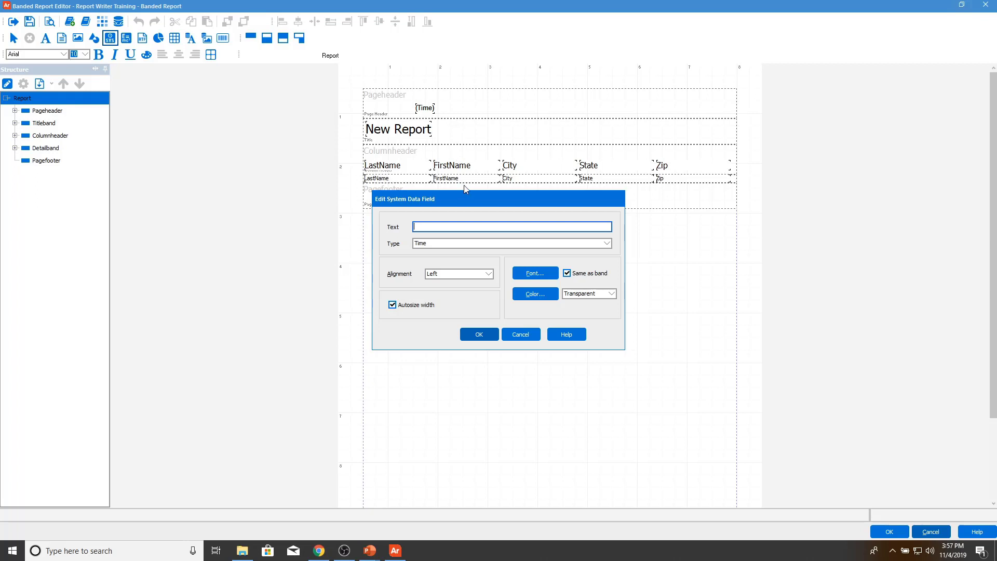
text(Report Printed on)
click(444, 243)
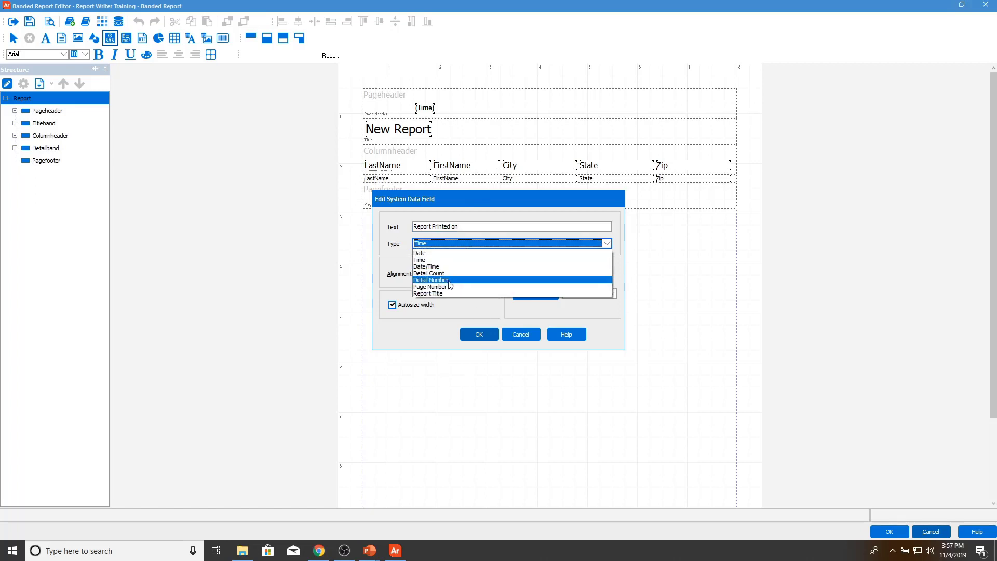
click(450, 254)
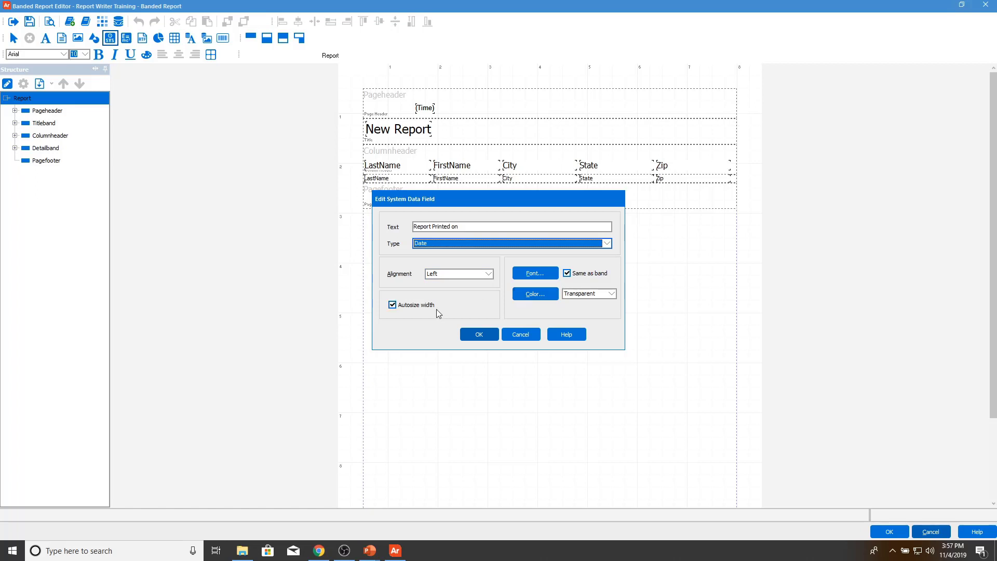
click(468, 335)
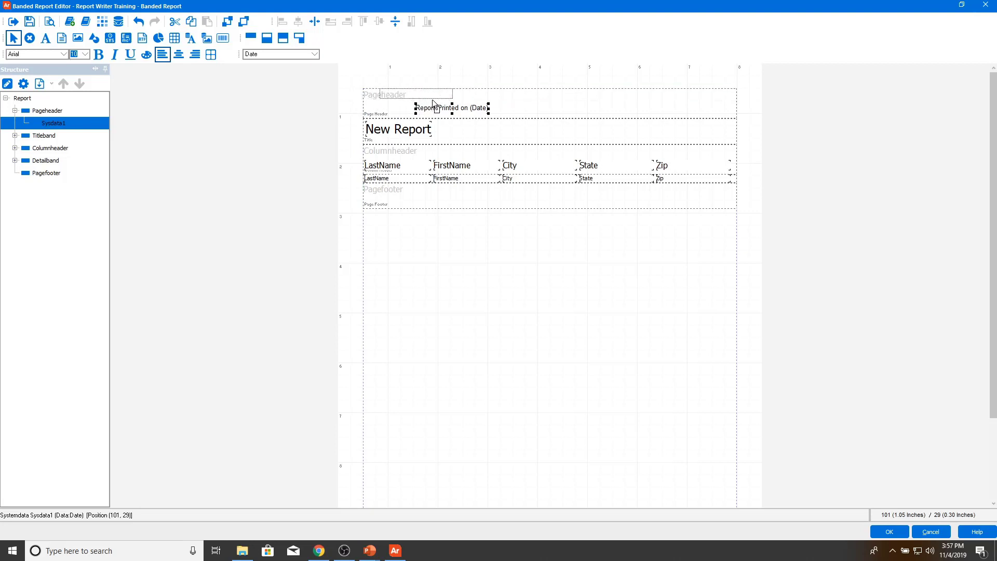
Step: Move the date field to the page header's top-left and place an expression field in the page footer
drag(447, 112, 417, 98)
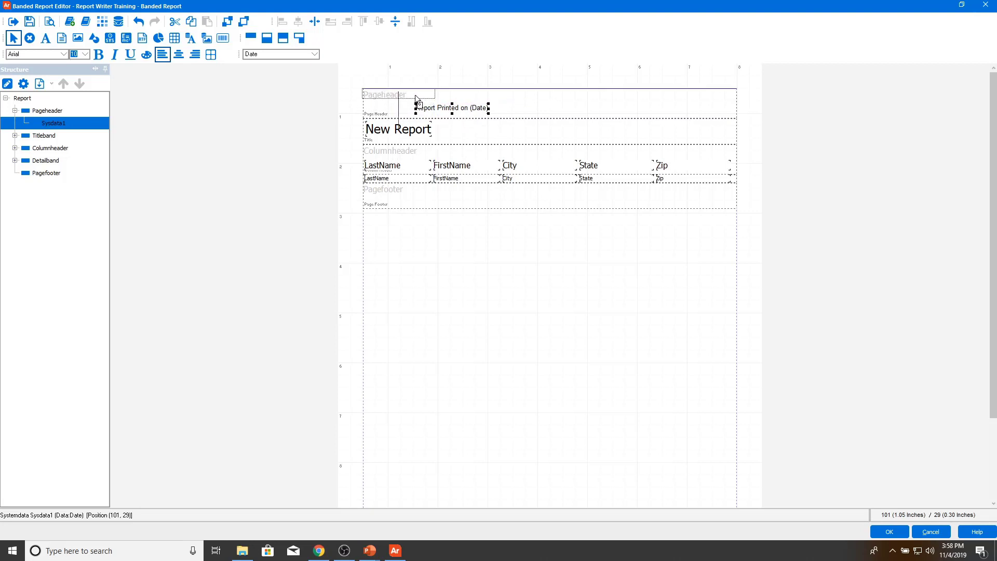
click(455, 96)
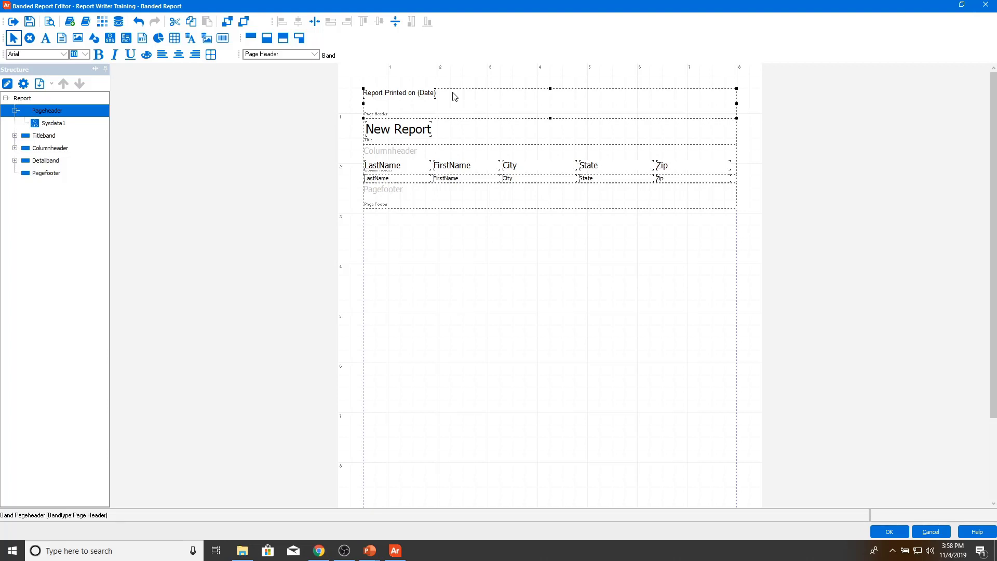
click(124, 40)
click(483, 197)
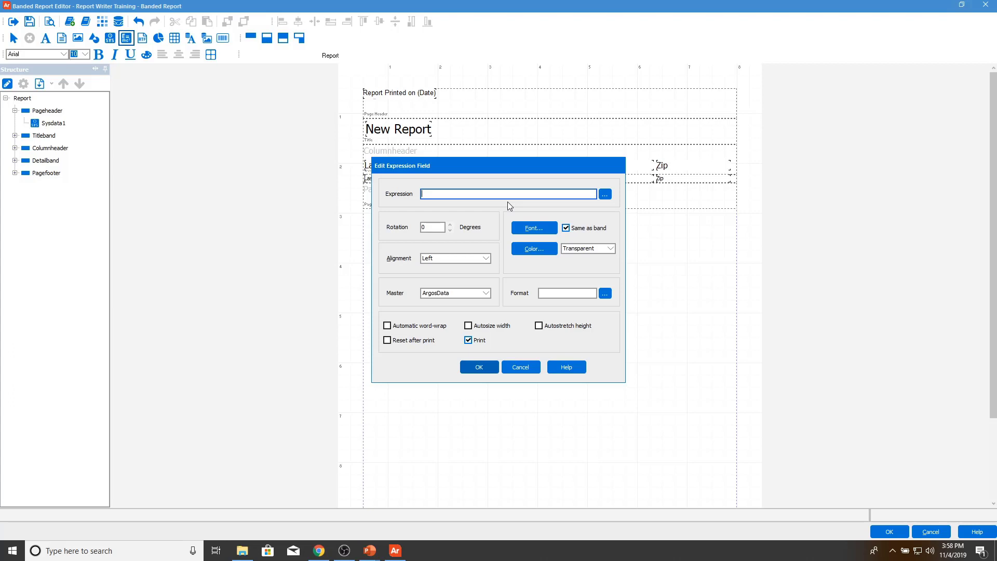
Step: Insert the PAGENUMBER function from the Other category into a new footer expression
click(605, 194)
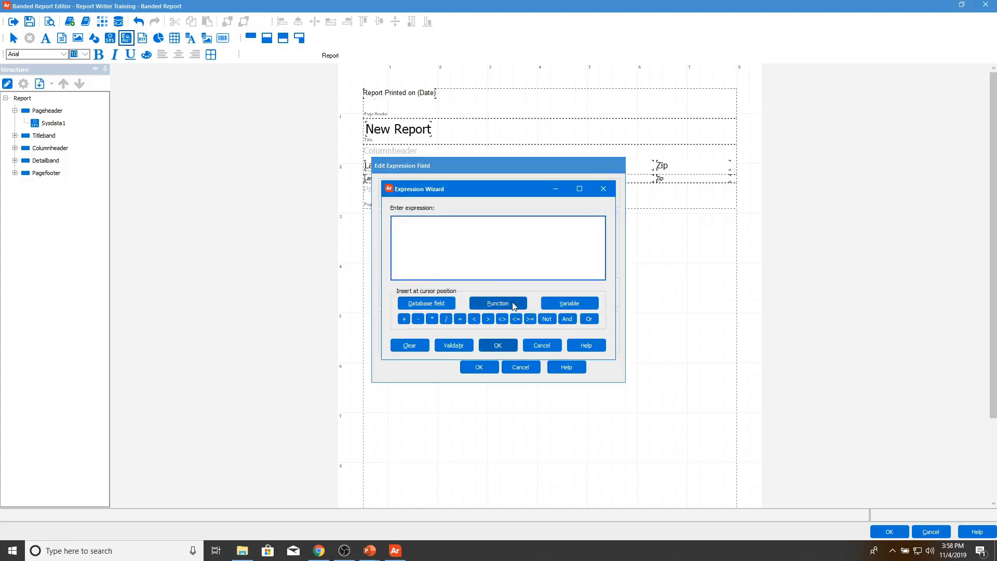
click(514, 305)
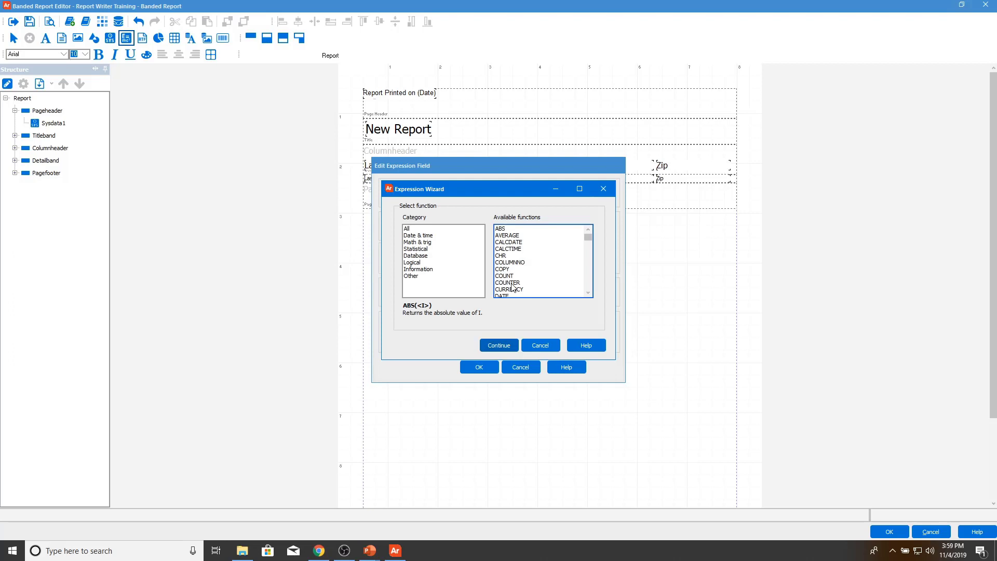
click(440, 236)
click(440, 229)
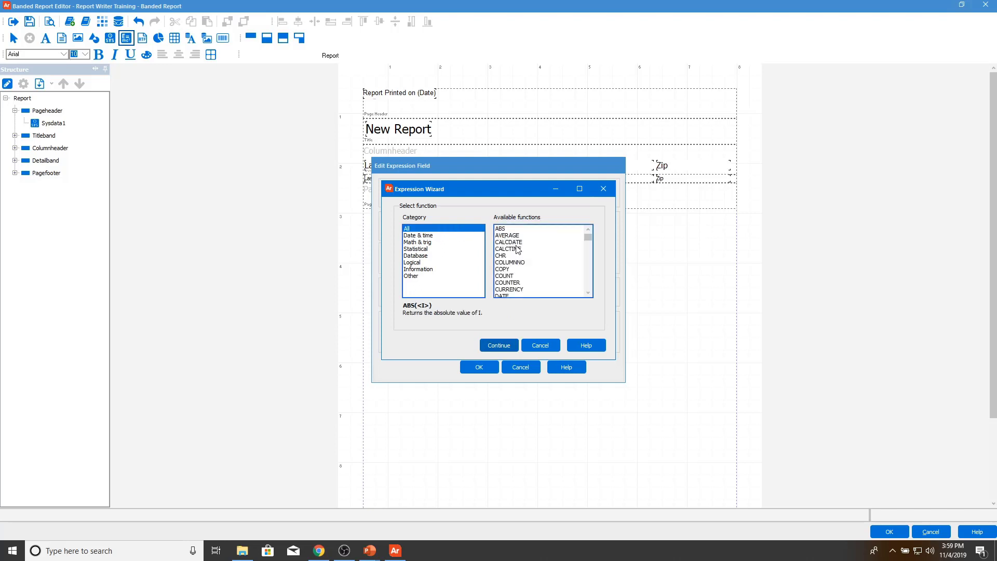
click(413, 276)
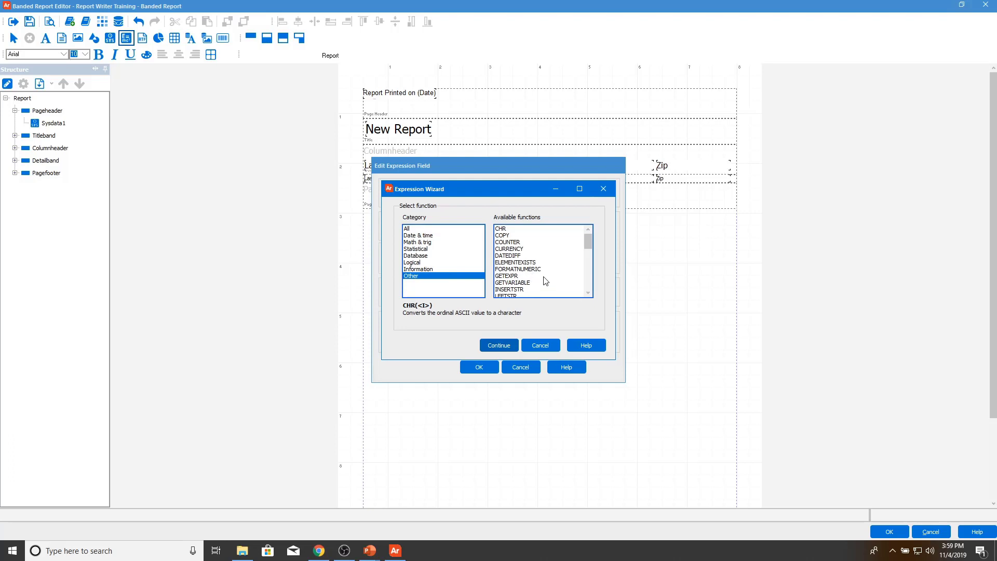
drag(592, 240, 592, 260)
click(554, 263)
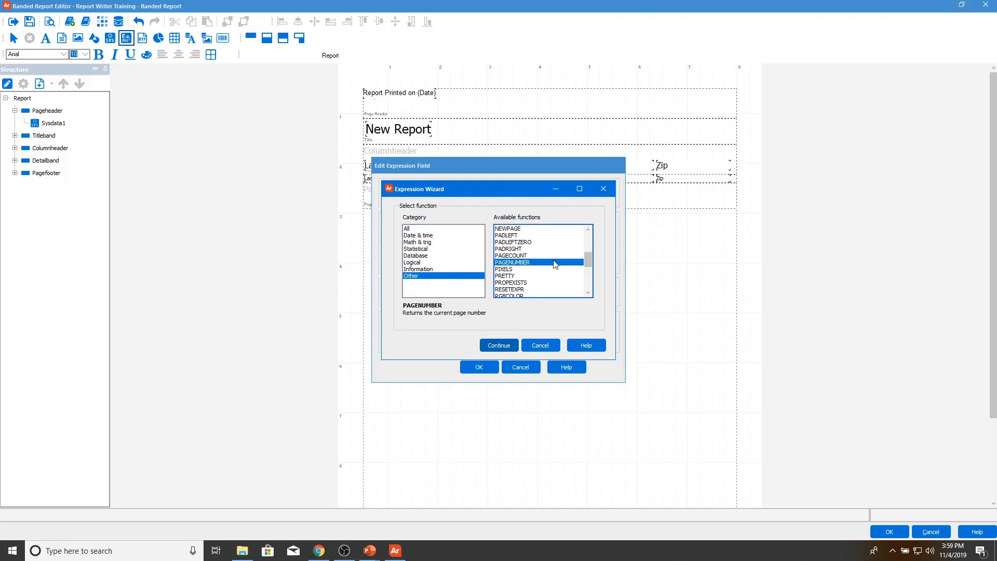
click(494, 346)
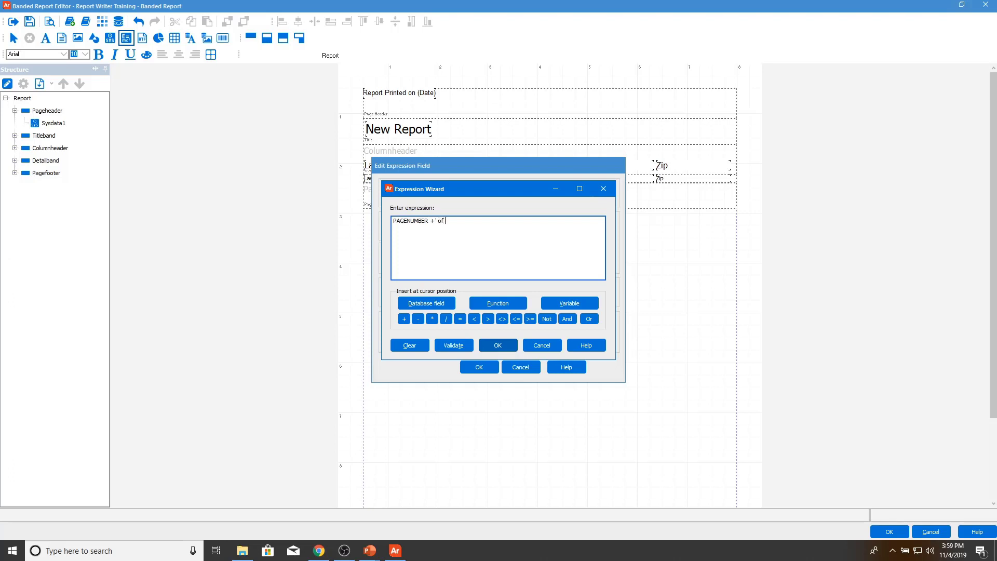
Step: Extend the expression with + ' of ' + PAGECOUNT after PAGENUMBER
text(+)
click(517, 303)
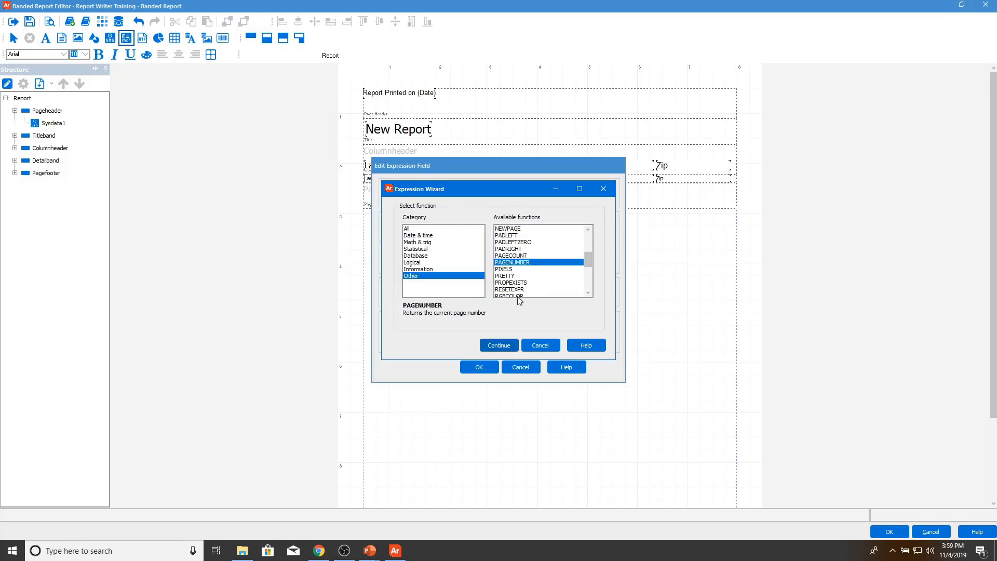
double_click(511, 255)
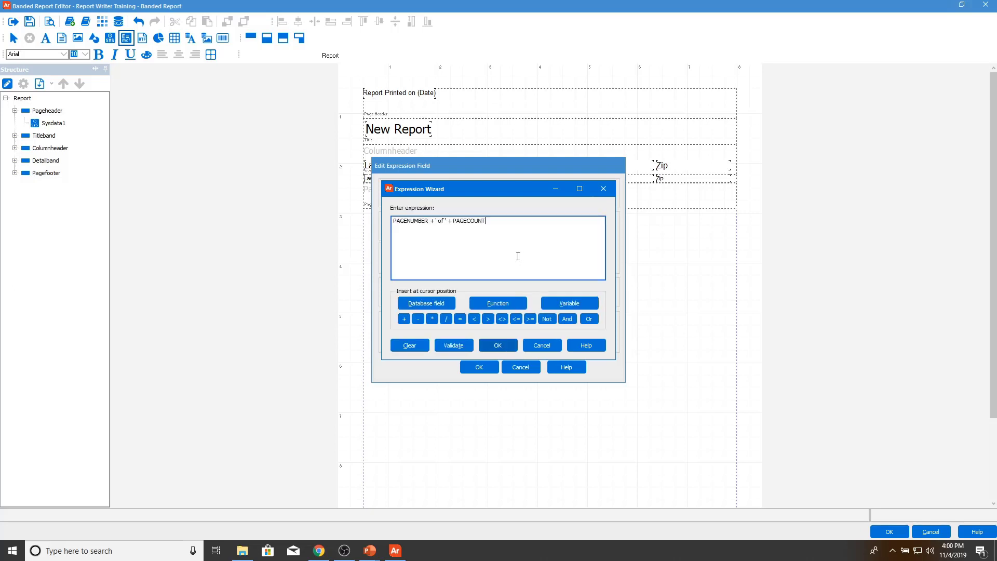
click(451, 221)
Step: Prefix the expression with 'Page ' +, validate it, and accept it
click(394, 223)
text(')
text(PF)
text(age)
text( ')
text( +)
click(455, 345)
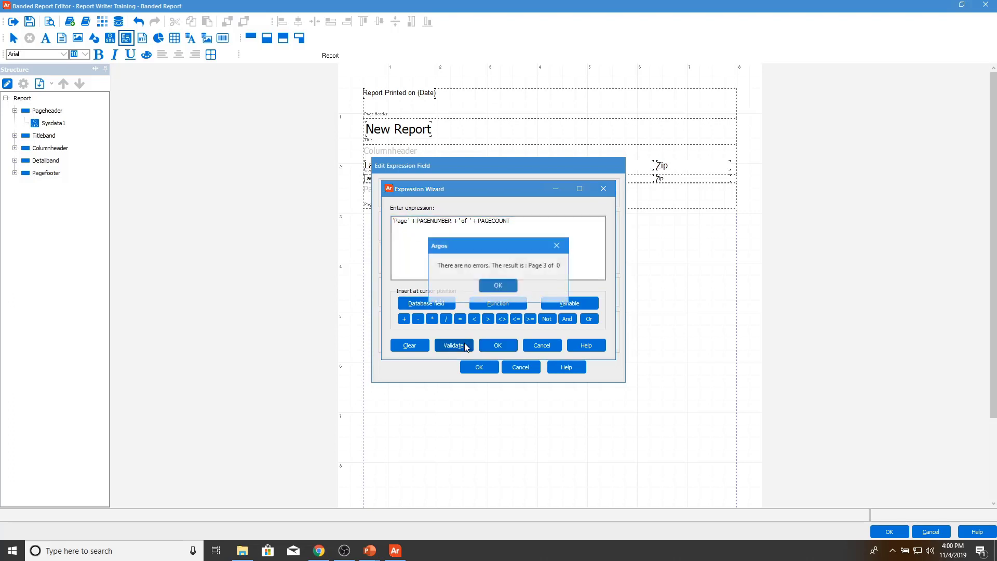
click(507, 289)
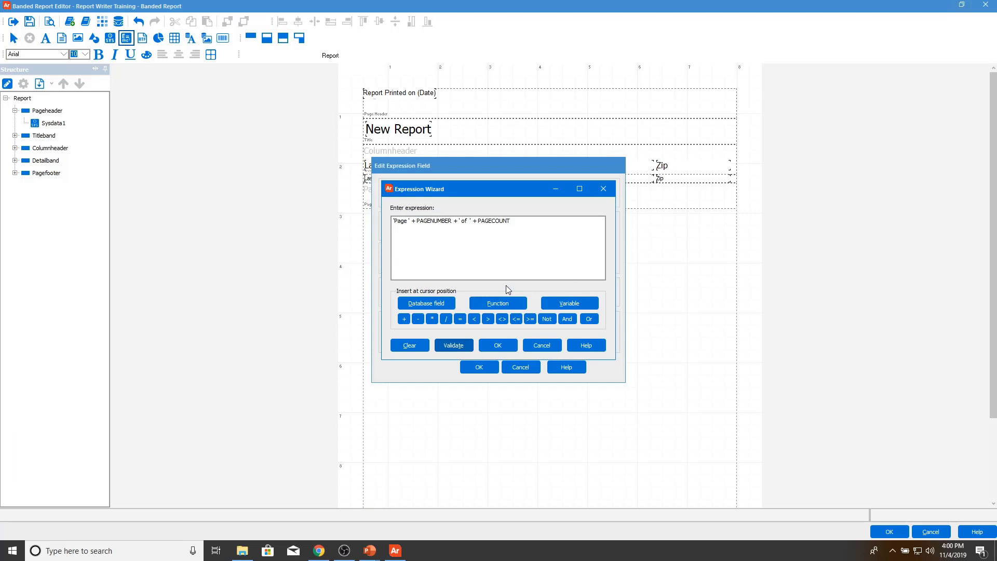
click(512, 347)
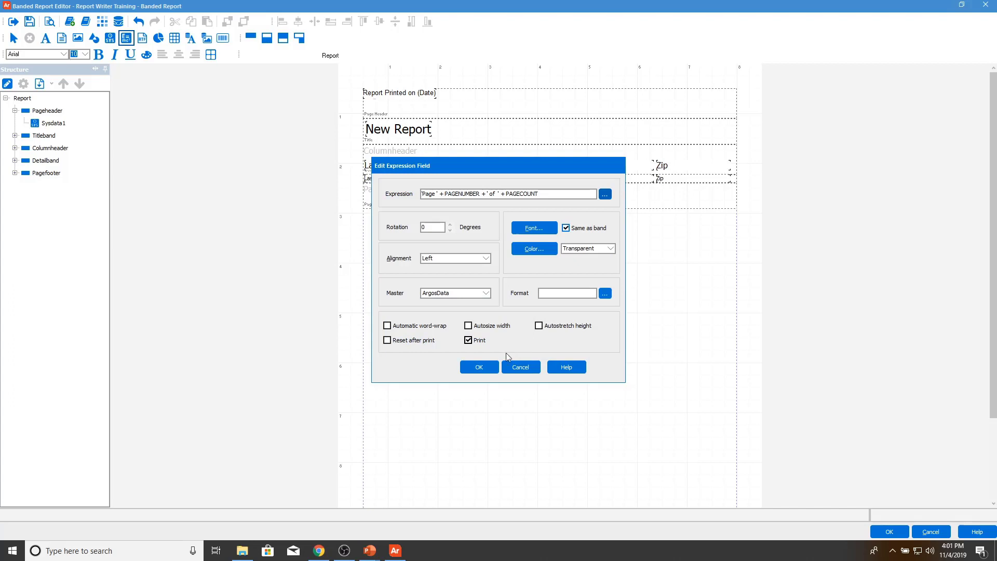
Step: Make the footer expression field centered with autosize width and add it
click(486, 258)
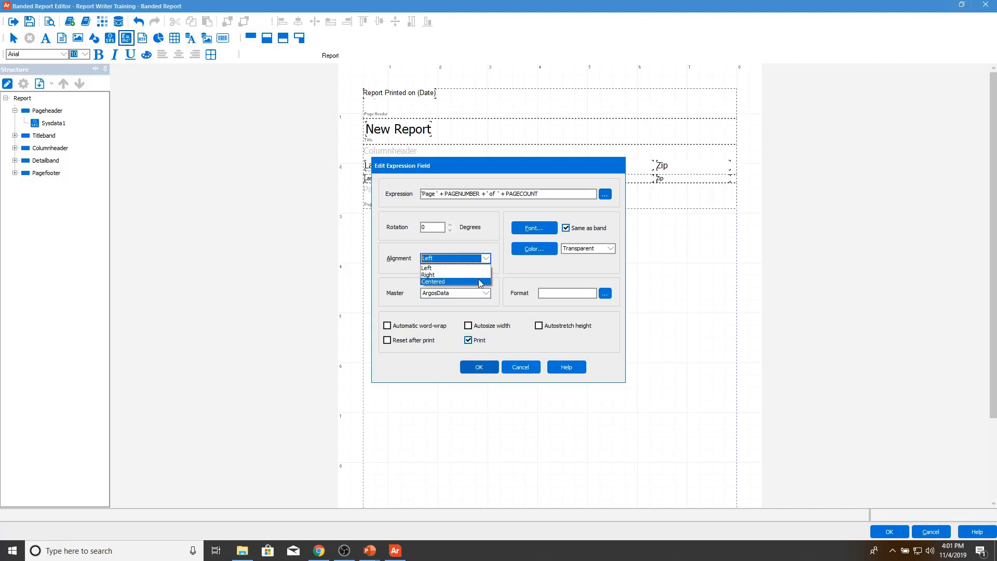
click(479, 280)
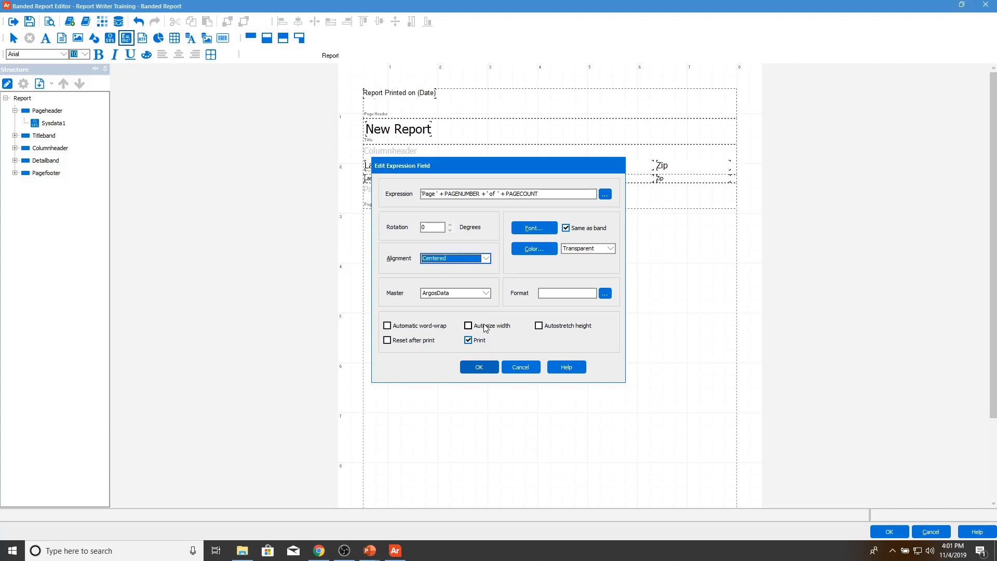
click(484, 326)
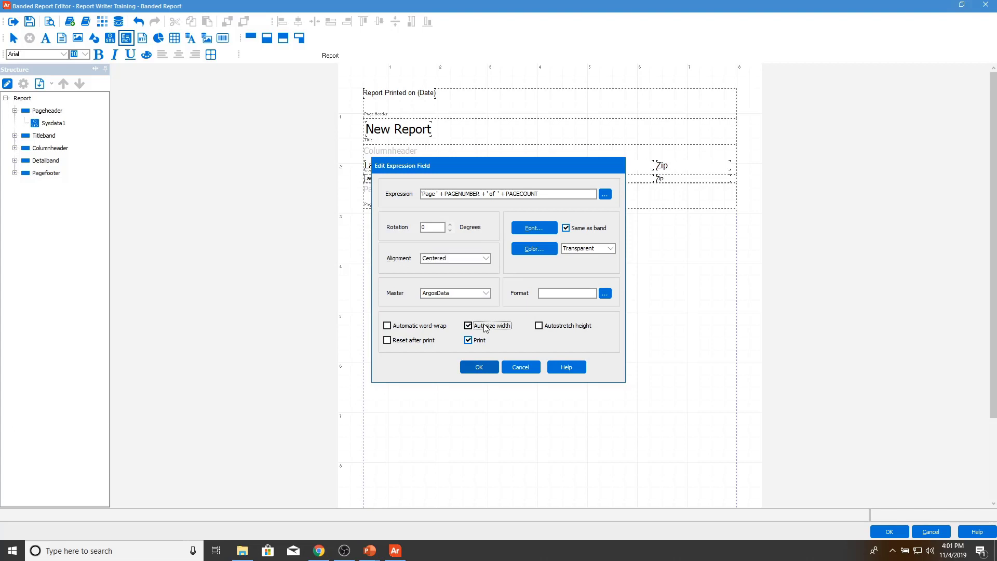
click(481, 367)
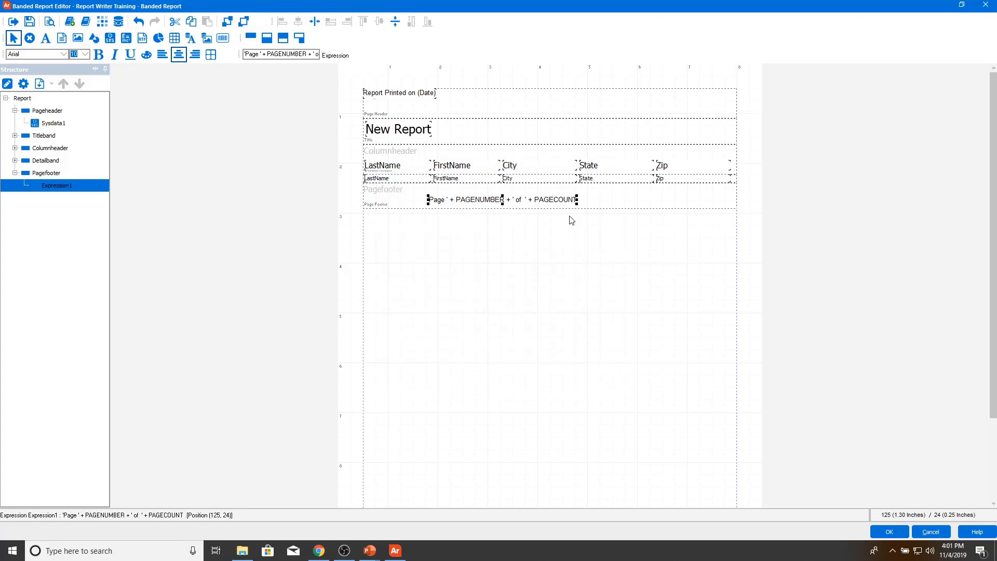
Step: Reposition the page-number expression and make the page footer band taller
drag(560, 201, 550, 201)
click(642, 202)
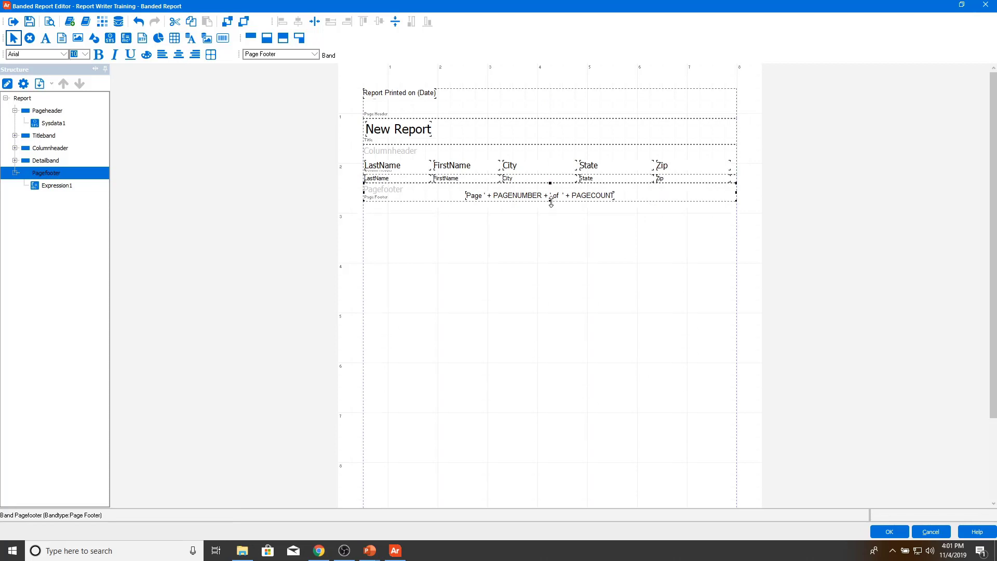
double_click(553, 196)
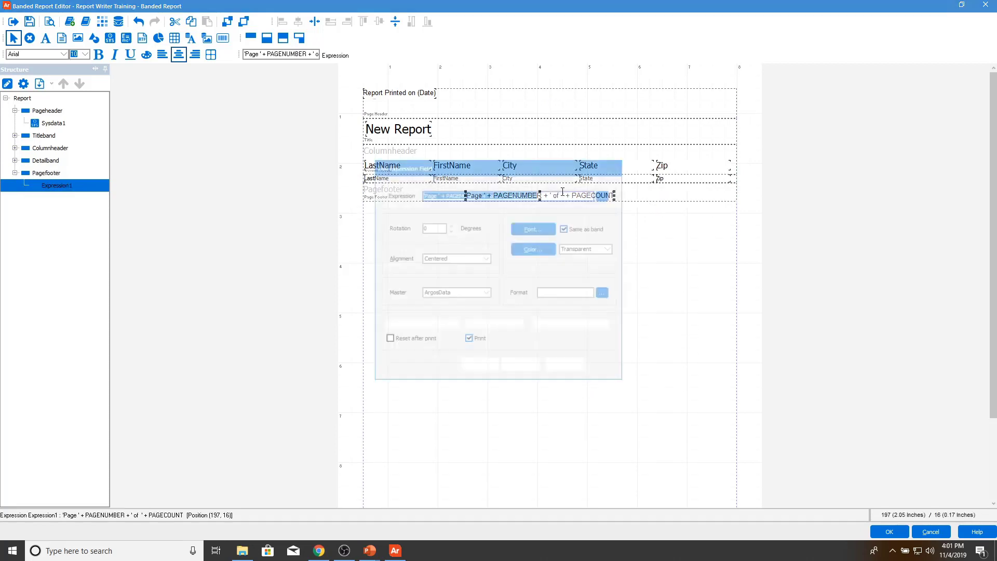
click(522, 367)
drag(575, 195, 573, 189)
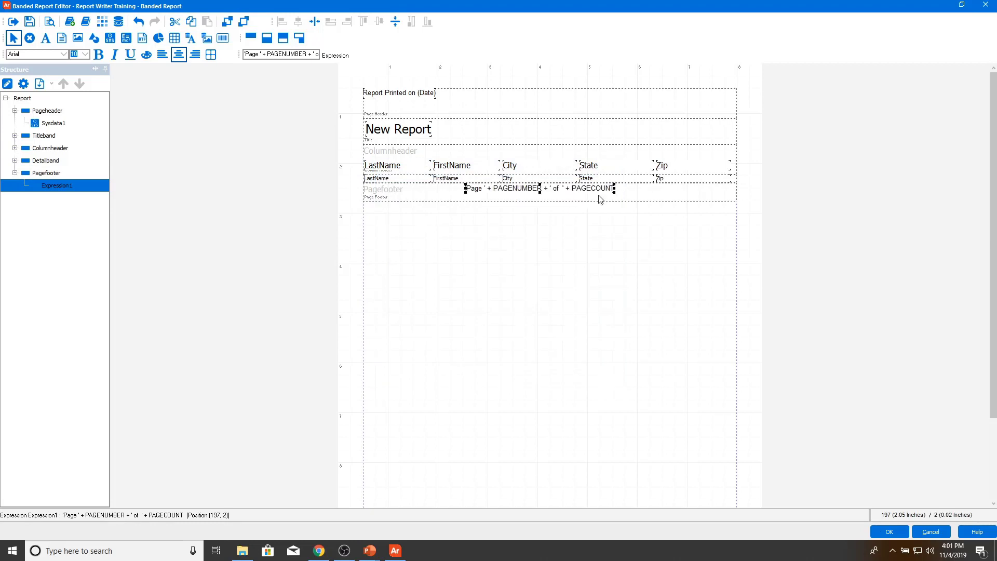
click(595, 197)
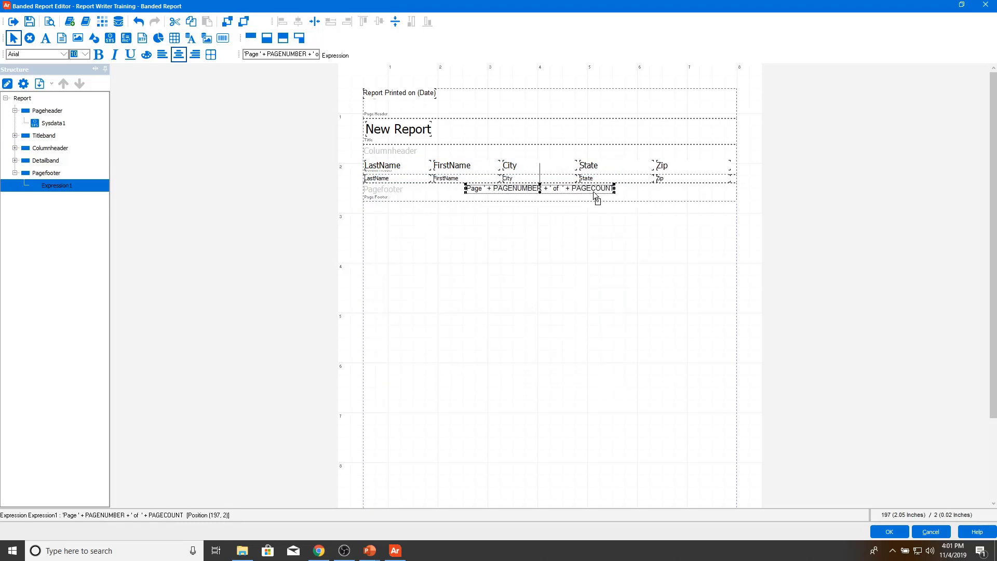
click(633, 195)
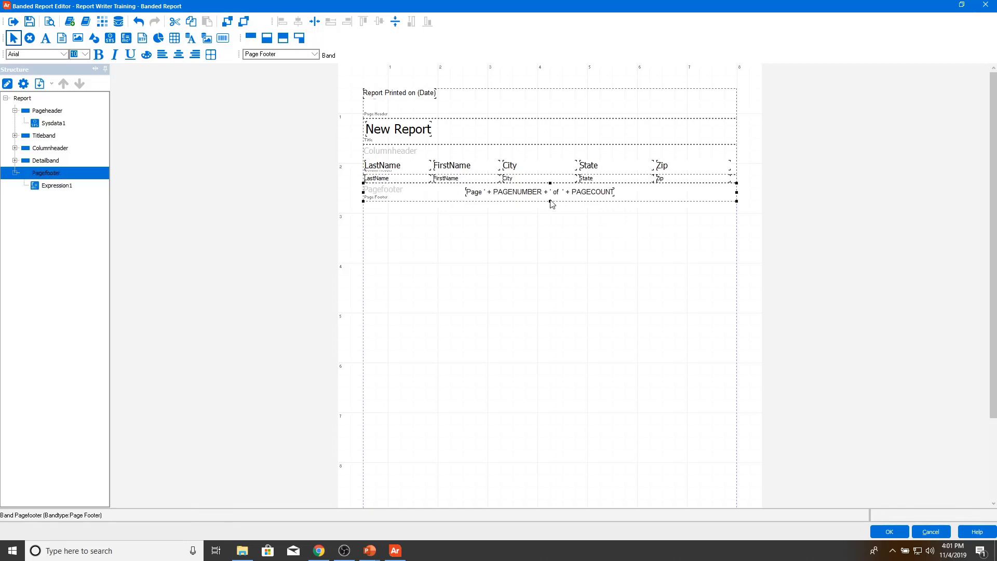
drag(550, 201, 552, 204)
Step: Center the expression horizontally and vertically in the footer, then open the New Report label's settings
click(519, 194)
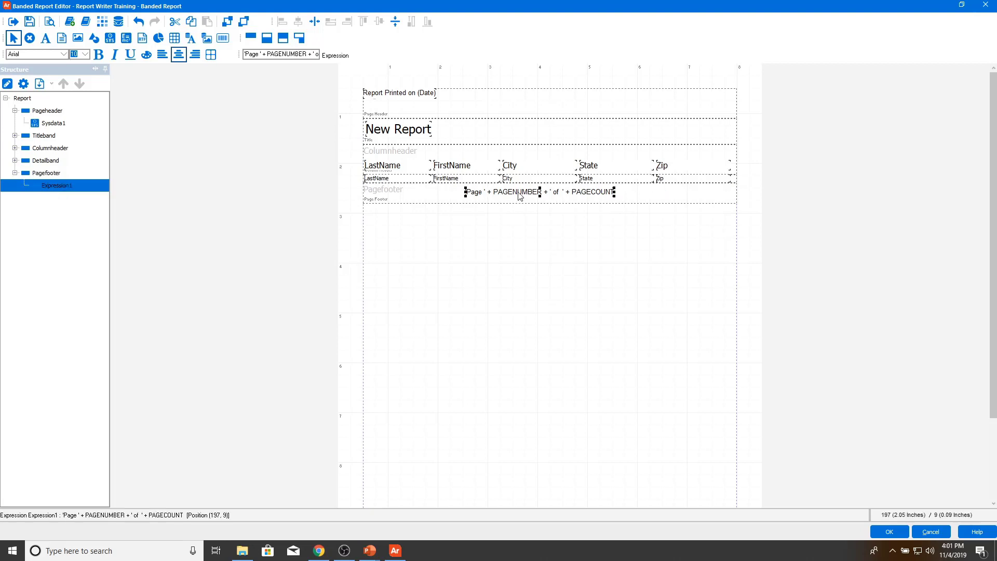
click(322, 24)
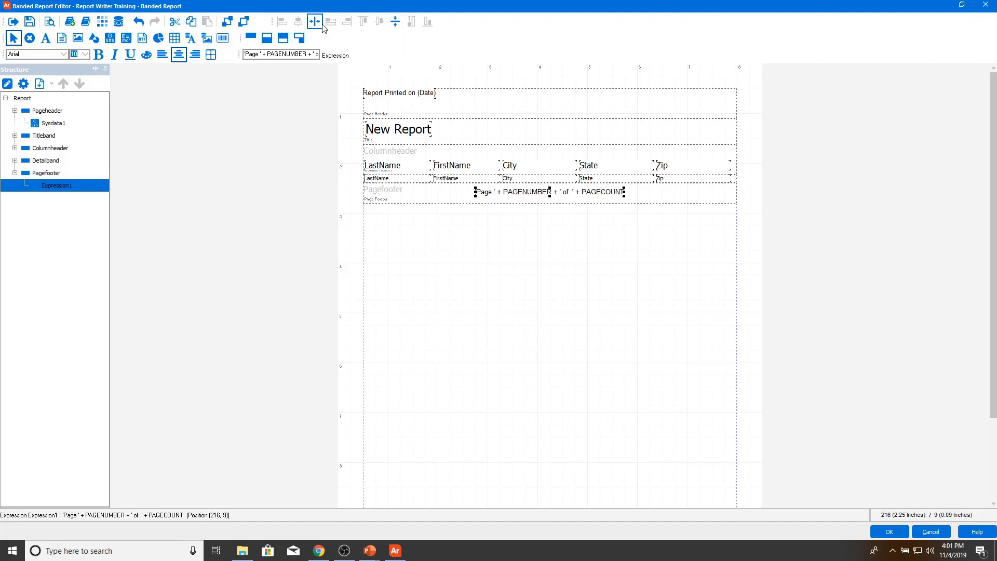
click(395, 23)
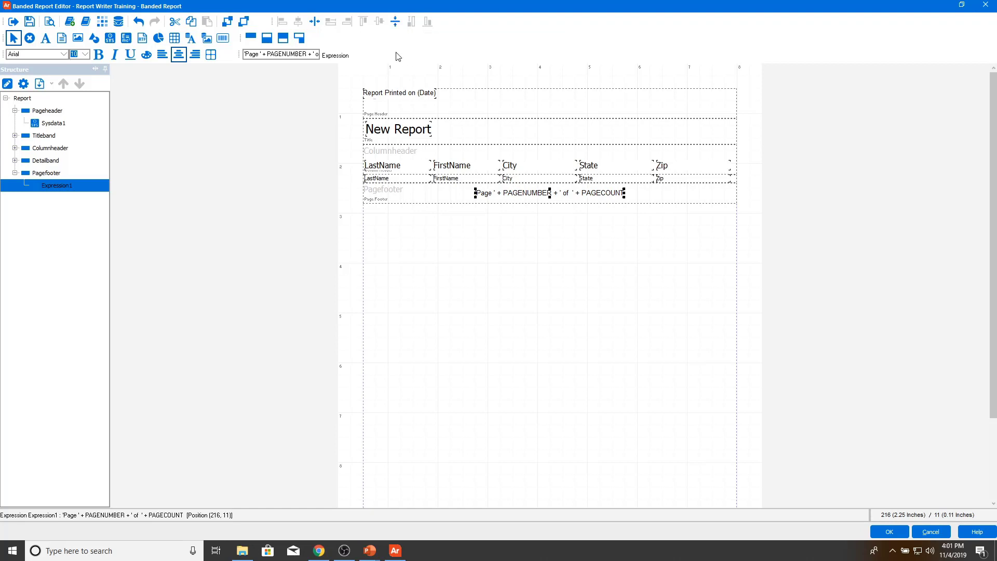
click(396, 130)
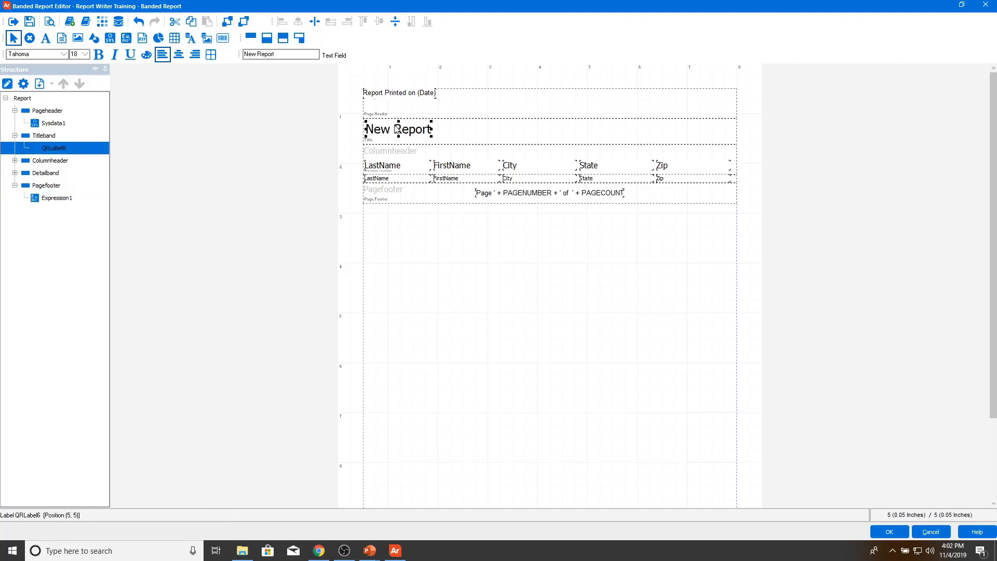
double_click(400, 135)
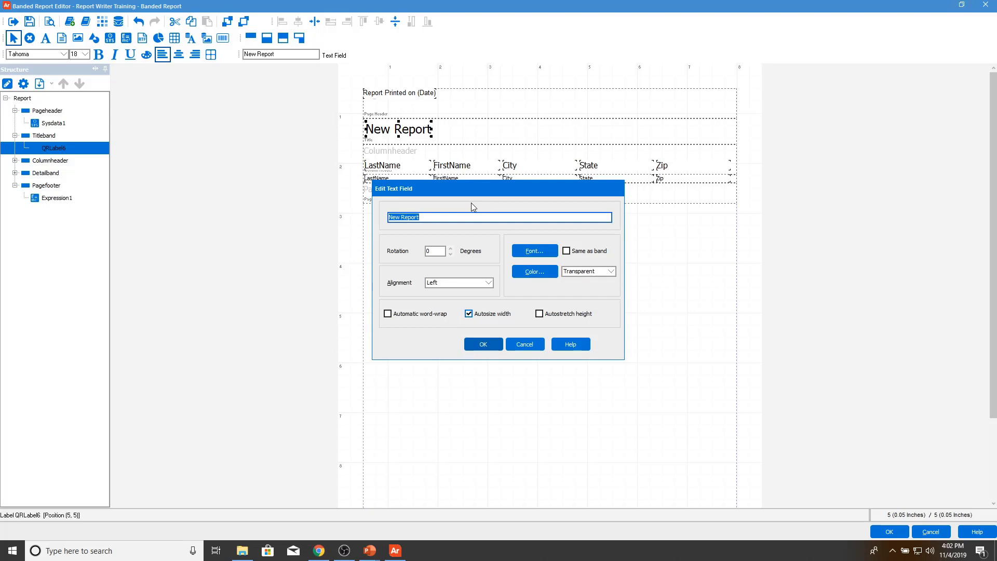
Step: Replace the title label text 'New Report' with 'Address List'
text(Address List)
Step: Set the title label's font to Verdana, size 22, colour Blue
click(532, 251)
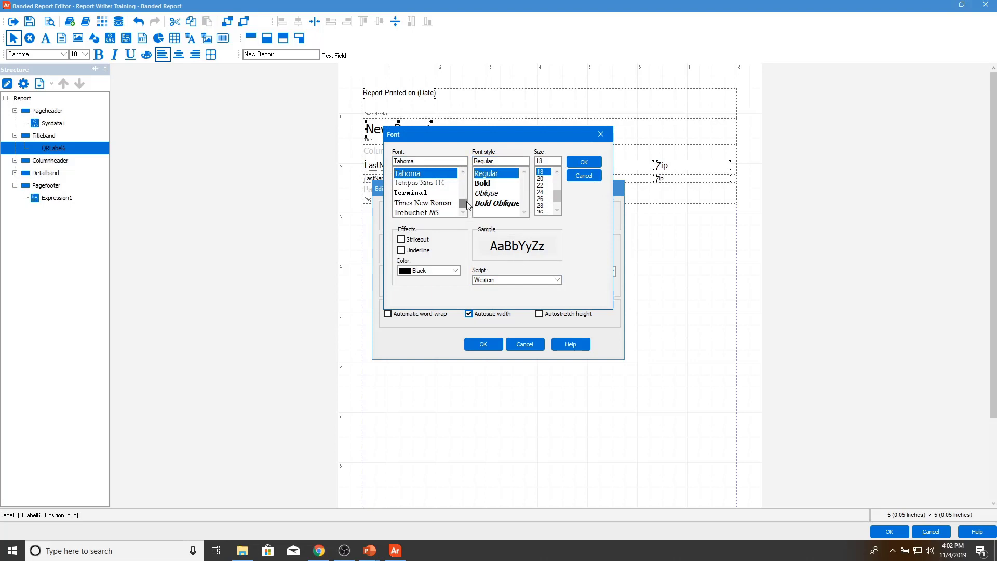
scroll(467, 204, down, 5)
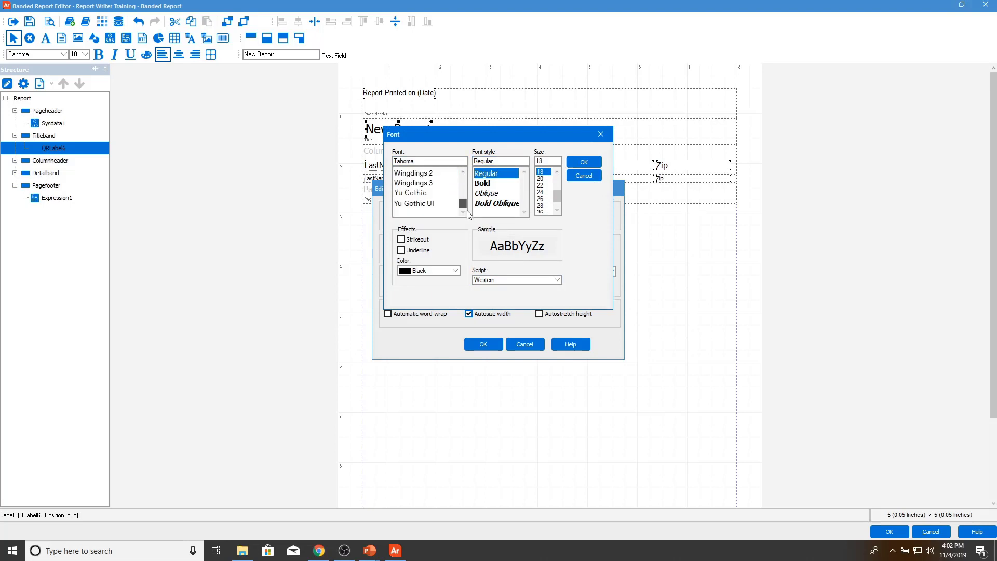
double_click(441, 161)
text(Ve)
click(412, 173)
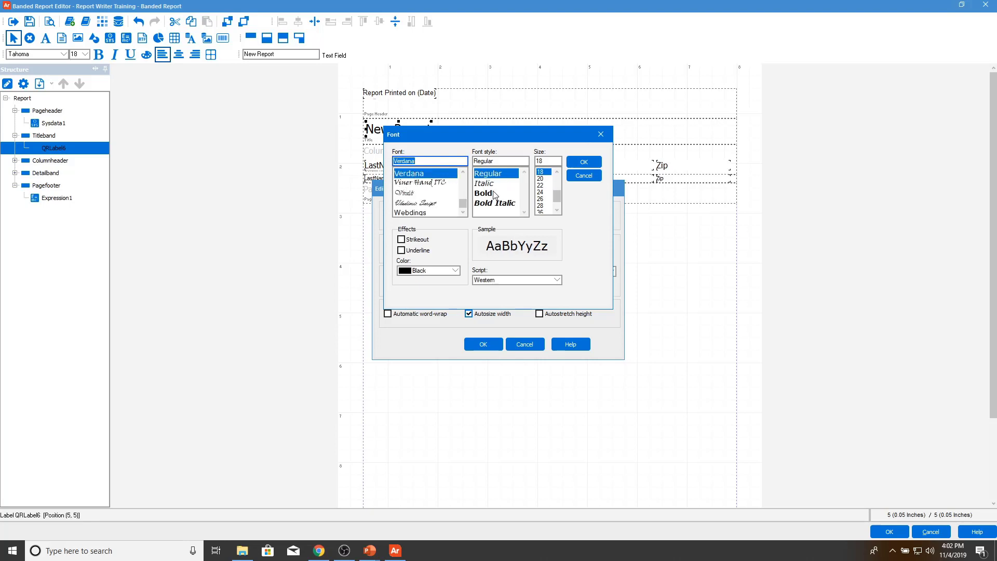
click(541, 185)
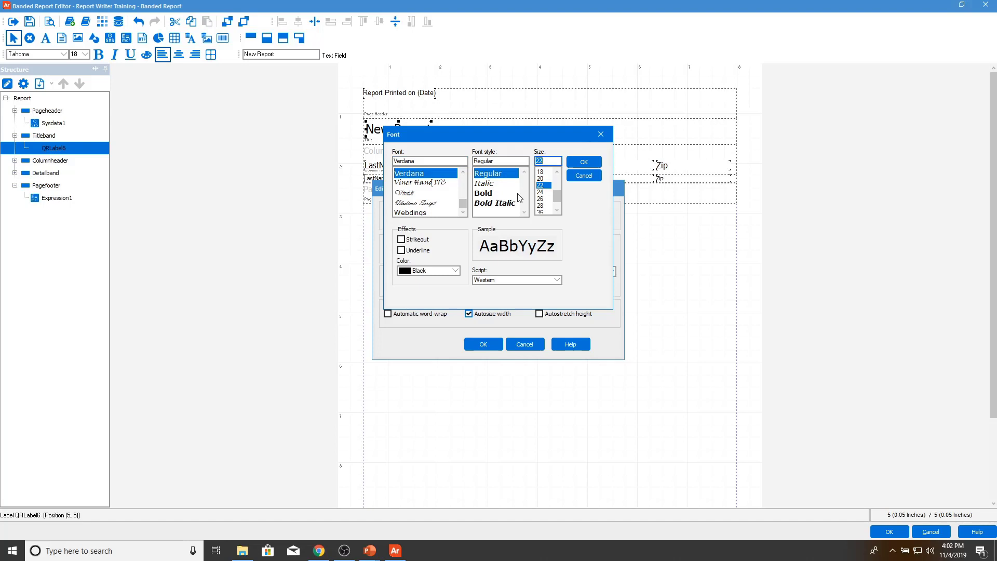
click(456, 271)
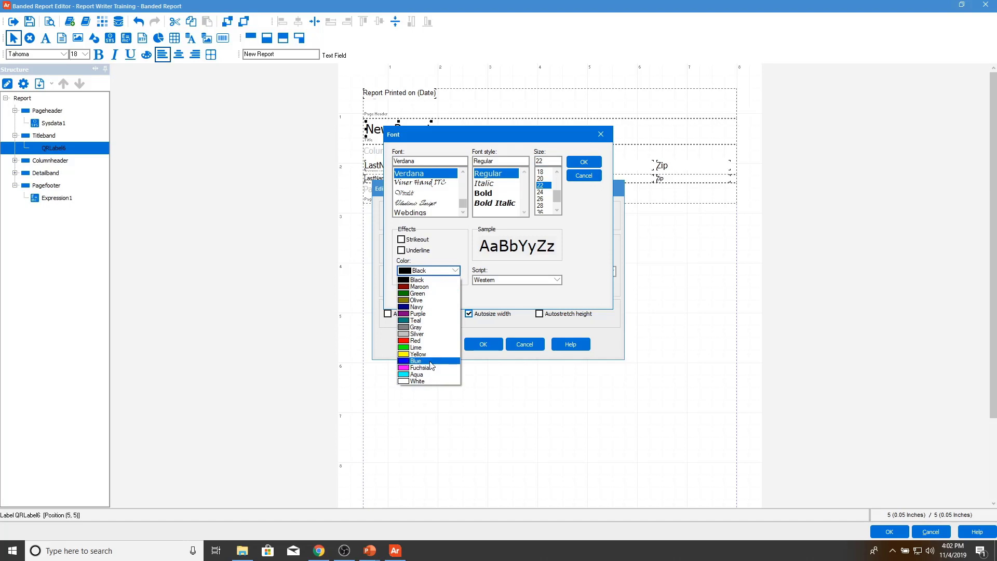
click(434, 360)
click(581, 162)
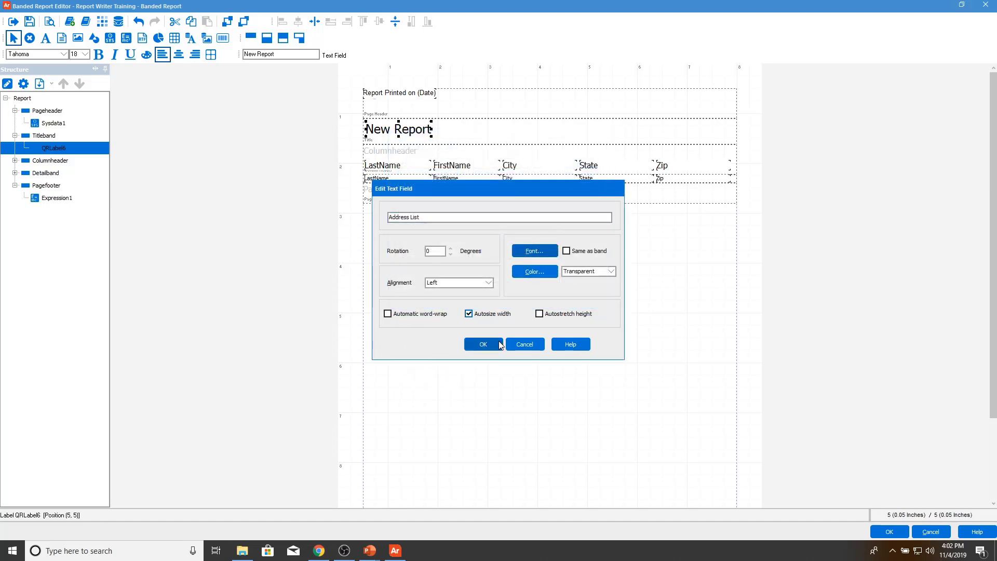
Step: Apply the Address List title changes and drag the label to the title band's right end
click(483, 344)
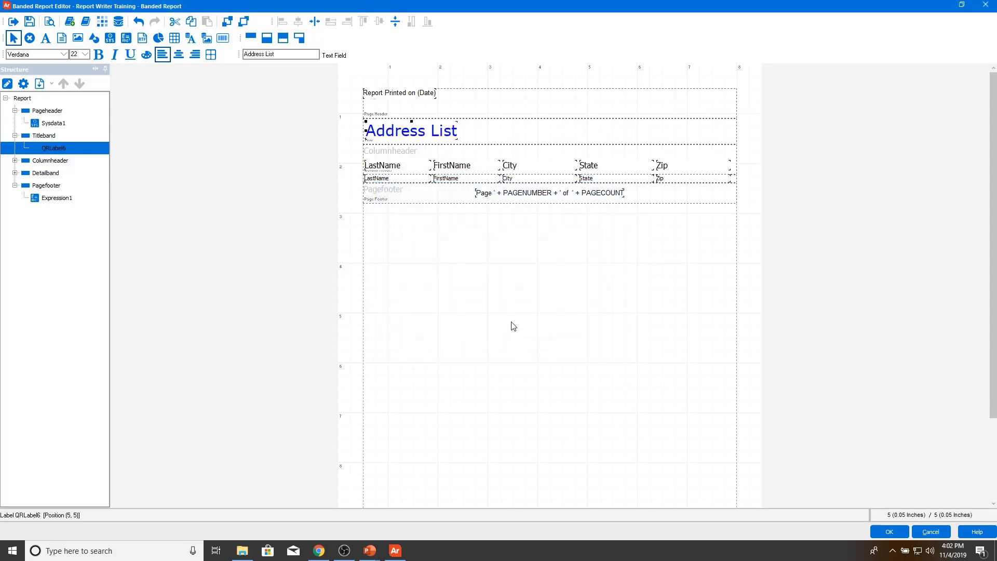
drag(440, 131, 702, 136)
click(418, 136)
drag(440, 132, 707, 131)
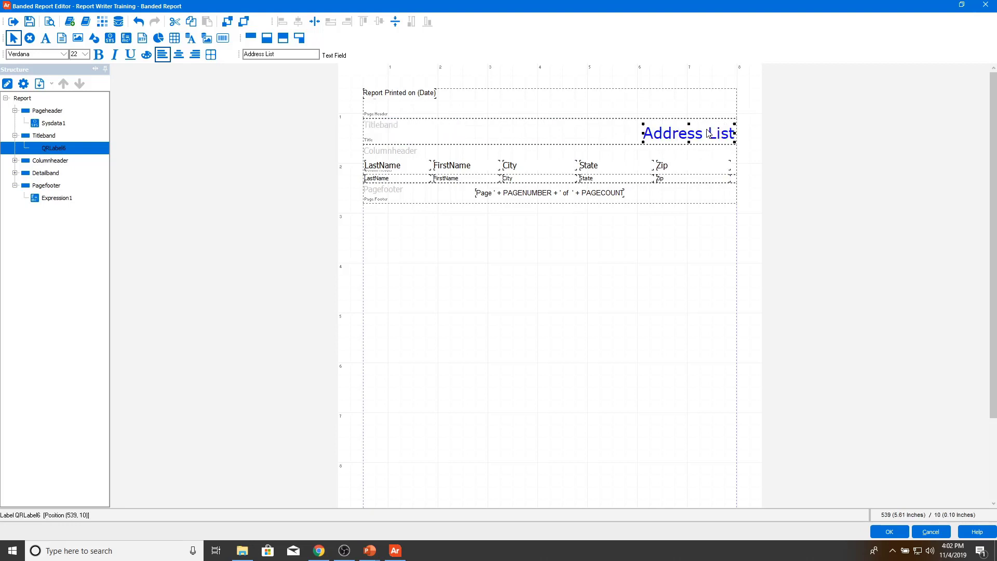
click(577, 129)
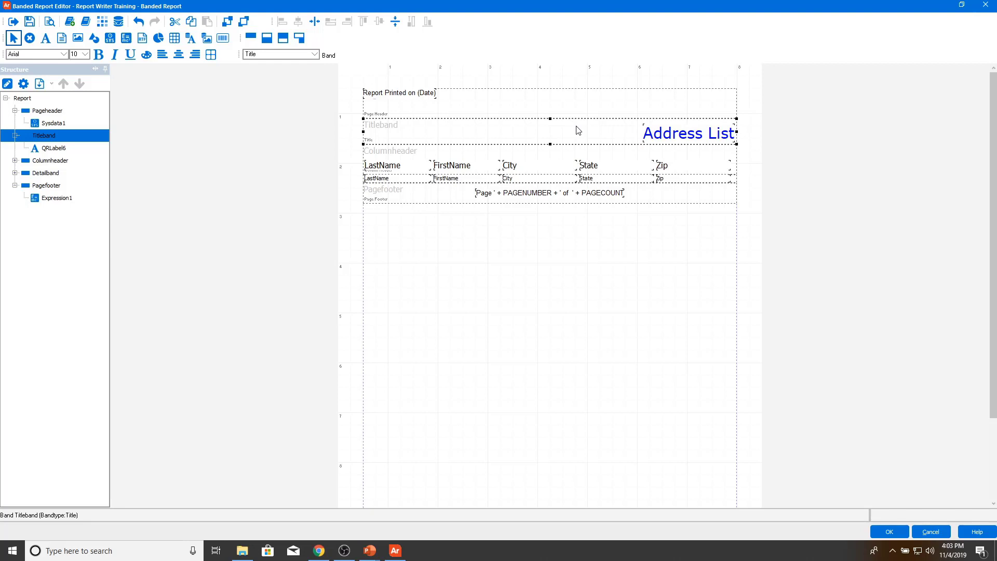
click(79, 39)
click(393, 124)
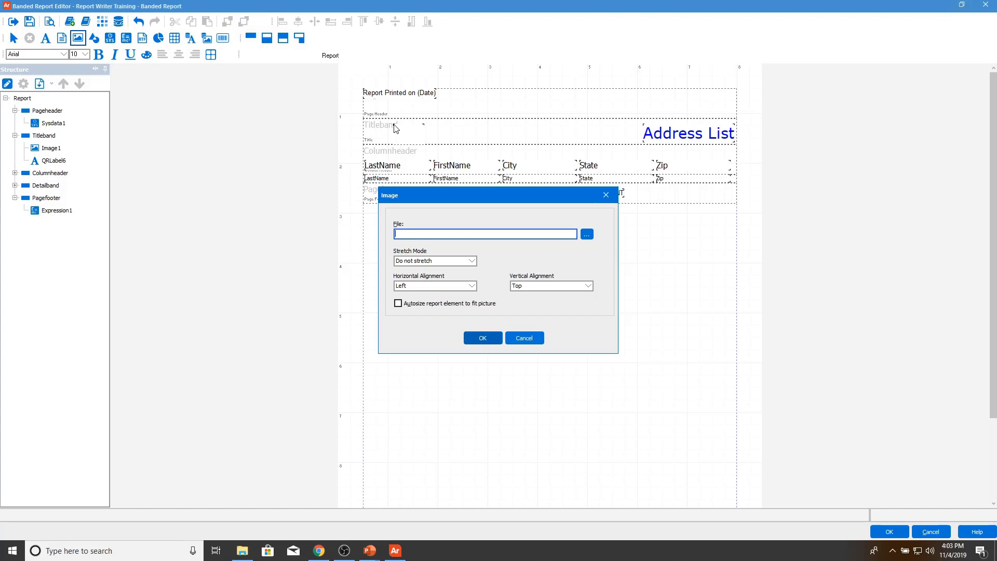
click(524, 339)
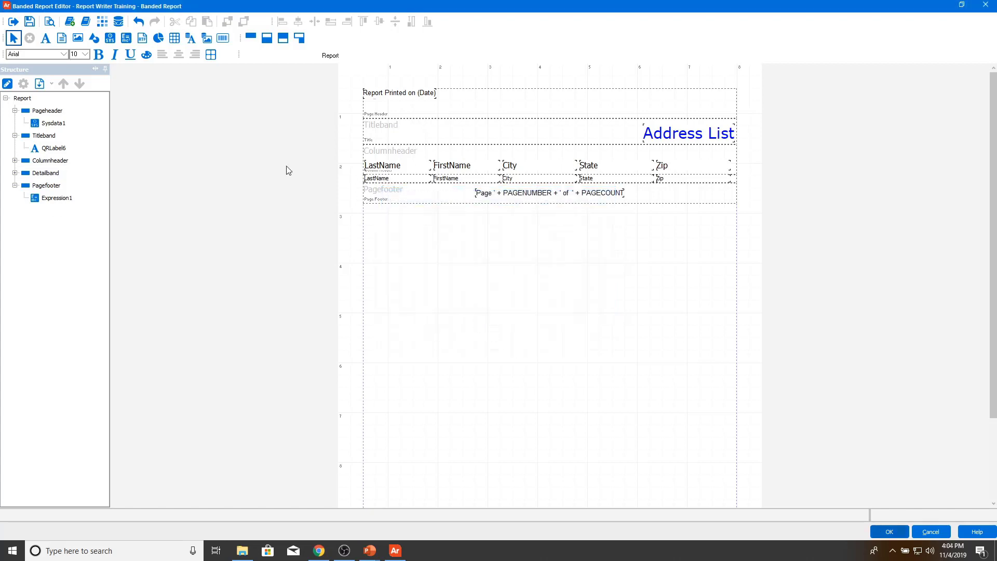
Step: Insert the title band logo object from the library and select it with the Address List heading
click(394, 139)
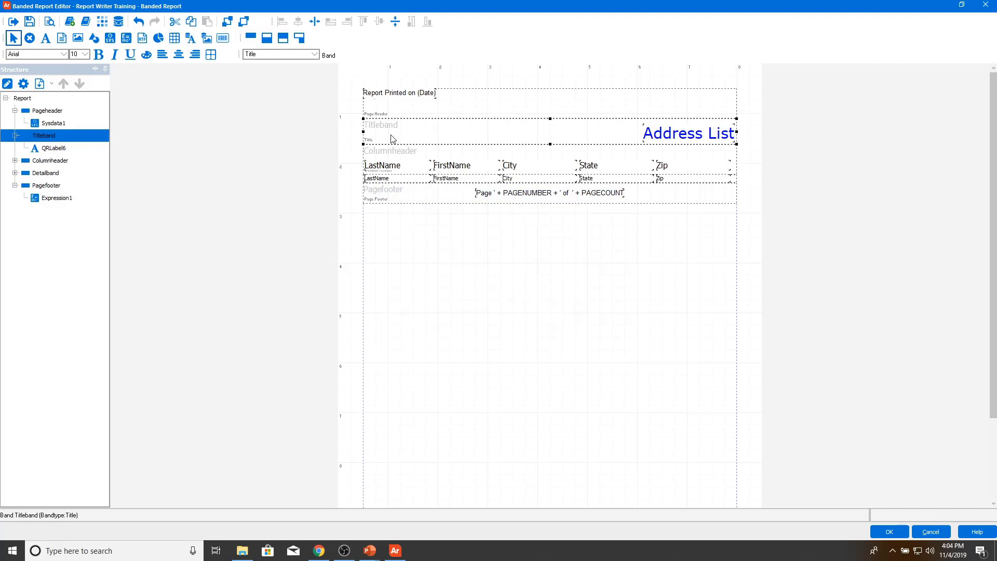
click(86, 22)
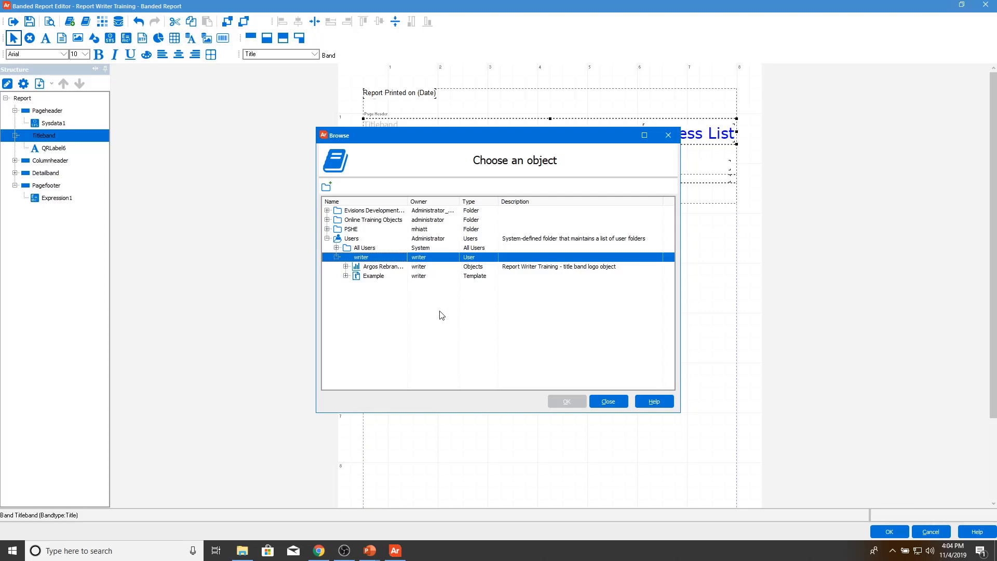
click(396, 267)
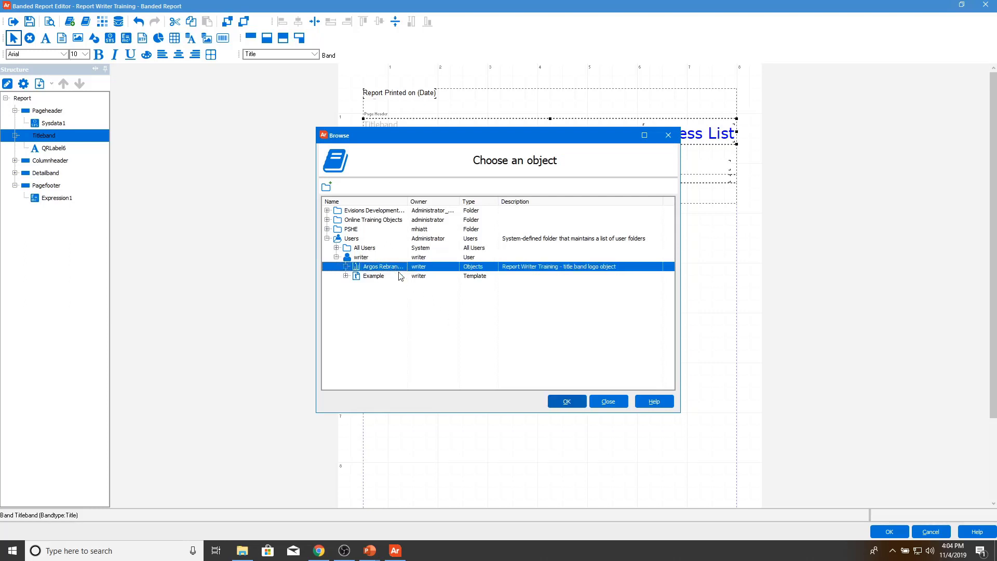
click(566, 402)
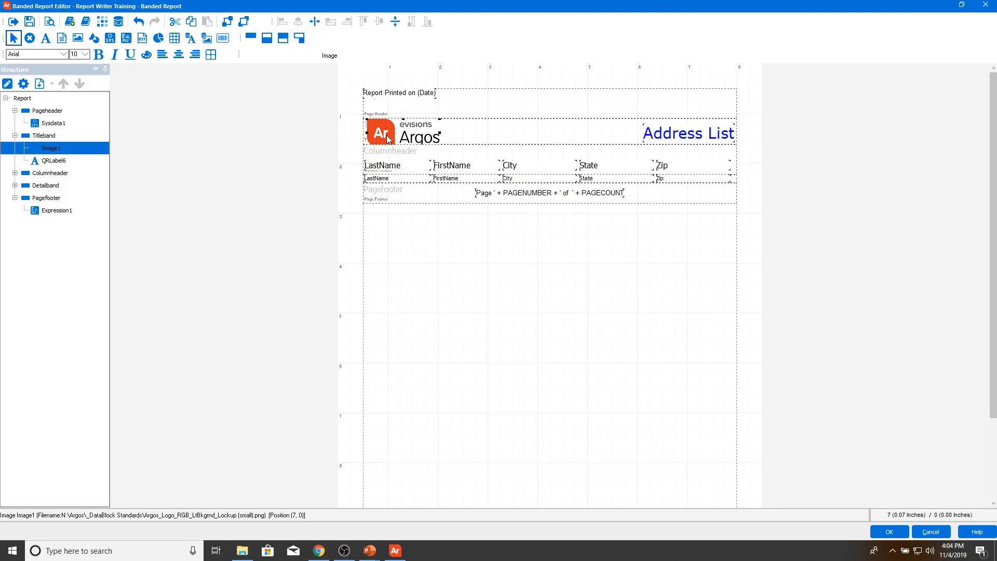
click(649, 139)
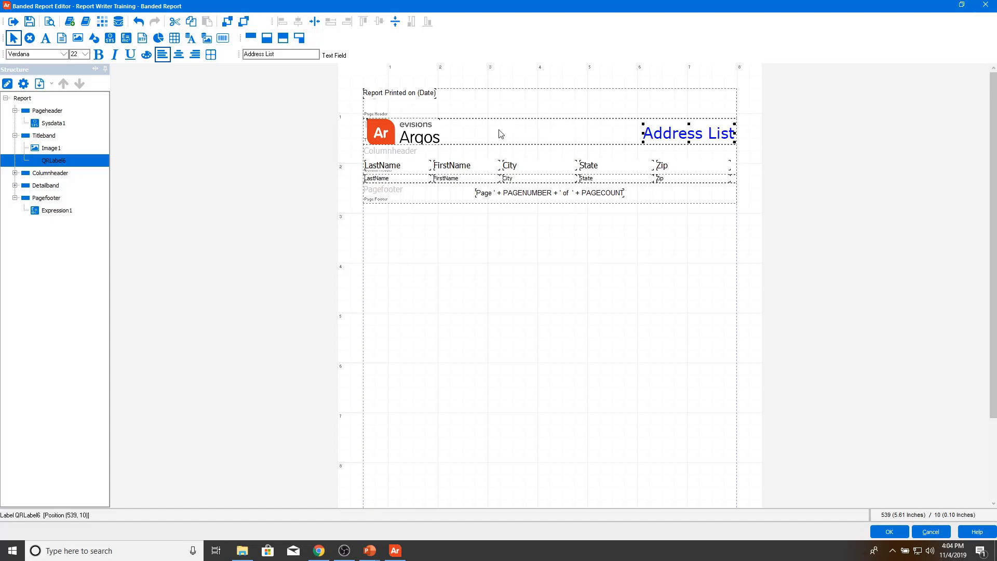
shift+click(437, 136)
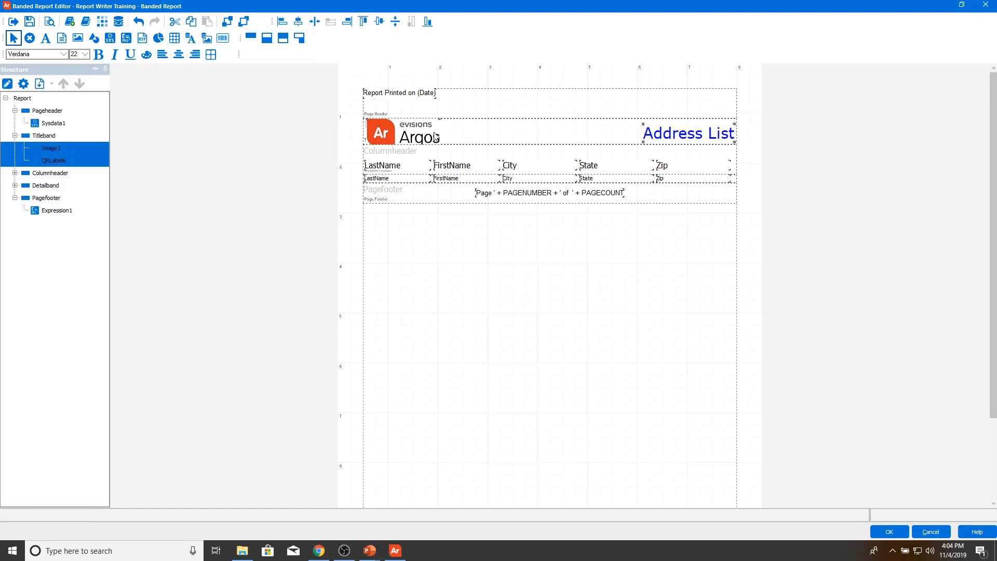
Step: Align the logo and Address List heading on their vertical centres
click(382, 24)
click(413, 168)
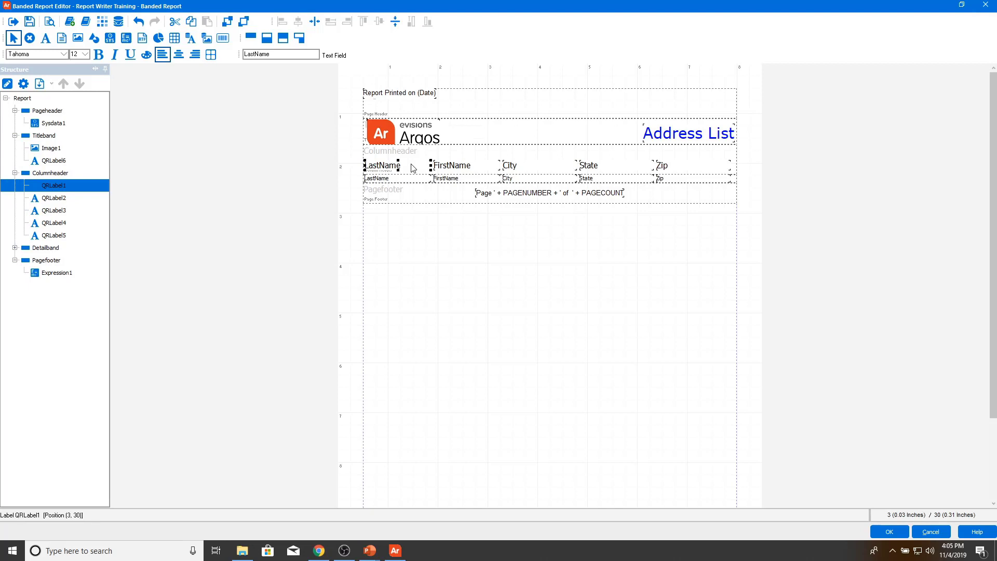
Step: Select the LastName, FirstName, City, State and Zip header labels on the report canvas
shift+click(445, 165)
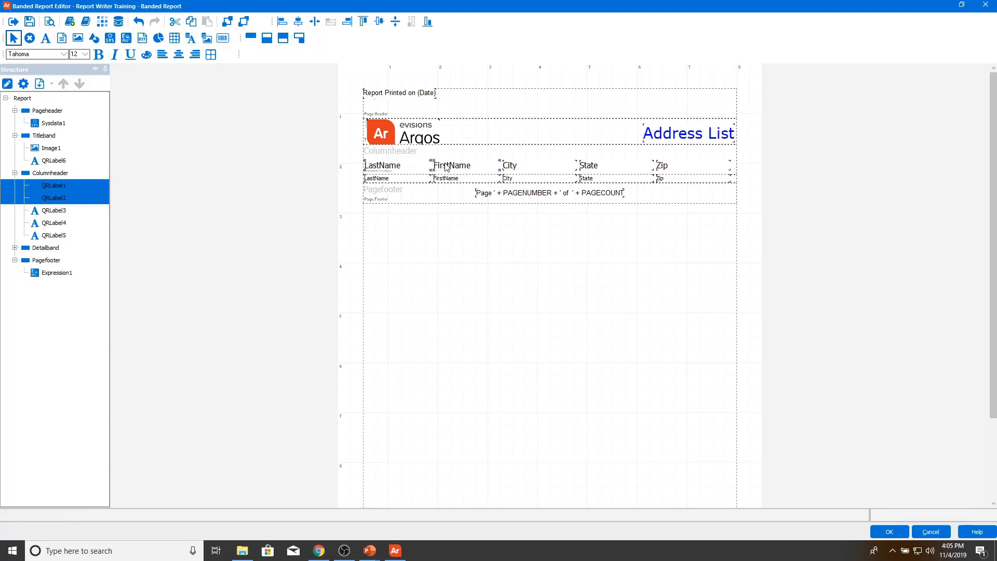
shift+click(524, 169)
shift+click(600, 172)
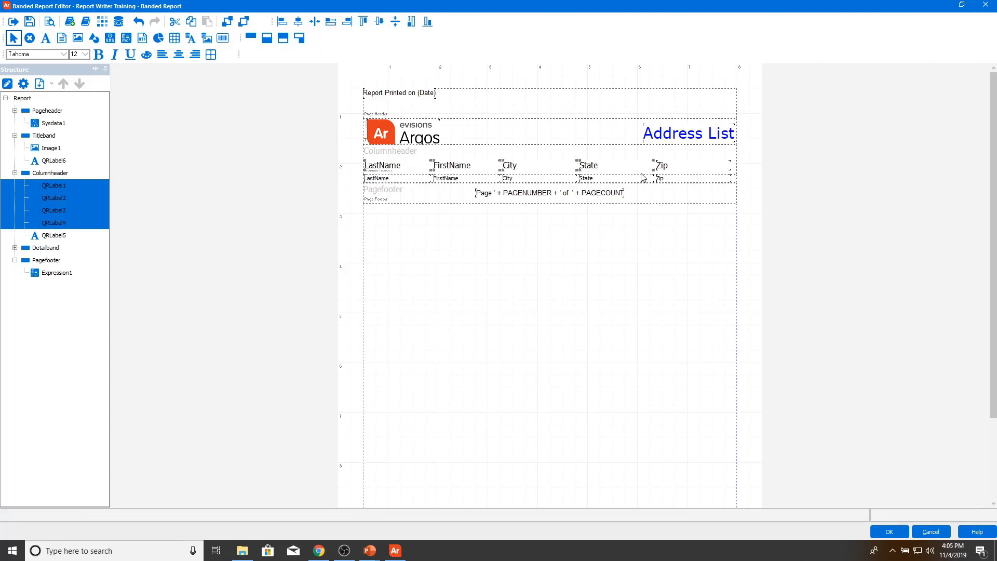
shift+click(670, 168)
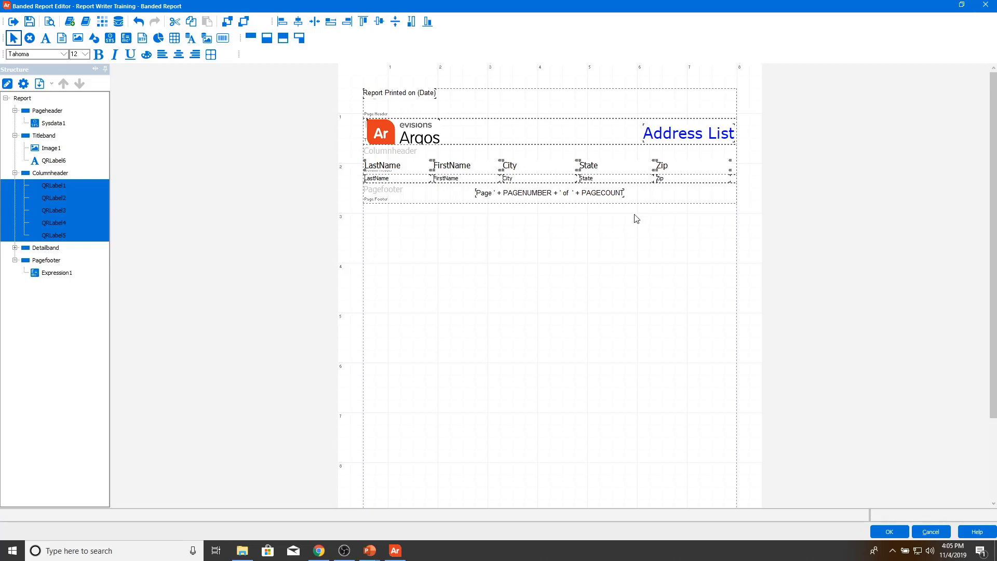
click(618, 239)
drag(707, 151, 393, 174)
Step: Select QRLabel1 through QRLabel5 in the Structure tree to edit their shared properties
click(21, 124)
click(71, 188)
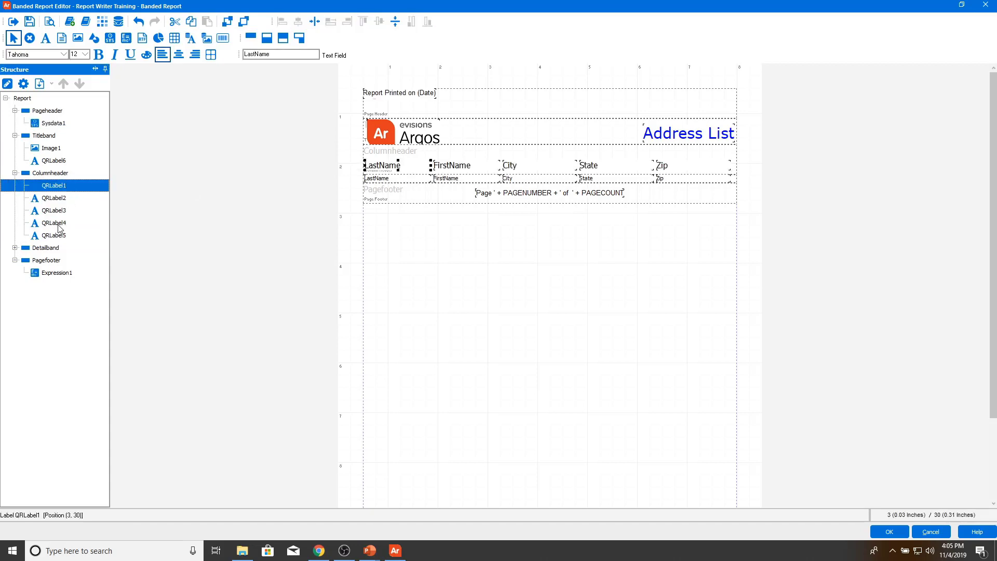
ctrl+click(61, 234)
ctrl+click(61, 222)
ctrl+click(64, 209)
ctrl+click(61, 198)
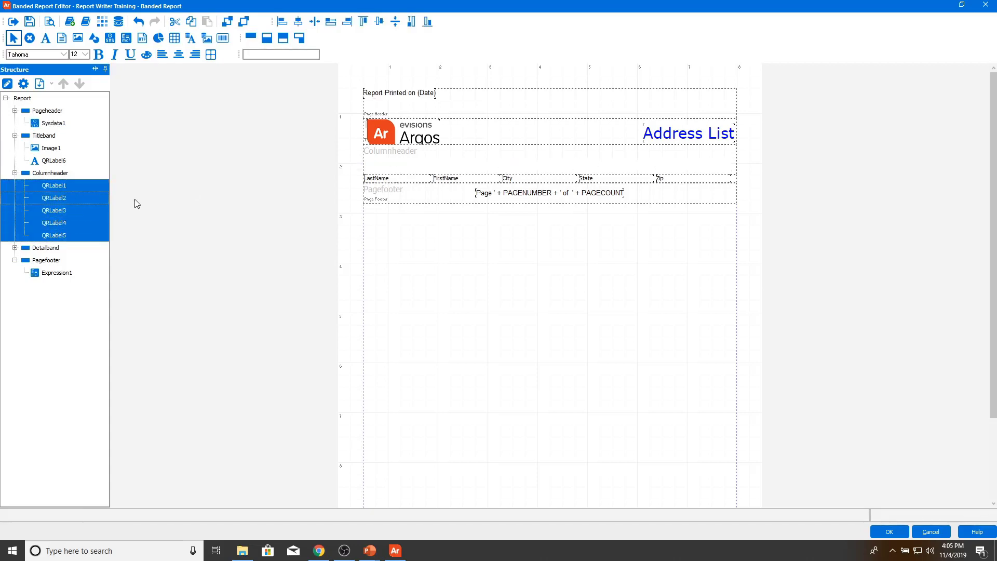
click(57, 173)
shift+click(61, 235)
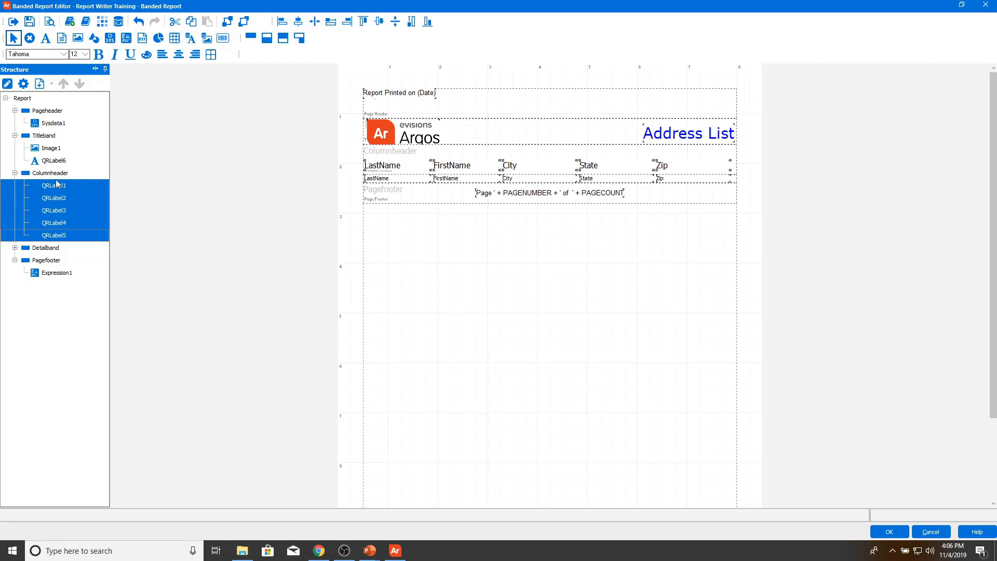
click(8, 83)
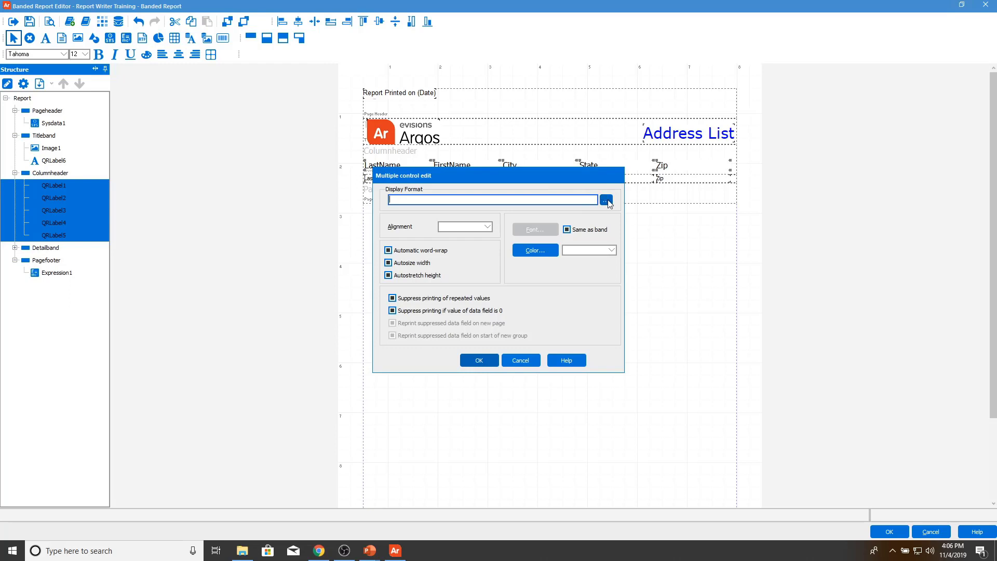
Step: Give the labels the band's font, a Transparent background and Left alignment
click(568, 230)
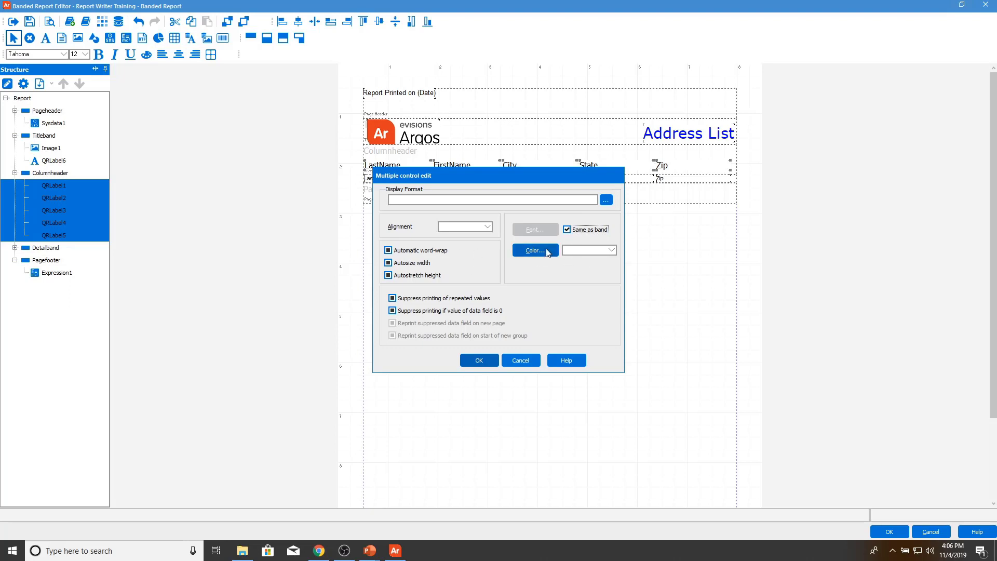
click(578, 250)
click(576, 274)
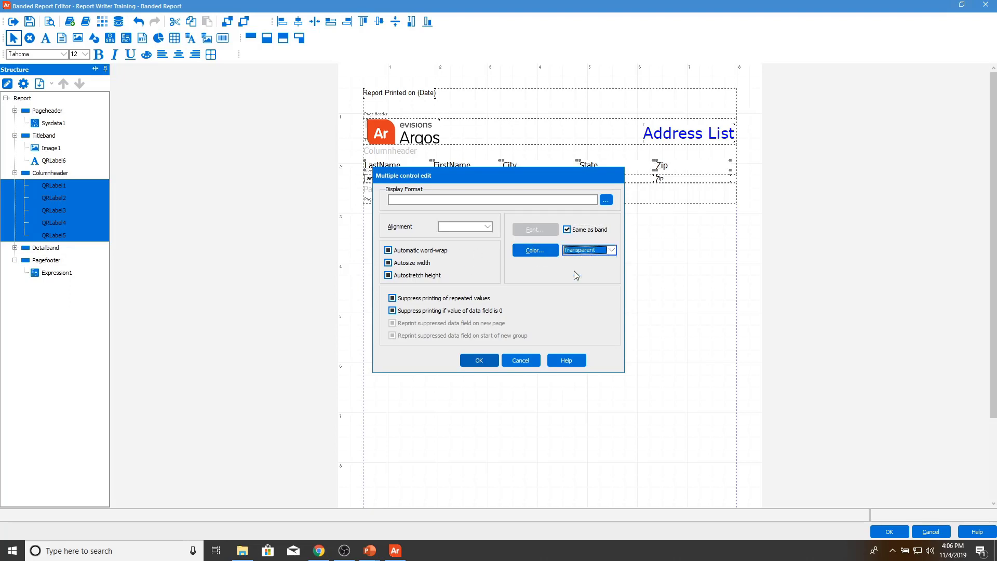
click(475, 229)
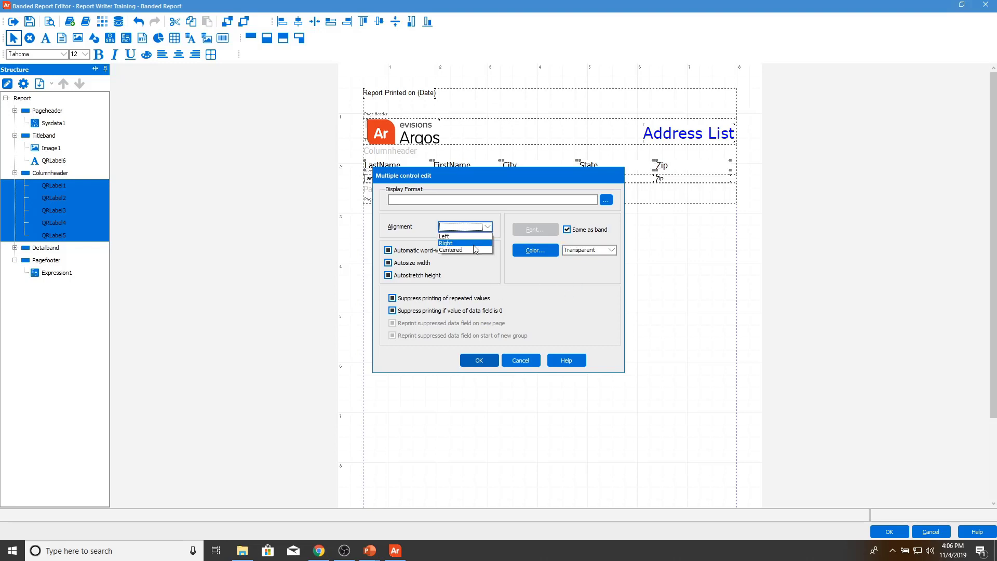
click(477, 242)
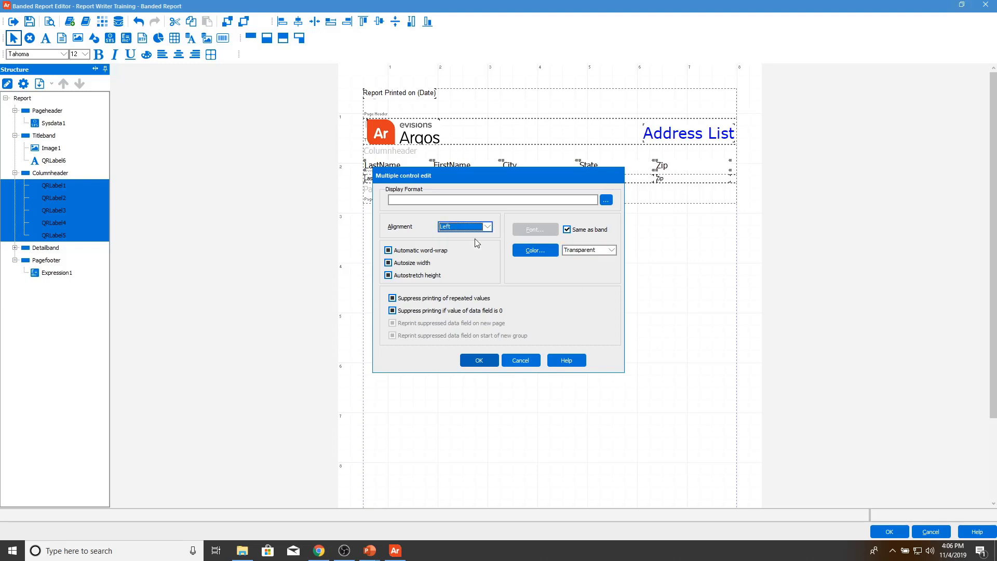
Step: Turn off word-wrap, autosize, autostretch and the suppress options, then apply the changes
click(429, 253)
click(420, 264)
click(419, 275)
click(418, 275)
click(420, 298)
click(420, 298)
click(423, 310)
click(422, 310)
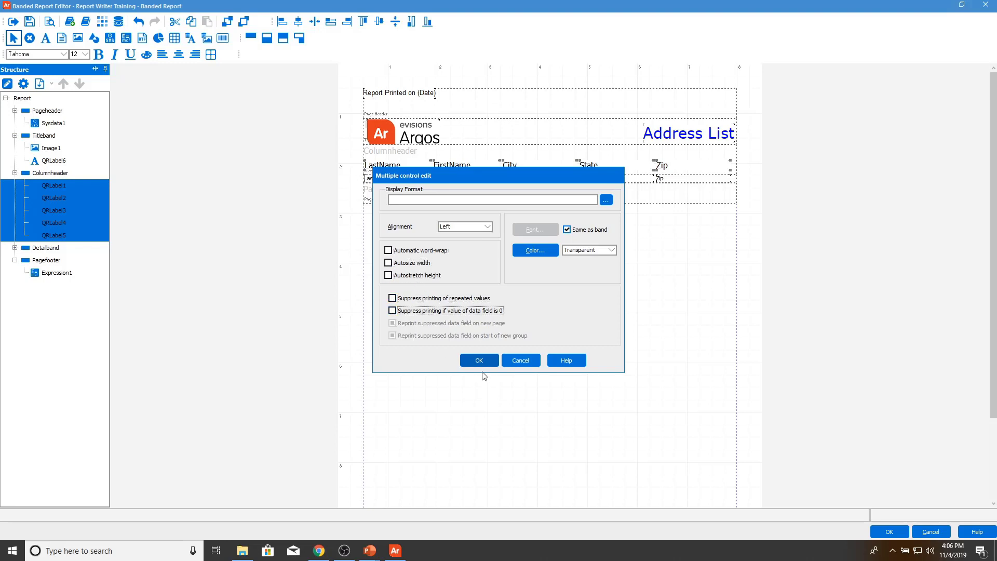
click(481, 364)
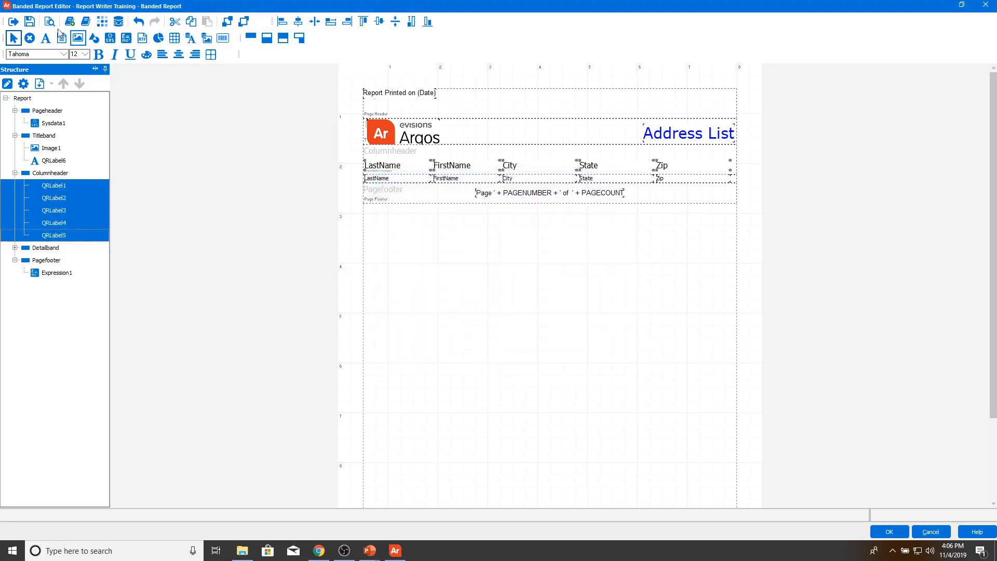
Step: Save the report, preview page 1 with the logo, Address List heading and address rows, then close the preview
click(30, 22)
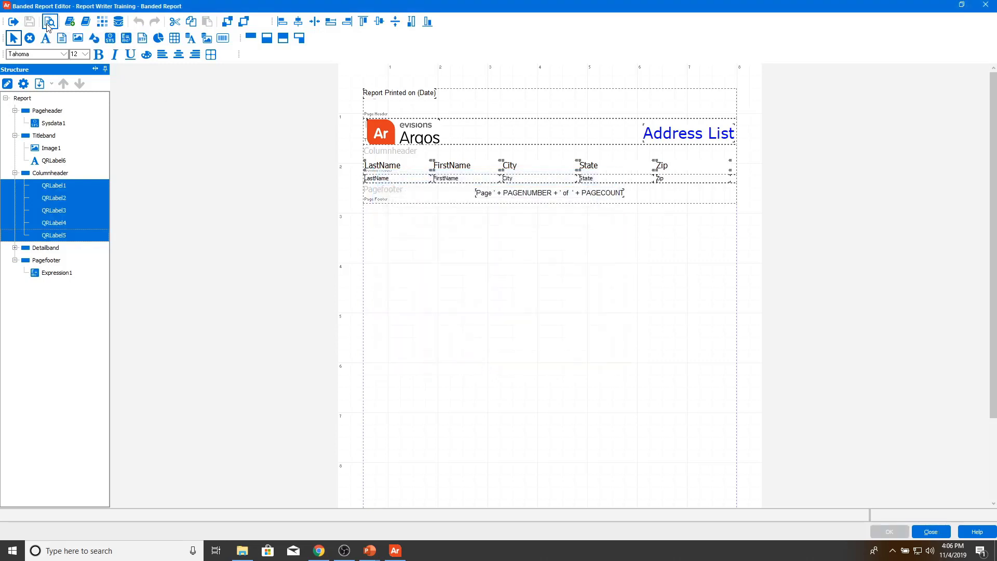
click(49, 22)
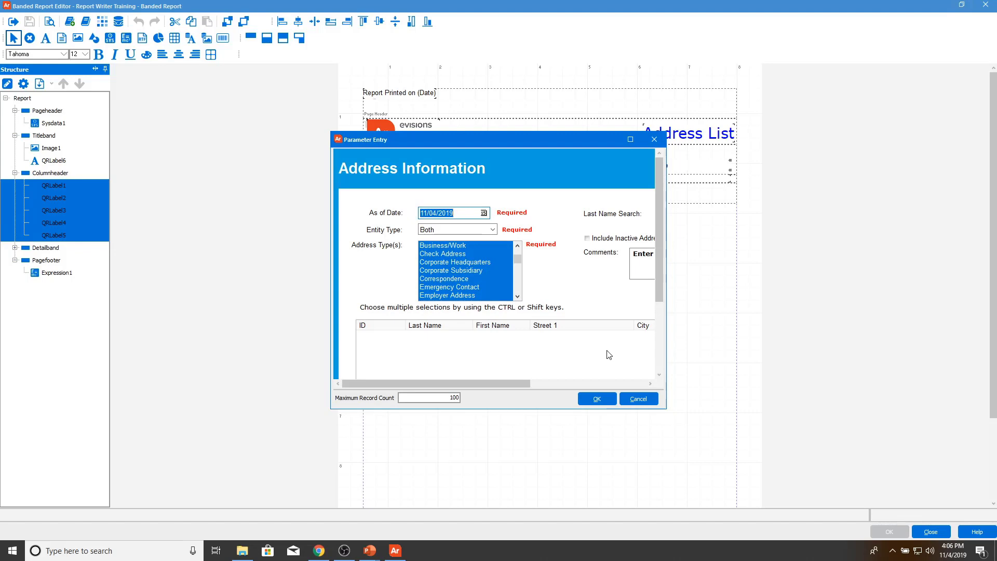
click(599, 398)
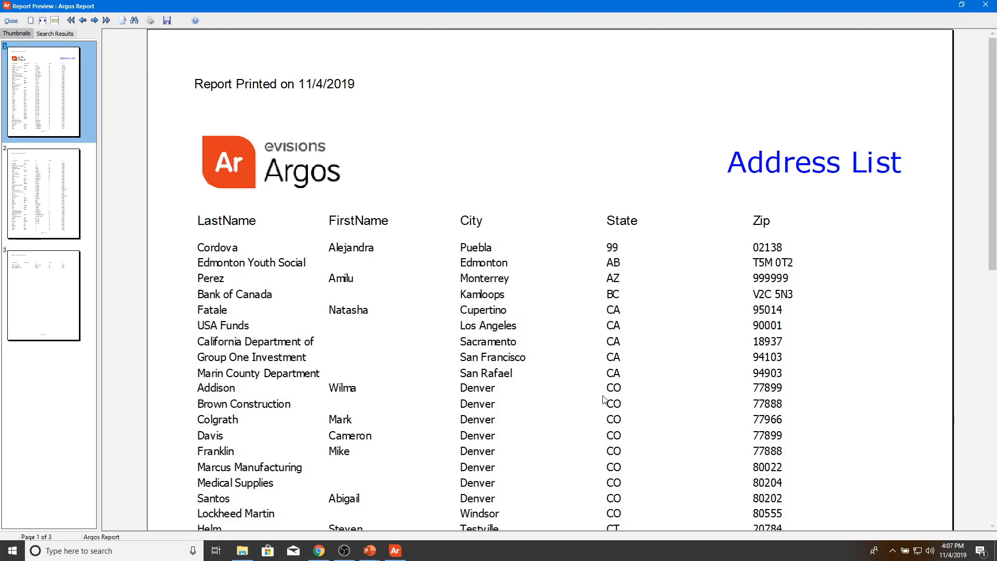
click(40, 133)
drag(988, 209, 983, 472)
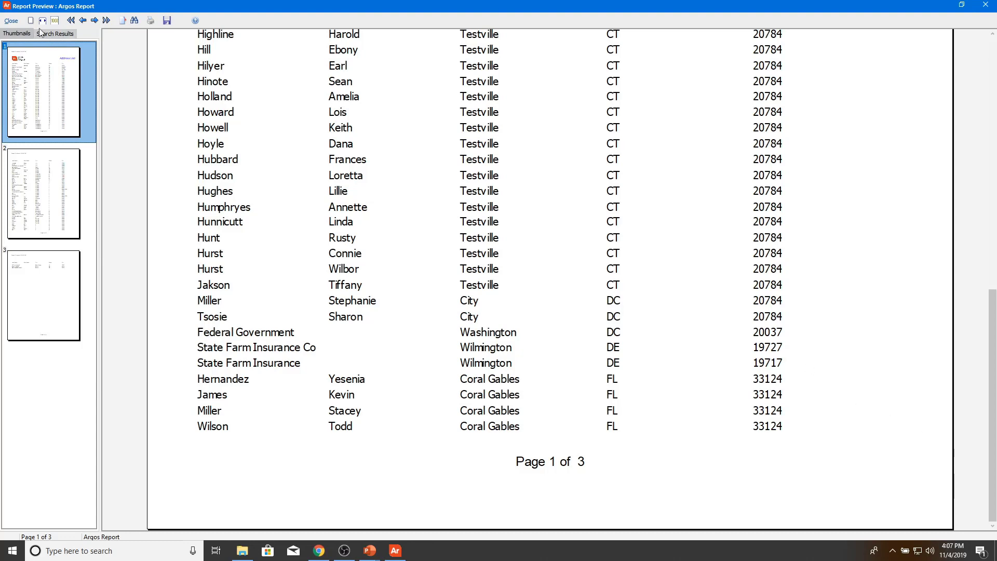
click(11, 21)
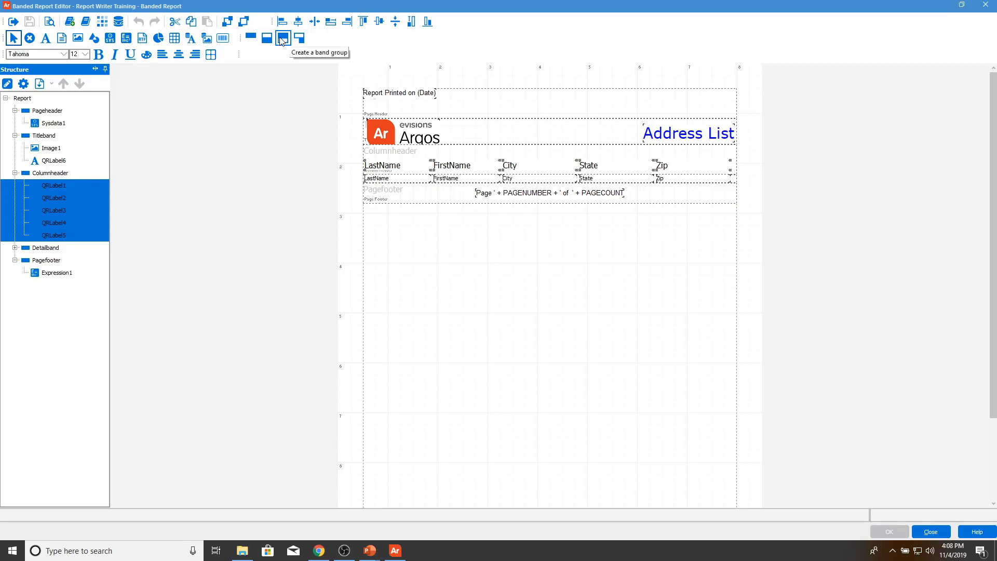
Step: Create a Header1 group band on master ArgosData with a Footer1 band, then start its group-by expression
click(283, 39)
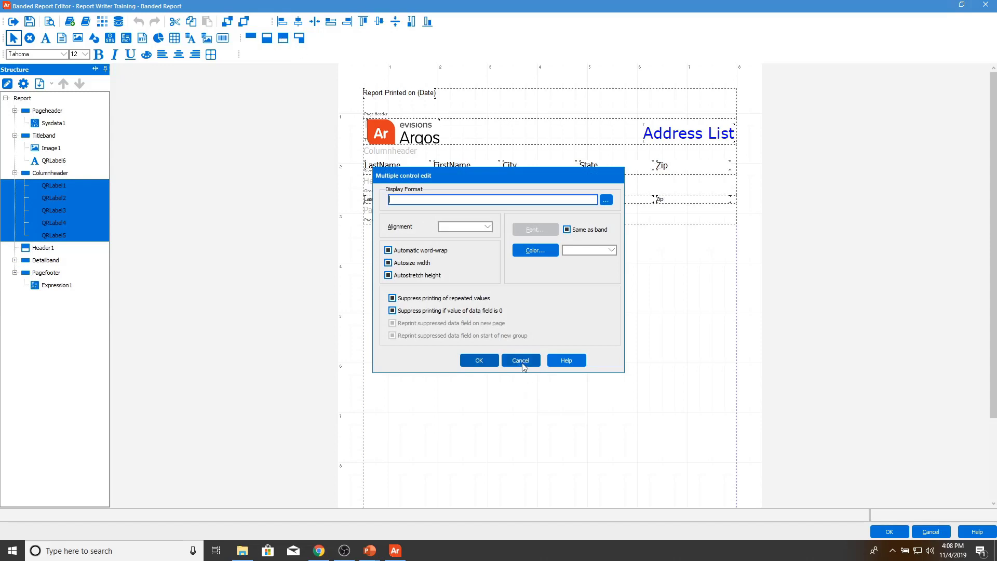
click(522, 360)
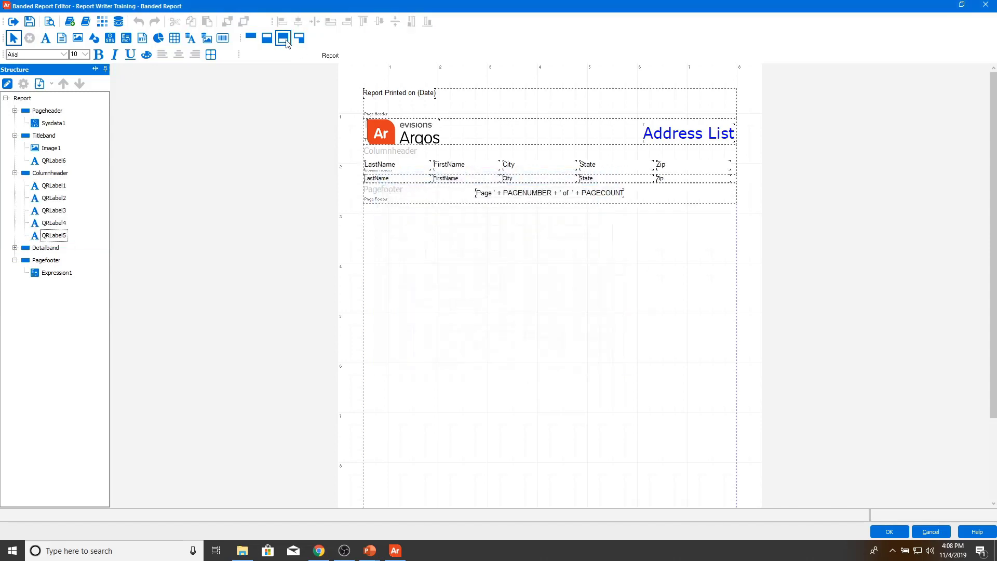
click(286, 41)
key(alt+Down)
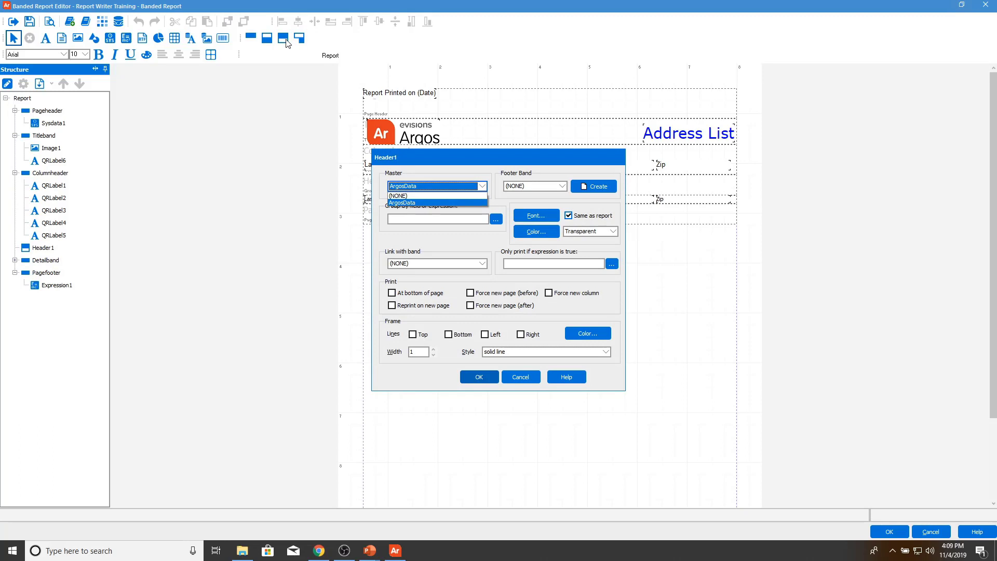
click(457, 170)
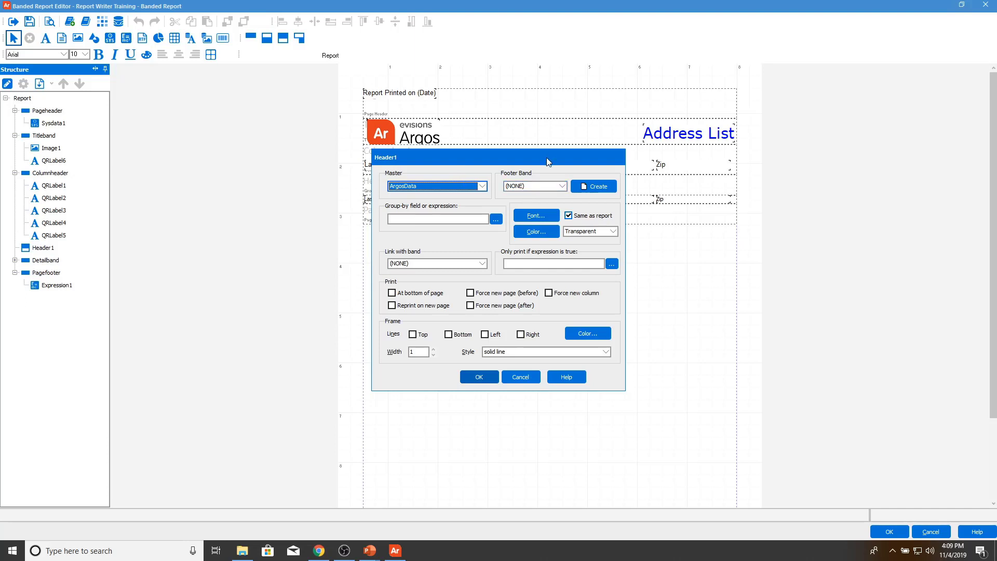
click(579, 185)
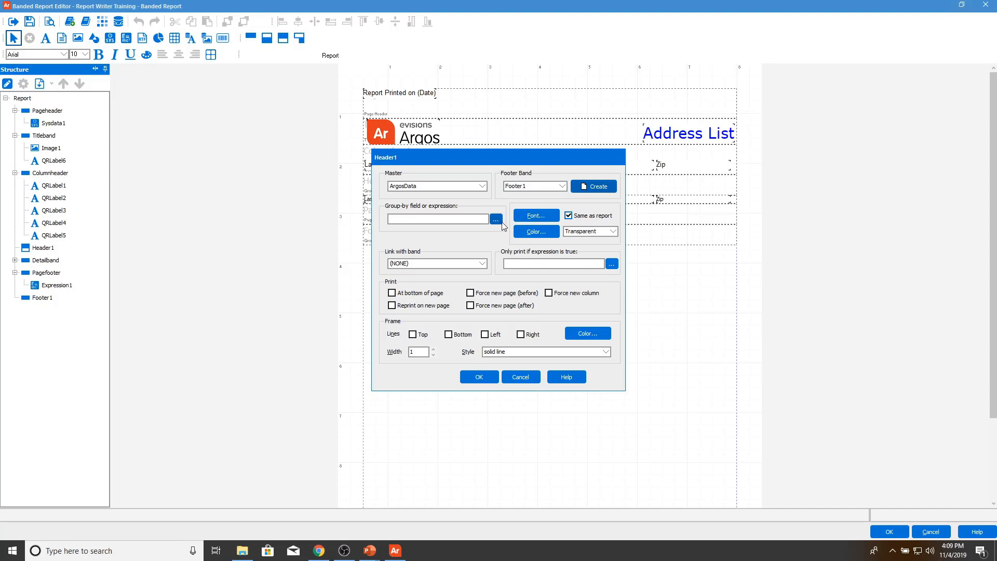
click(497, 220)
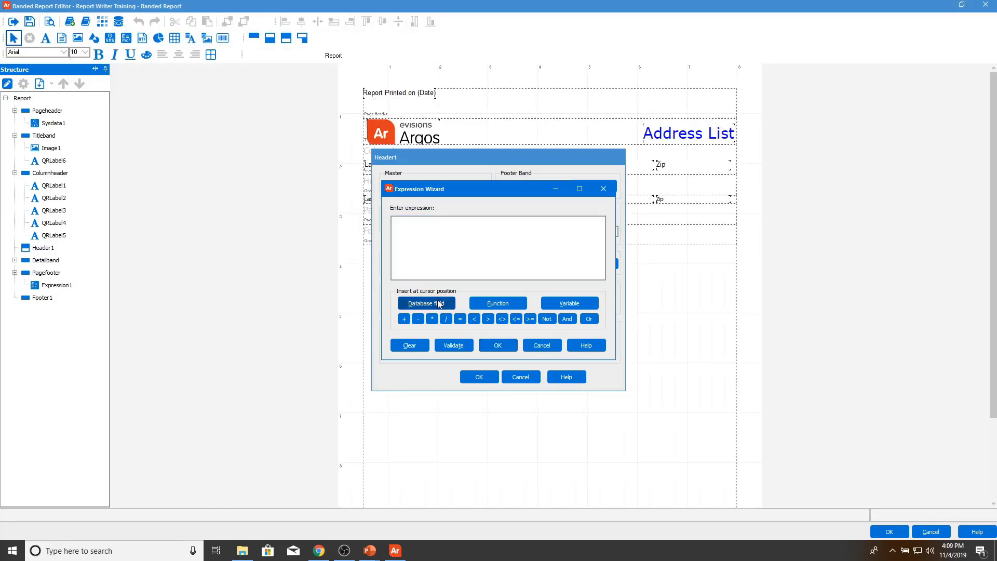
Step: Set the group-by expression to the ArgosData.State field
click(438, 301)
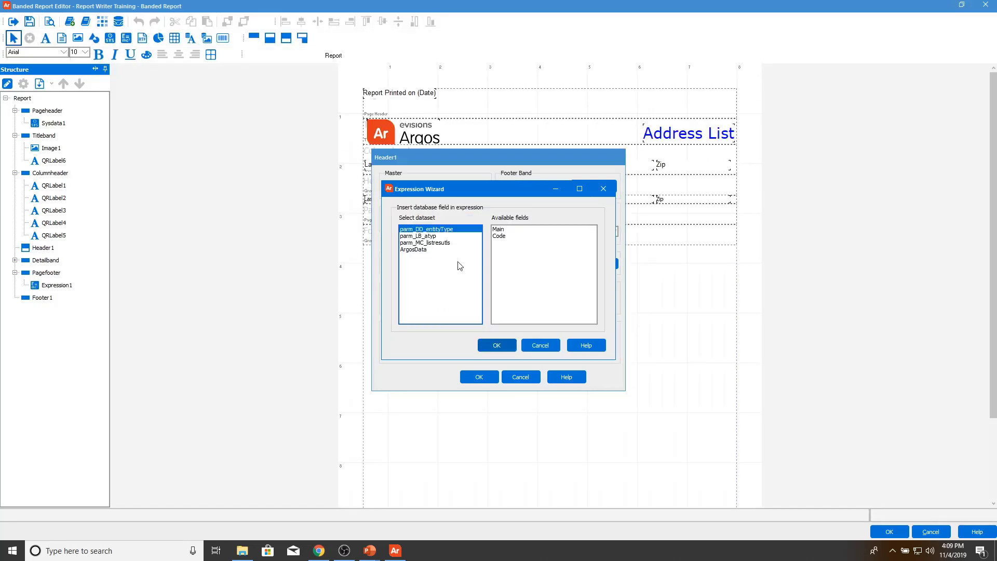
click(429, 251)
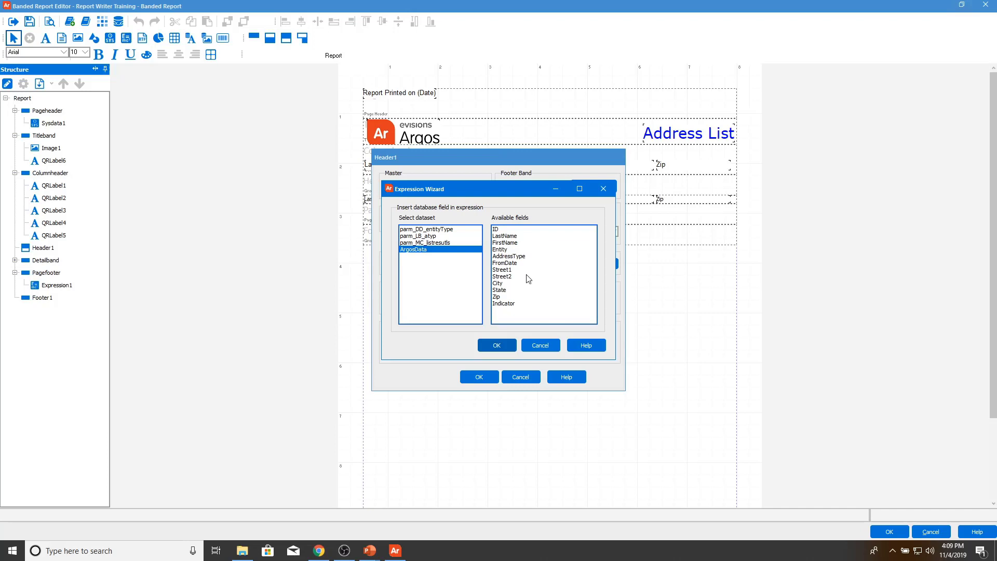
click(511, 290)
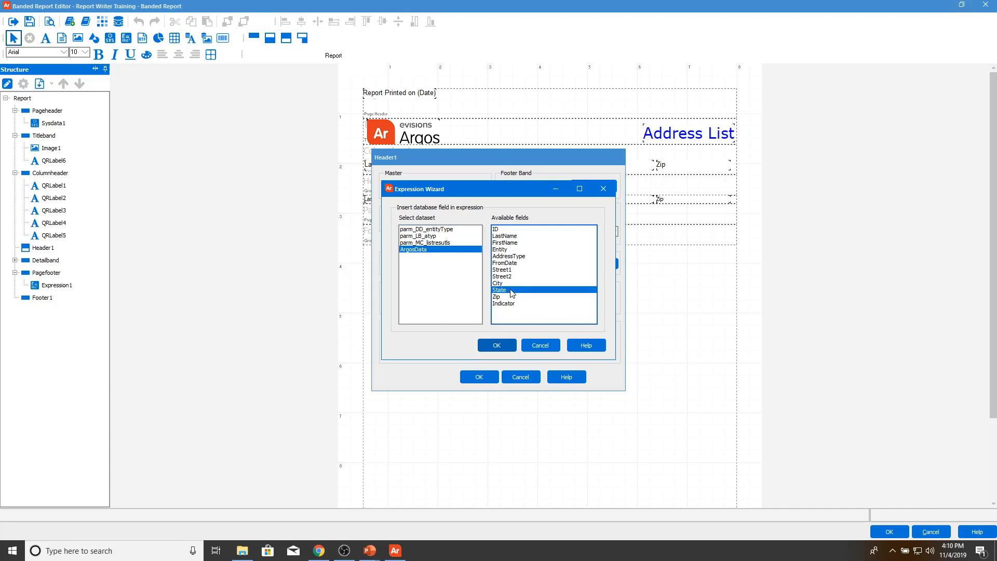
click(495, 346)
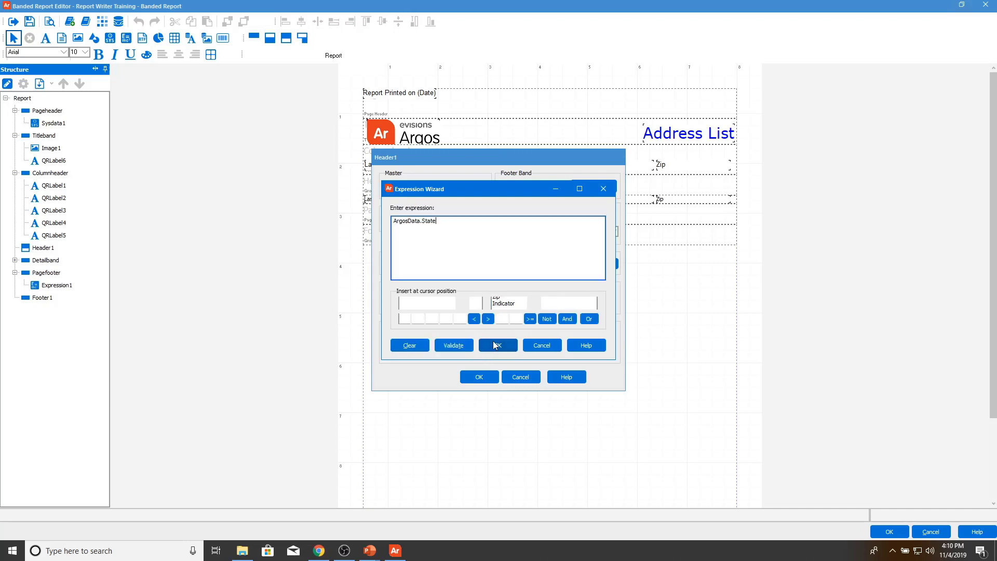
click(497, 346)
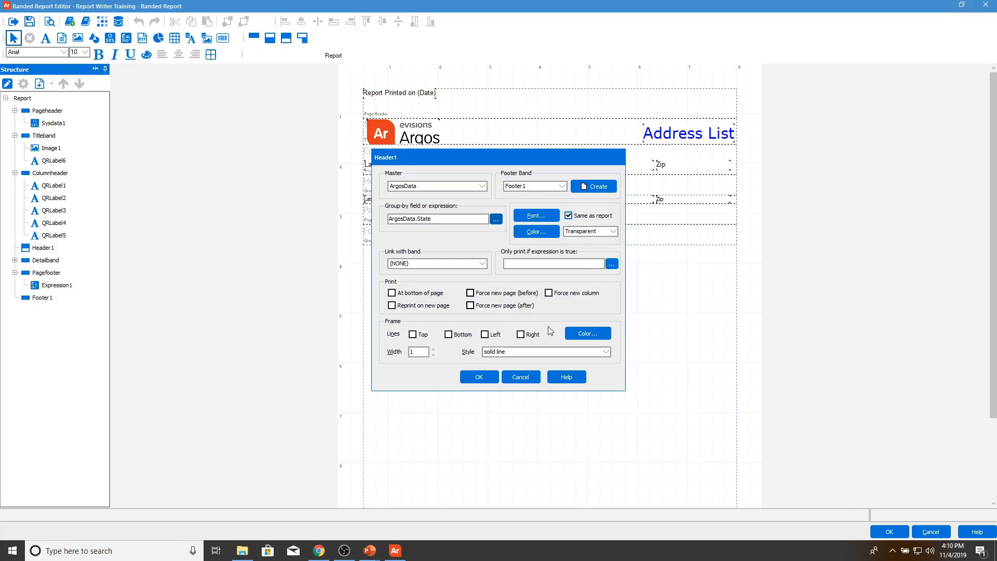
Step: Give the group header a light blue colour and a top frame line, reprinted on each new page
click(548, 232)
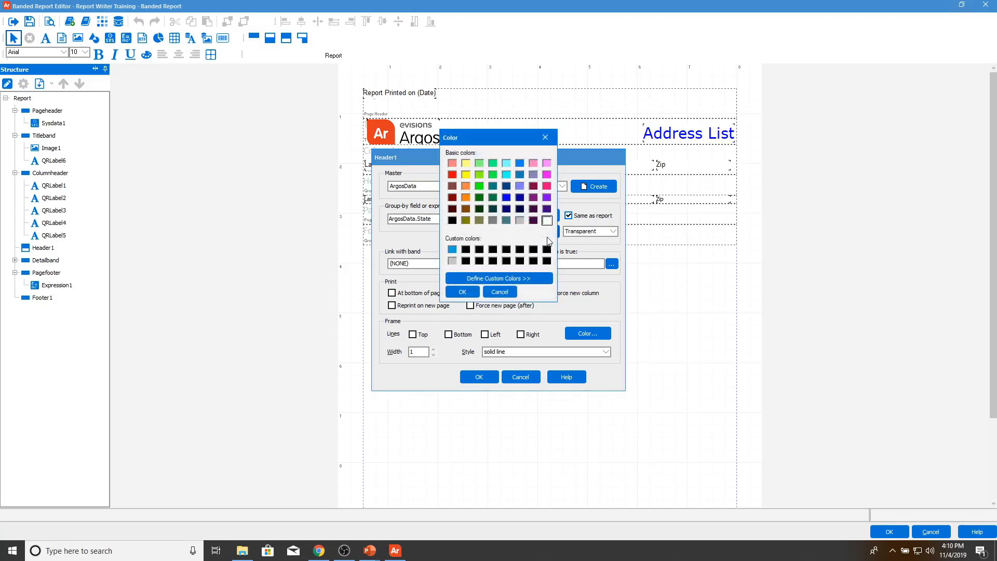
click(452, 249)
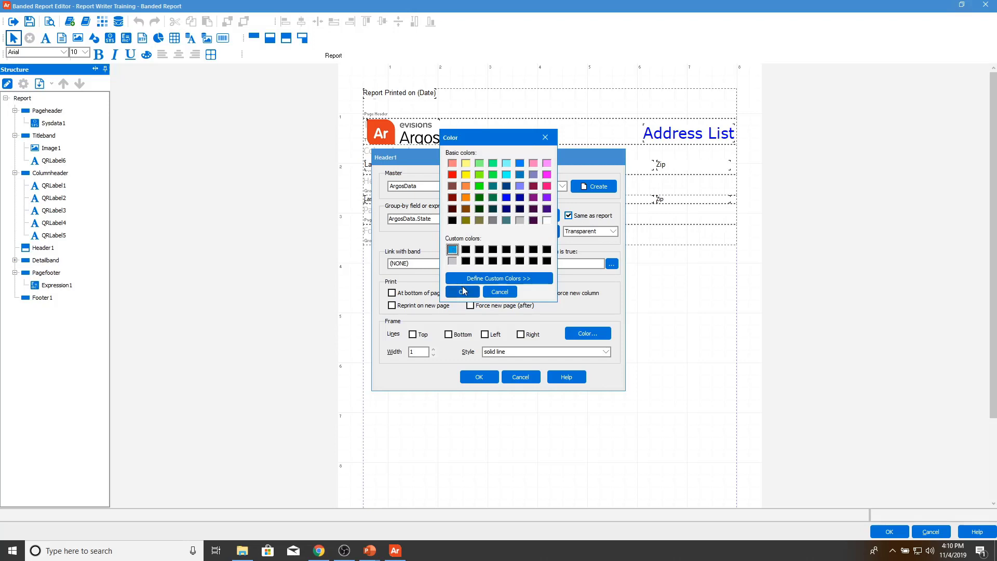
click(462, 291)
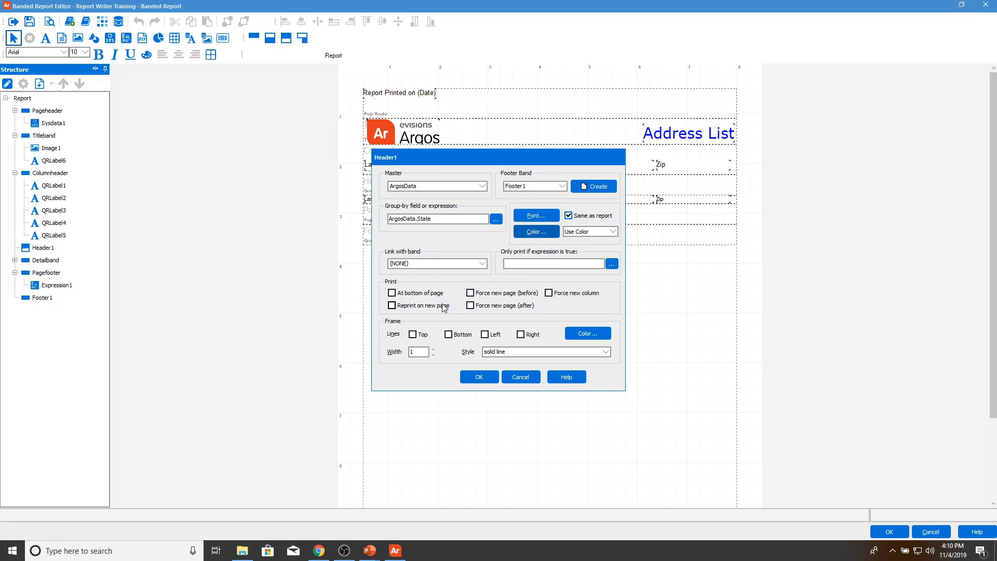
click(444, 307)
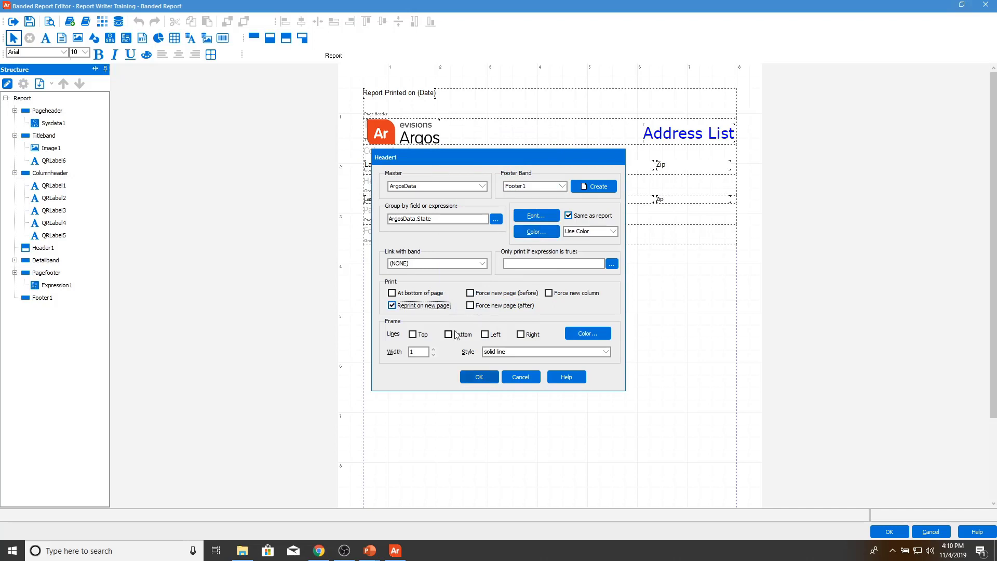
click(421, 337)
click(479, 377)
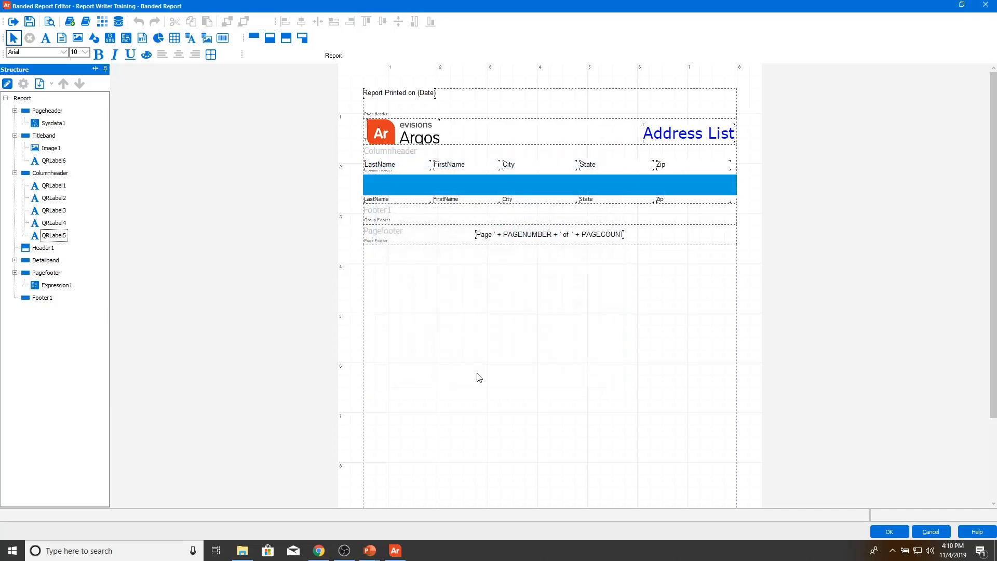
Step: Set the Footer1 band's colour to light grey and add a bottom frame line
click(440, 220)
double_click(440, 220)
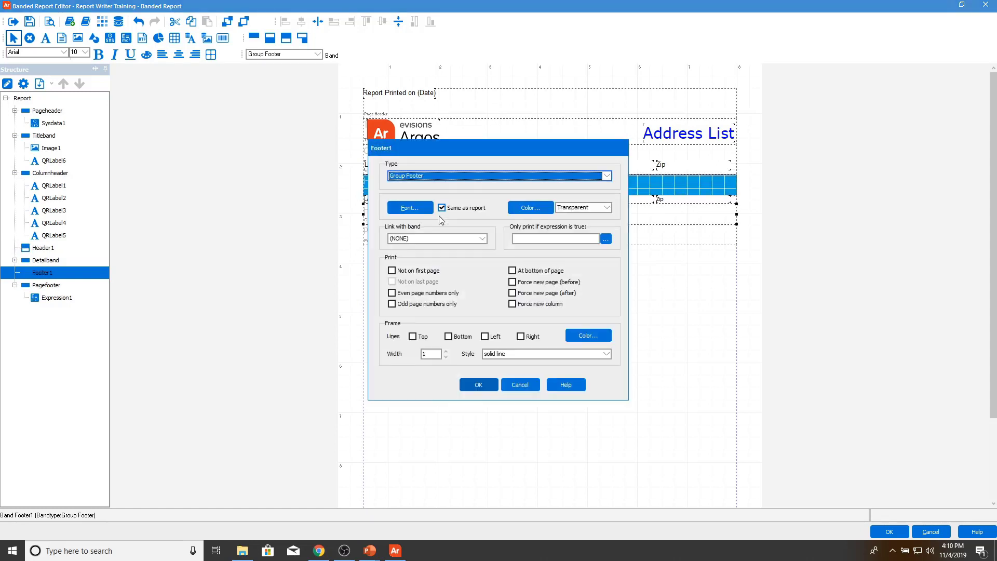
click(528, 385)
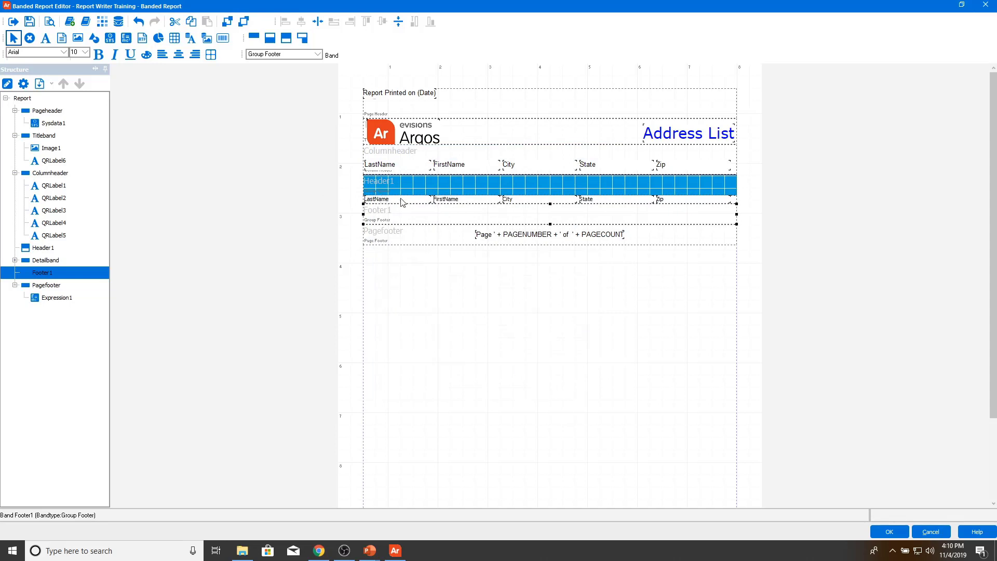
double_click(391, 215)
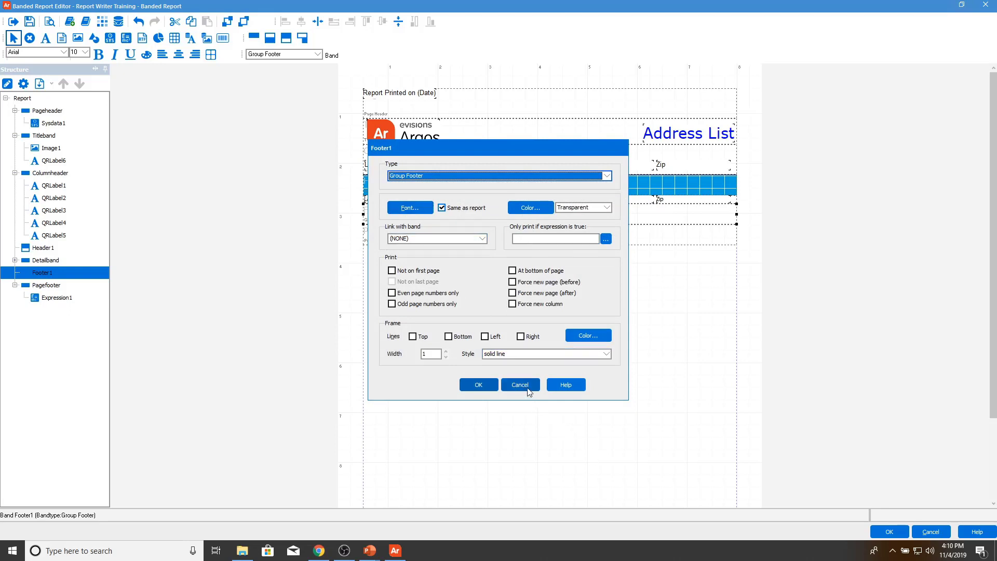
click(537, 209)
click(452, 261)
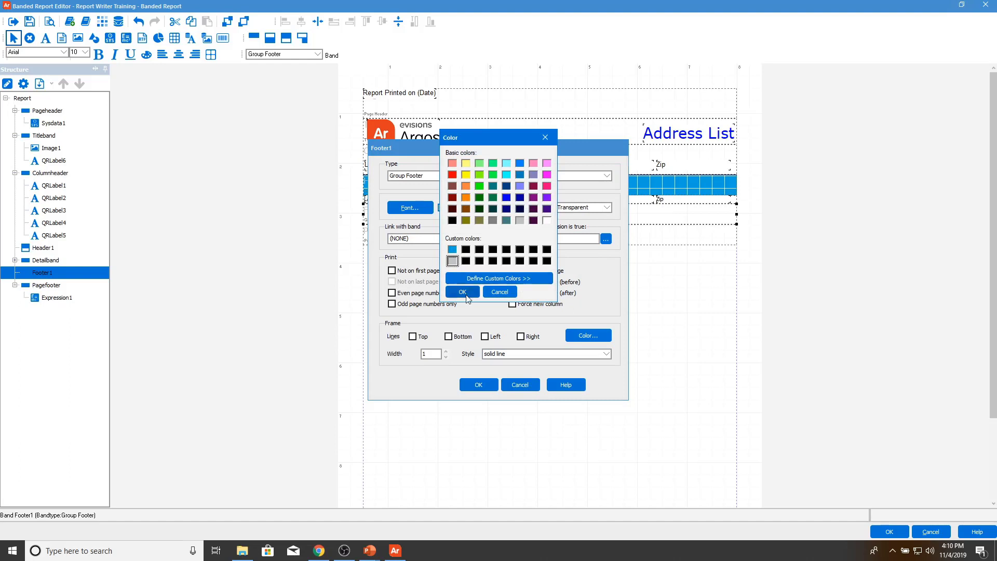
click(465, 294)
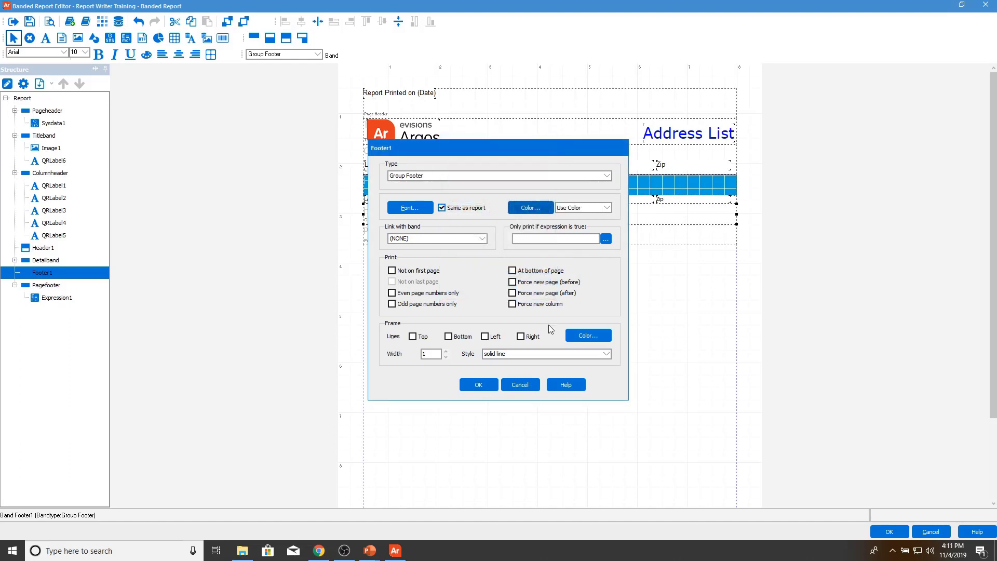
click(462, 337)
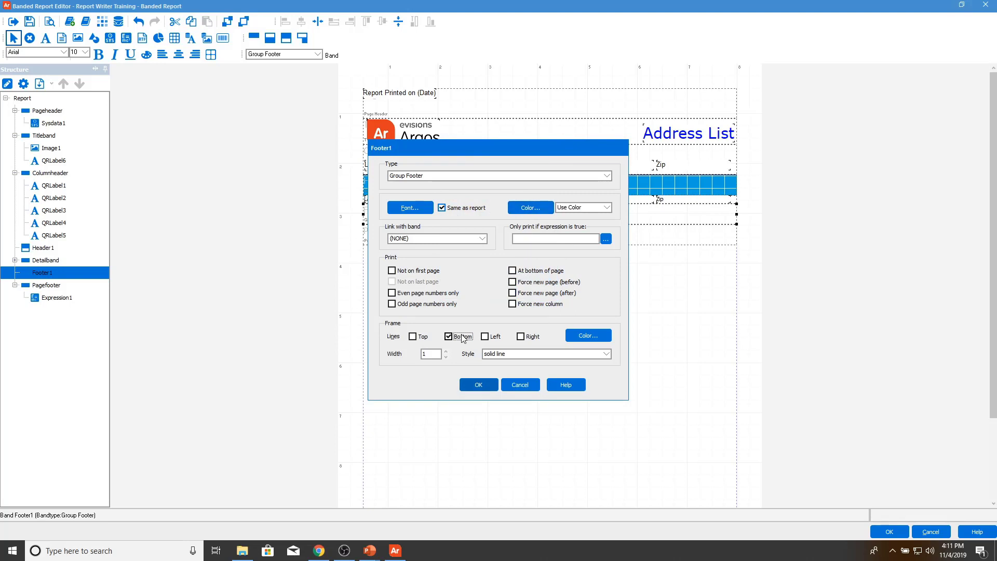
click(481, 385)
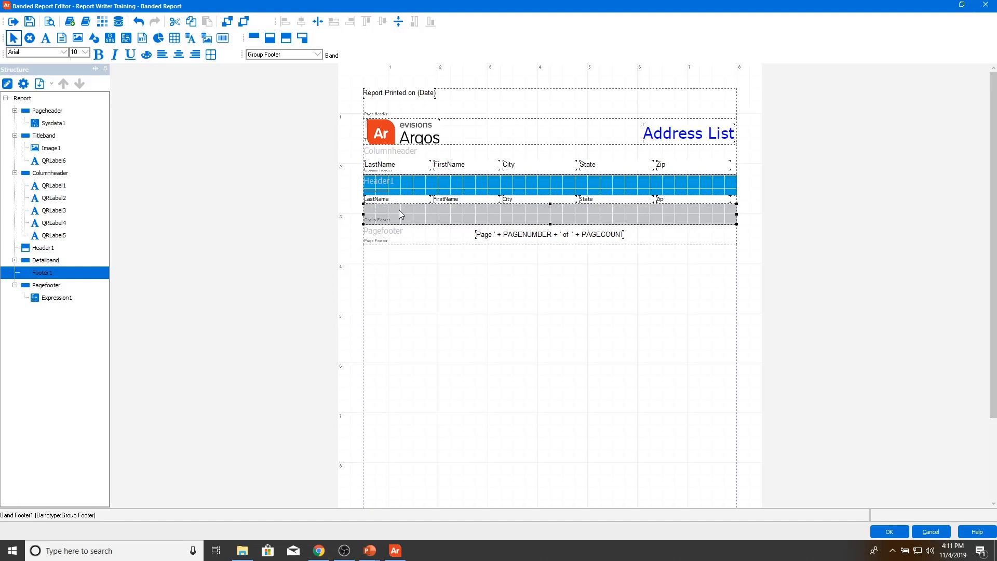
Step: Rename the group header band to StateGroupHeader
click(404, 187)
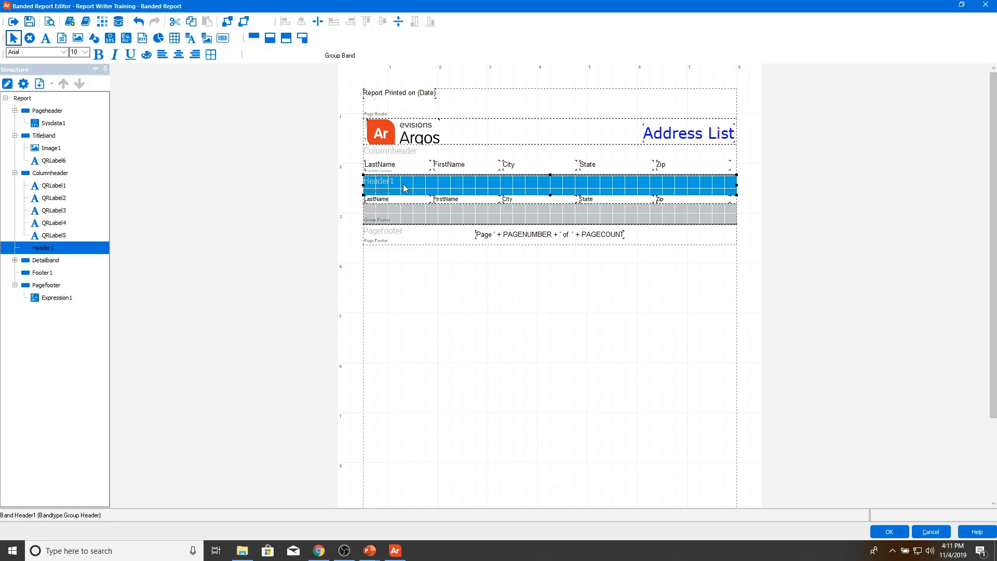
click(22, 84)
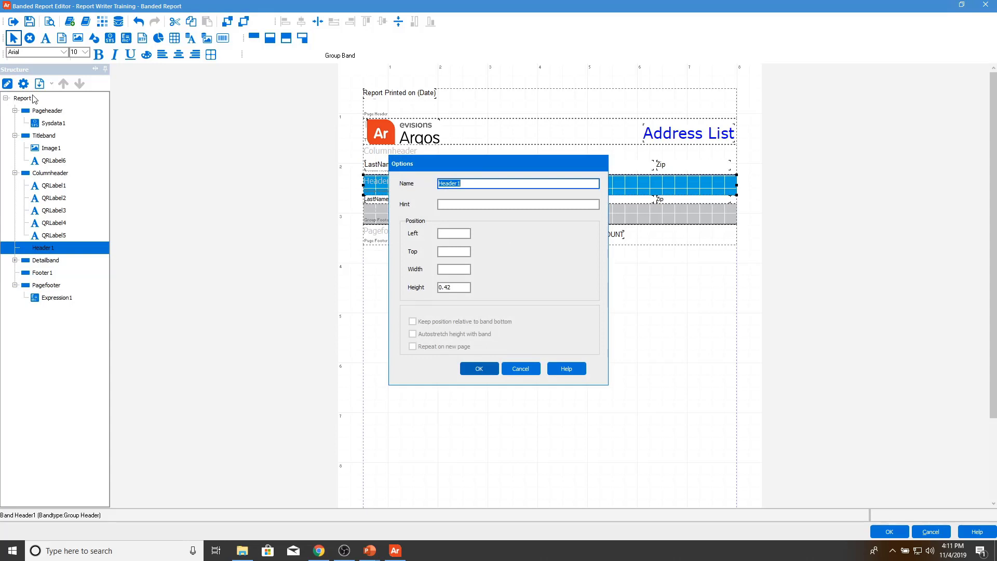
text(StateGroupHeader)
click(468, 371)
Step: Rename the group footer band to StateGroupFooter and start a print preview
click(404, 221)
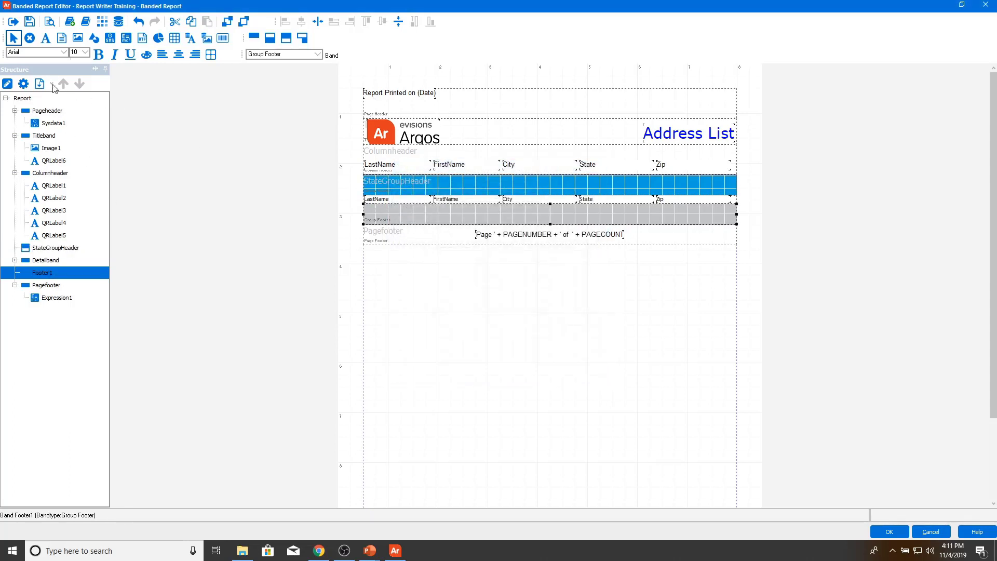
click(29, 84)
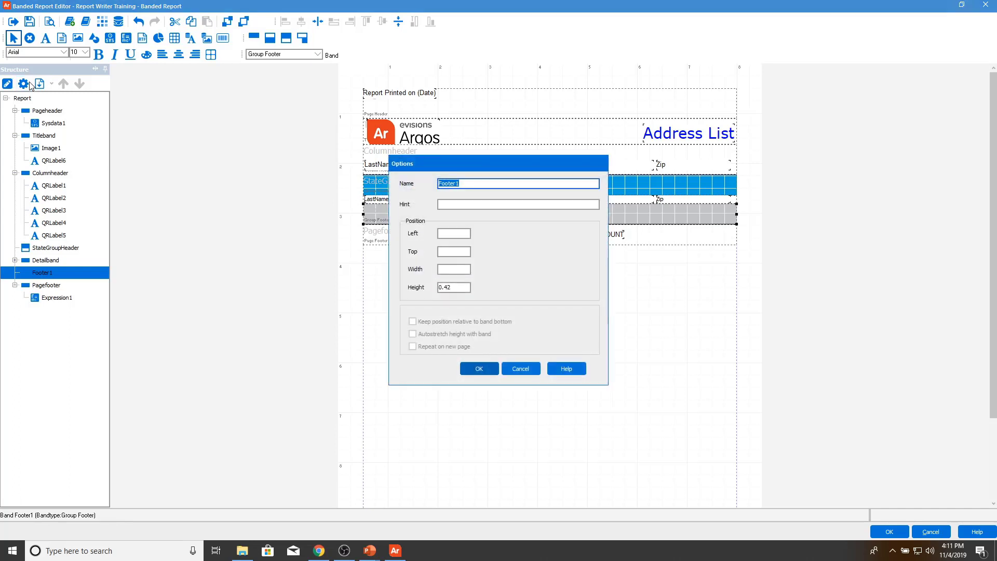
text(StateGroupFooter)
click(478, 368)
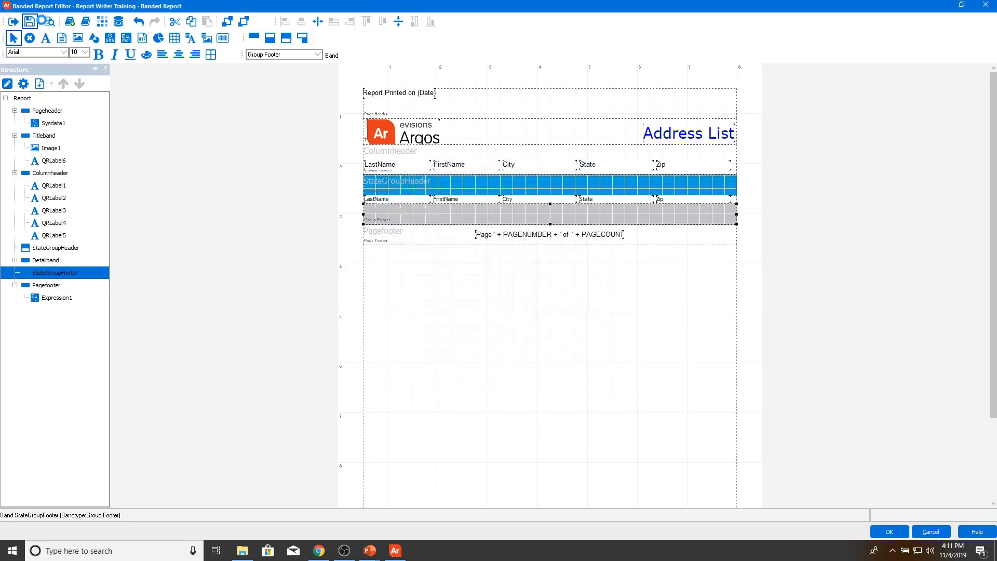
click(49, 21)
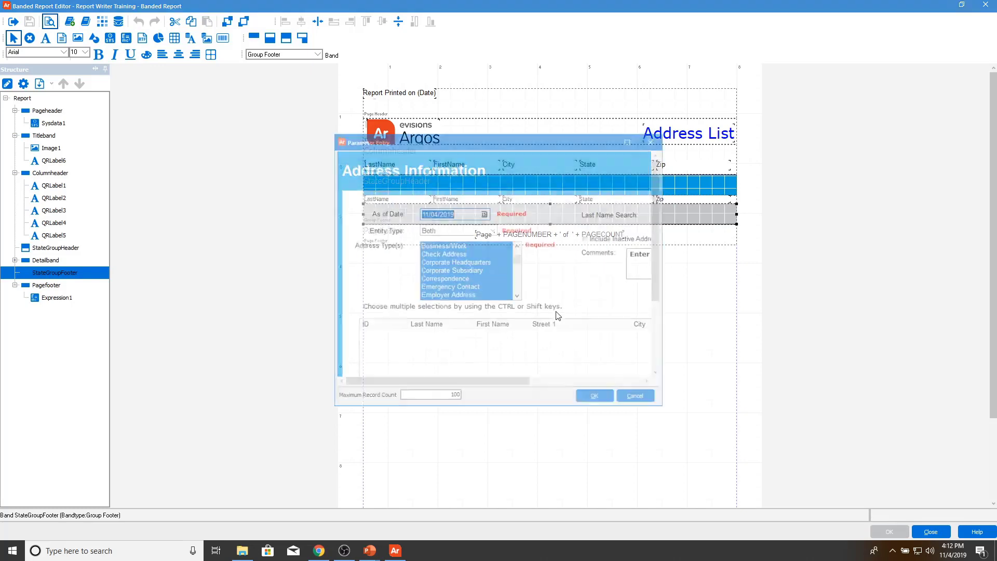
Step: Run the preview with default parameters to check the blue State headers and grey footers, then close it
click(596, 399)
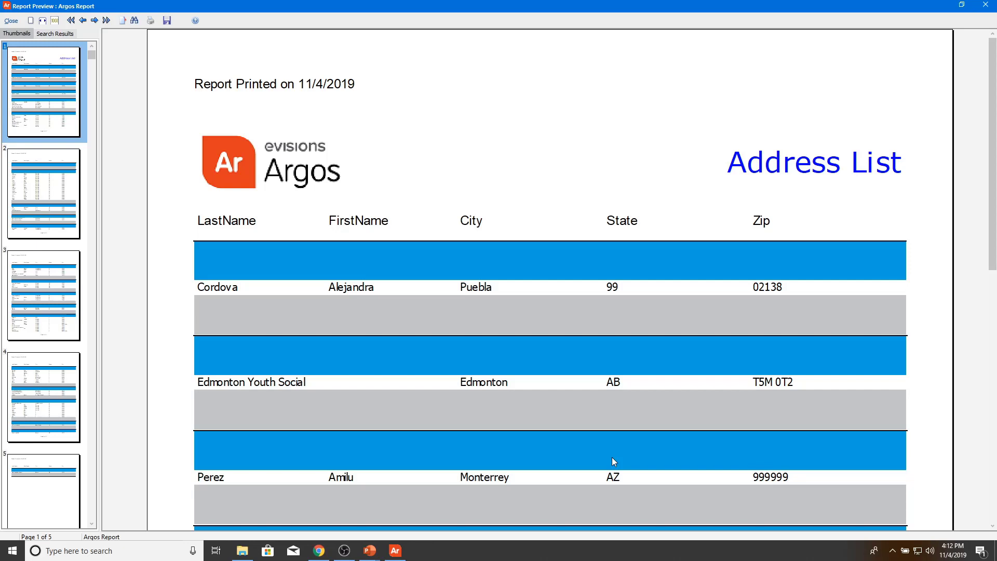
click(11, 21)
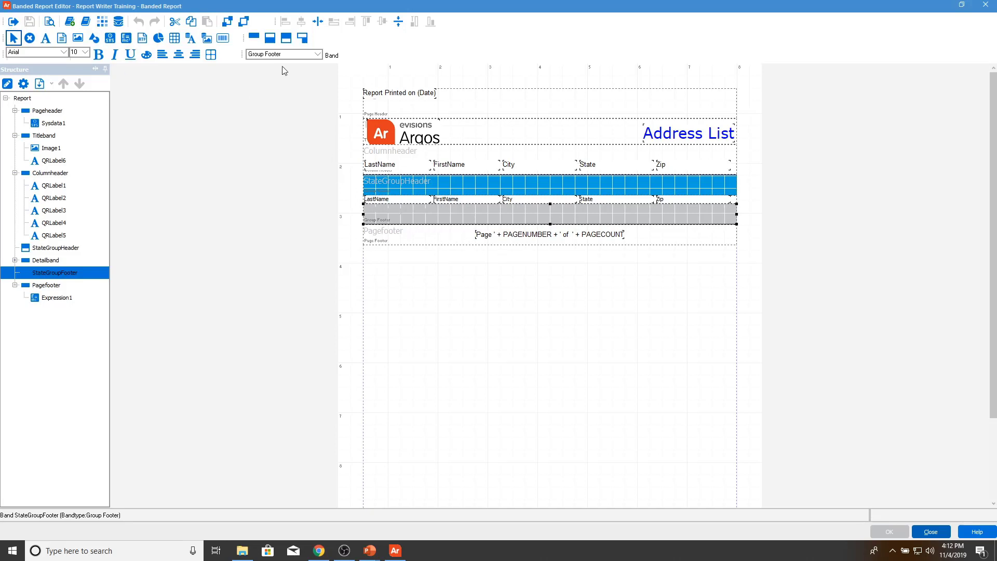
Step: Add a child band with StateGroupFooter as its parent
click(270, 42)
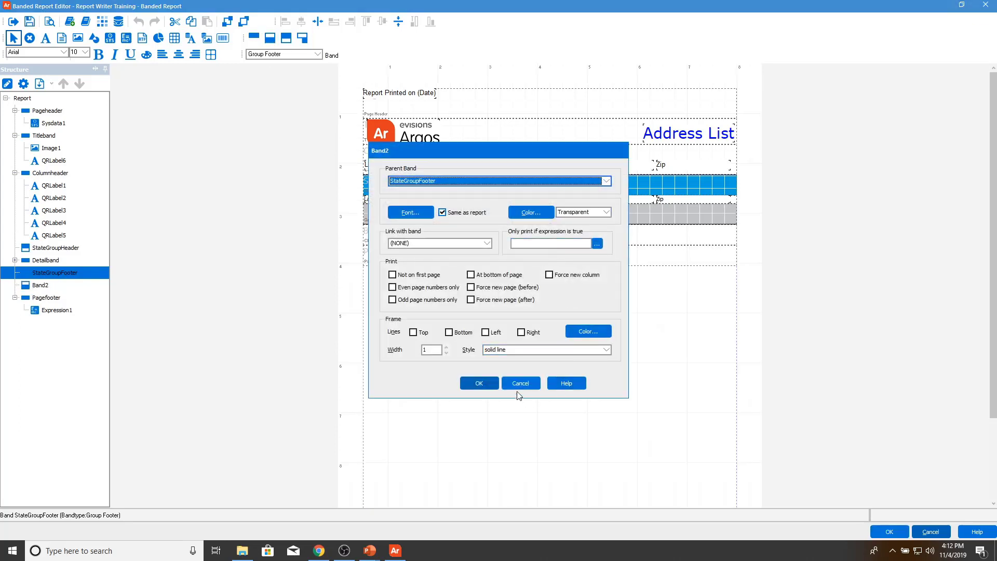
click(520, 383)
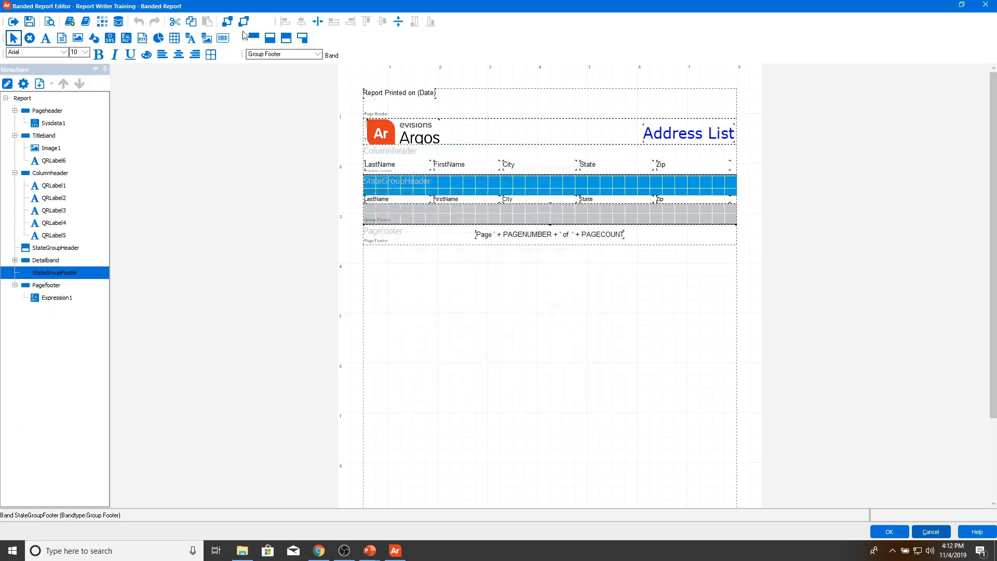
click(420, 332)
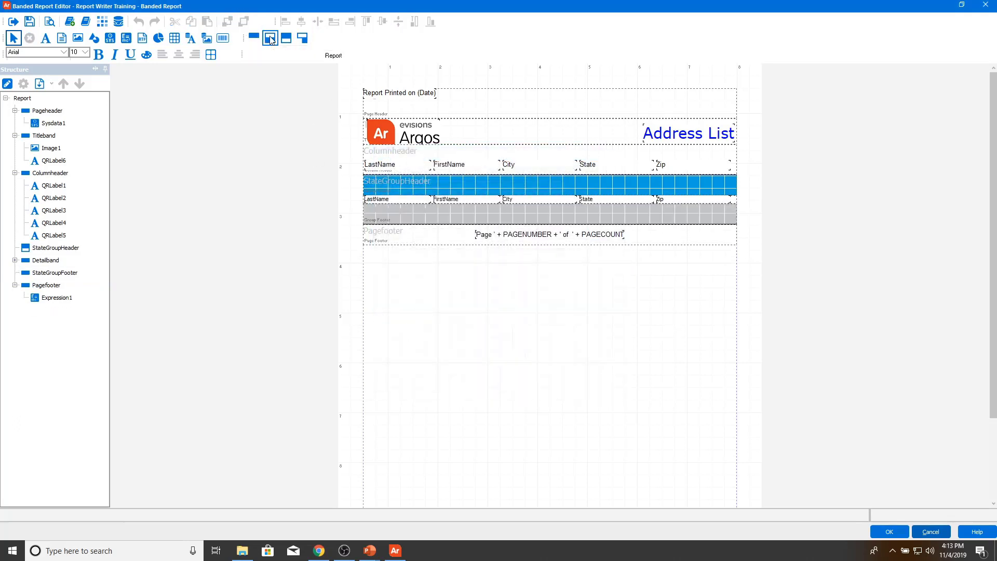
click(270, 40)
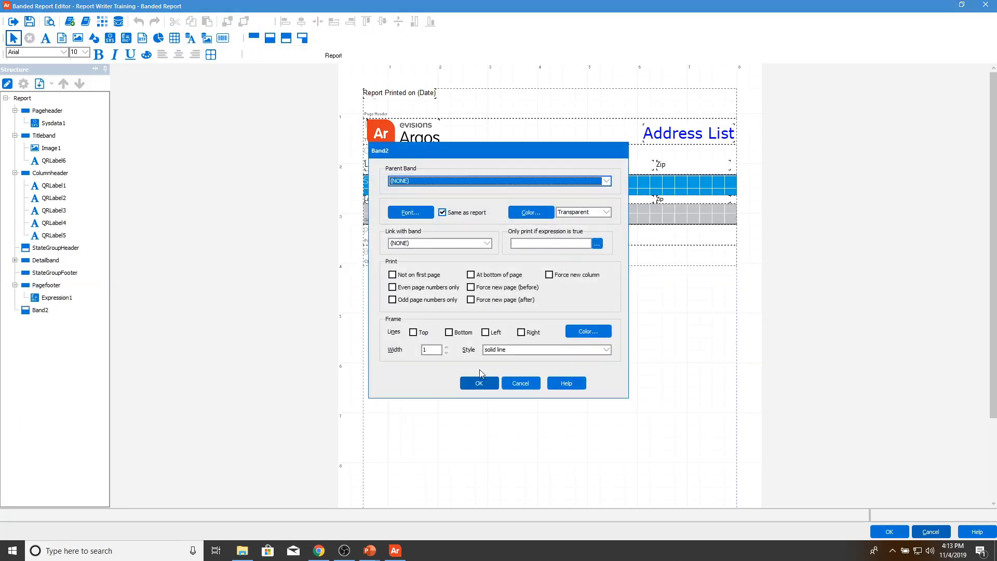
click(428, 181)
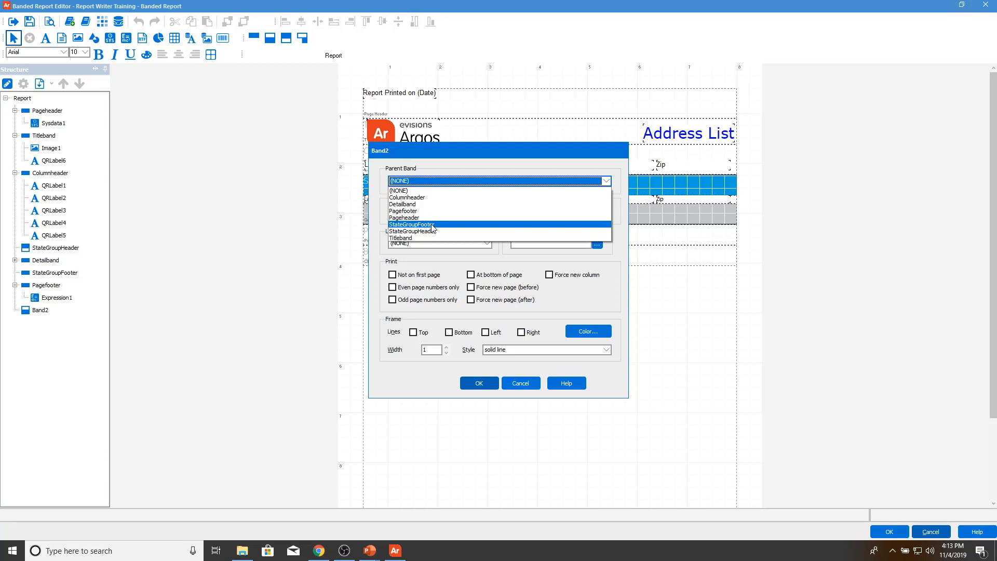
click(433, 225)
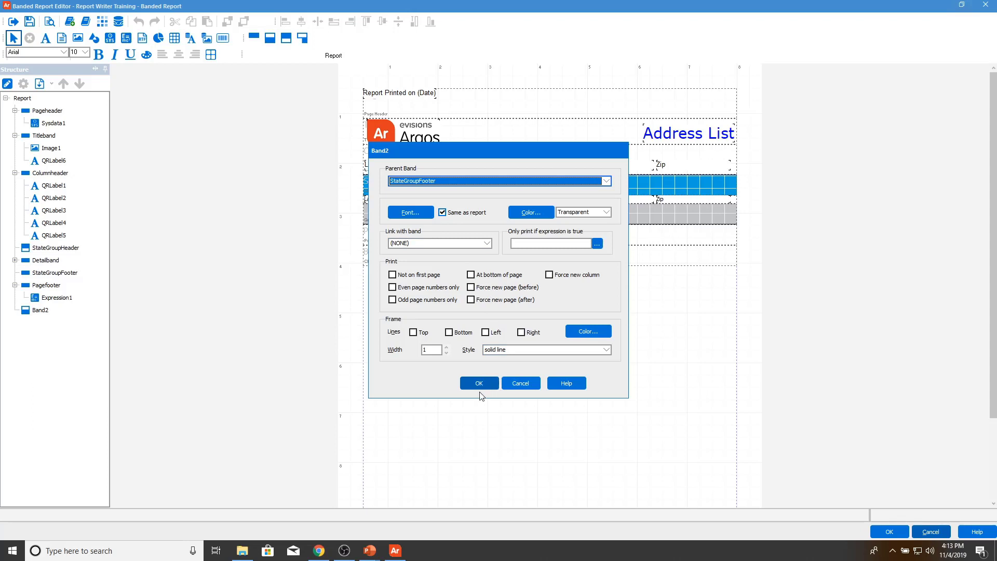
click(482, 384)
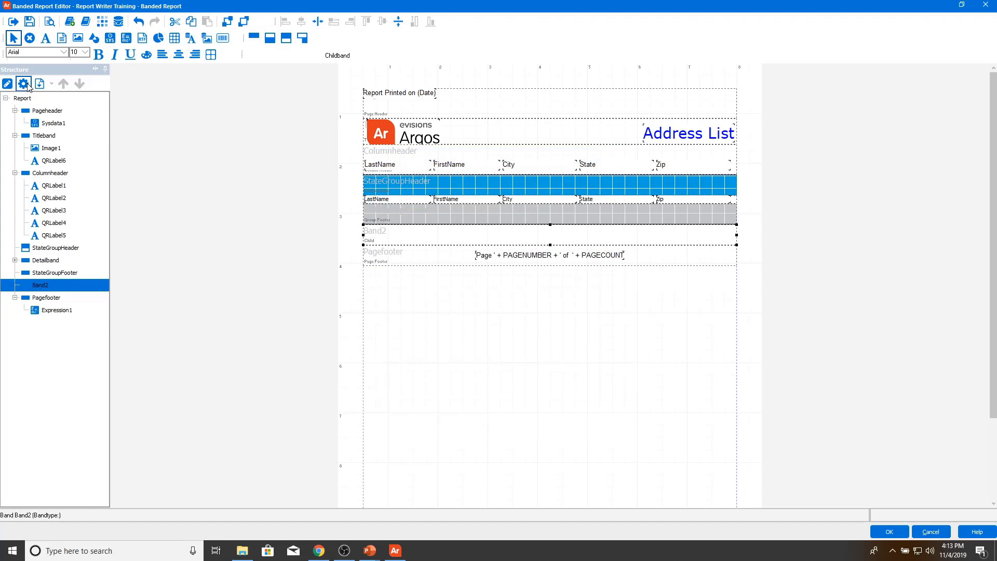
Step: Name the child band StateGroupChild and set its height to .15
click(24, 84)
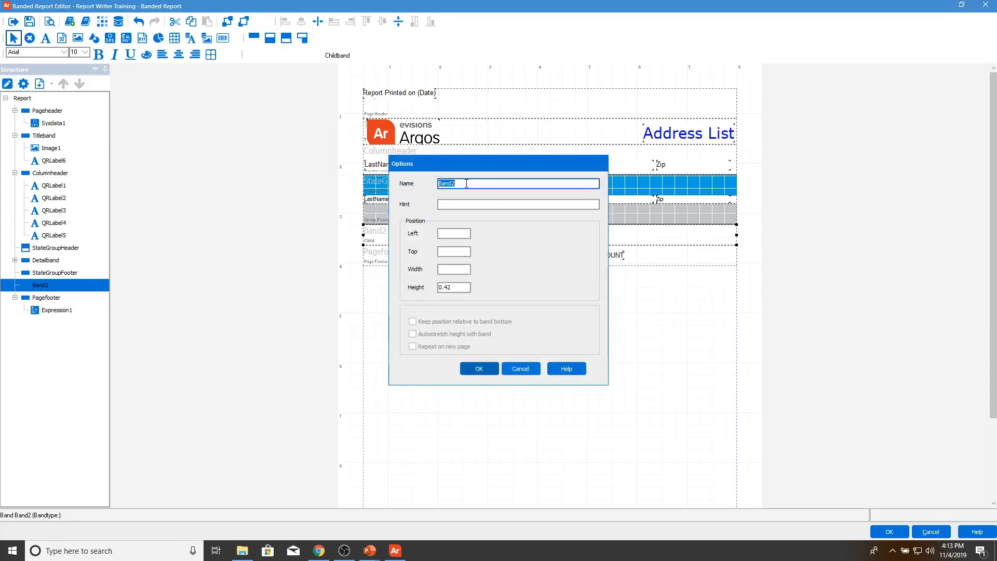
text(StateGroupChild)
double_click(451, 287)
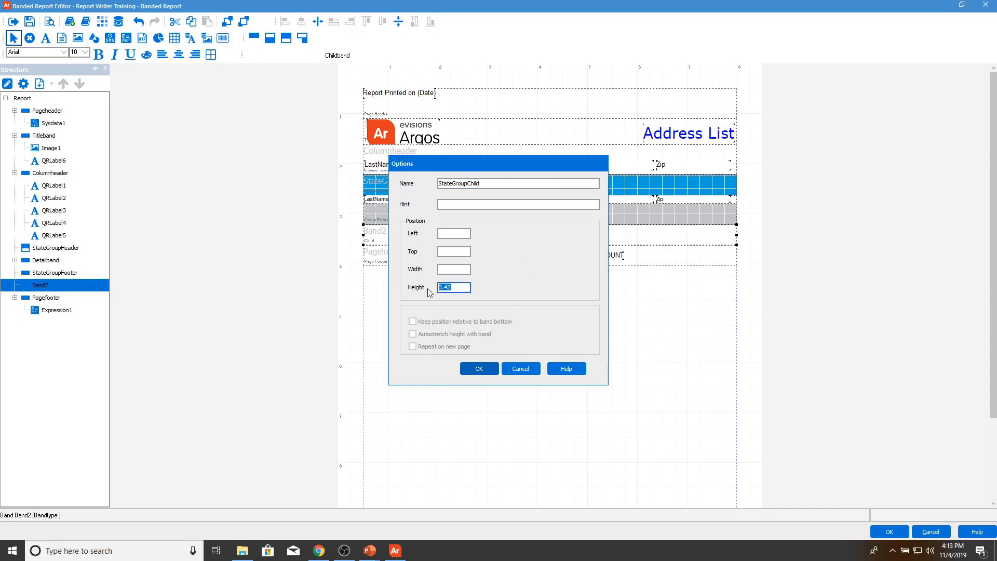
text(.15)
click(474, 368)
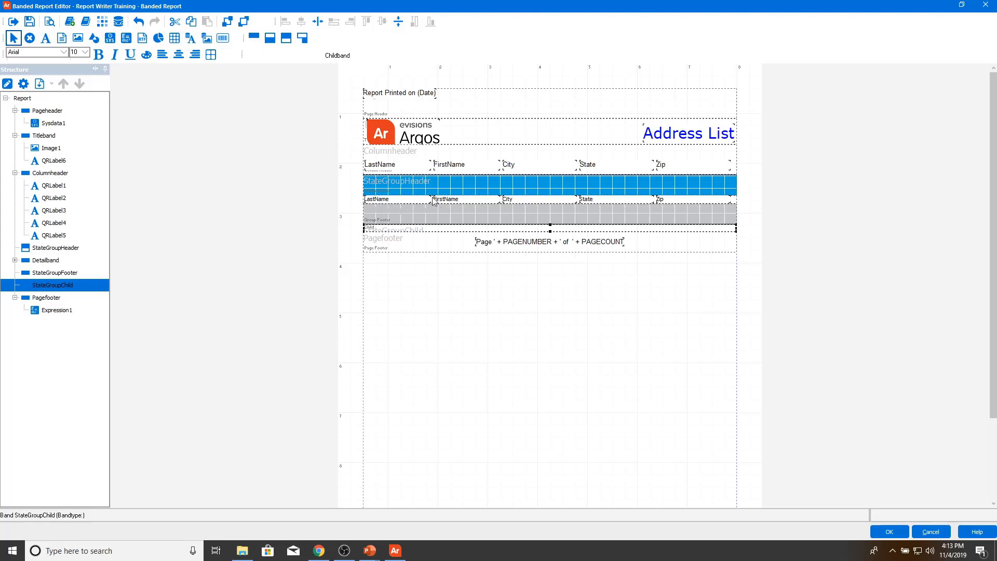
Step: Make the StateGroupHeader and Detail bands taller by dragging their bottom edges down
click(514, 191)
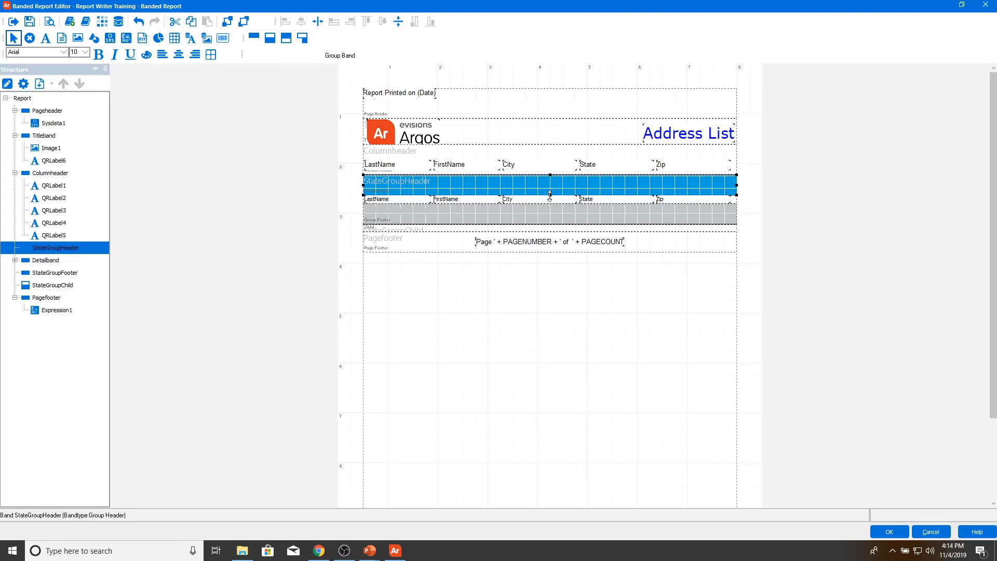
drag(550, 195, 550, 213)
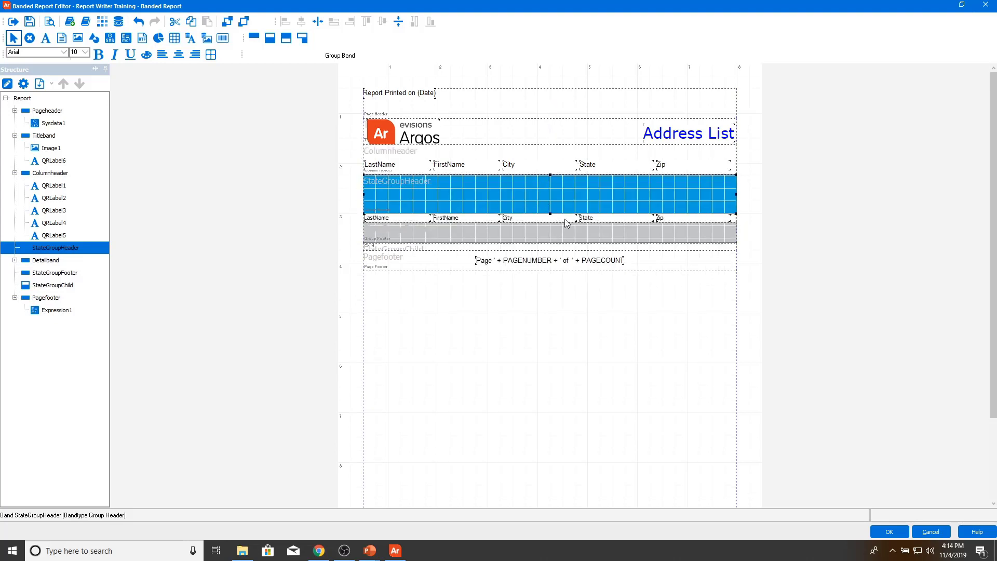
click(731, 221)
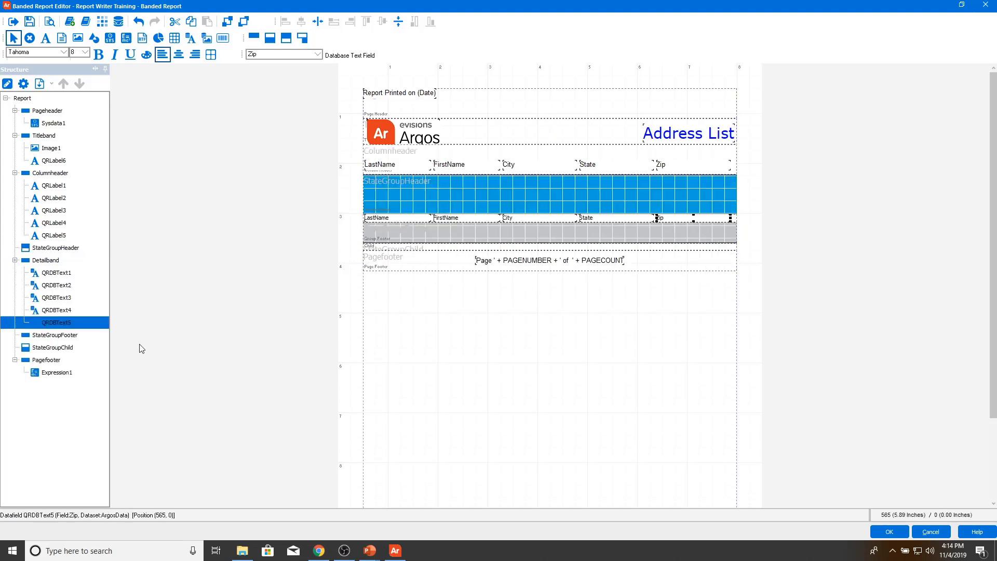
click(61, 261)
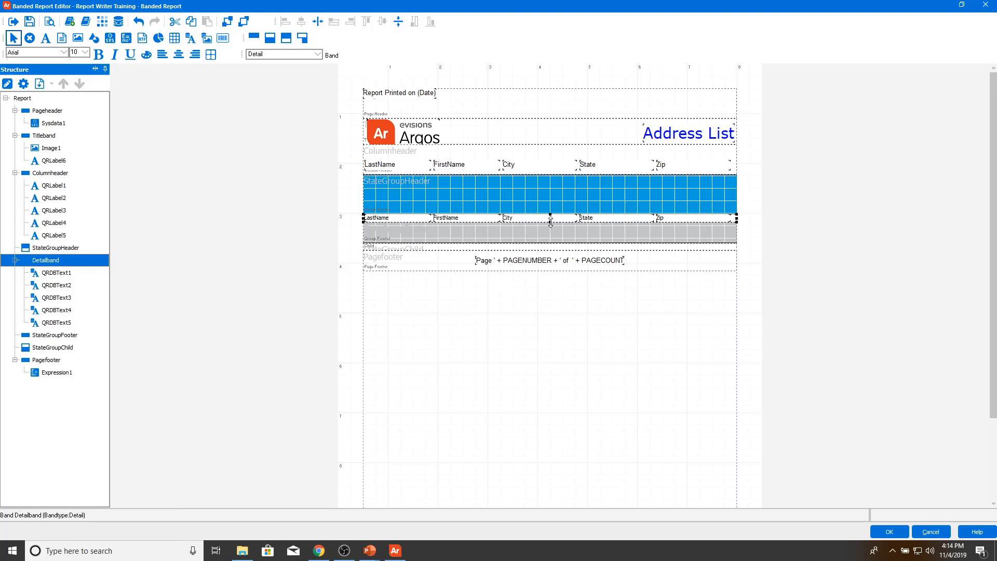
drag(551, 223, 553, 281)
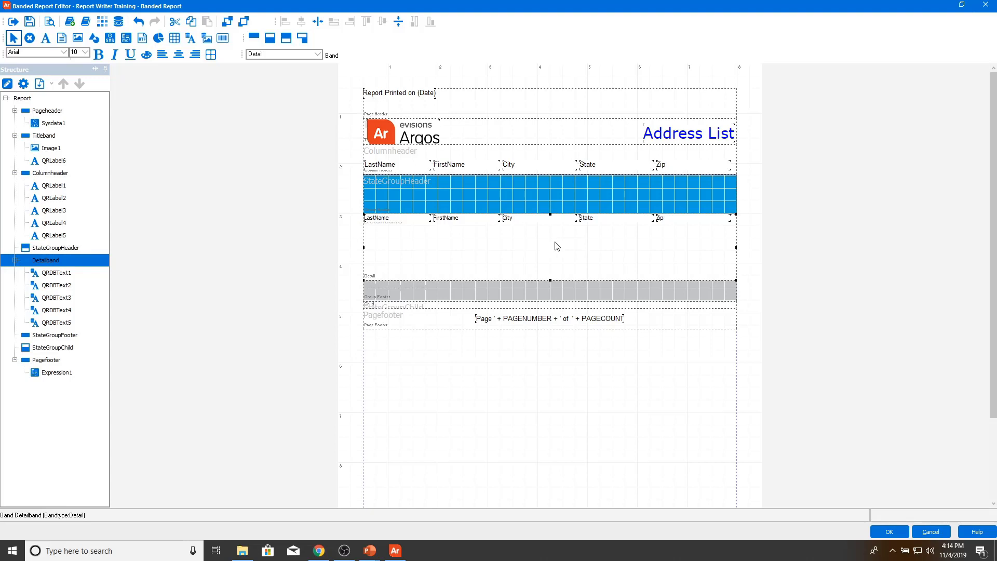
Step: Drag the State data field out of the detail row, lower in the Detail band
click(600, 222)
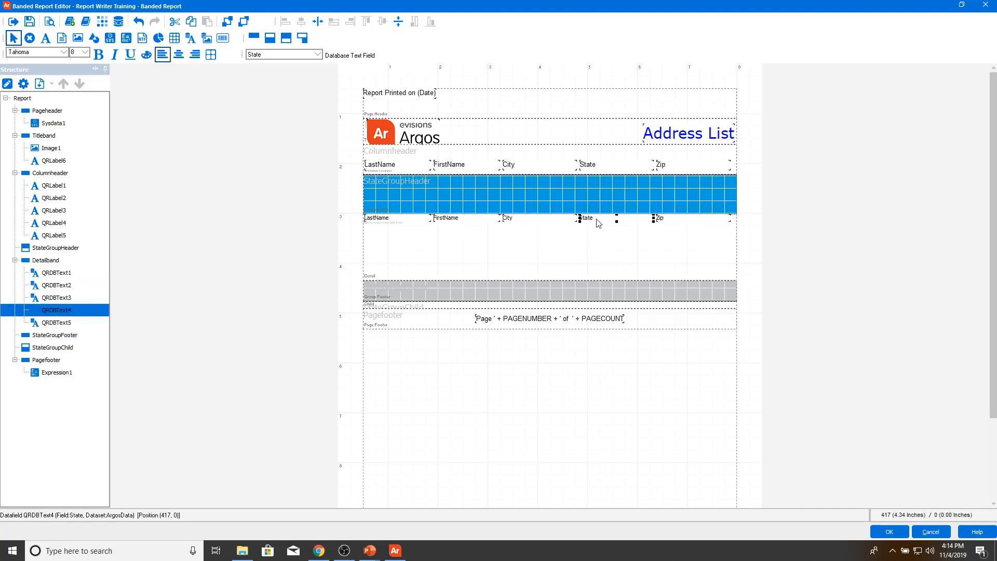
drag(597, 223, 604, 217)
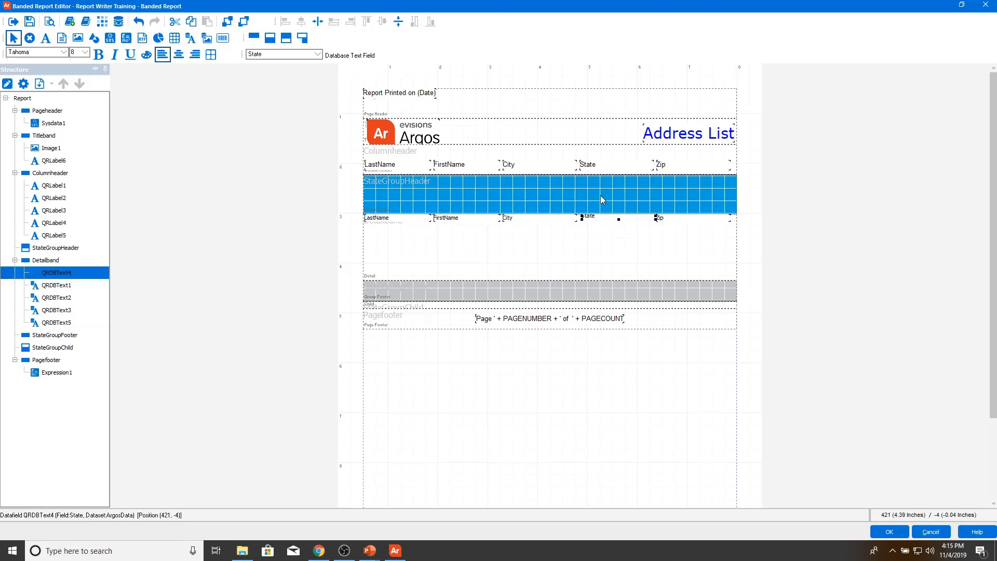
drag(618, 220, 612, 204)
drag(607, 218, 608, 235)
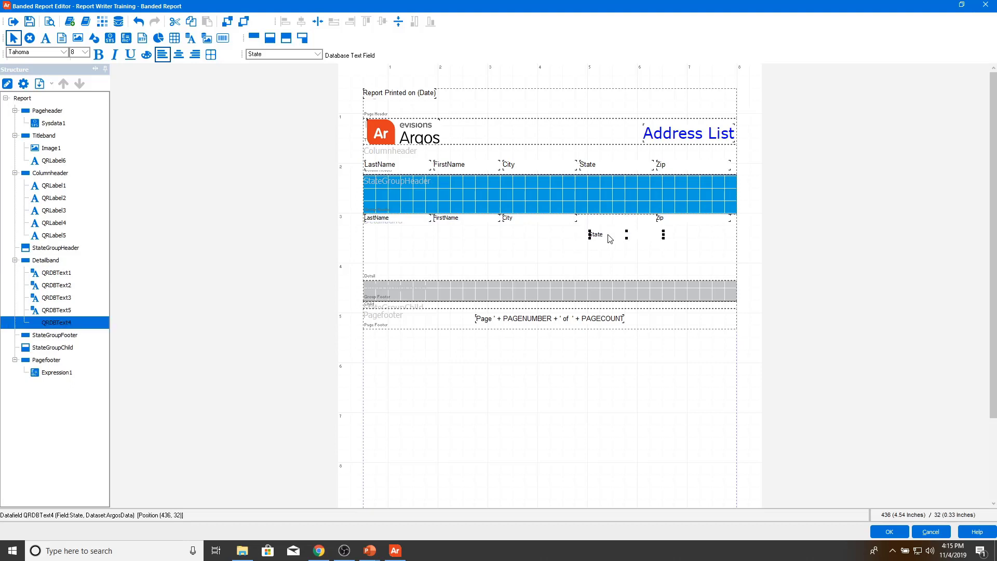
Step: Cut the State field from the Detail band and paste it at StateGroupHeader's top-left corner
right_click(610, 239)
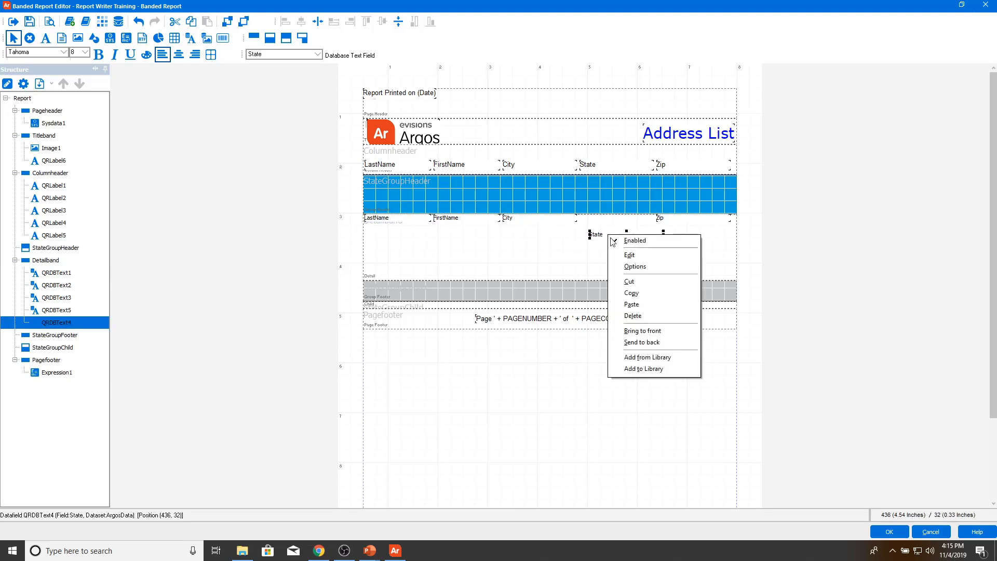
click(633, 283)
click(444, 193)
right_click(426, 187)
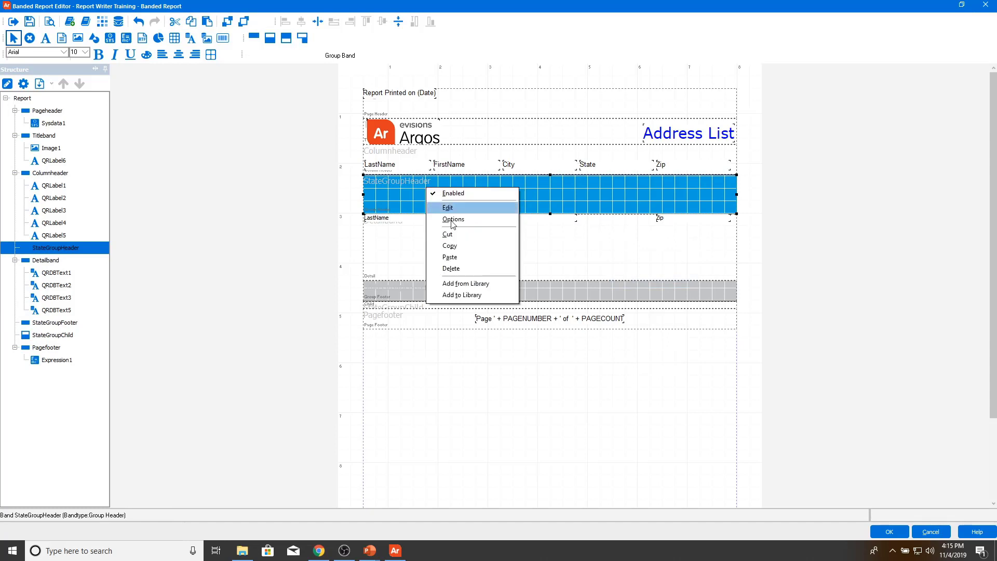
click(461, 257)
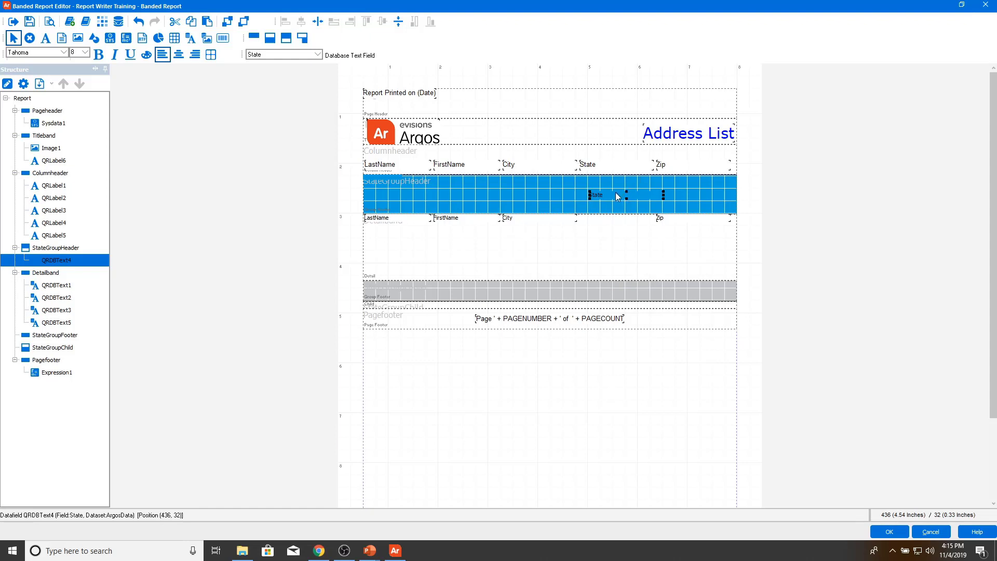
drag(387, 181, 390, 181)
Step: Set the State field's font size to 16
double_click(390, 181)
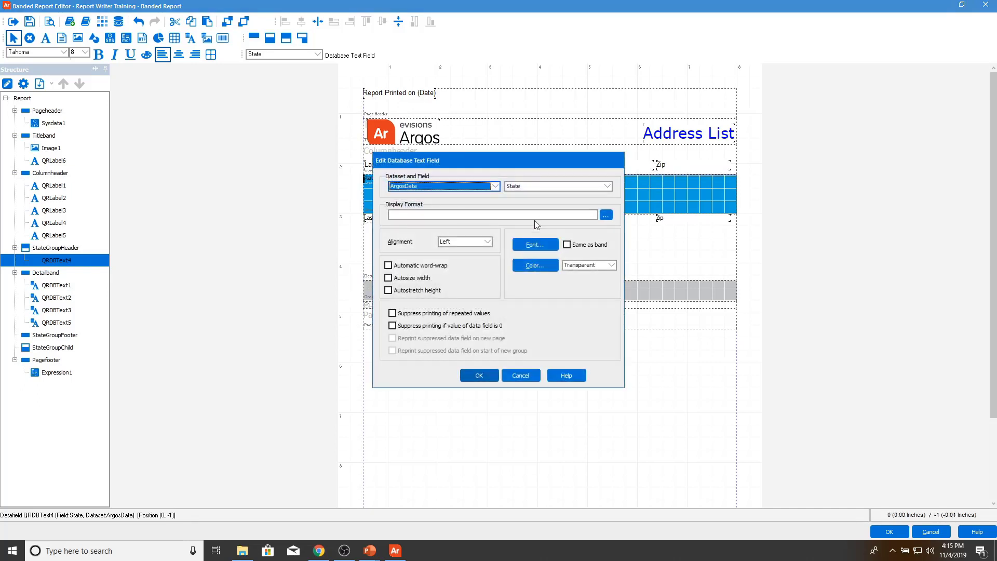
click(524, 244)
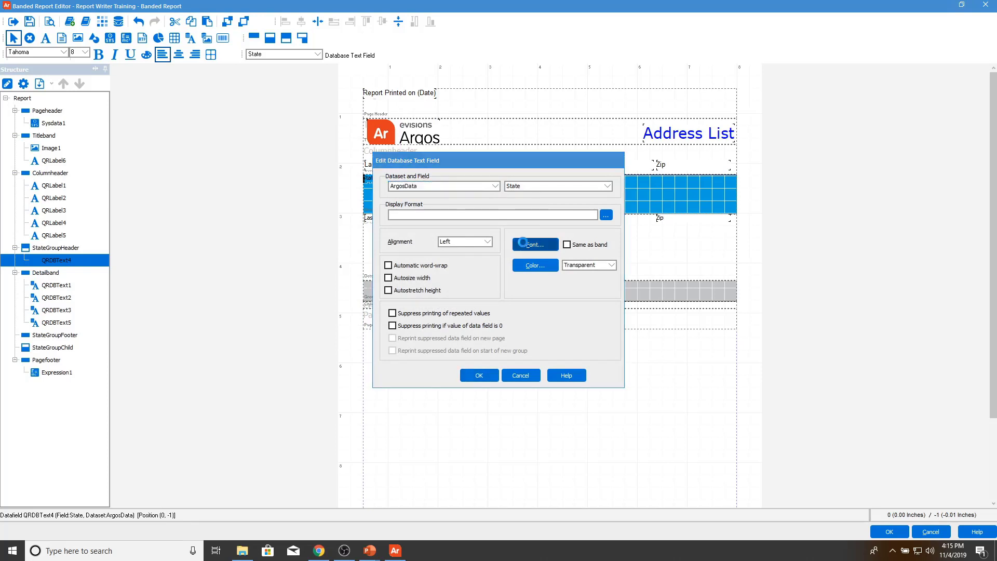
click(543, 212)
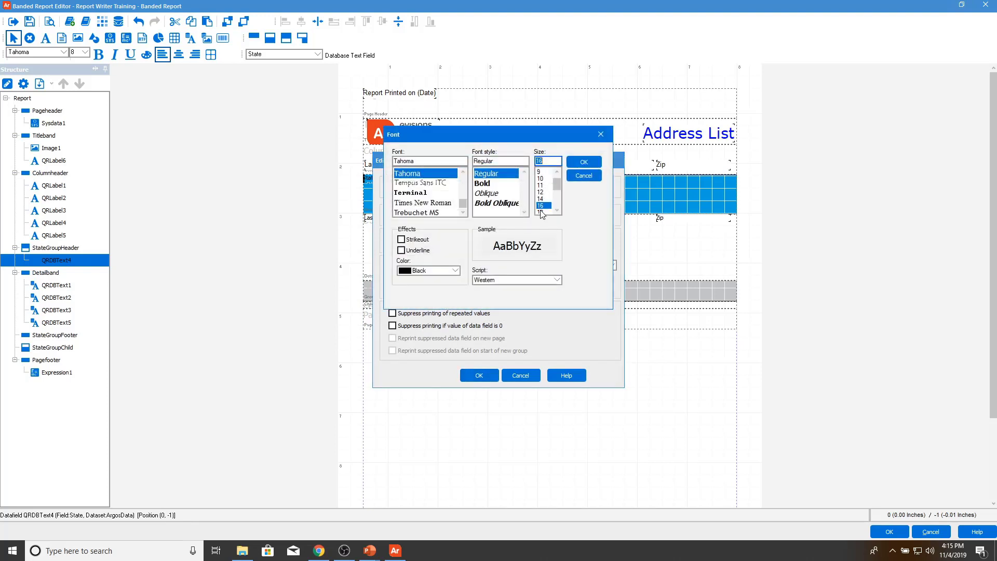
click(581, 163)
click(493, 375)
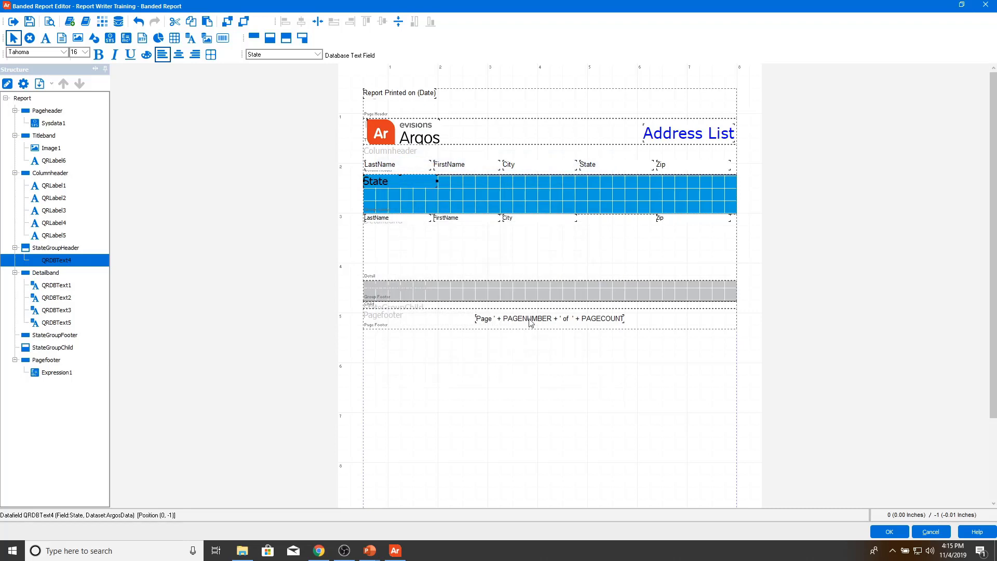
Step: Delete the State label from the Columnheader band
click(608, 166)
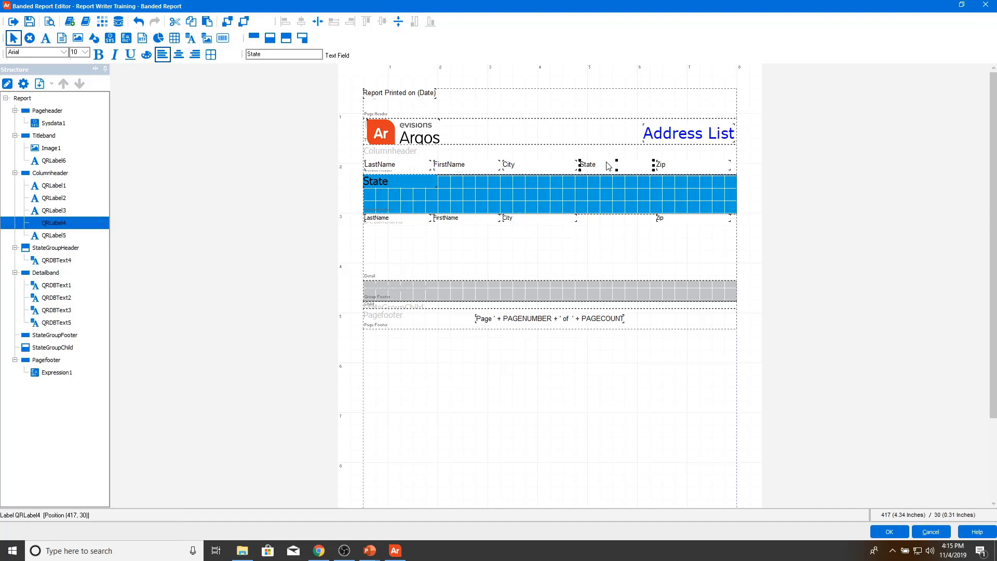
key(Delete)
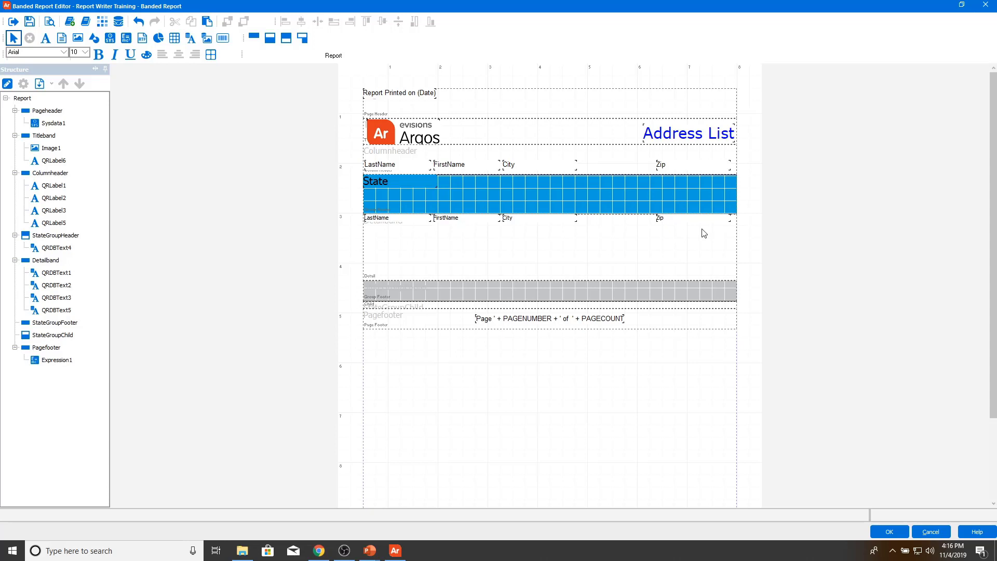
Step: Swap the LastName and FirstName data fields so FirstName starts the detail row
click(419, 221)
drag(419, 222, 474, 247)
click(457, 219)
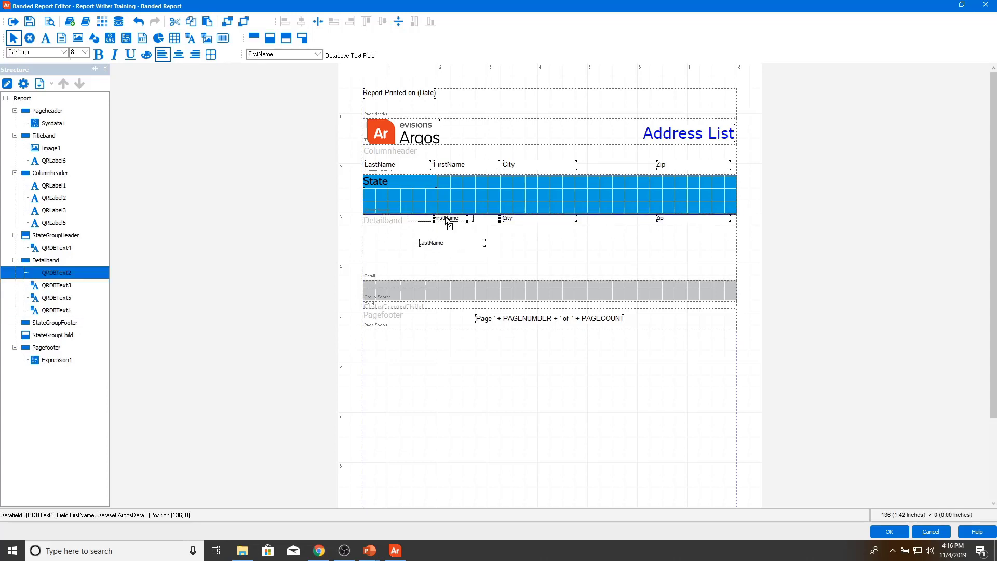
click(527, 255)
drag(472, 221, 459, 218)
click(445, 244)
Step: Move the Zip data field and its column label further right, keeping them aligned
click(689, 218)
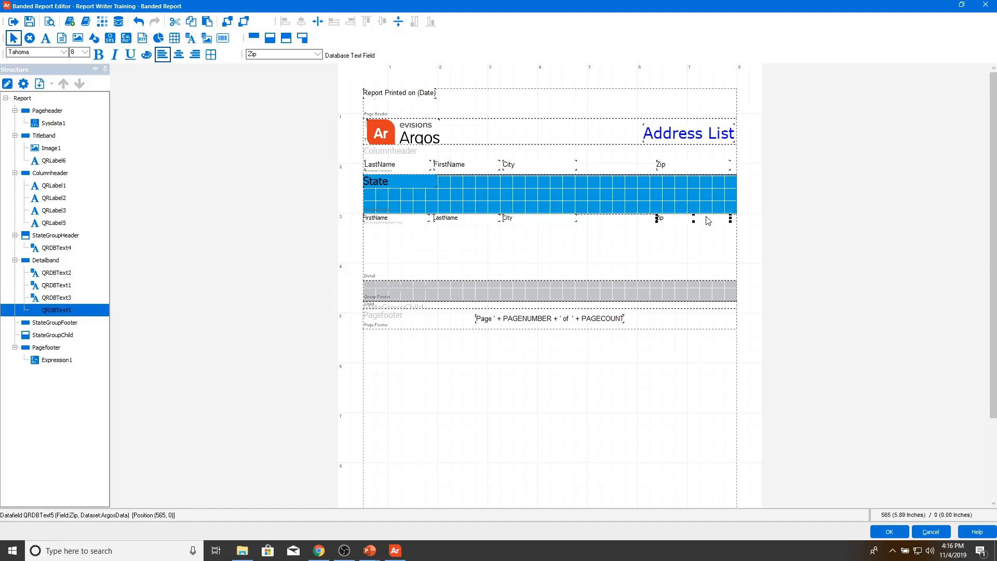
double_click(714, 219)
click(494, 374)
drag(683, 217, 698, 217)
click(695, 164)
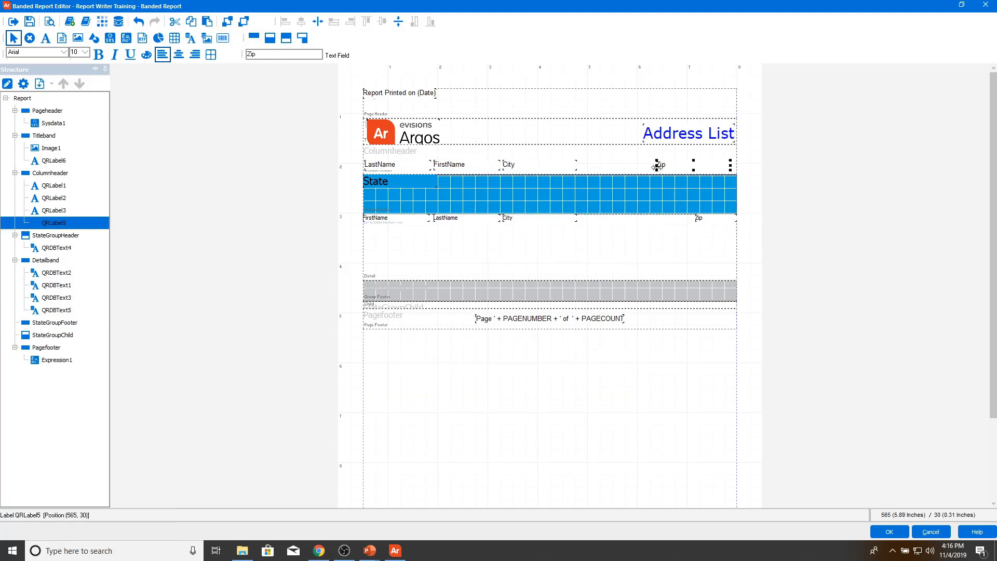
drag(695, 164, 727, 169)
Step: Shift the City data field and label right next to Zip and widen City slightly
click(565, 235)
click(545, 219)
drag(576, 220, 665, 220)
drag(568, 169, 675, 170)
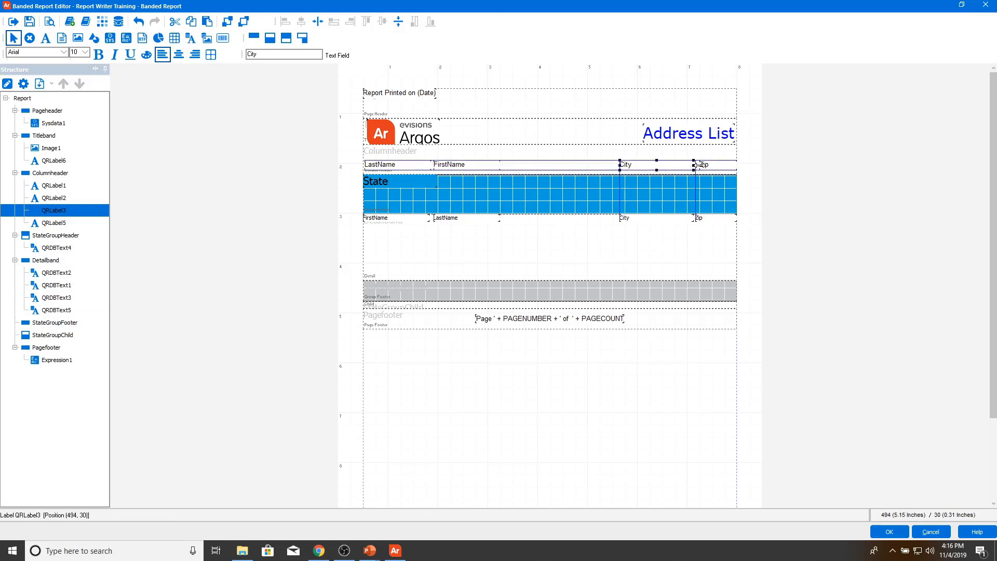
click(672, 236)
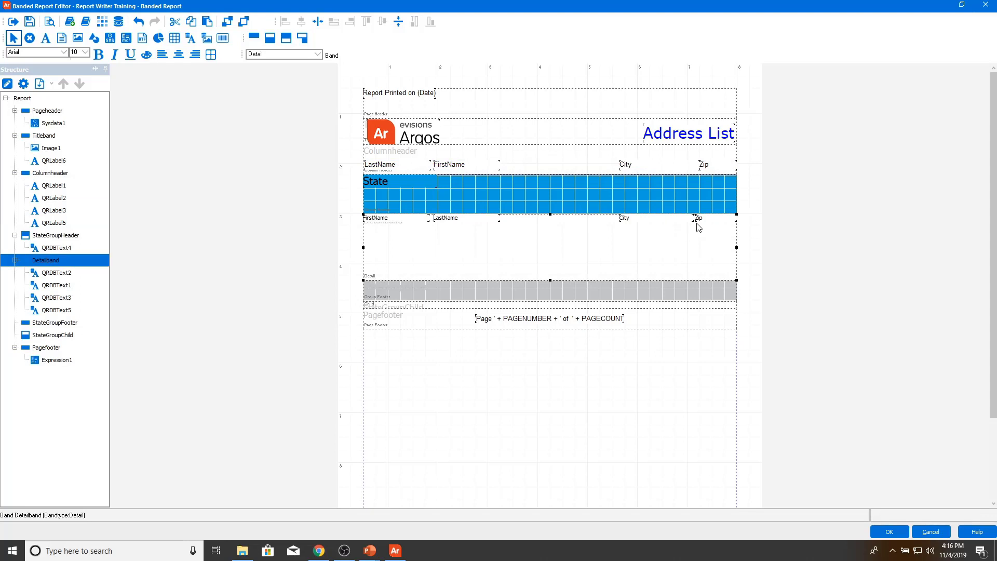
click(697, 219)
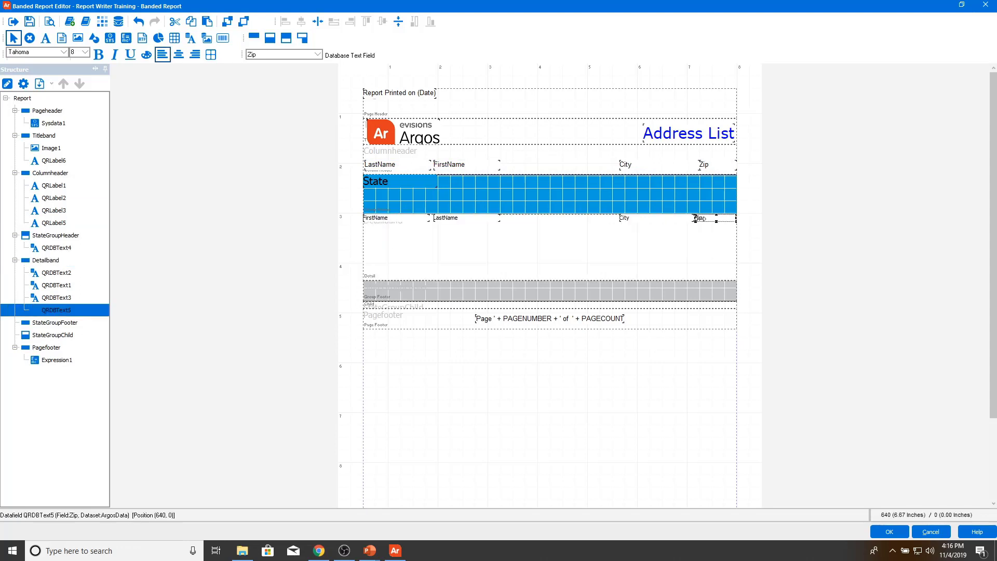
click(689, 220)
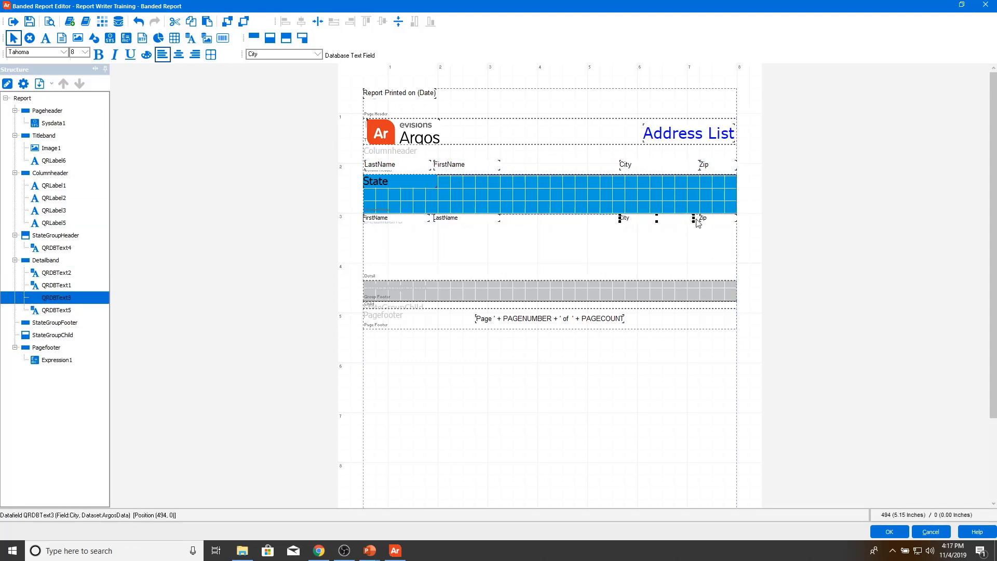
drag(695, 220, 698, 219)
Step: Place a new text label reading 'Street' in the column header
click(46, 38)
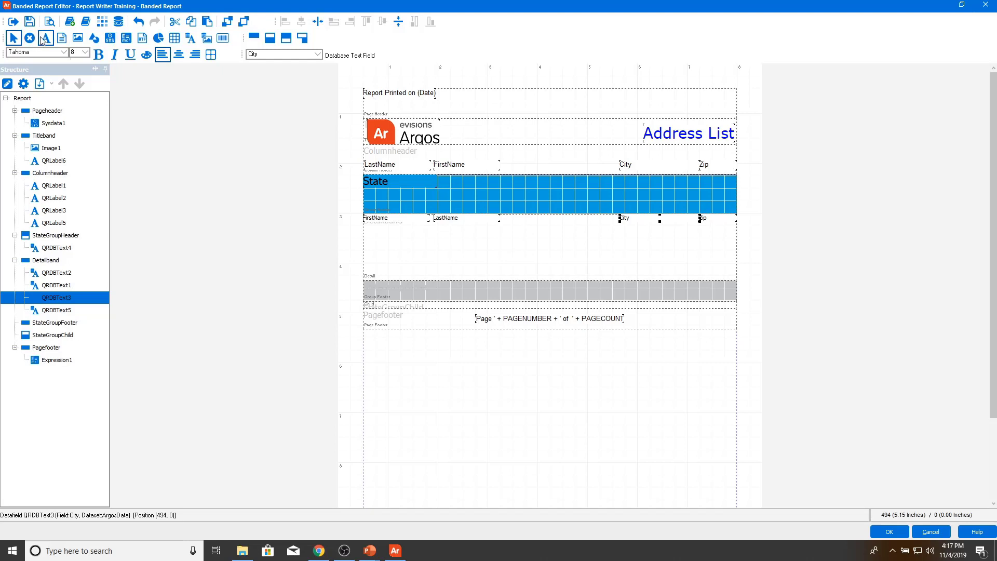
click(534, 167)
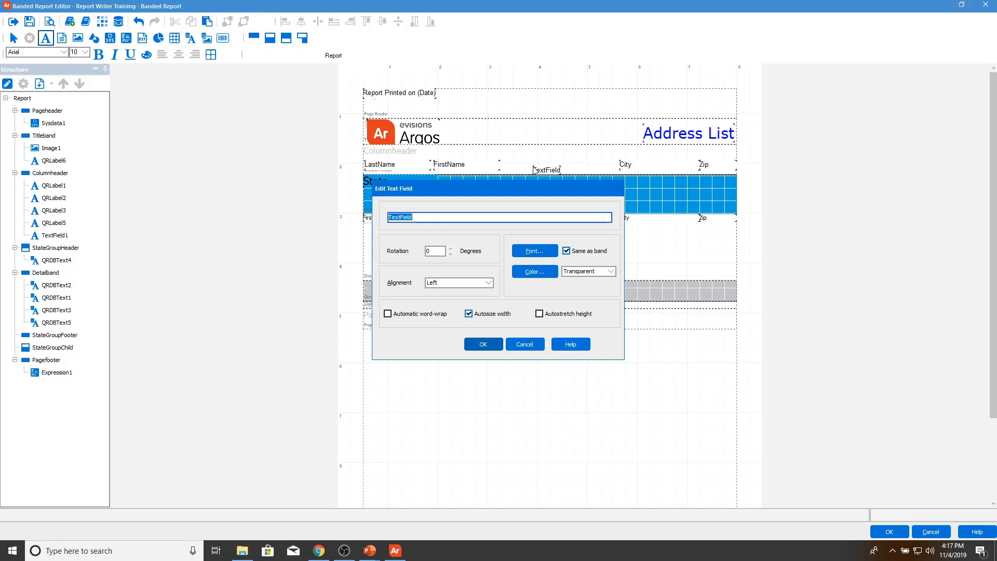
text(Street)
click(499, 314)
click(483, 343)
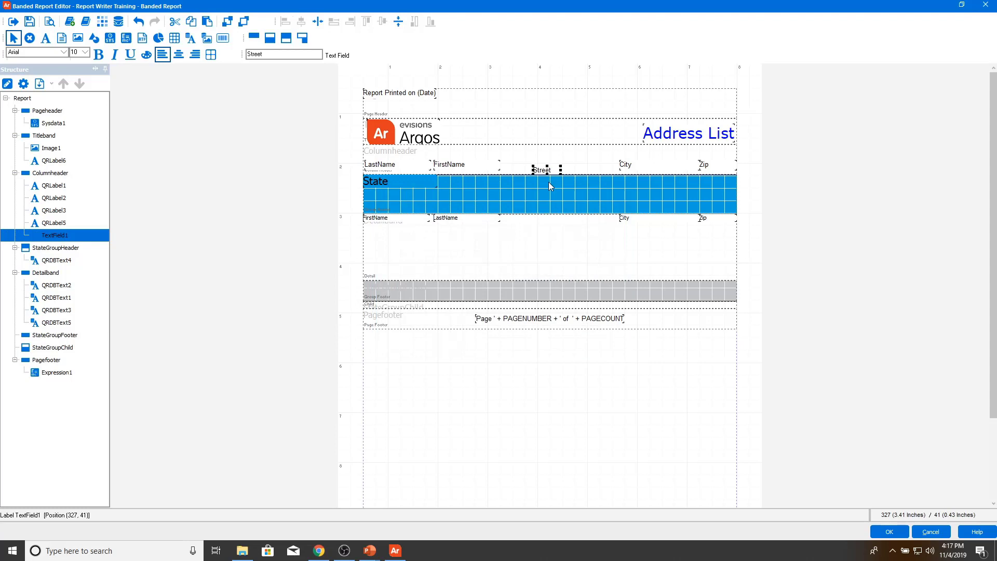
Step: Align the Street label with the City label and widen it between FirstName and City
click(626, 165)
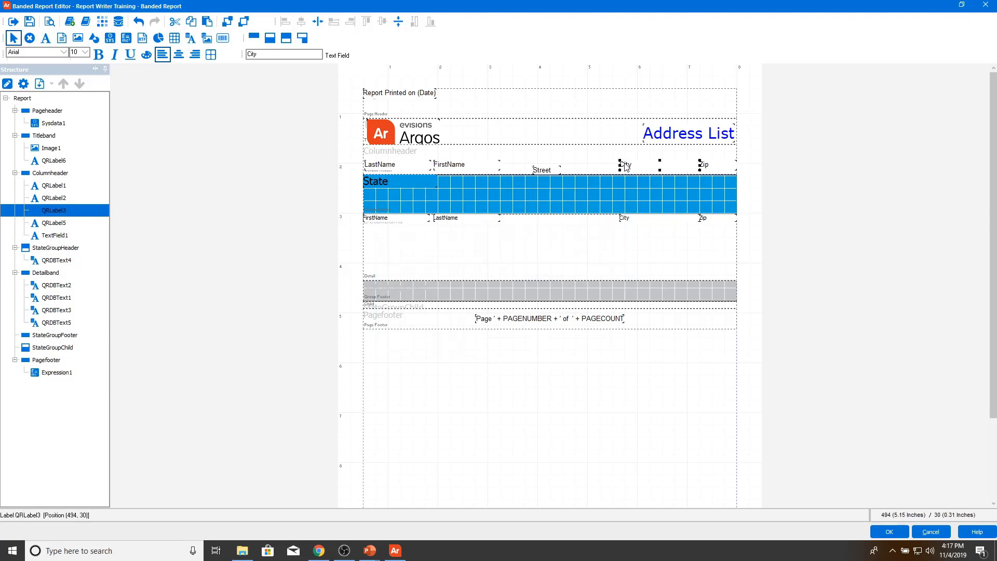
shift+click(549, 171)
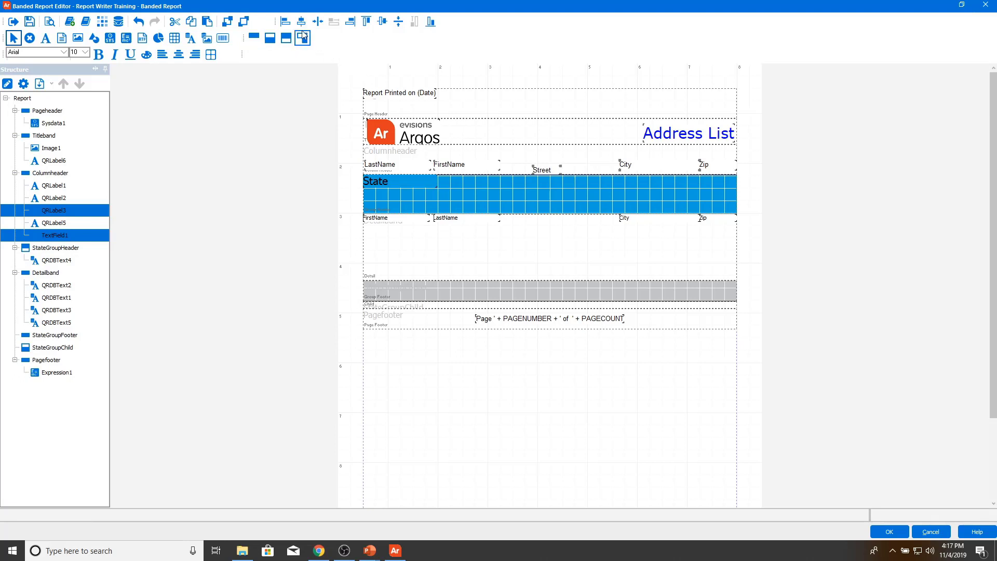
click(383, 22)
click(540, 169)
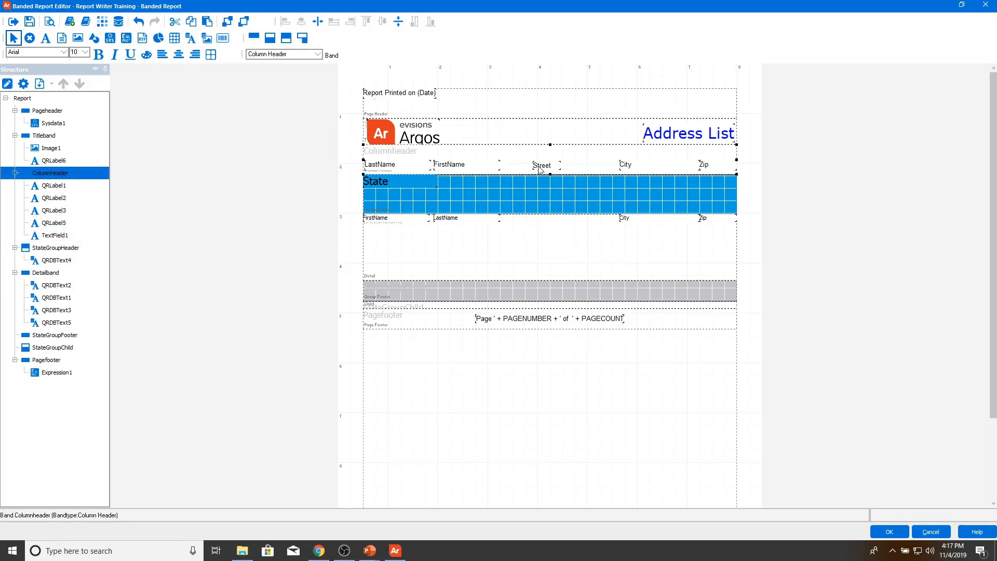
click(540, 169)
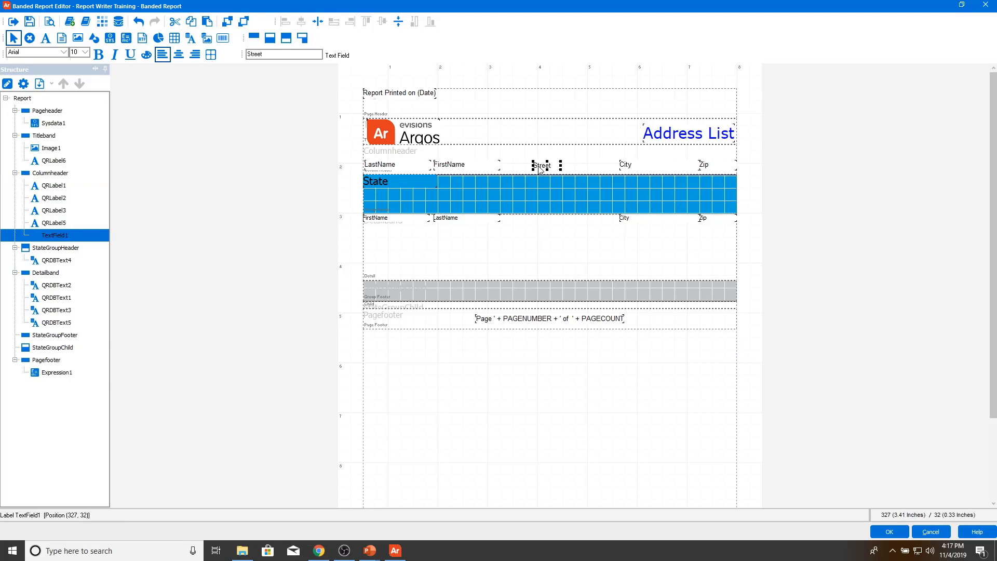
drag(533, 165, 597, 166)
click(594, 155)
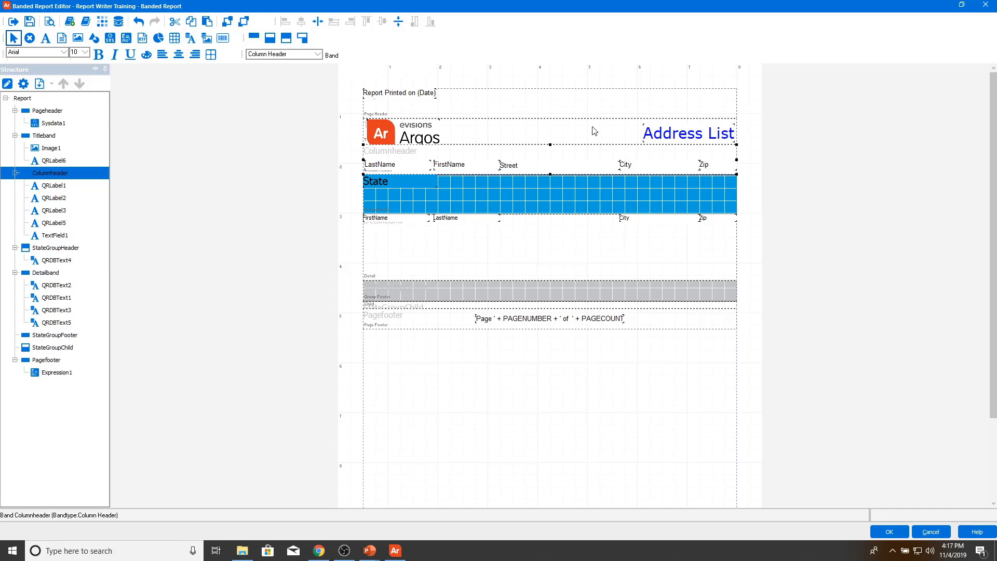
Step: Add a database text field bound to Street1 in the Detail band
click(197, 40)
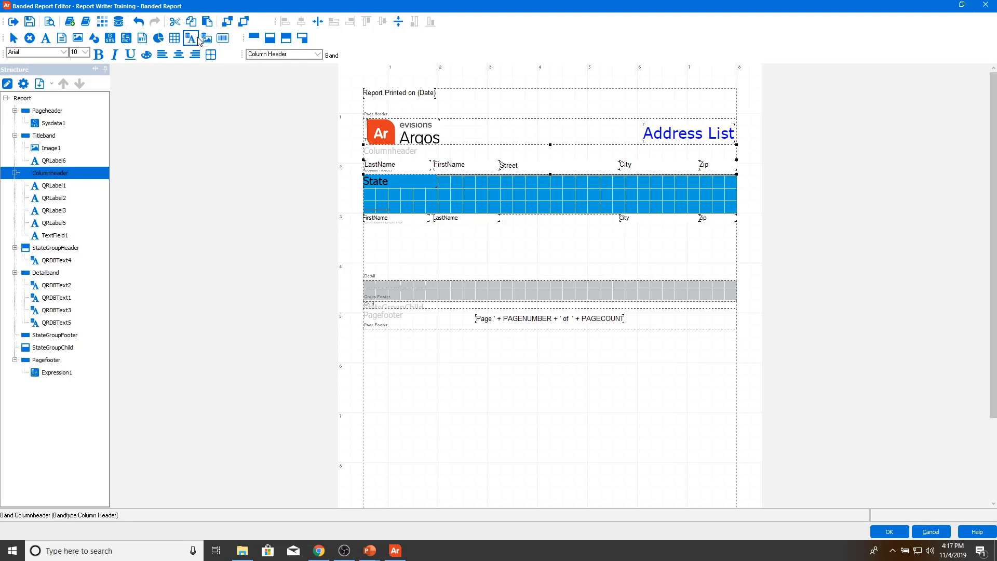
click(536, 222)
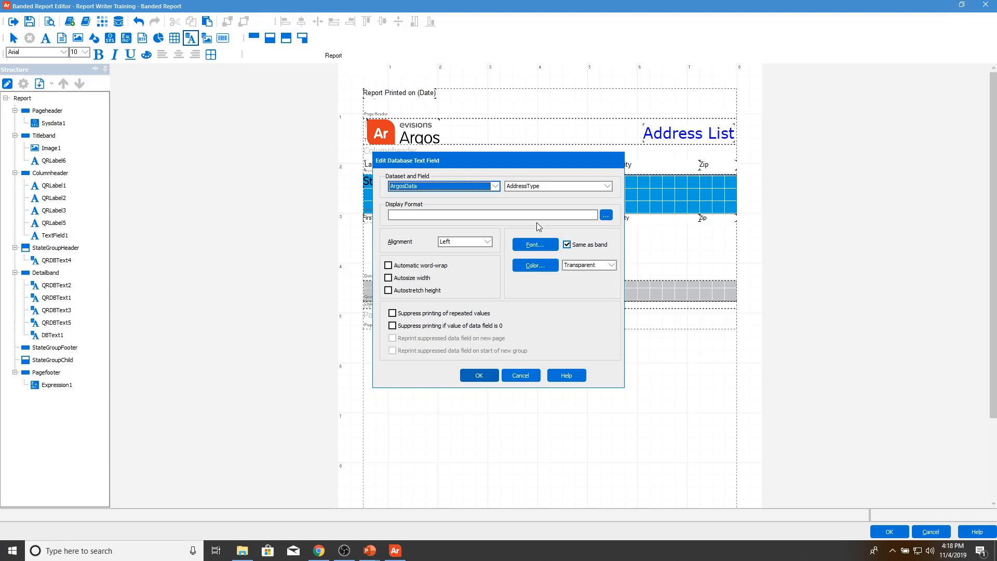
click(548, 187)
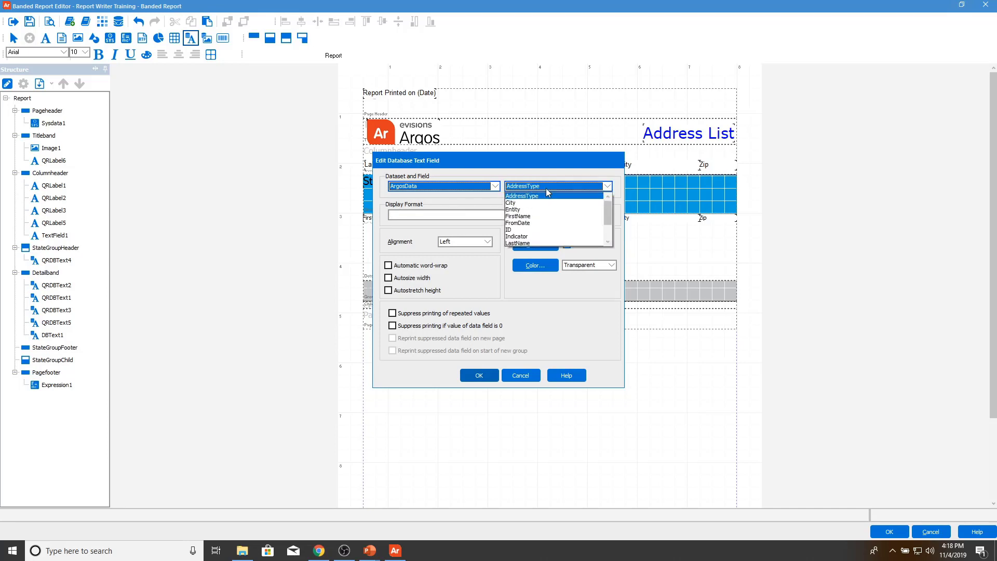
scroll(527, 229, down, 1)
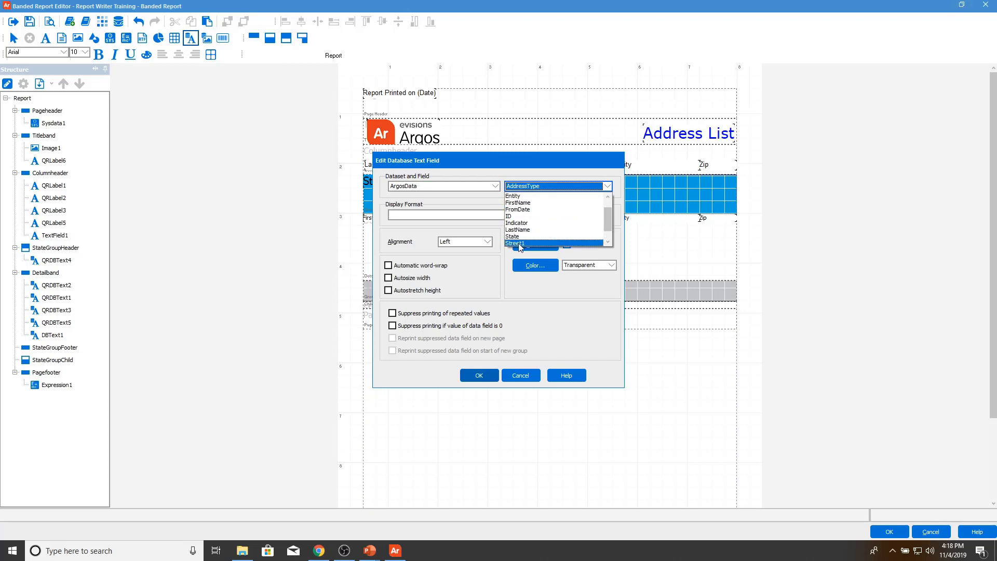
click(522, 246)
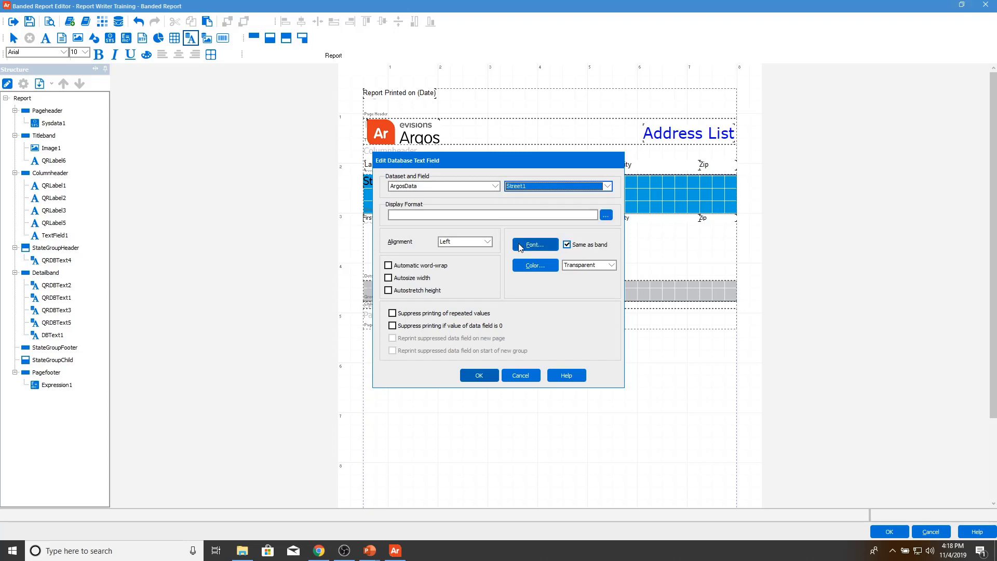
click(478, 375)
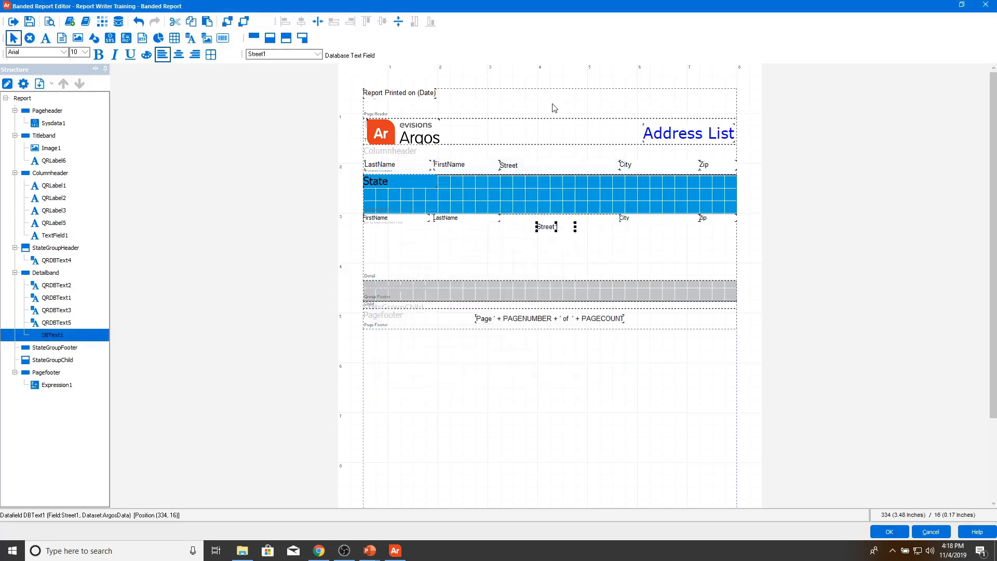
Step: Align the Street1 field and move it into the detail row under the Street label
click(515, 167)
click(553, 228)
click(400, 23)
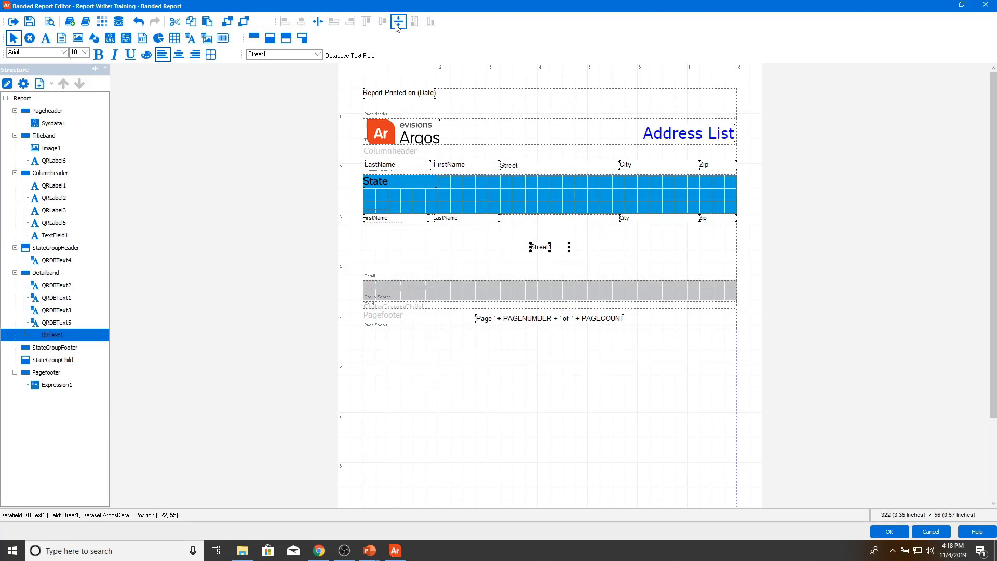
click(500, 170)
click(499, 170)
click(545, 247)
drag(541, 245, 619, 220)
click(594, 256)
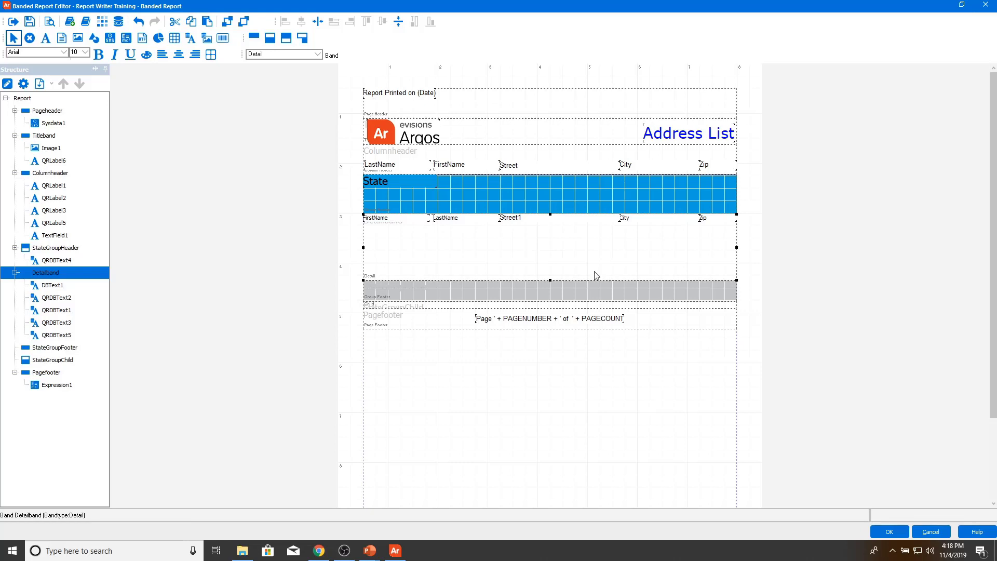
Step: Cut the LastName, FirstName, Street, City and Zip labels and paste them into StateGroupHeader
click(392, 167)
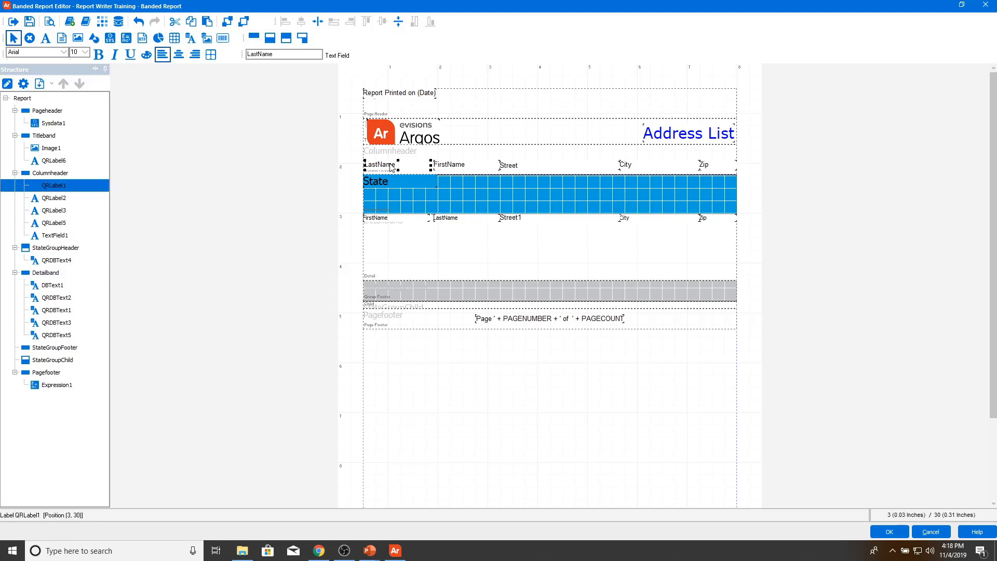
shift+click(451, 166)
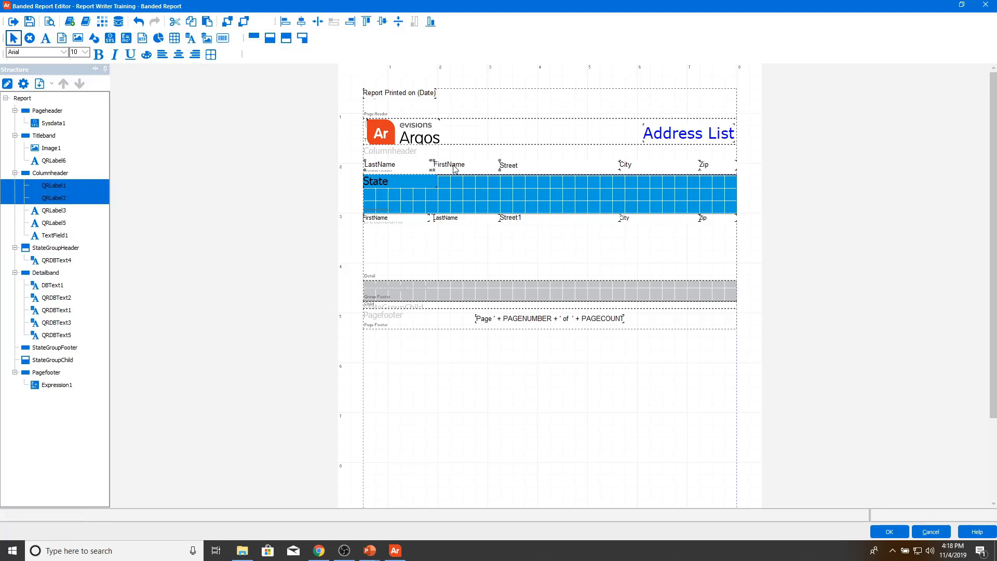
shift+click(529, 166)
shift+click(625, 165)
shift+click(709, 169)
right_click(710, 168)
click(744, 216)
click(486, 196)
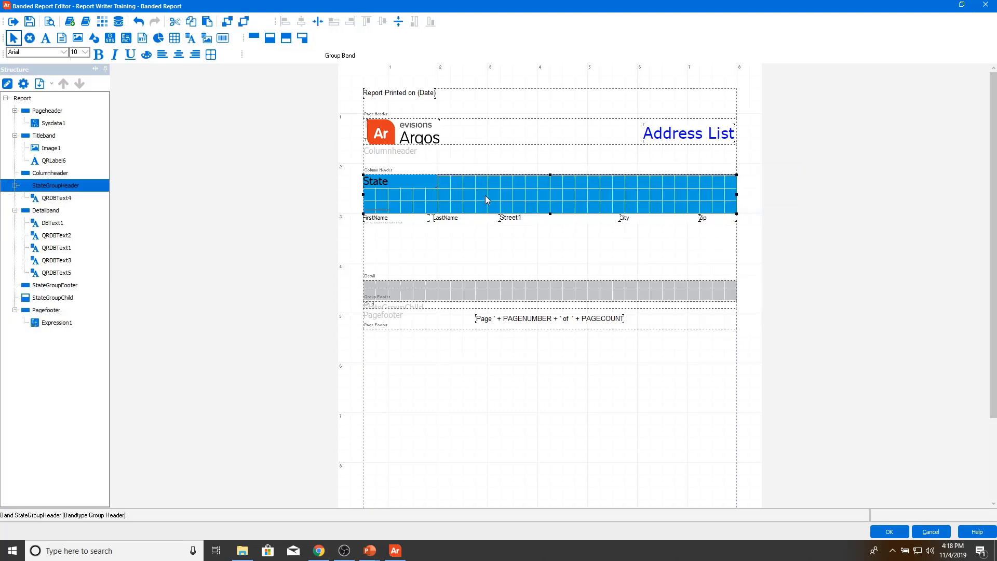
key(ctrl+v)
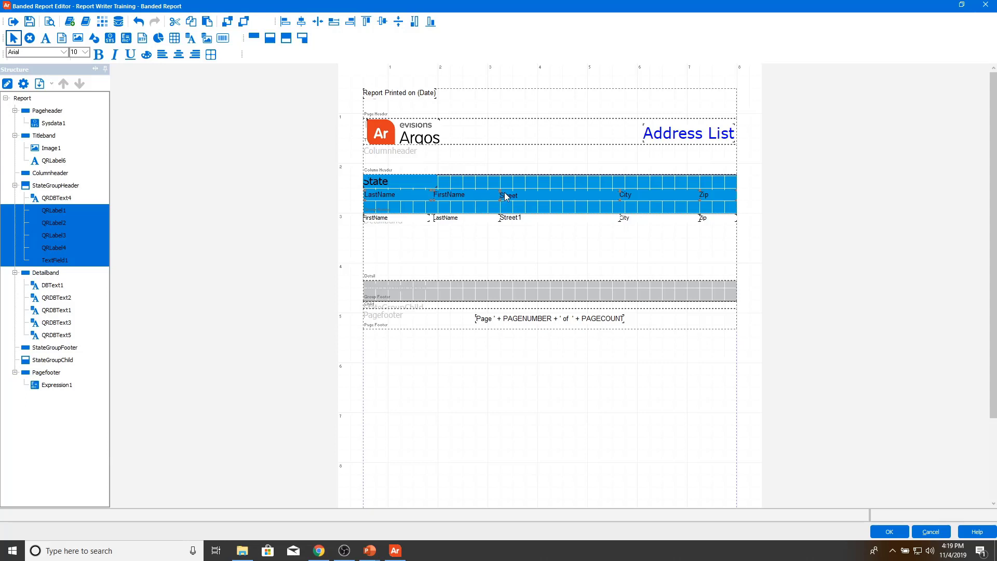
Step: Set the StateGroupHeader band's font colour to White
click(476, 181)
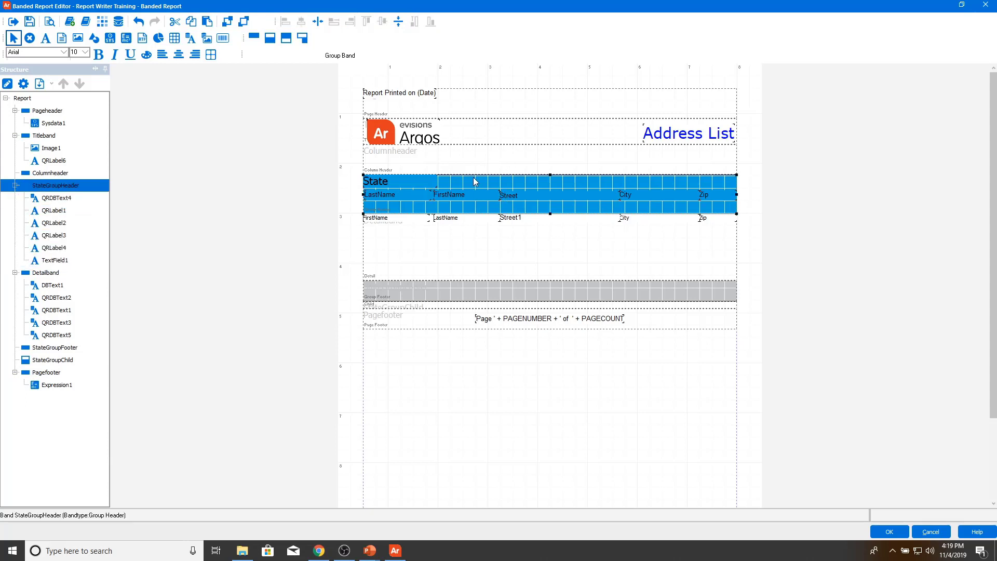
double_click(475, 181)
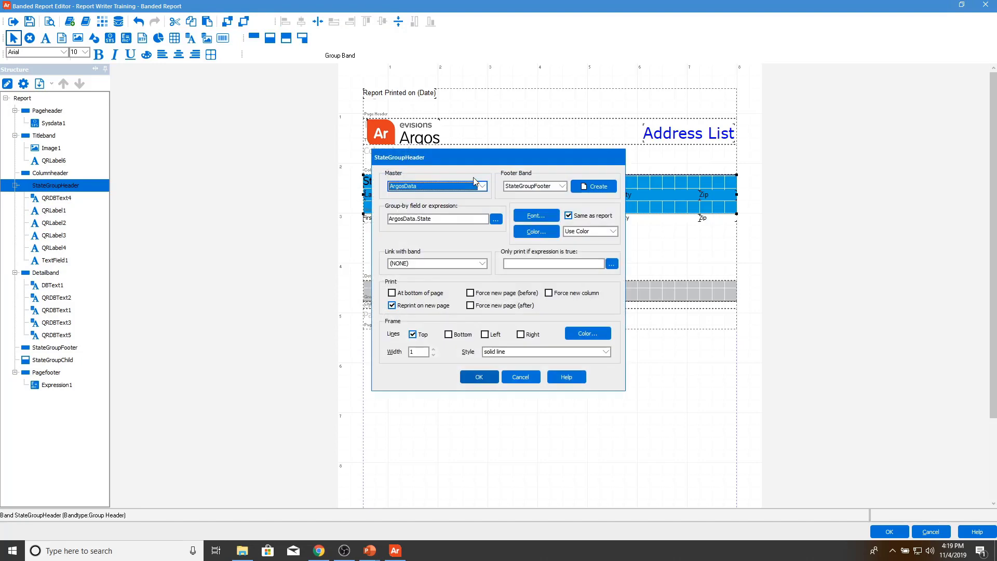
click(545, 219)
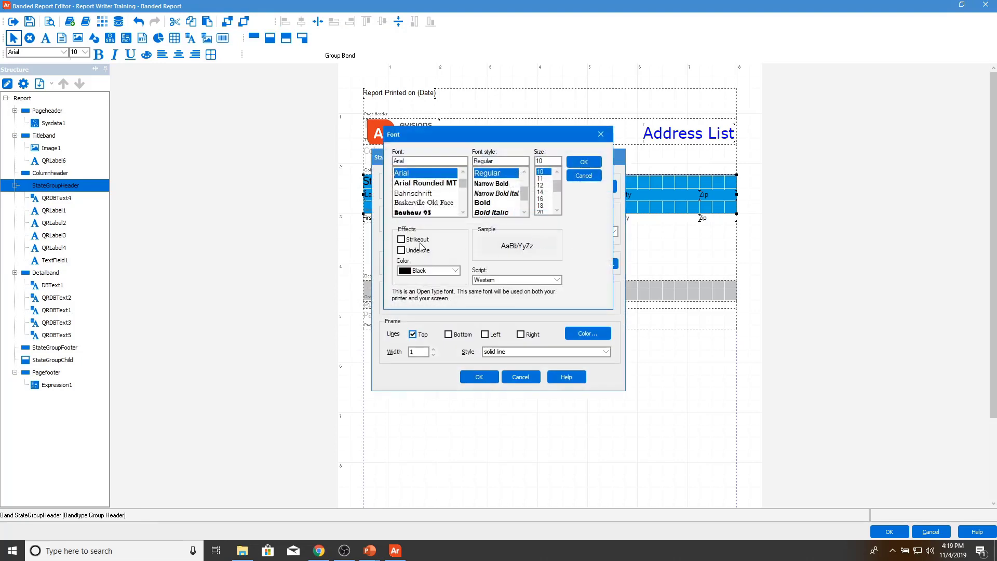
click(445, 270)
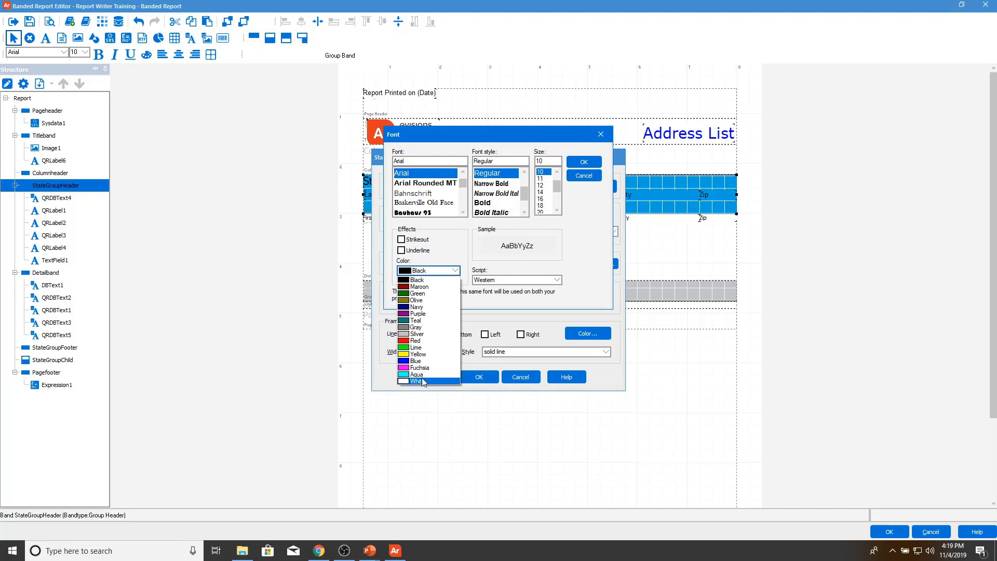
click(423, 381)
click(586, 162)
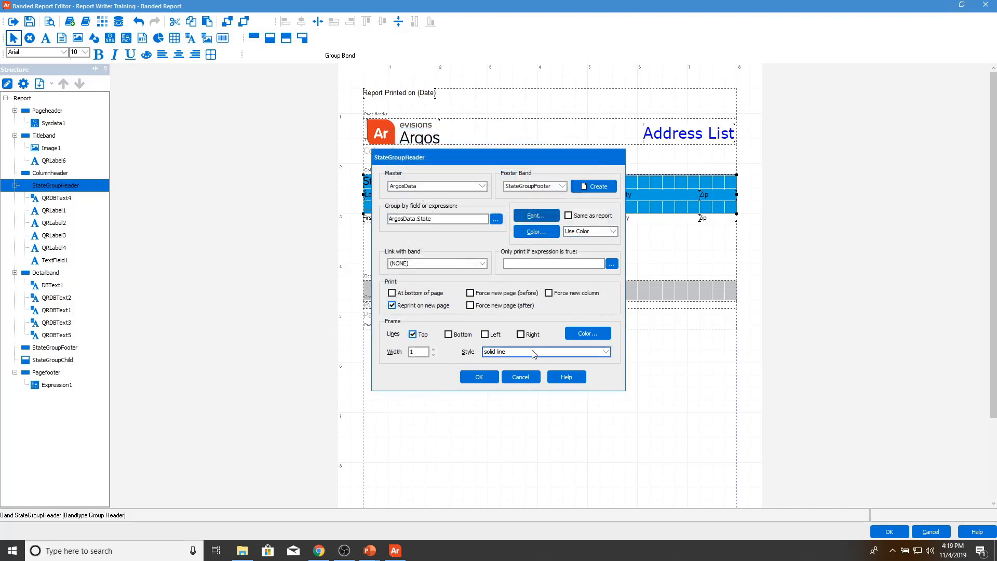
click(478, 377)
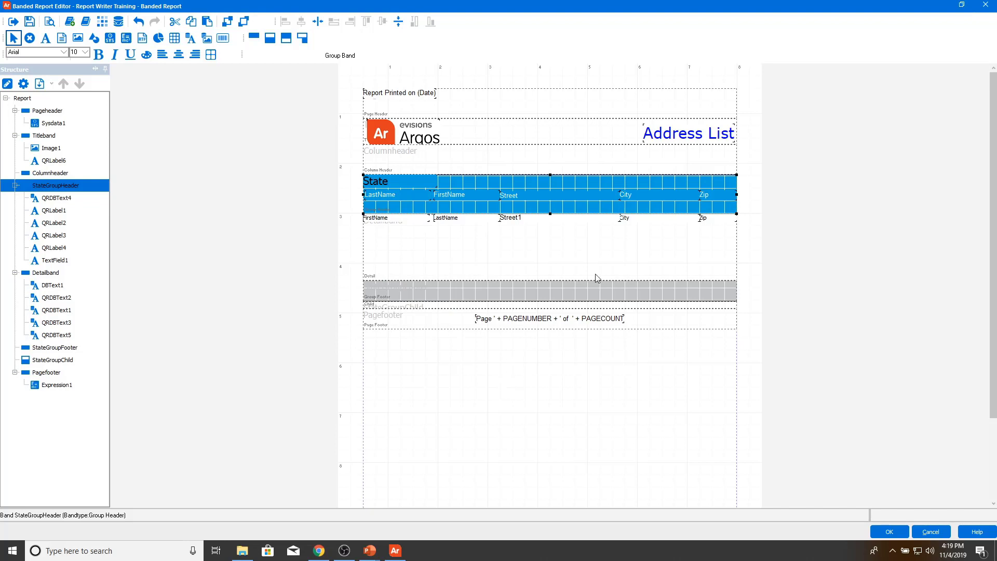
Step: Shorten the StateGroupHeader band and set its font size to 14
drag(551, 207, 548, 201)
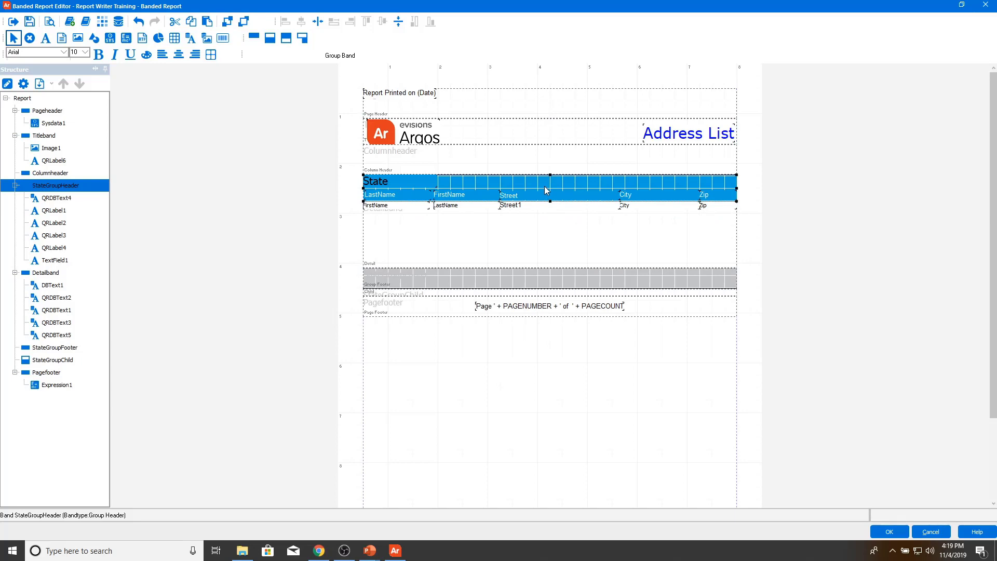
double_click(547, 190)
click(544, 214)
click(541, 193)
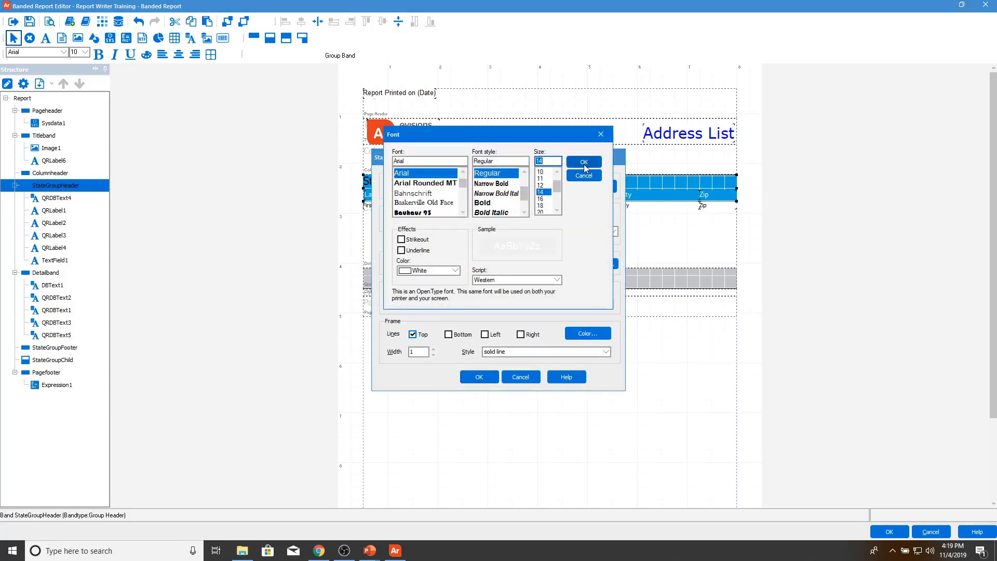
click(584, 162)
click(479, 377)
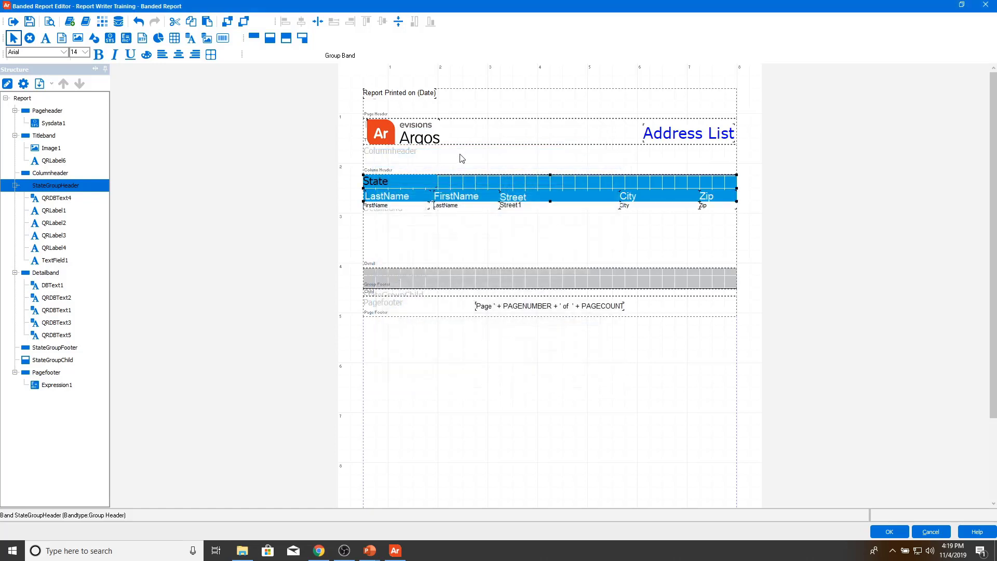
click(462, 158)
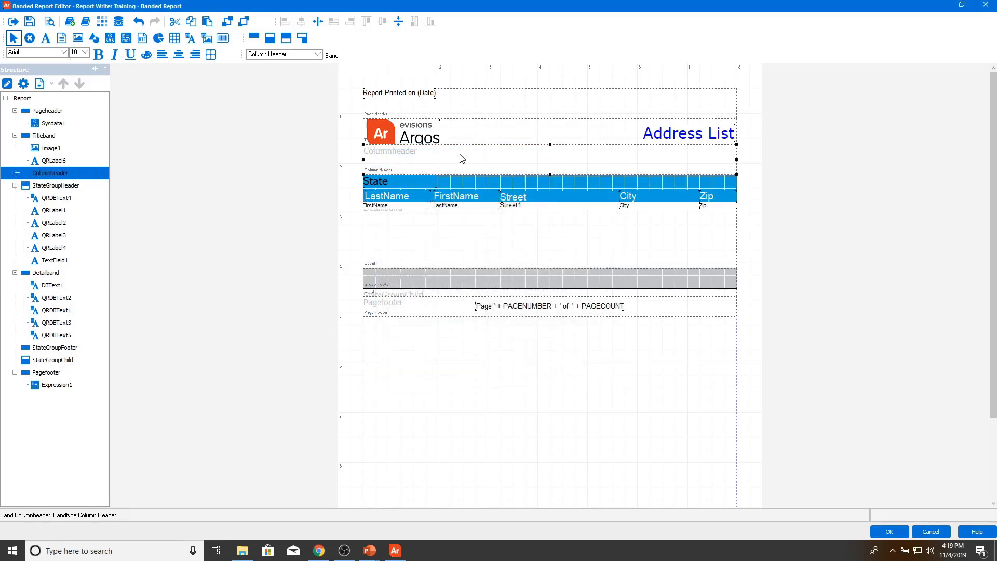
Step: Delete the empty Columnheader band and shorten the Detail band
key(Delete)
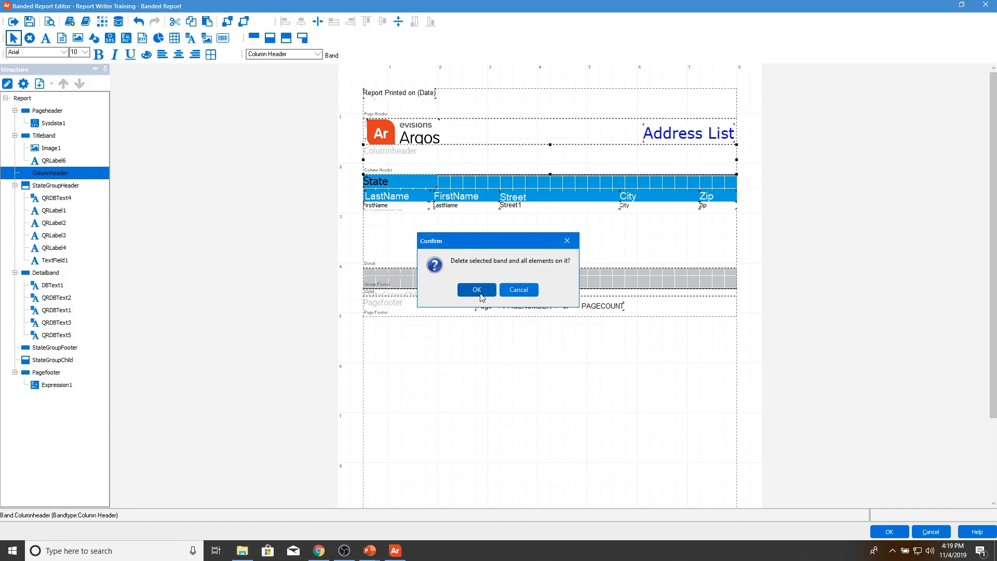
click(477, 289)
click(494, 211)
drag(550, 237, 550, 195)
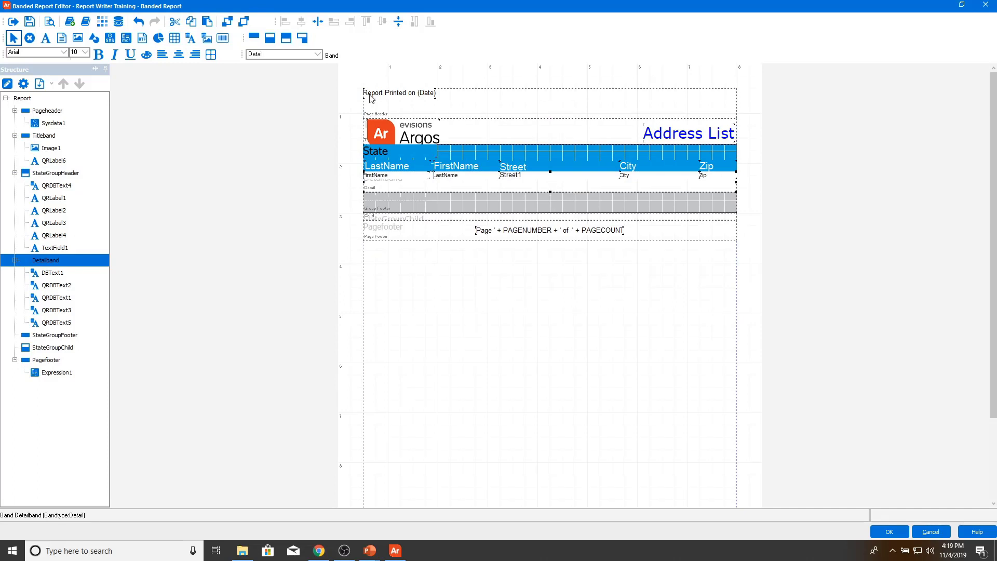
Step: Save the report and preview it with the default parameters
click(36, 21)
click(49, 22)
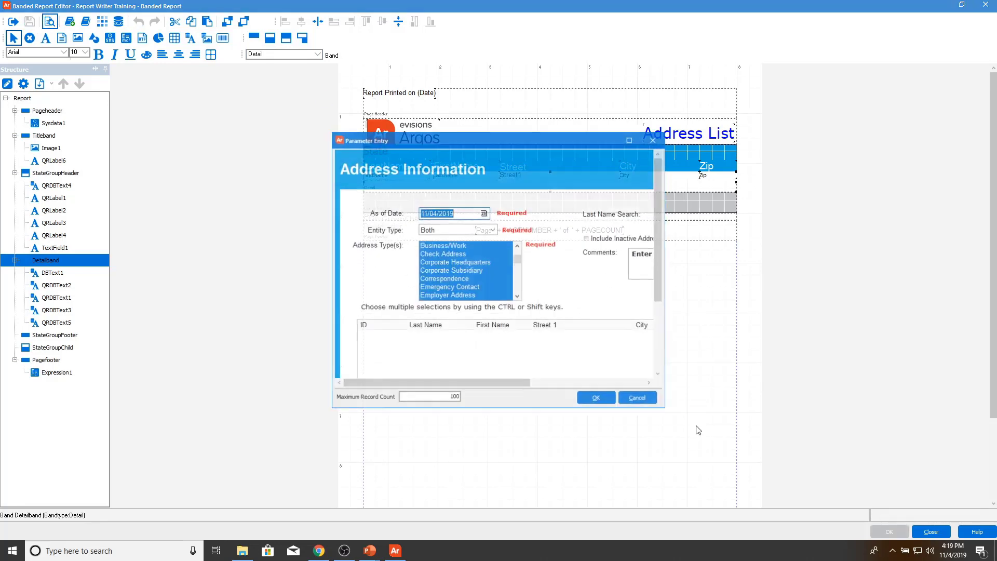
click(619, 398)
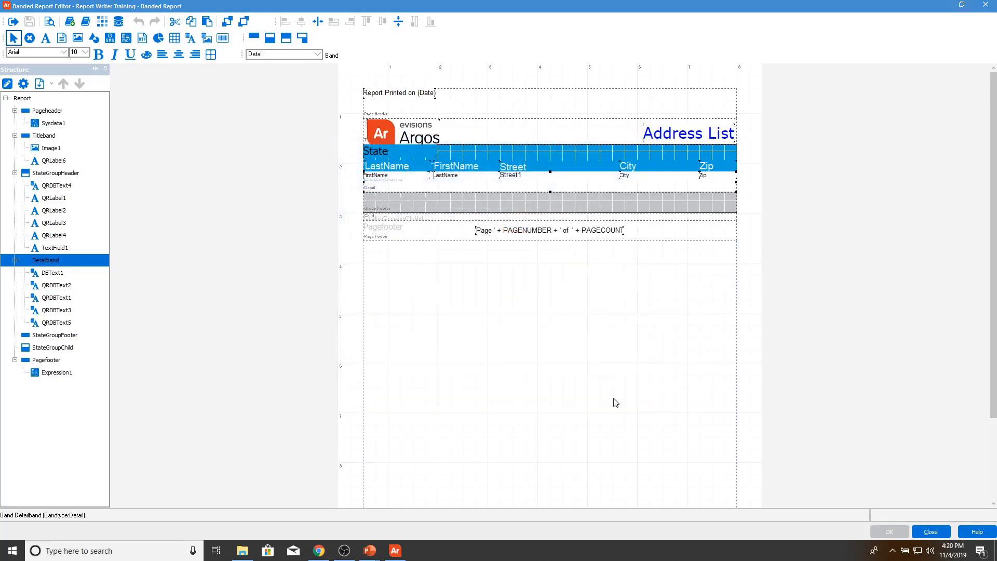
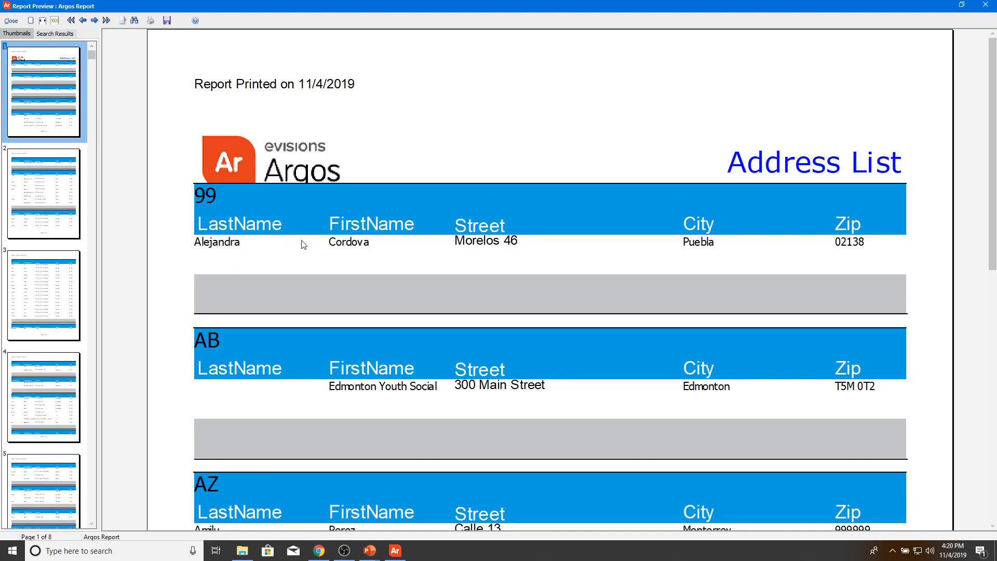
Step: Scroll through the State-grouped Address List preview pages, then close the preview
scroll(992, 151, down, 3)
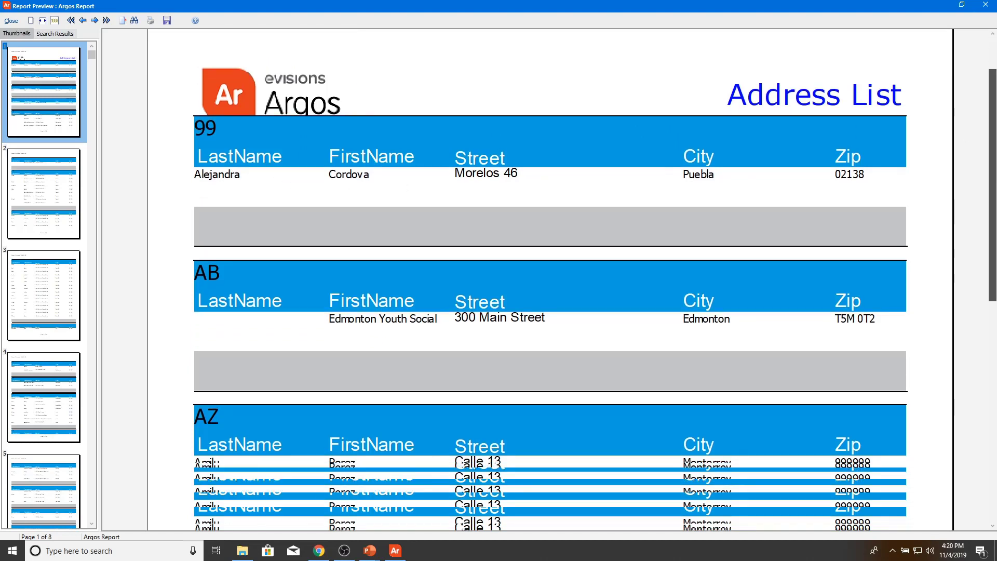
key(alt+Tab)
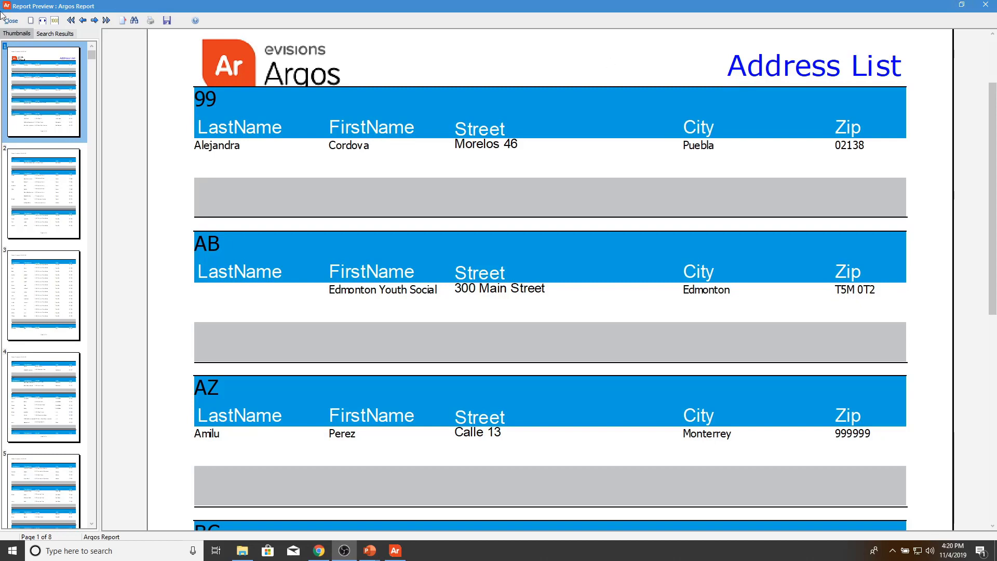
click(11, 21)
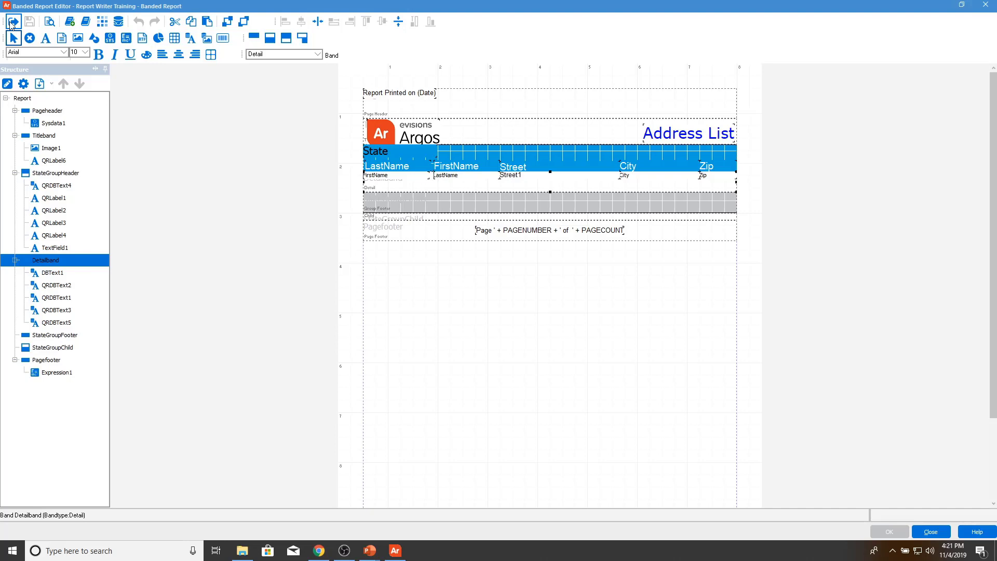
Step: Create a new band of type Summary in the report layout
click(253, 39)
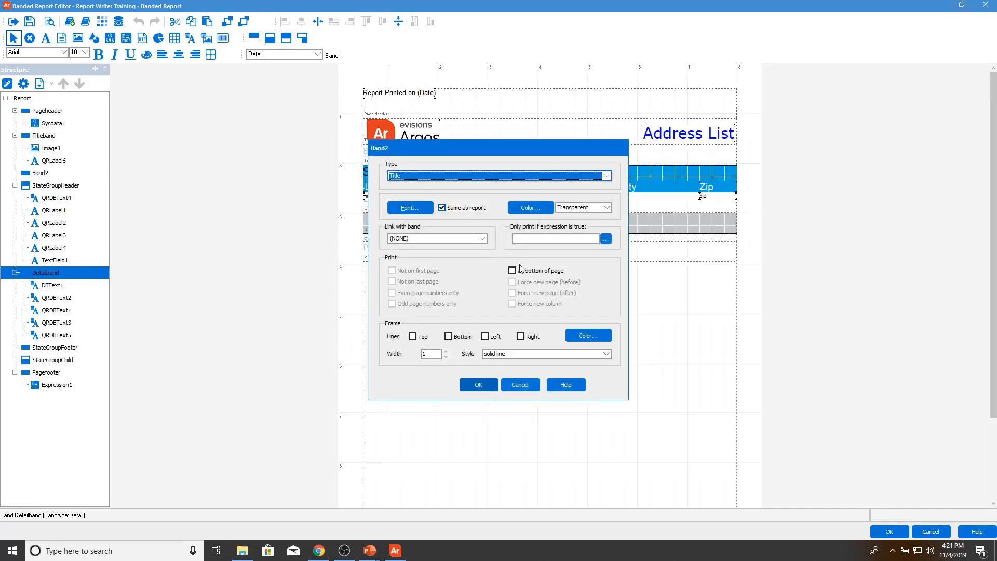
click(450, 176)
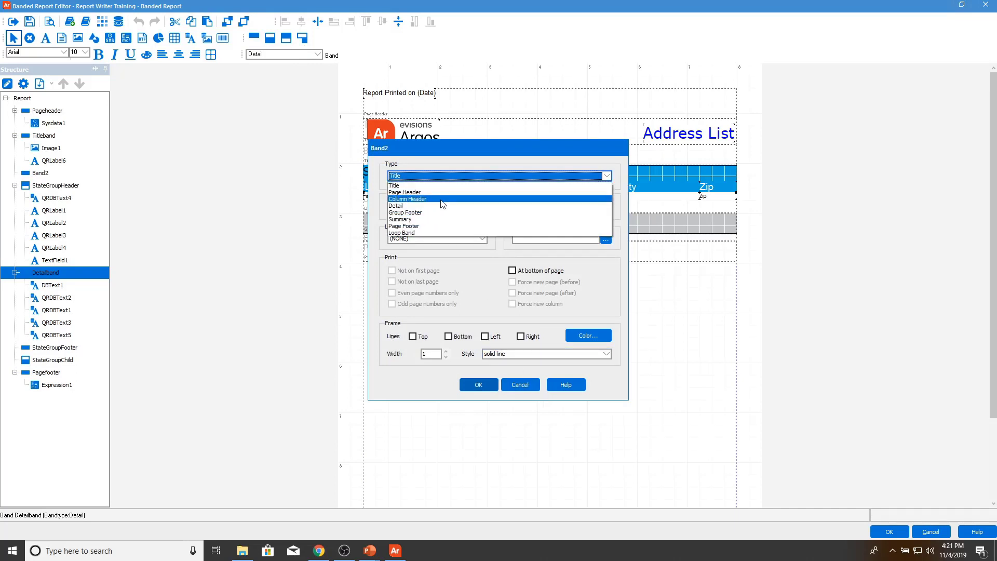
click(436, 220)
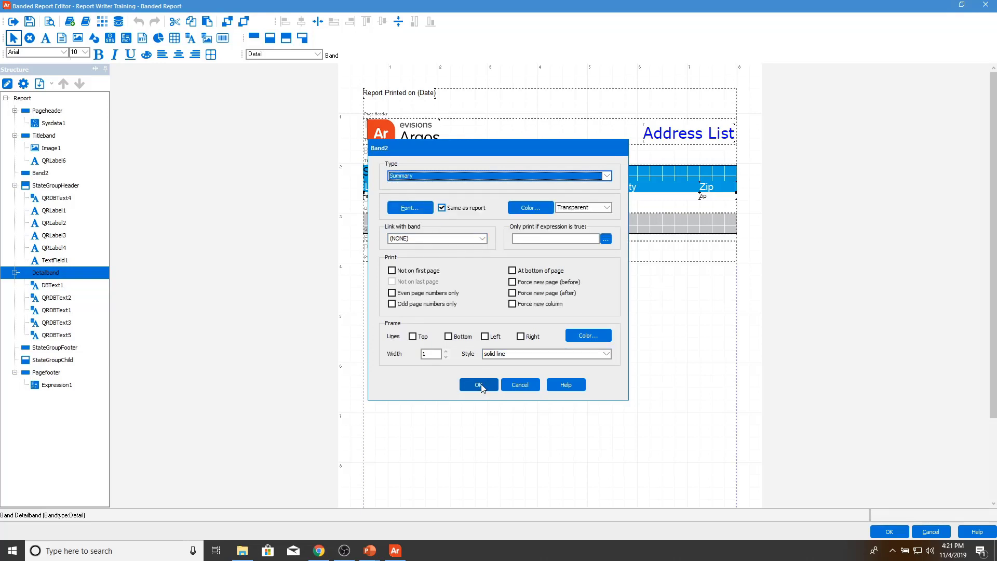
click(479, 384)
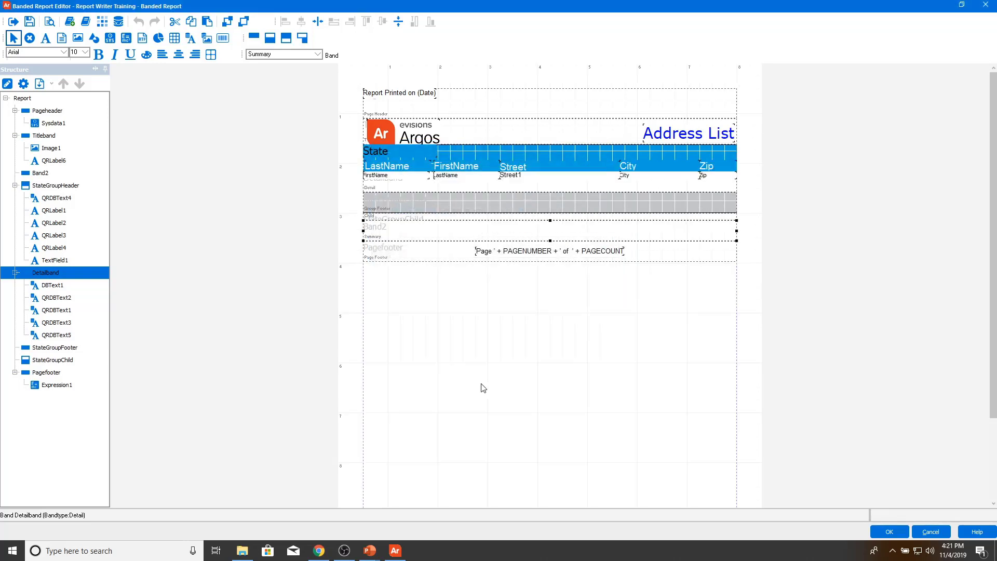
Step: Rename the new band from Band2 to 'Summary'
double_click(395, 238)
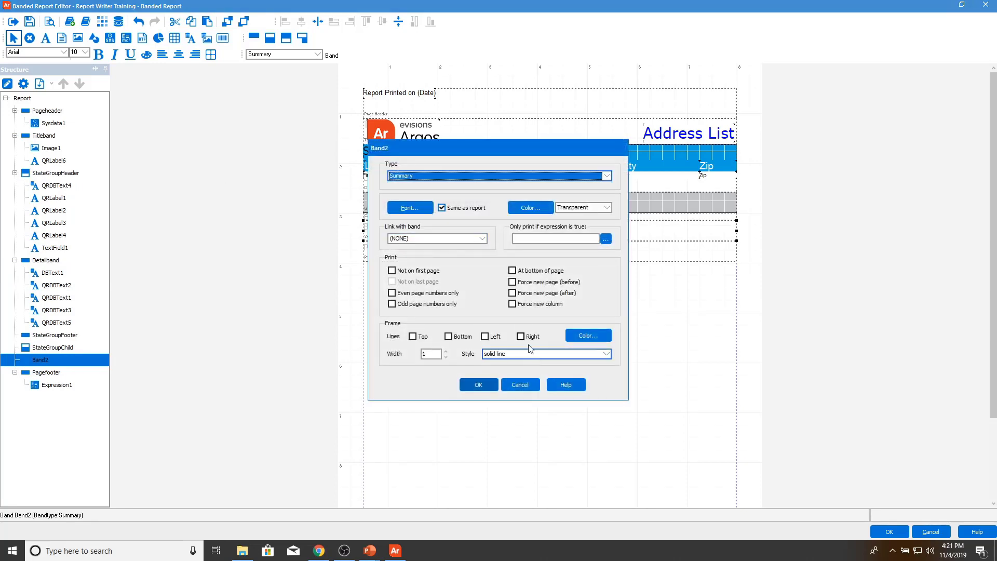
click(520, 384)
click(23, 84)
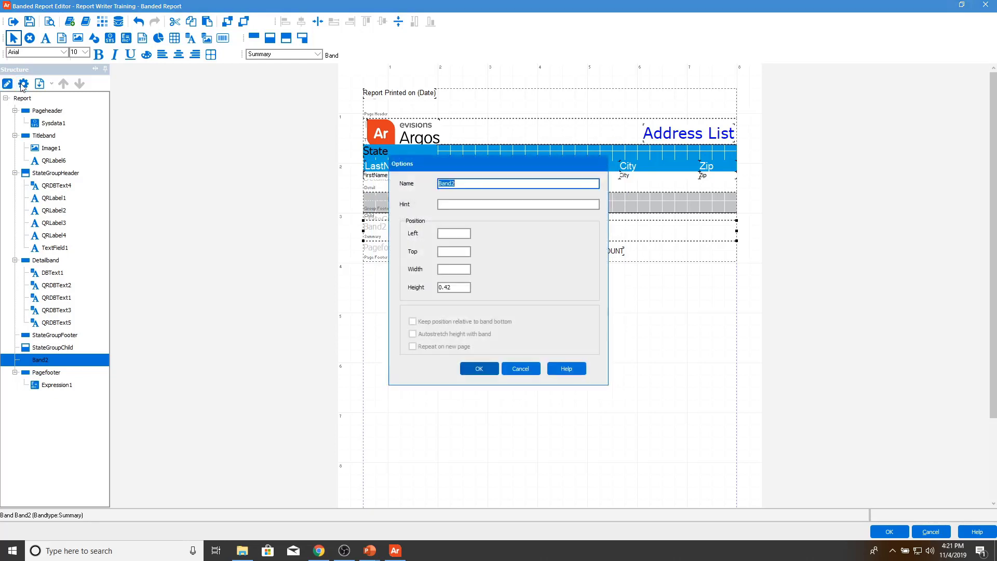
text(Summary)
click(478, 368)
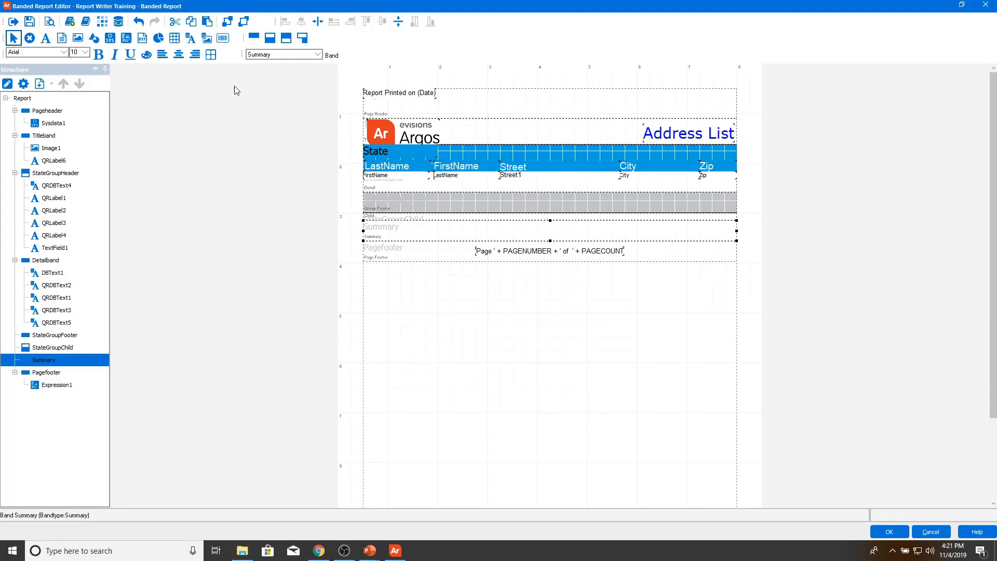
Step: Place an expression field in the Summary band and insert the COUNT function
click(126, 38)
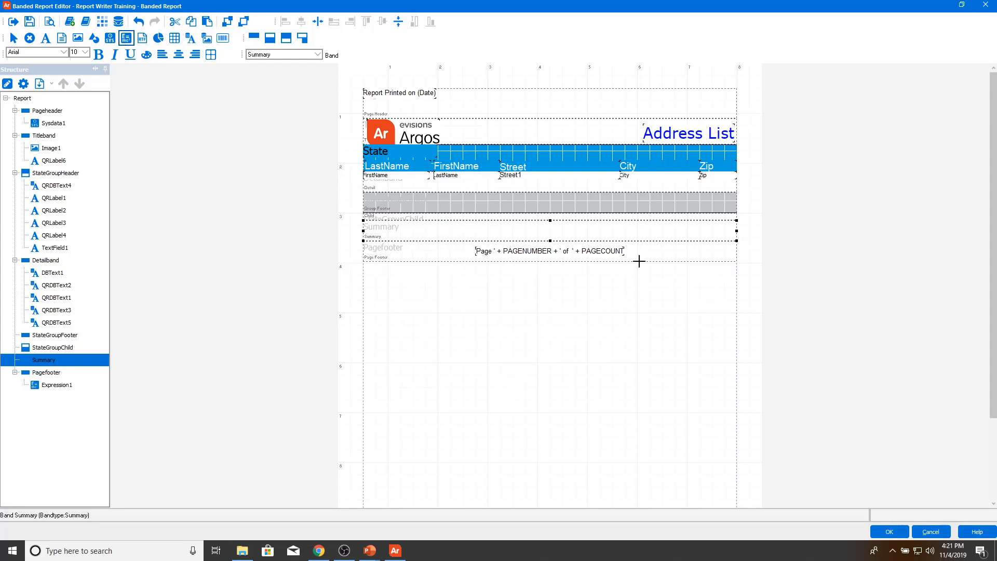
click(531, 228)
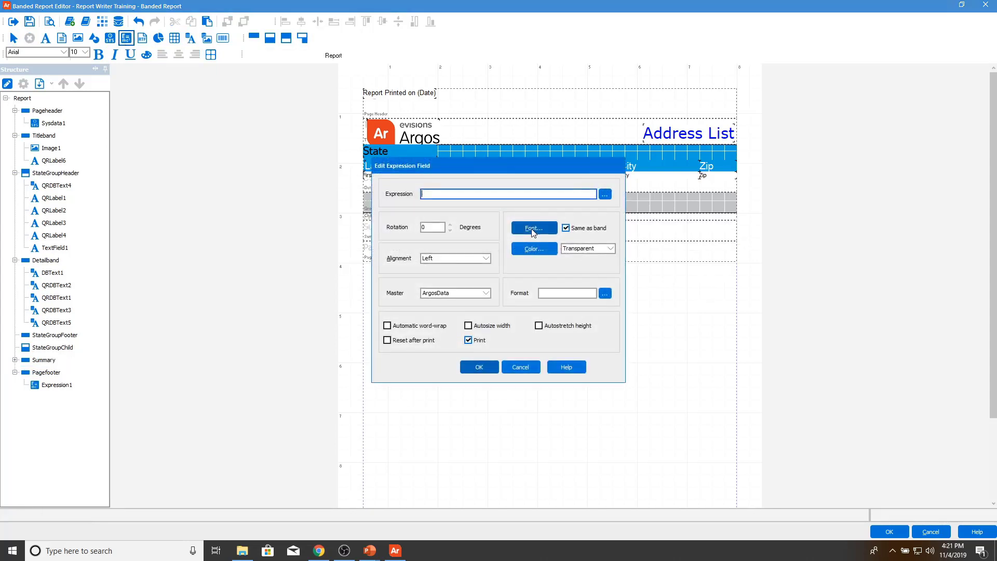
click(605, 194)
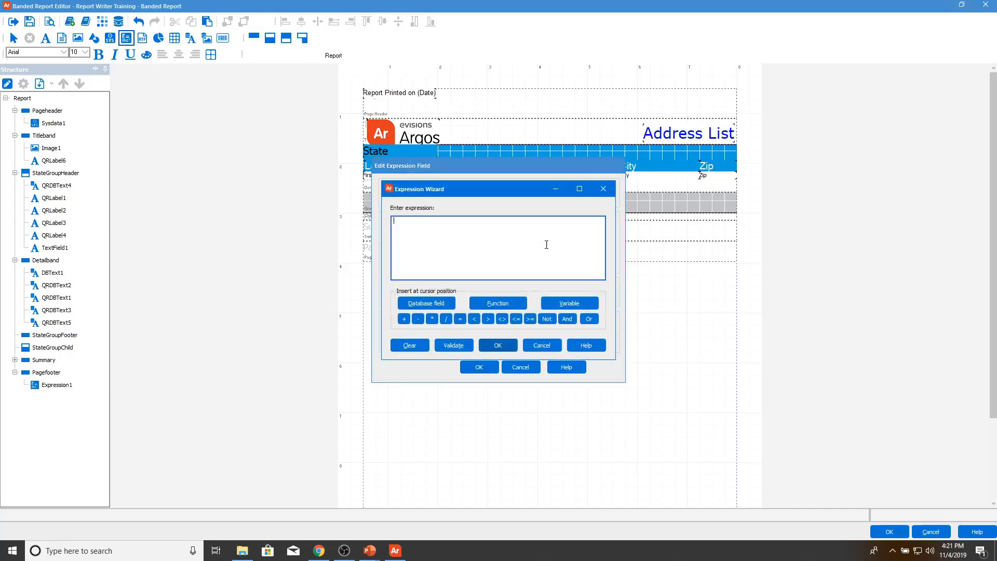
click(488, 304)
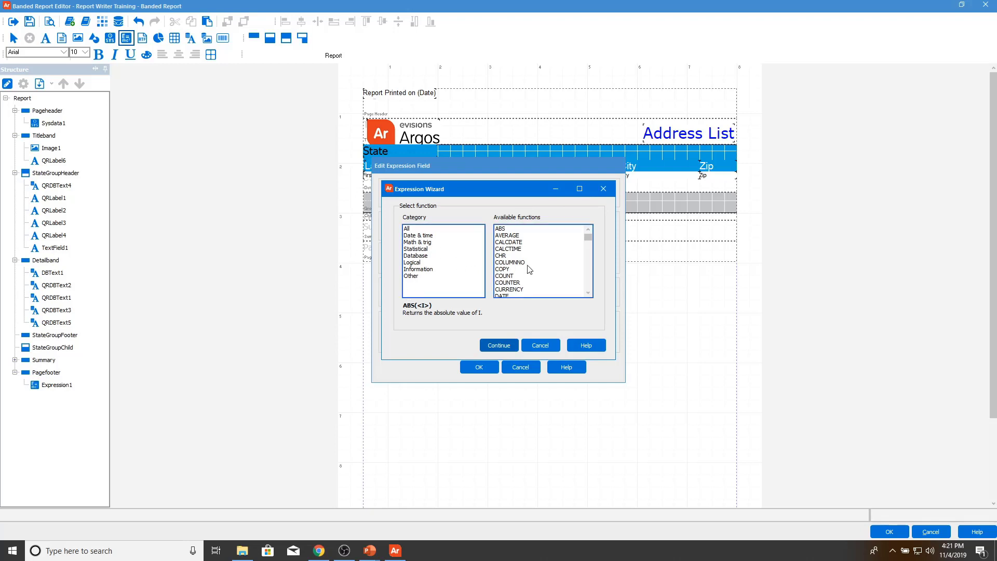
click(515, 275)
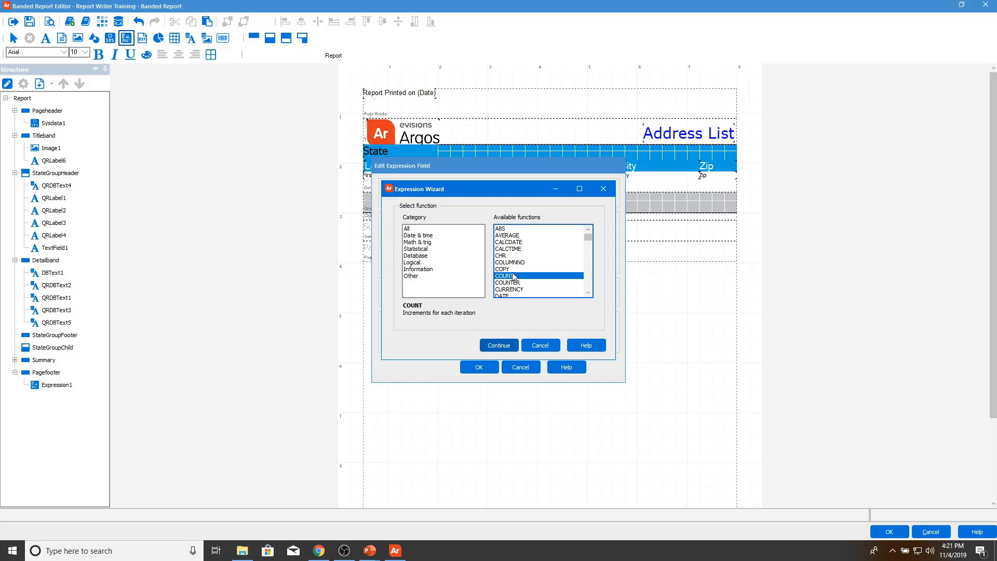
click(498, 345)
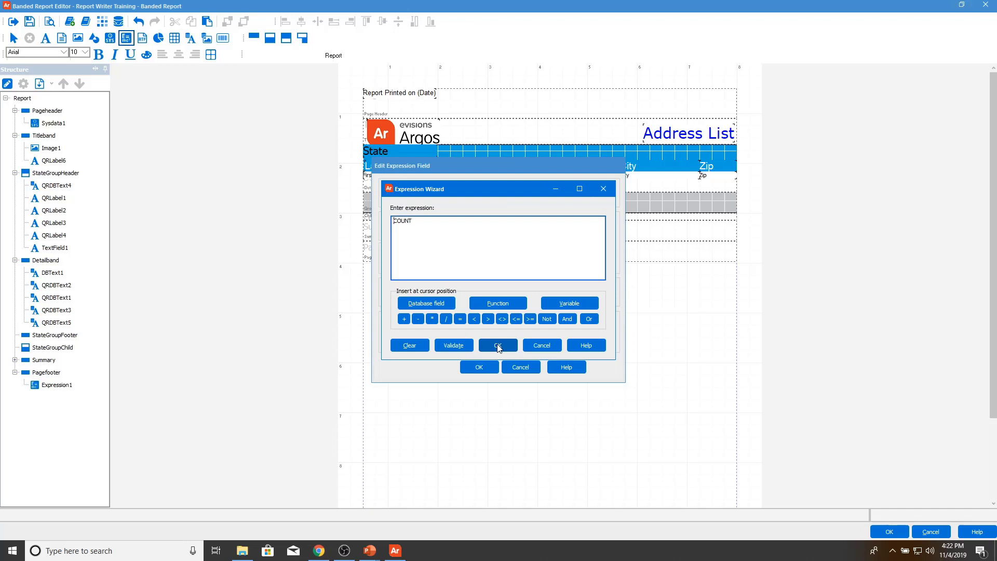
Step: Prefix COUNT with 'Total State Count: ', fix the quotes until it validates, and accept it
click(394, 221)
text(T)
text(o)
text(tal Stat)
text(e Count)
text(:)
text( ' +)
text(')
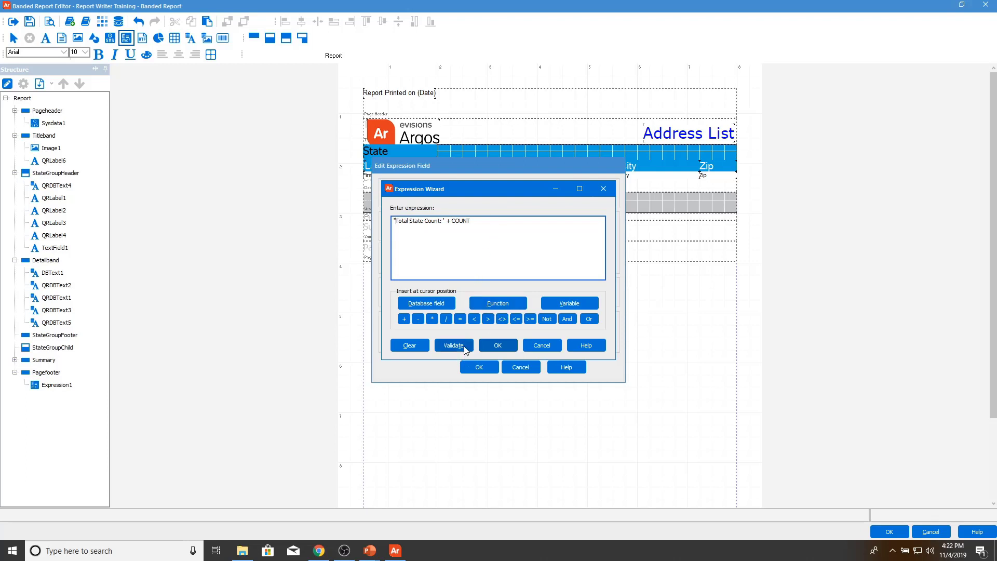
click(465, 347)
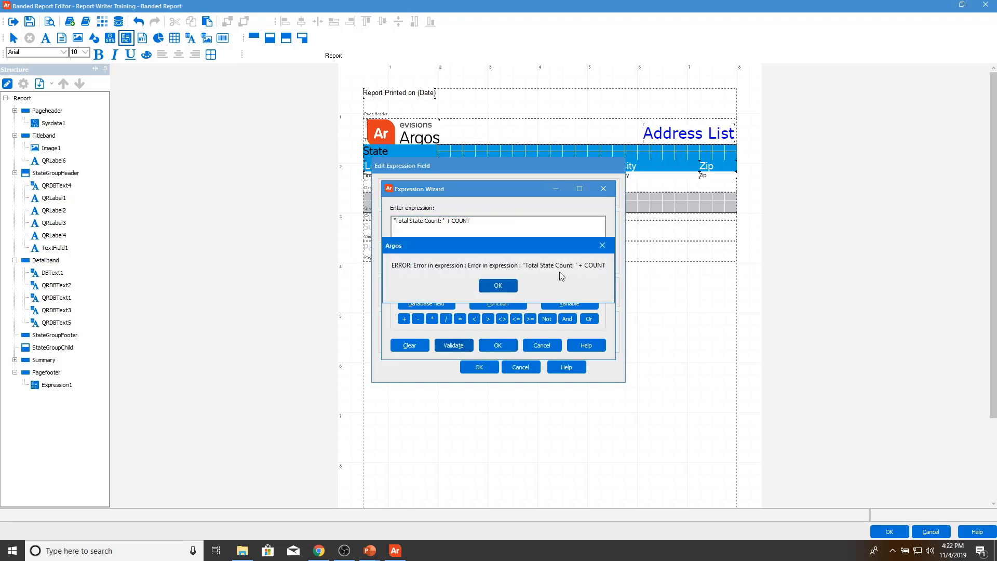
click(513, 289)
click(397, 224)
key(BackSpace)
text(')
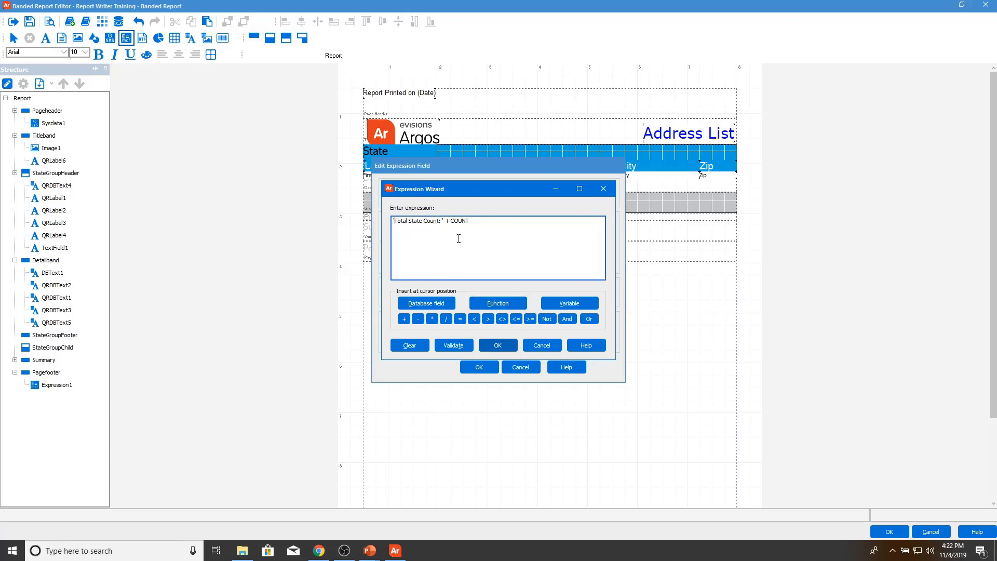
click(440, 223)
click(462, 347)
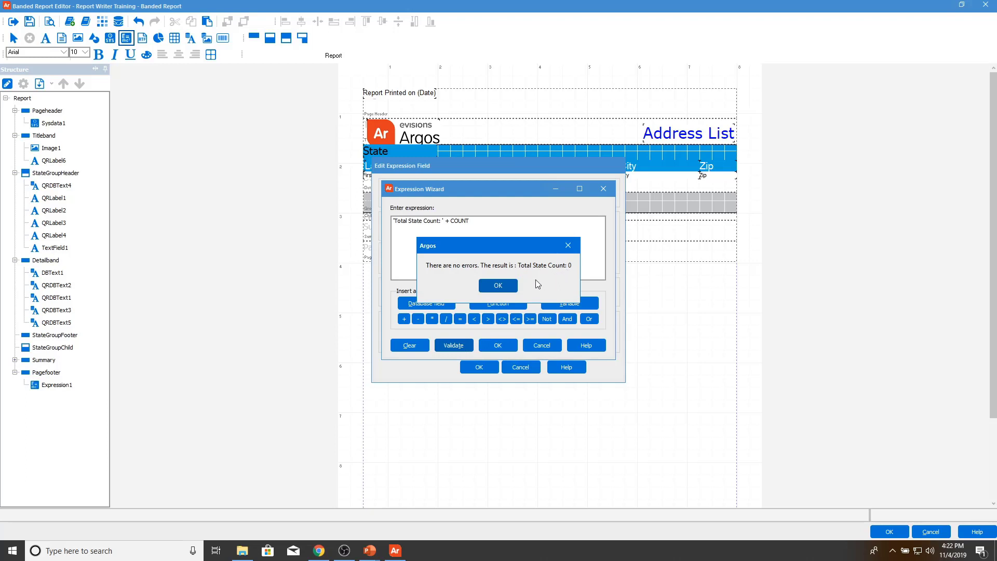
click(508, 286)
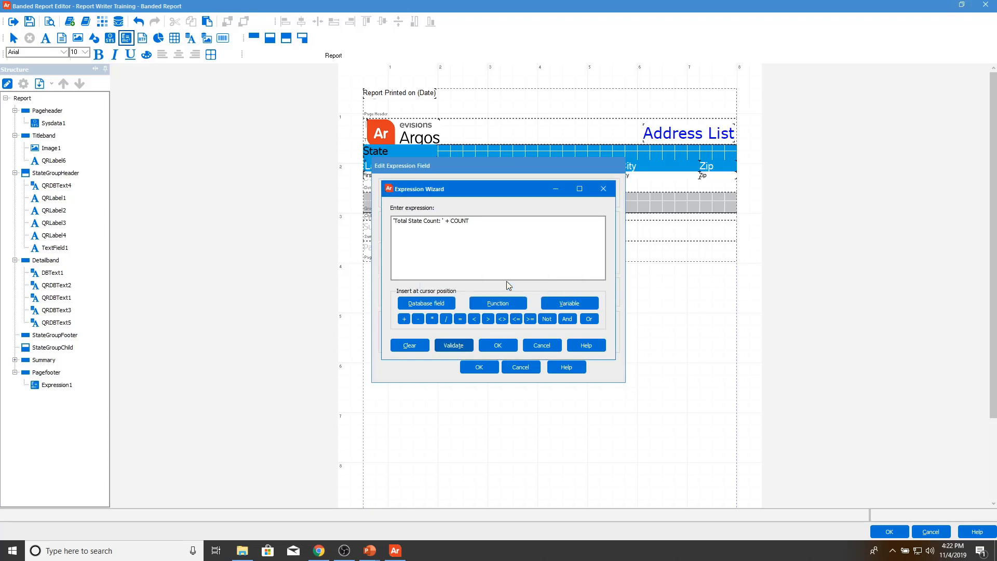
click(488, 347)
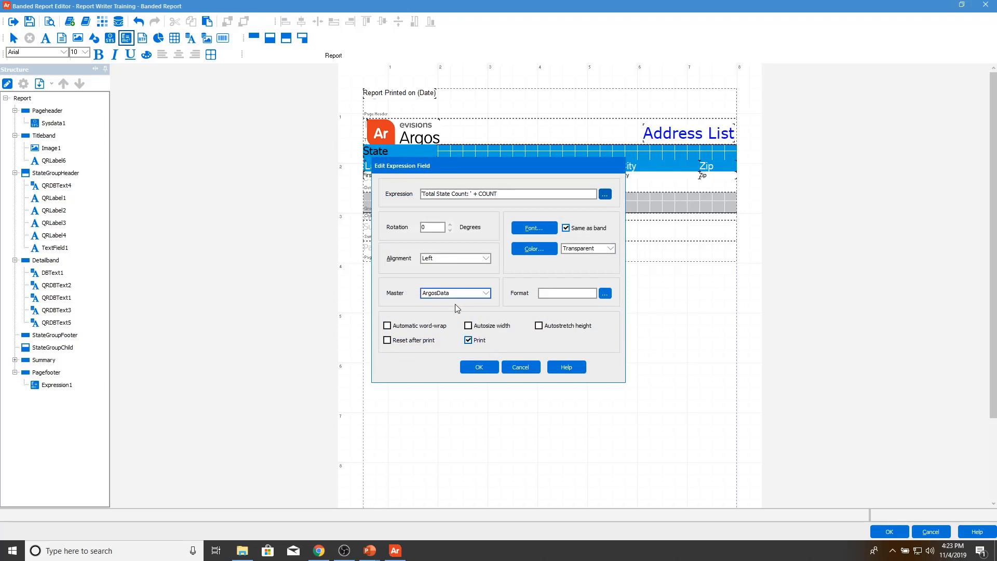
Step: Center the count text, autosize the field width, and center the field in the Summary band
click(456, 258)
click(447, 280)
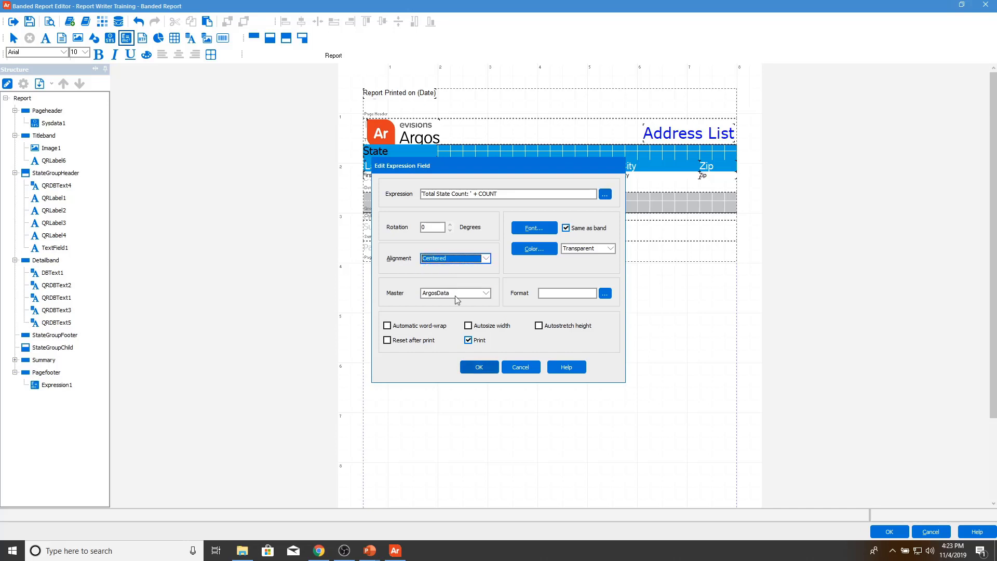
click(469, 326)
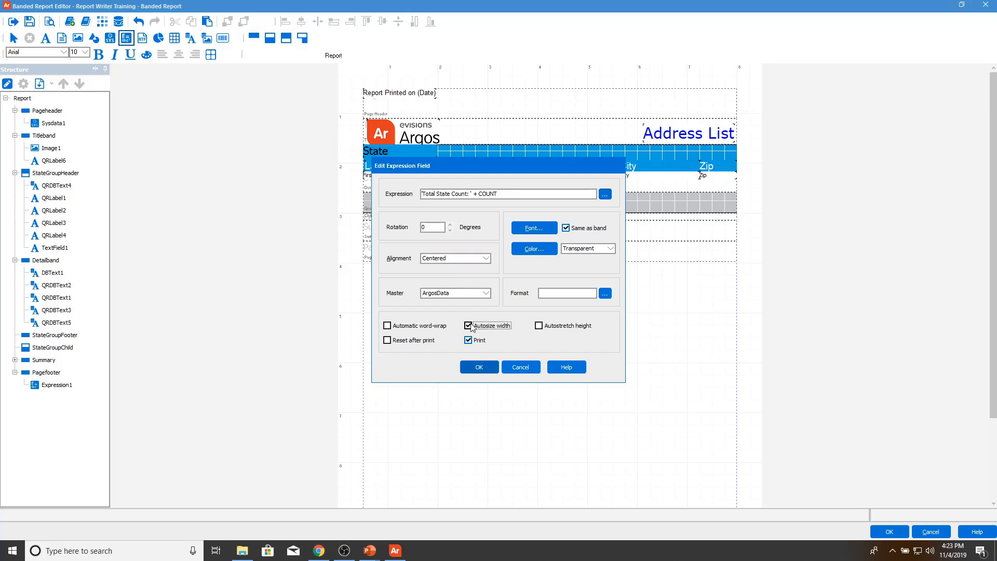
click(496, 370)
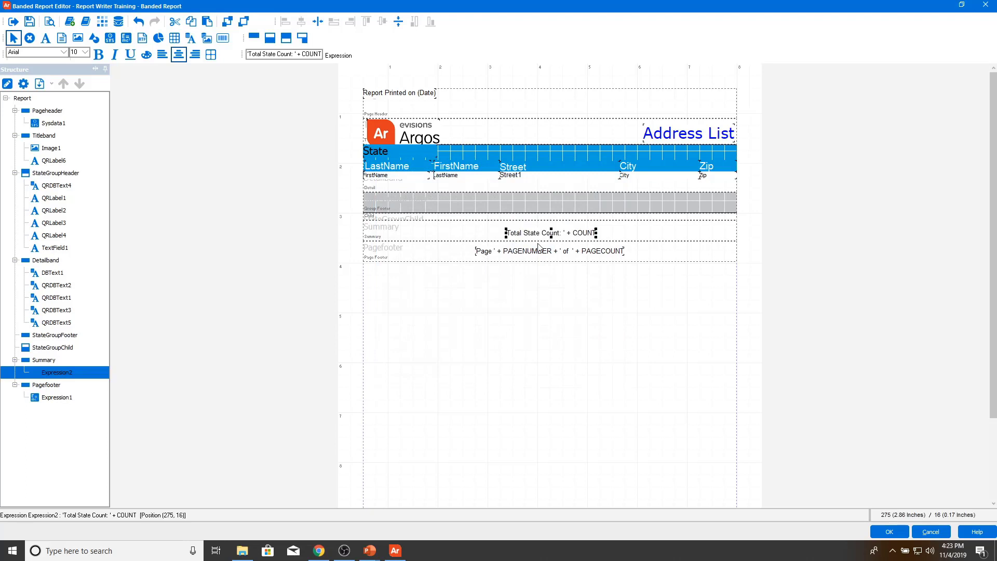
click(318, 23)
click(399, 21)
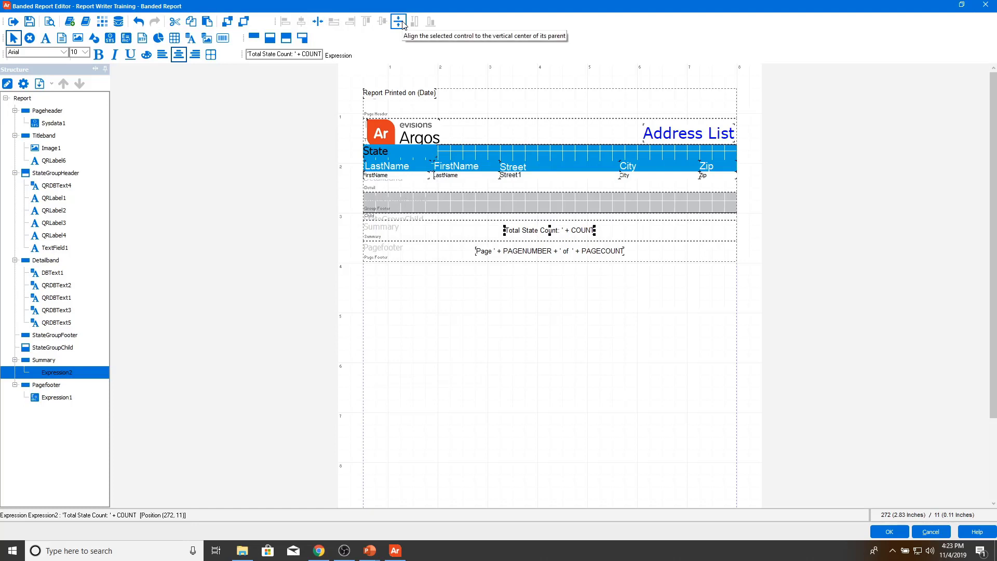
Step: Set the Total State Count field's font size to 16
double_click(538, 230)
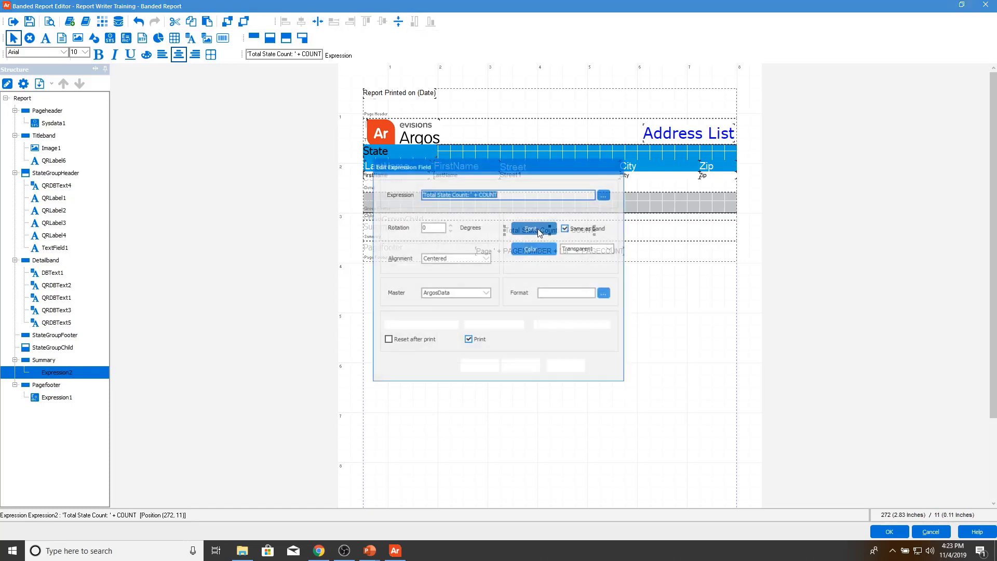
click(537, 229)
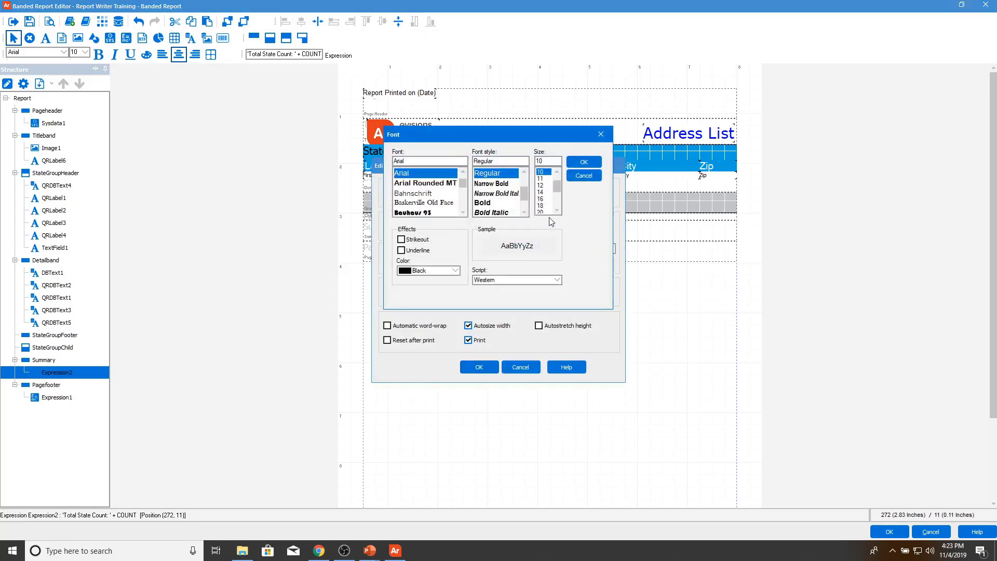
click(540, 198)
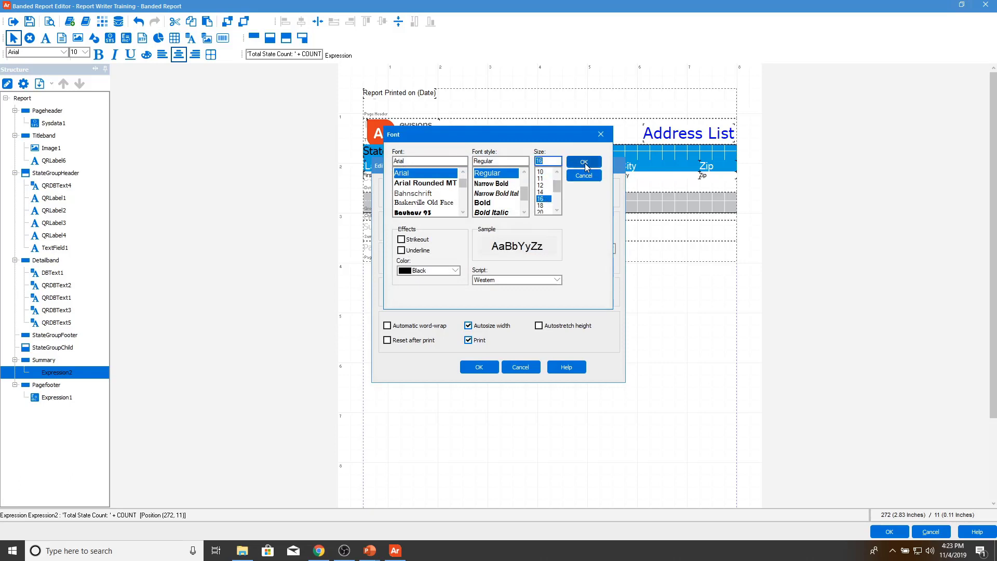
click(585, 163)
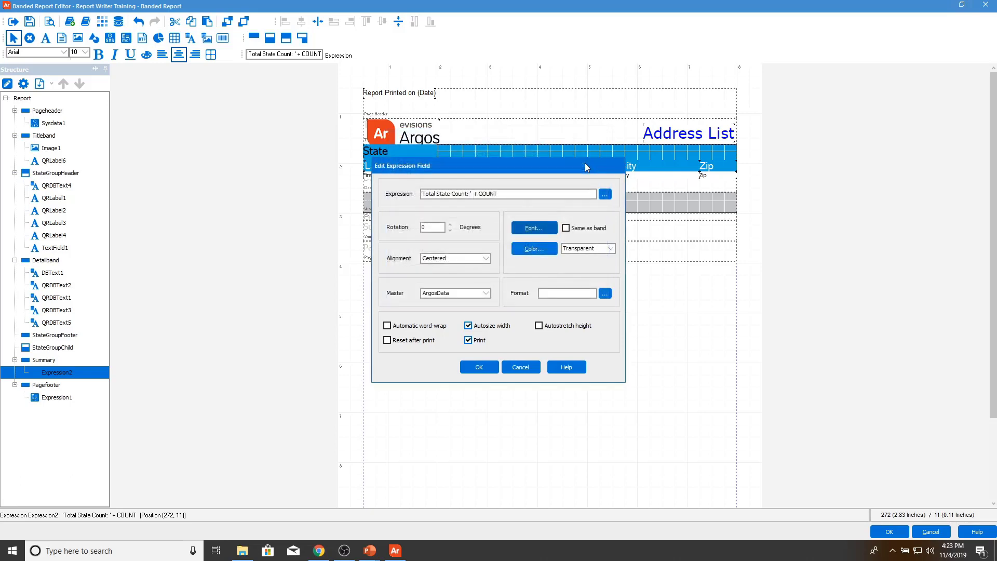
click(479, 368)
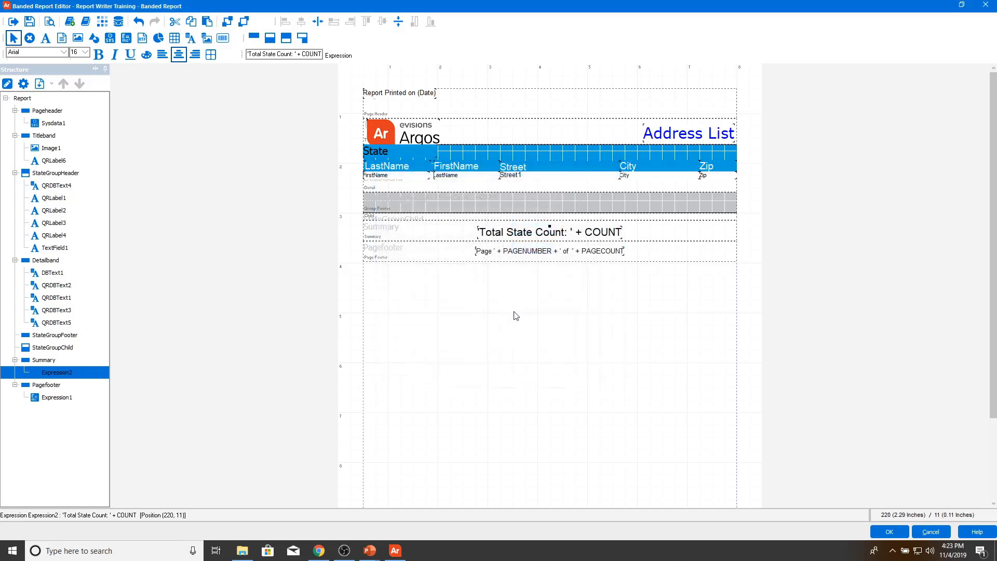
Step: Copy the Total State Count field into the State group footer and open the copy's settings
right_click(568, 229)
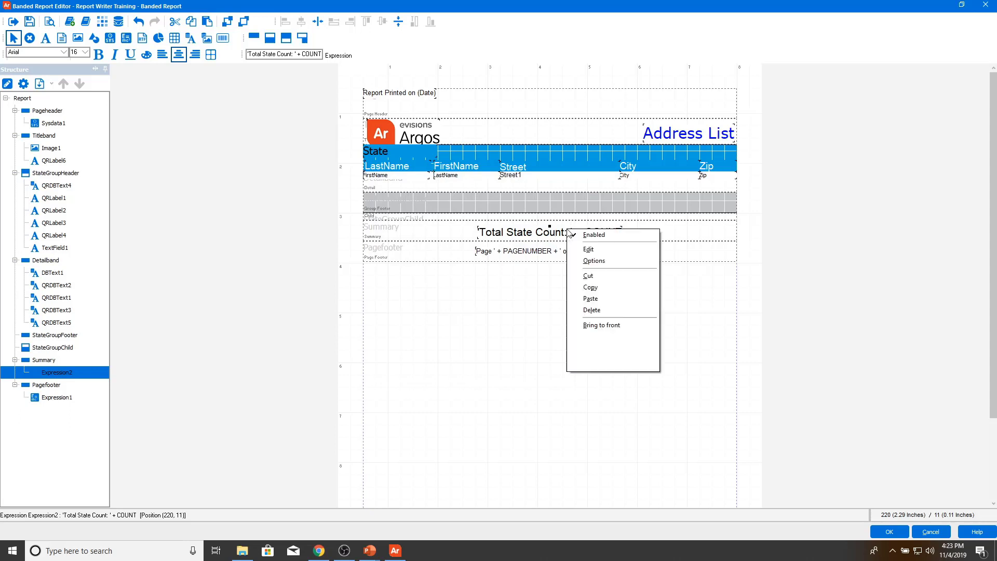
click(591, 287)
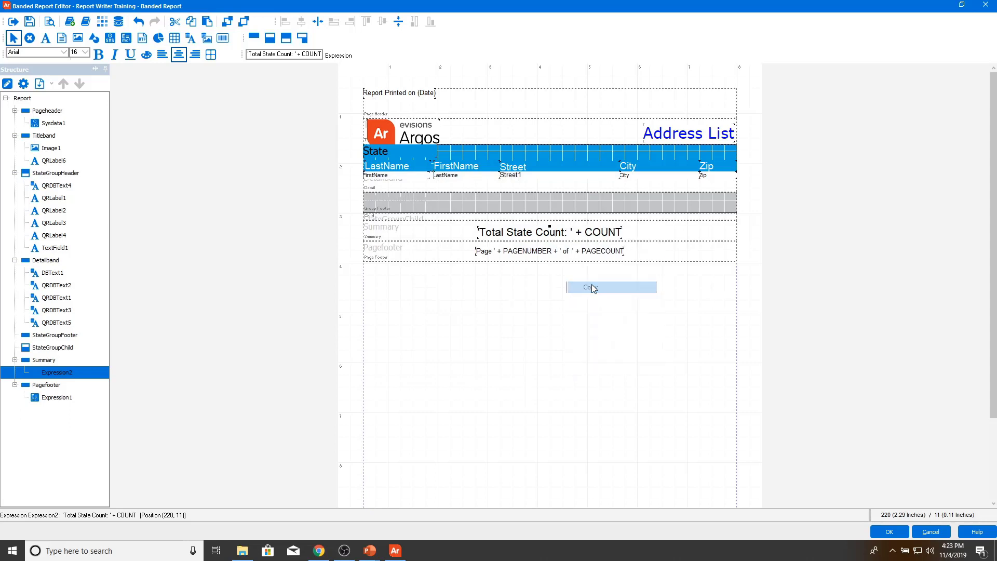
click(509, 202)
right_click(509, 204)
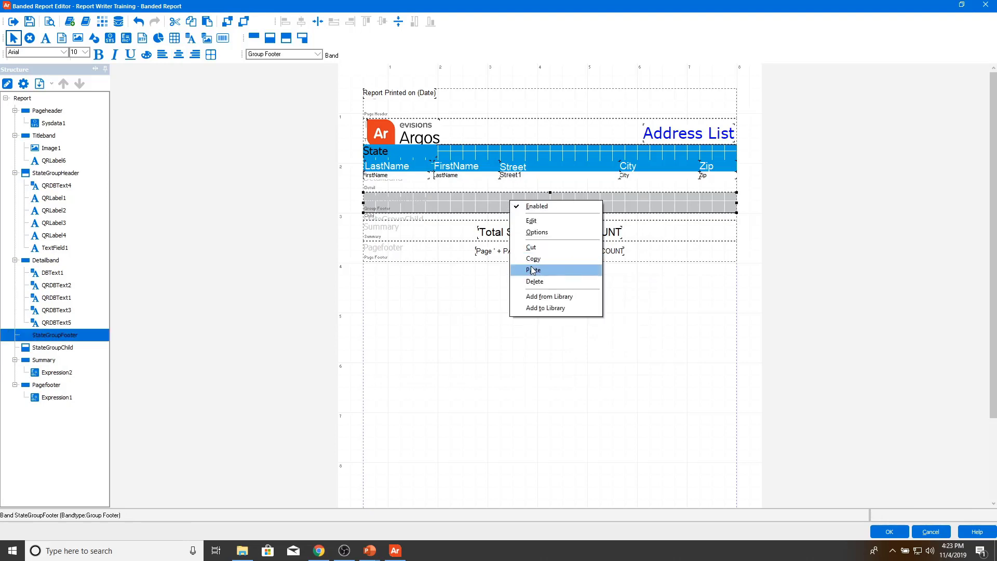
click(534, 270)
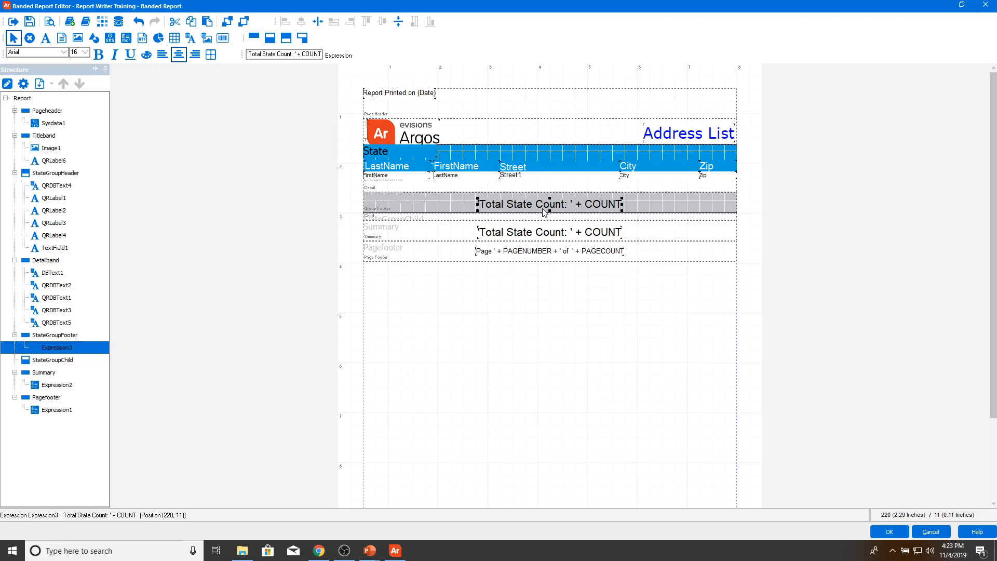
double_click(543, 204)
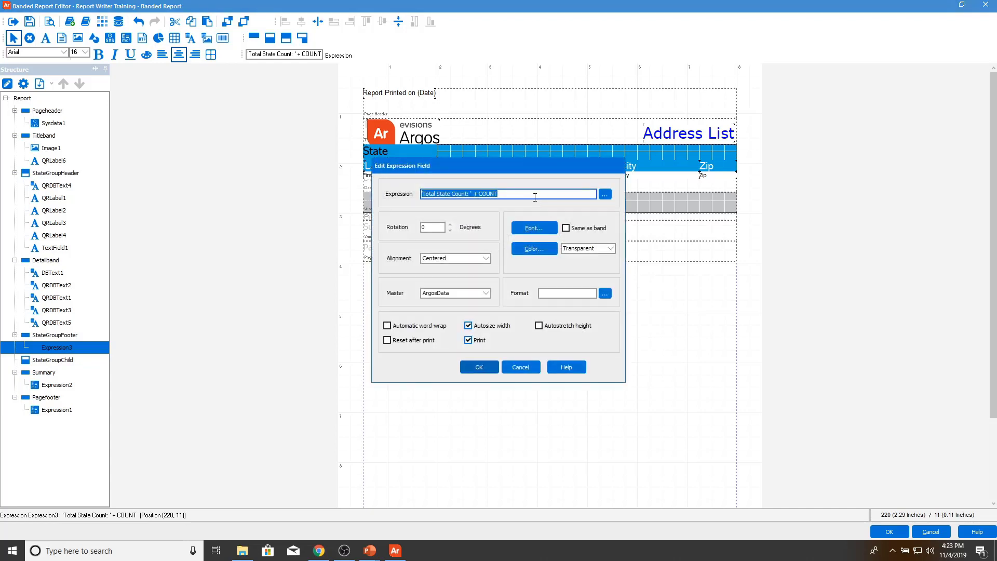
Step: Delete 'Total State' from the copied expression, leaving ' Count: ' + COUNT
click(604, 195)
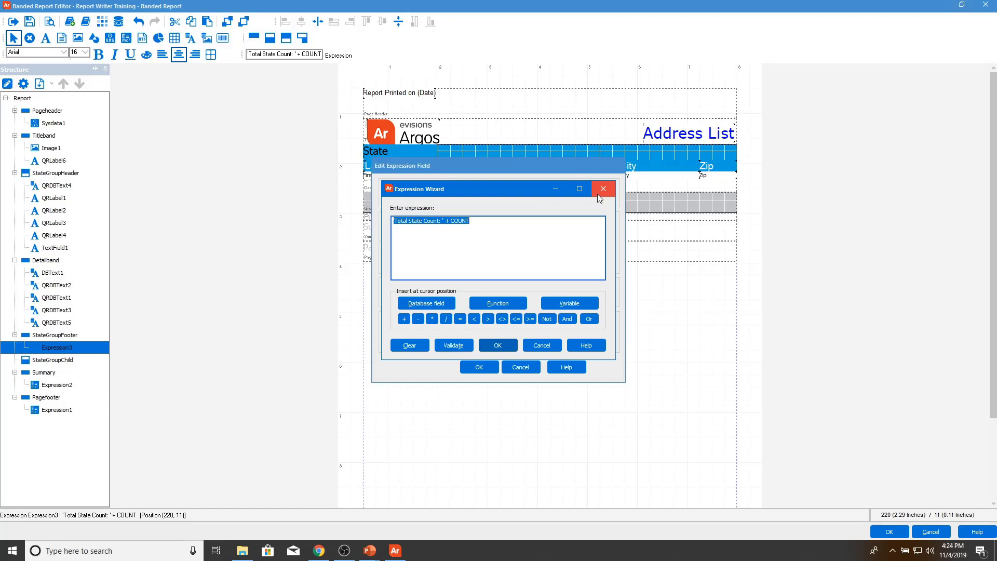
click(426, 223)
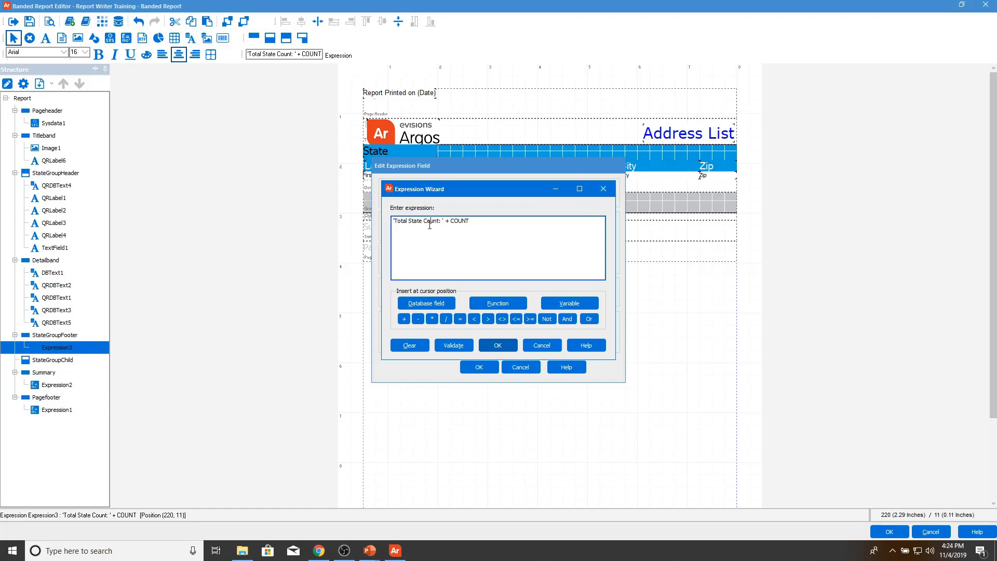
drag(424, 223, 395, 227)
key(Delete)
text(+)
Step: Insert the ArgosData.State database field at the front, validate, and accept the expression
click(436, 305)
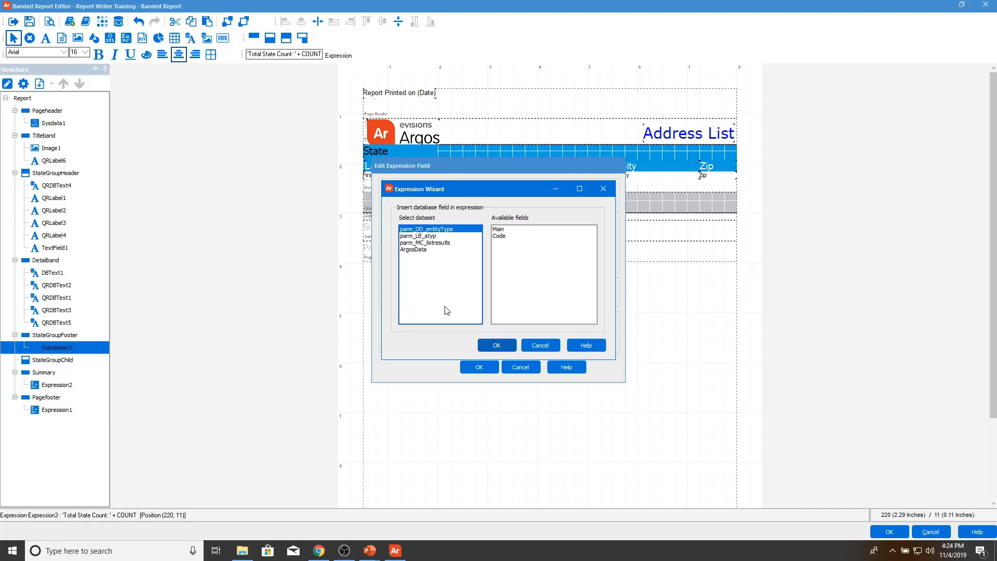
click(415, 250)
click(499, 290)
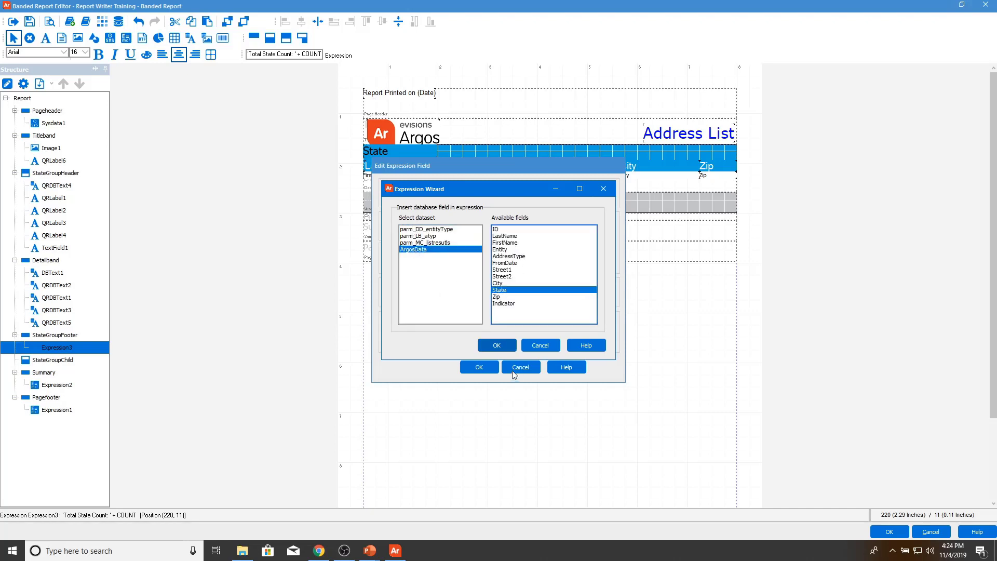
click(497, 346)
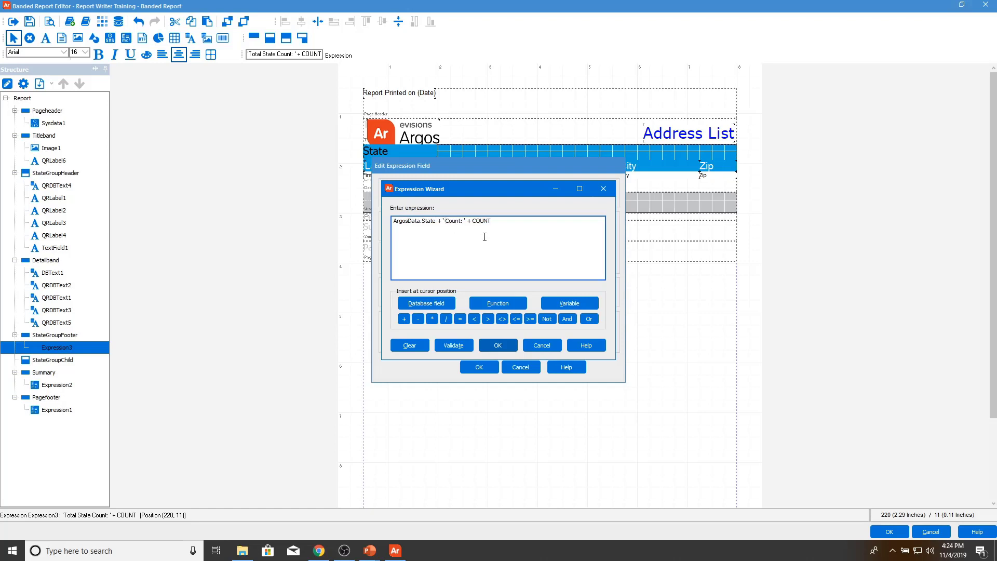
click(453, 346)
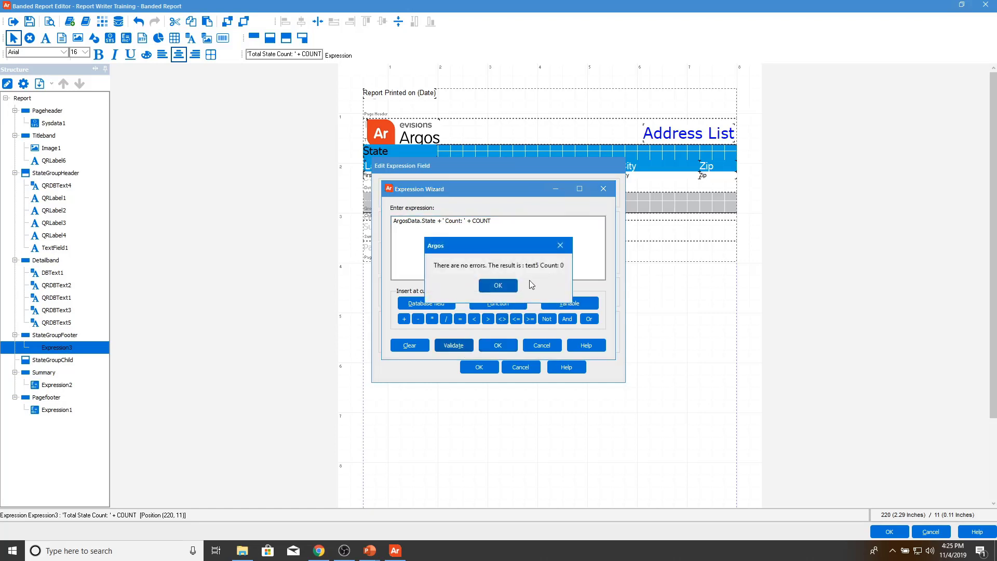
click(503, 287)
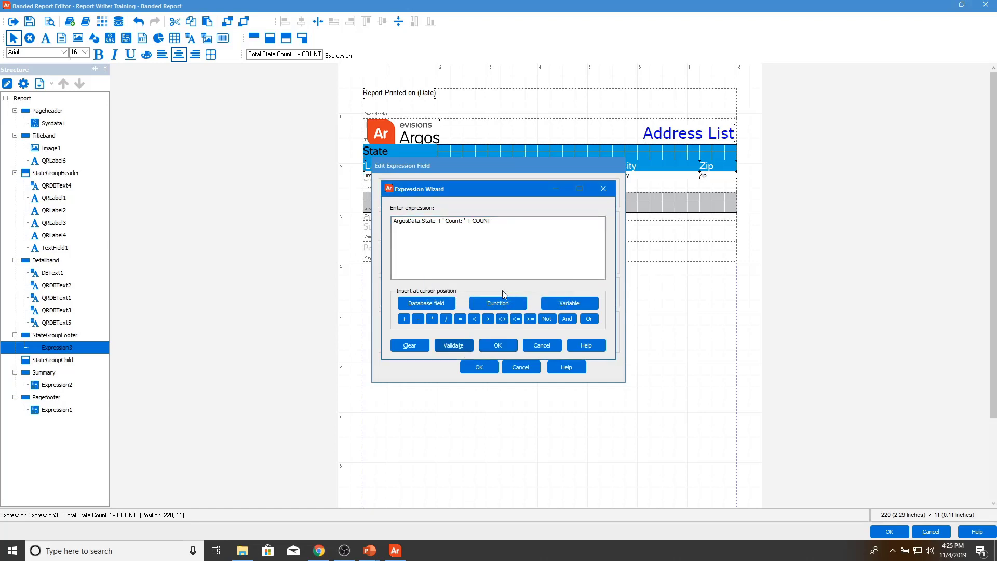
click(498, 346)
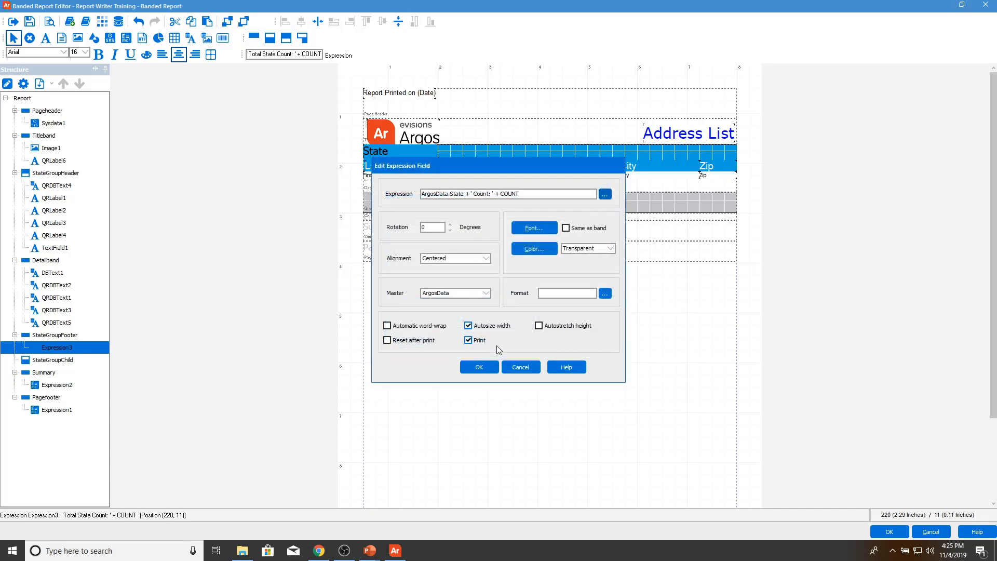
Step: Set the state count field to Left alignment with Reset after print enabled
click(458, 259)
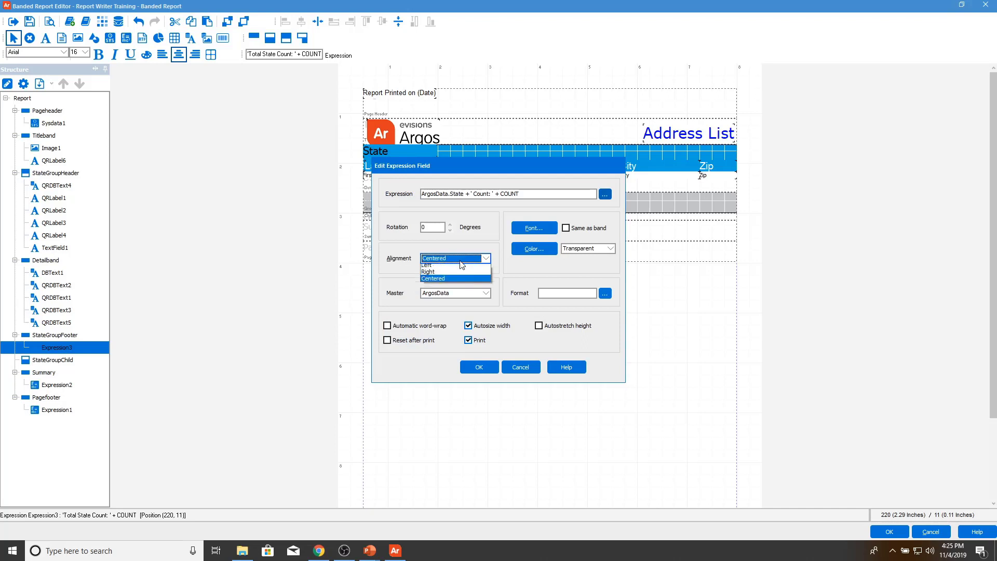
click(454, 268)
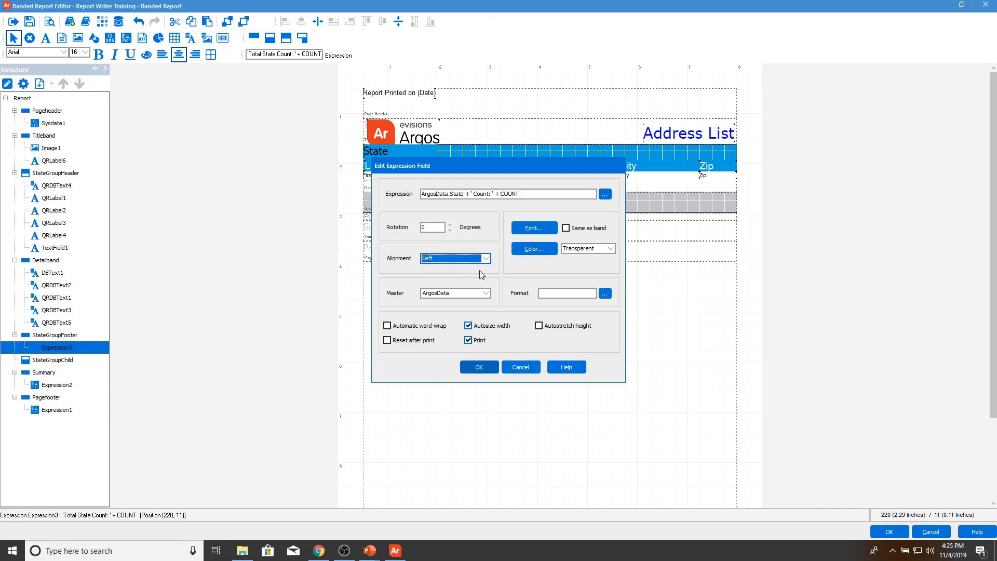
click(415, 346)
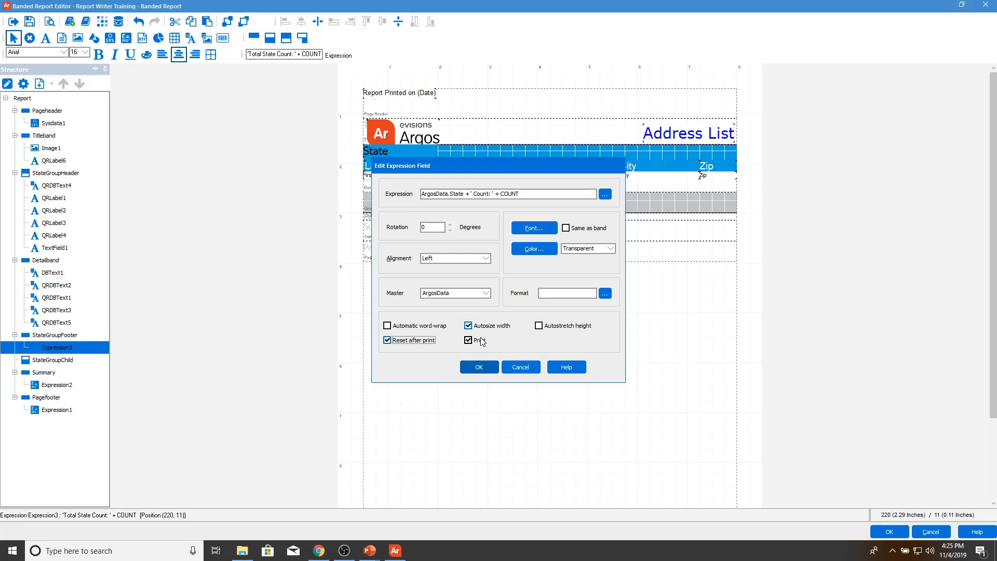
click(478, 367)
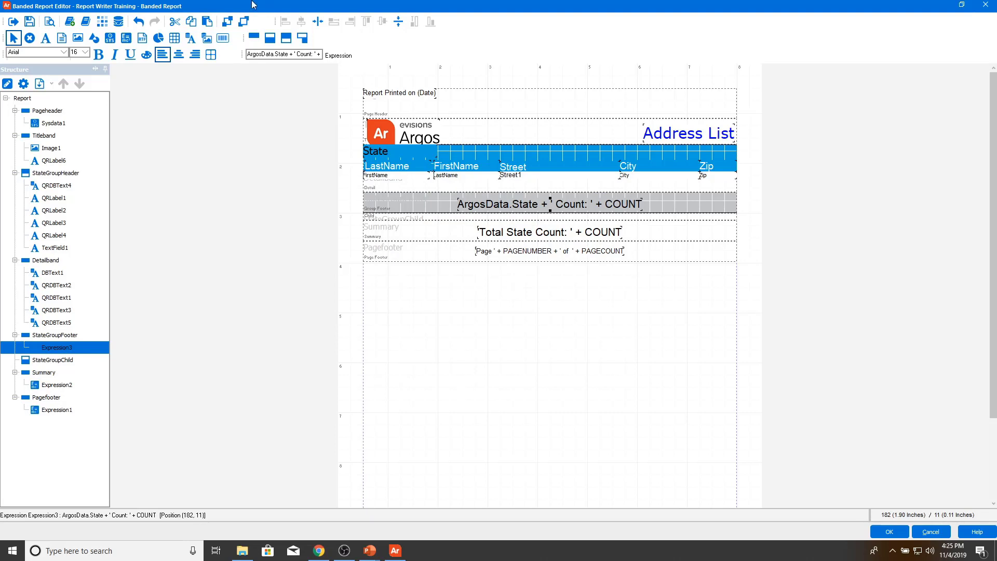
Step: Save the report, preview it to check per-state lines like 'AB Count: 1', and close
click(34, 24)
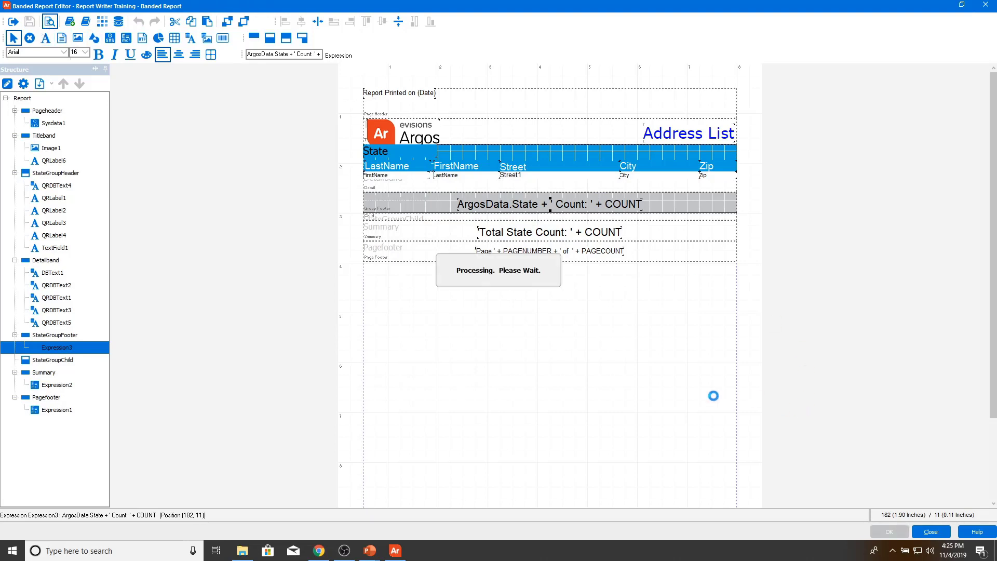
click(597, 399)
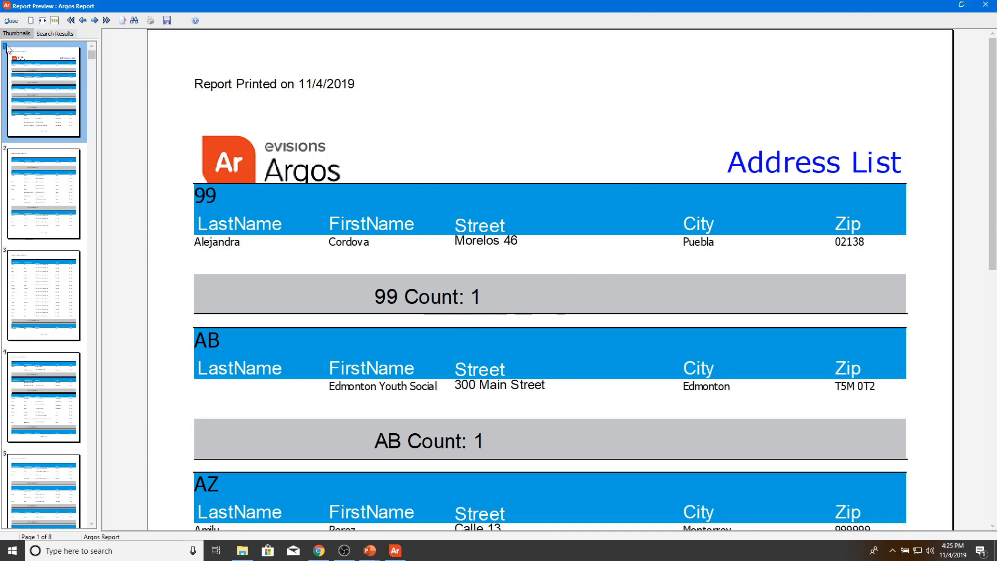
click(12, 20)
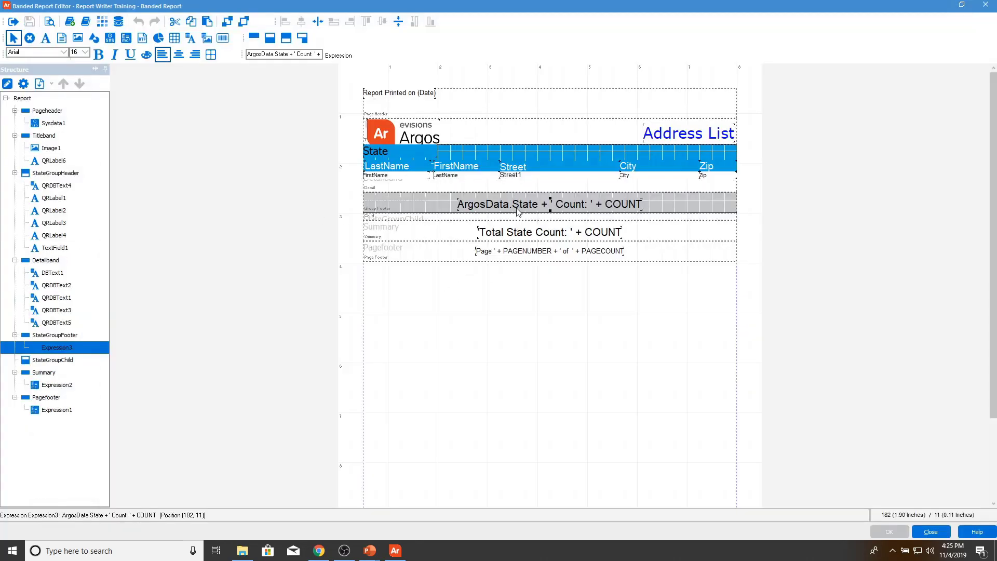
Step: Centre the state count field in its footer band and preview with Maximum Record Count 0
click(323, 24)
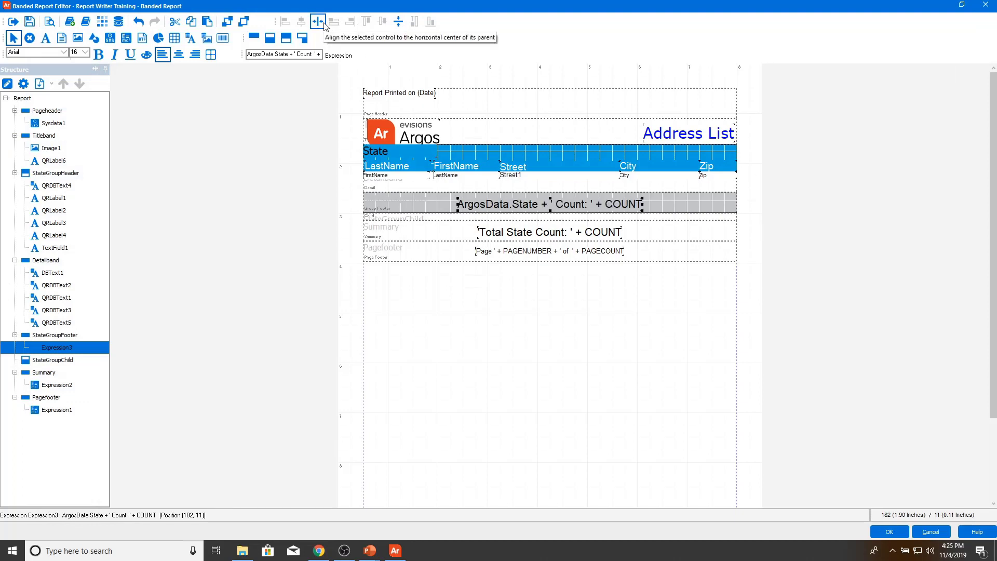
click(399, 24)
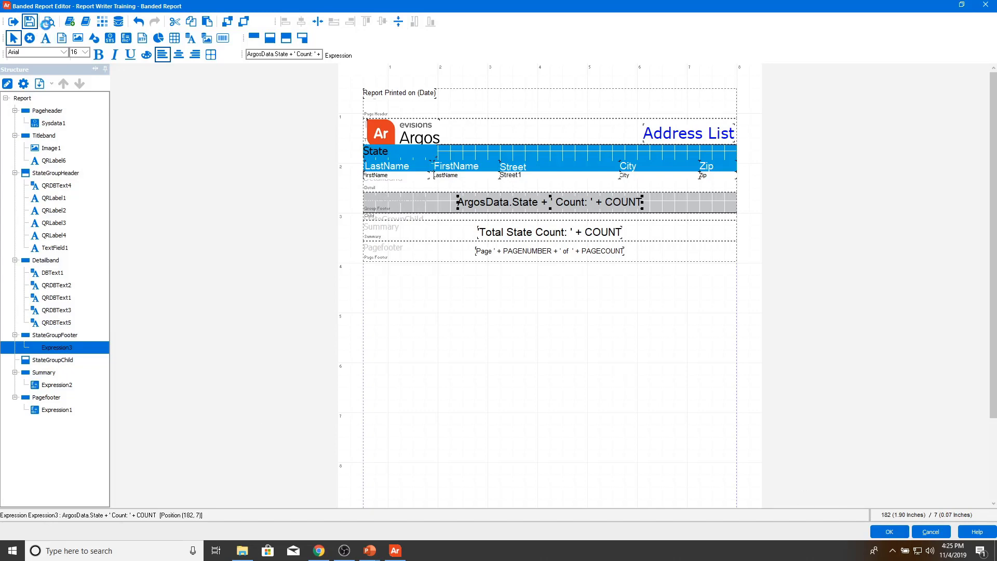
click(49, 21)
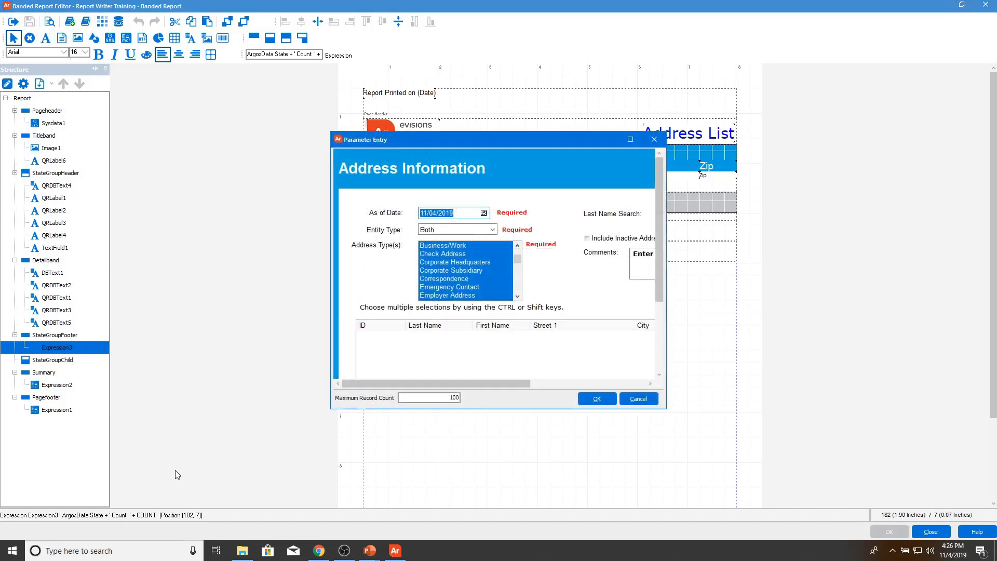
click(450, 398)
drag(449, 397, 487, 399)
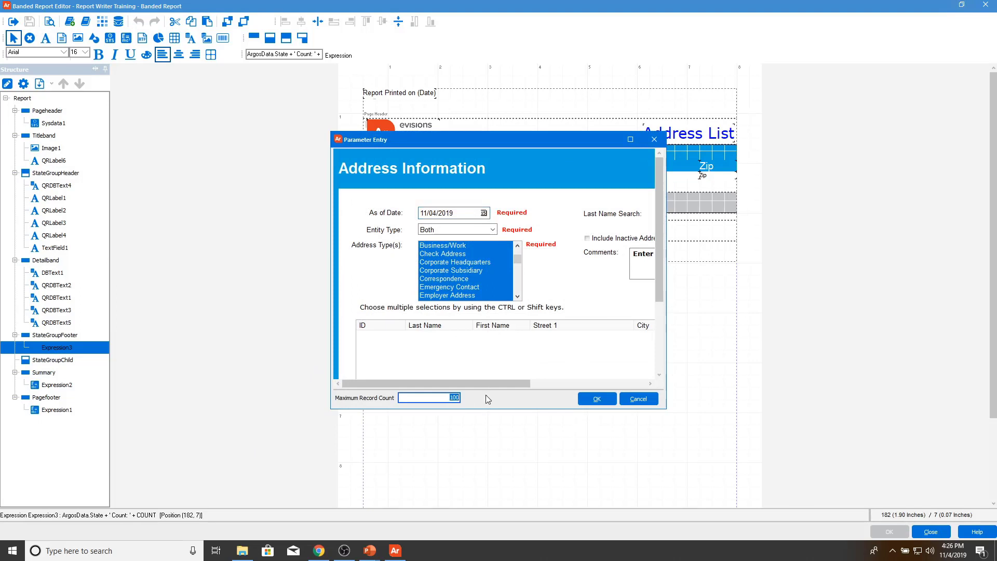
text(0)
click(597, 399)
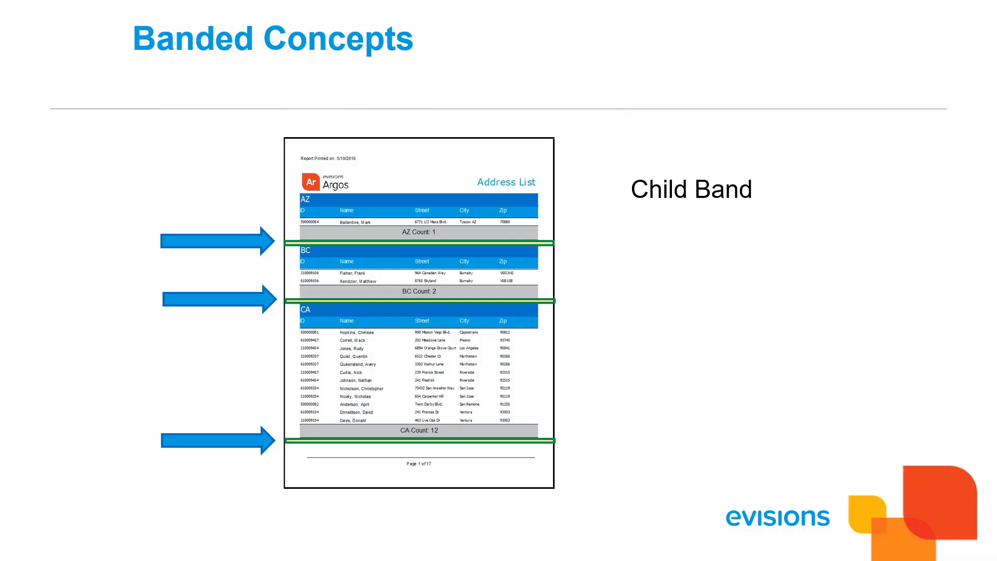
click(441, 354)
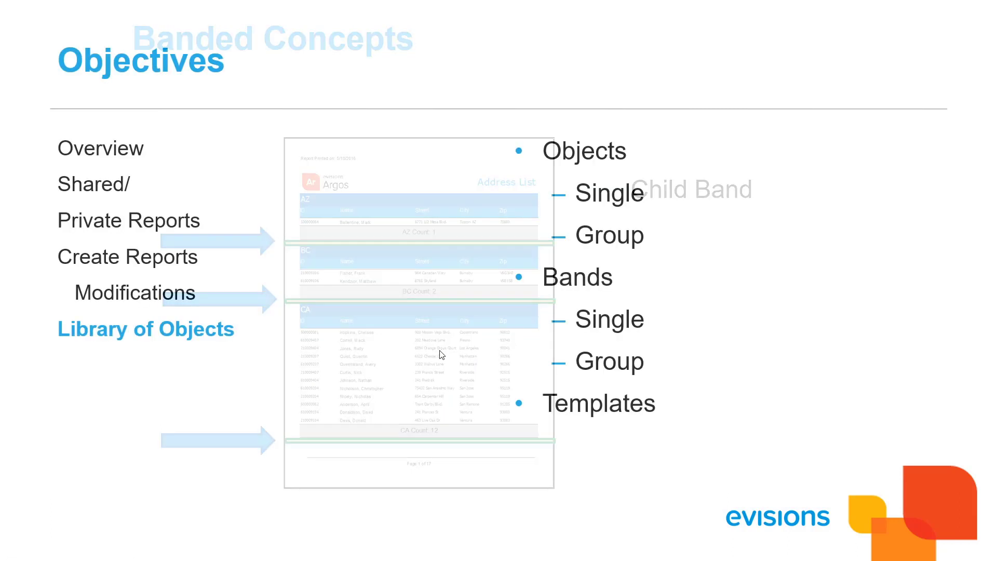
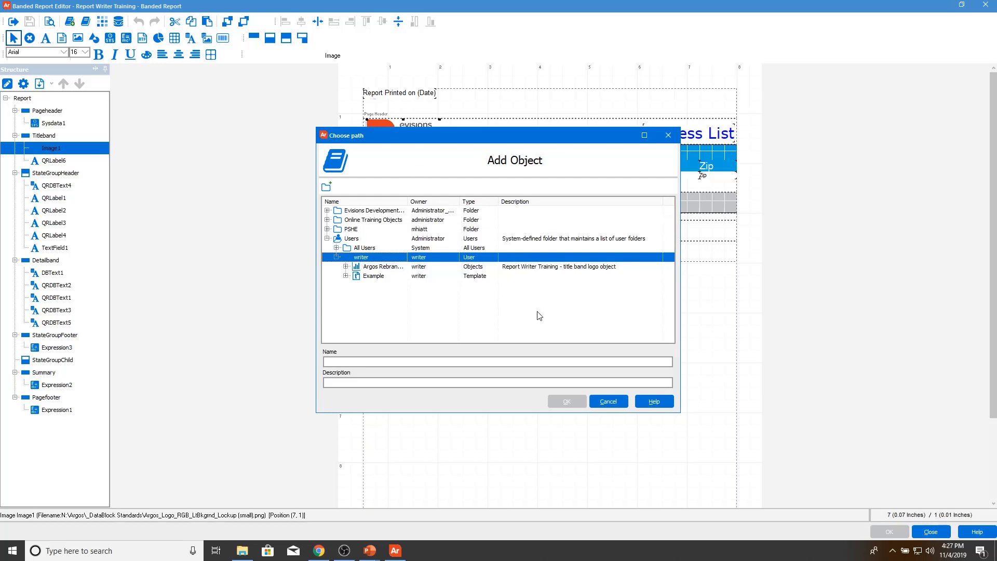
Step: Begin naming the logo library object 'Logo', then cancel that attempt
click(457, 361)
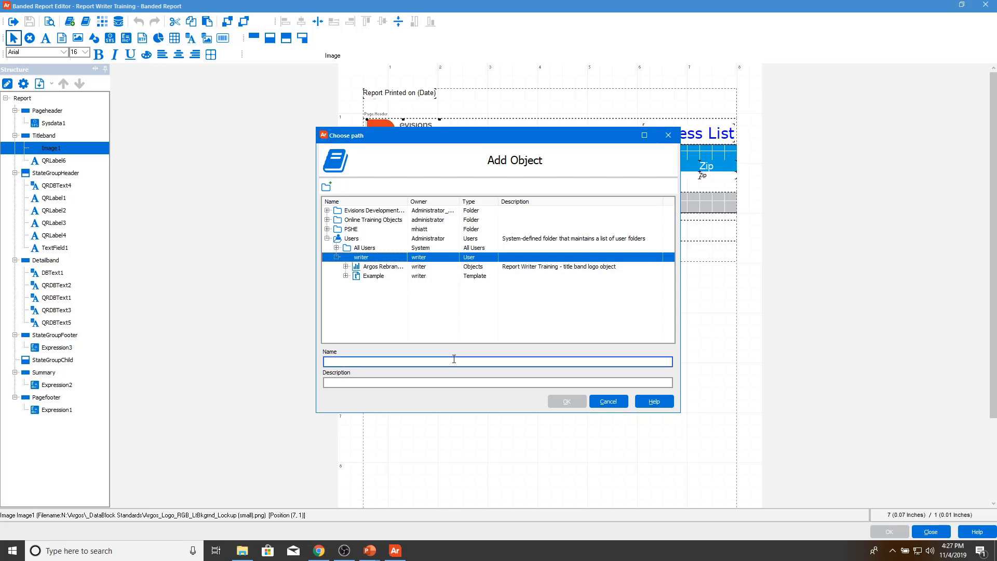
text(Logo)
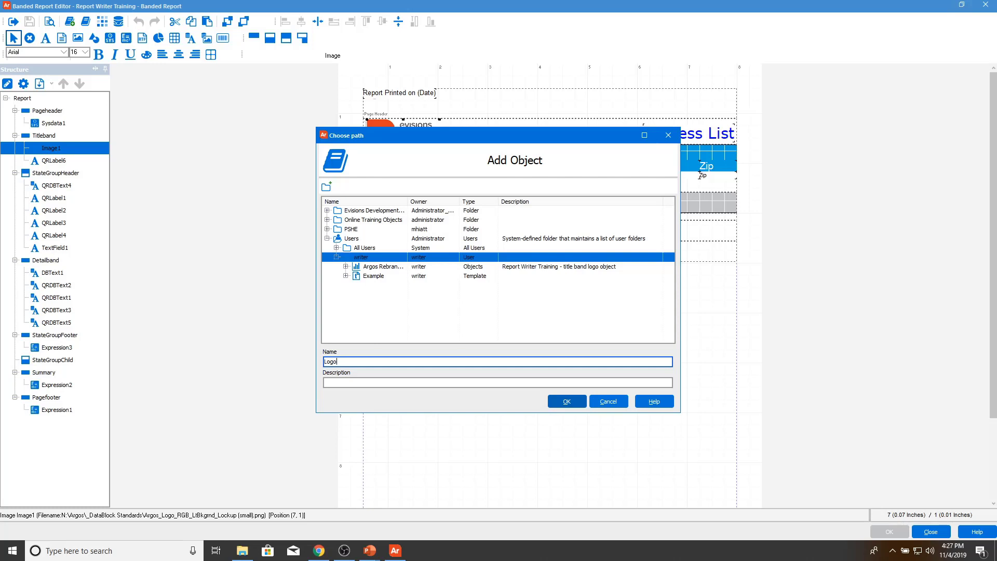
click(623, 405)
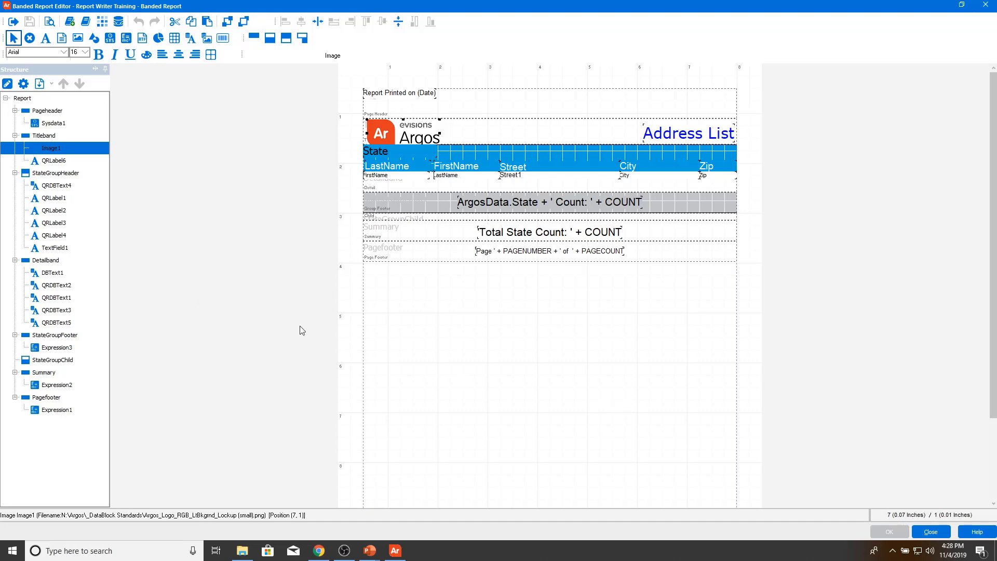
Step: Add the logo image to the library as 'Example' and close the banded editor
click(71, 20)
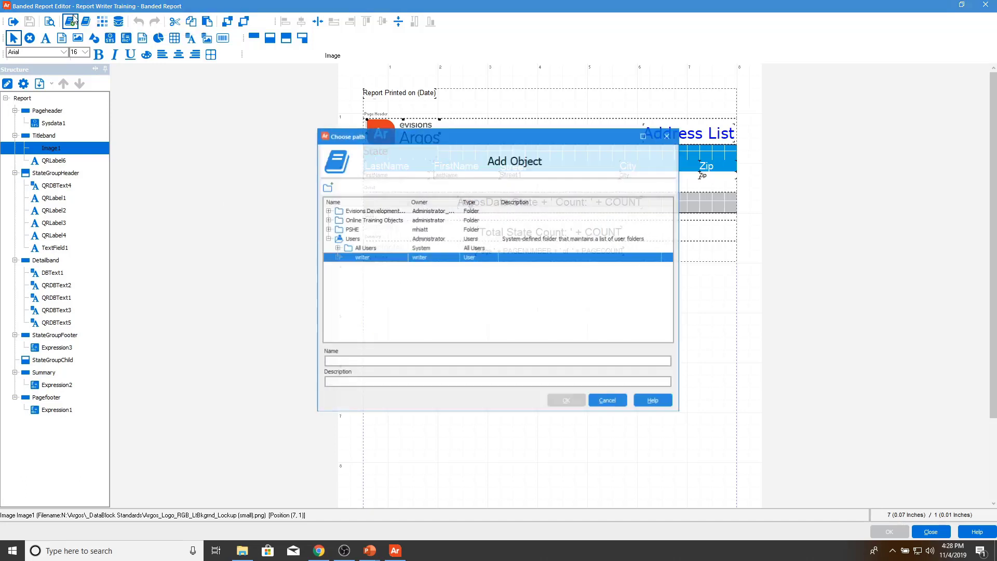
click(390, 359)
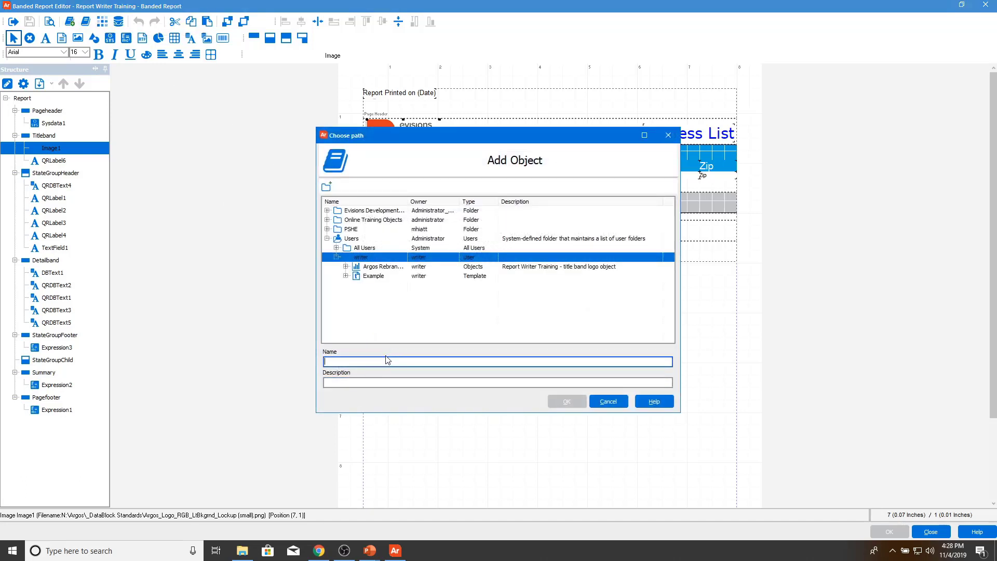
text(Example)
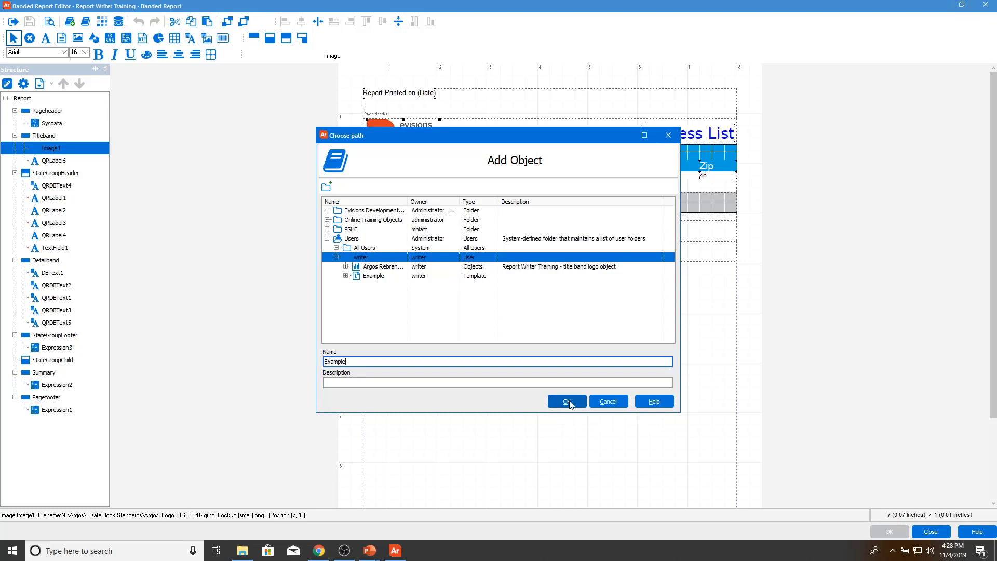
click(616, 403)
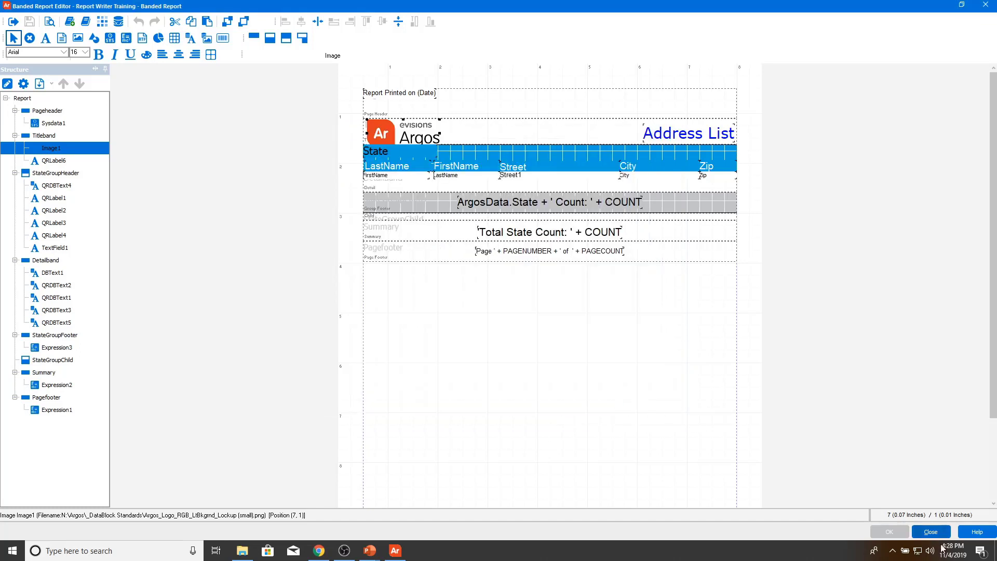
click(941, 531)
Step: Start a new Crosstab report on the Address Information DataBlock
click(577, 406)
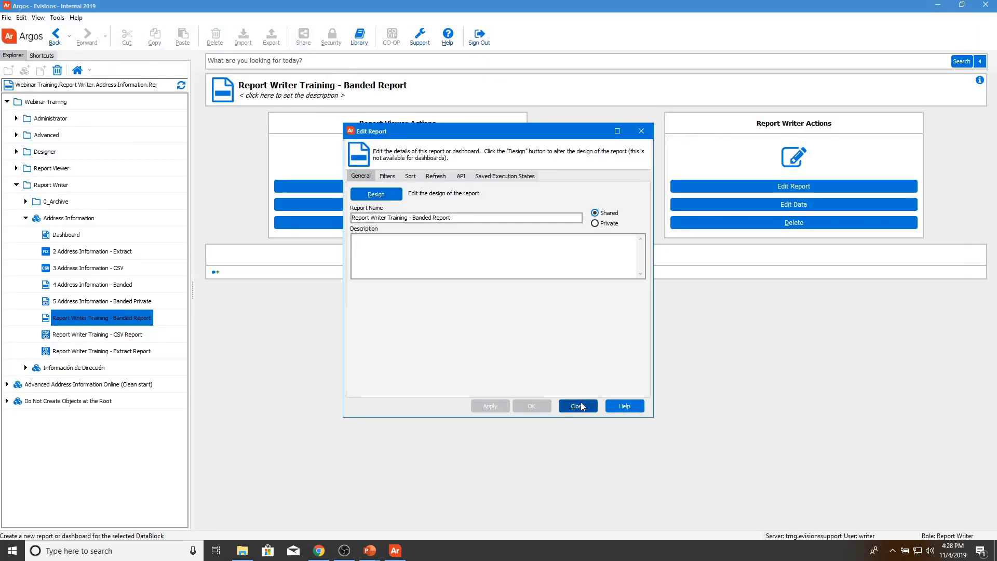
click(51, 220)
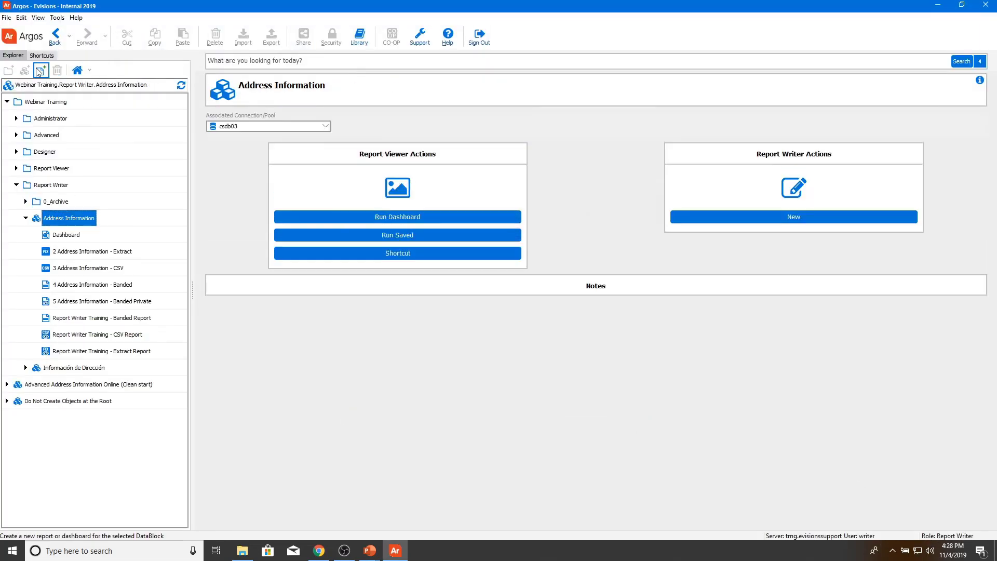
click(41, 70)
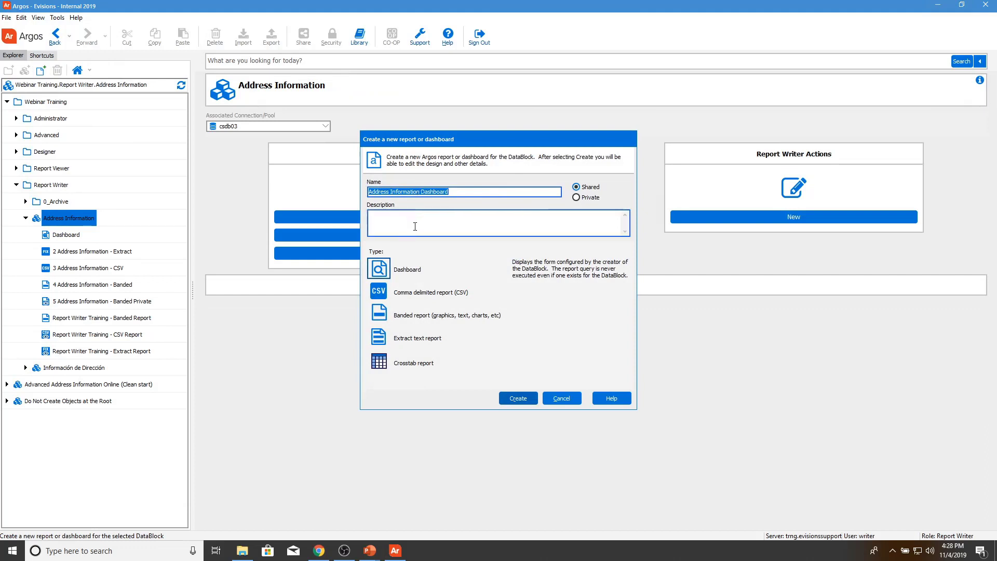
click(385, 363)
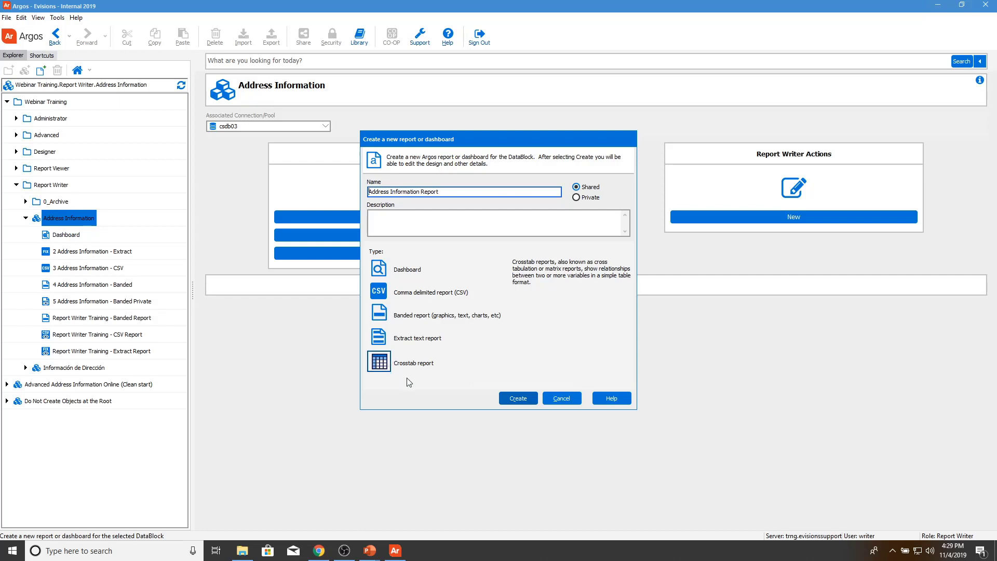
Step: Name it 'Report Writer Training - Crosstab Report' with description 'This is a Crosstab'
drag(445, 191, 348, 191)
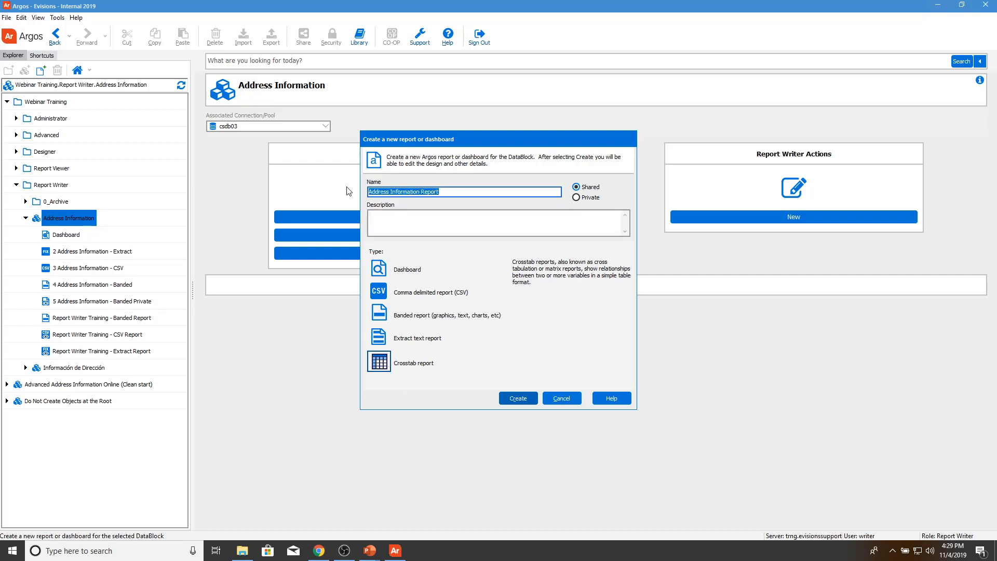
text(Report Writer T)
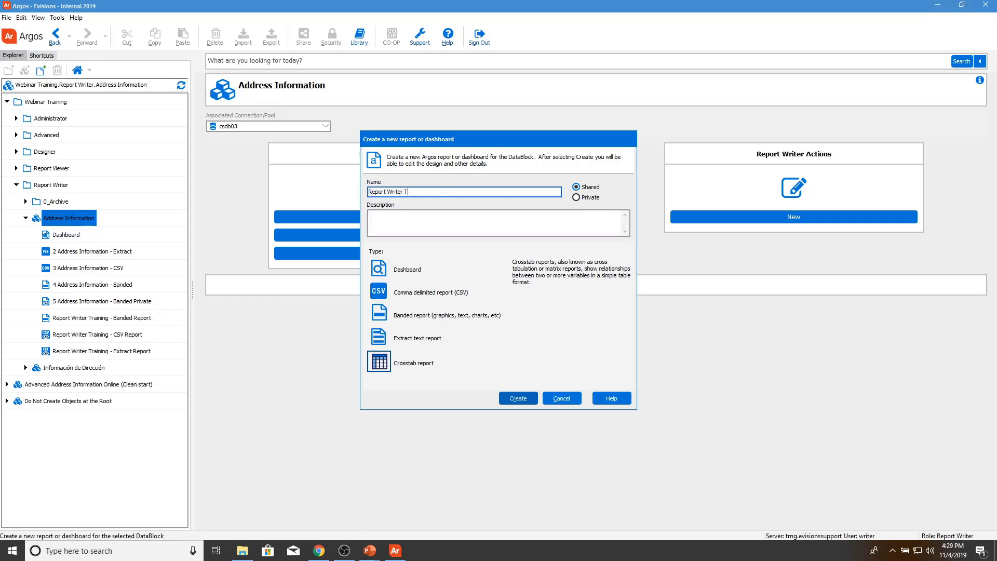
text(raining - Crosstab Report)
key(Tab)
key(Tab)
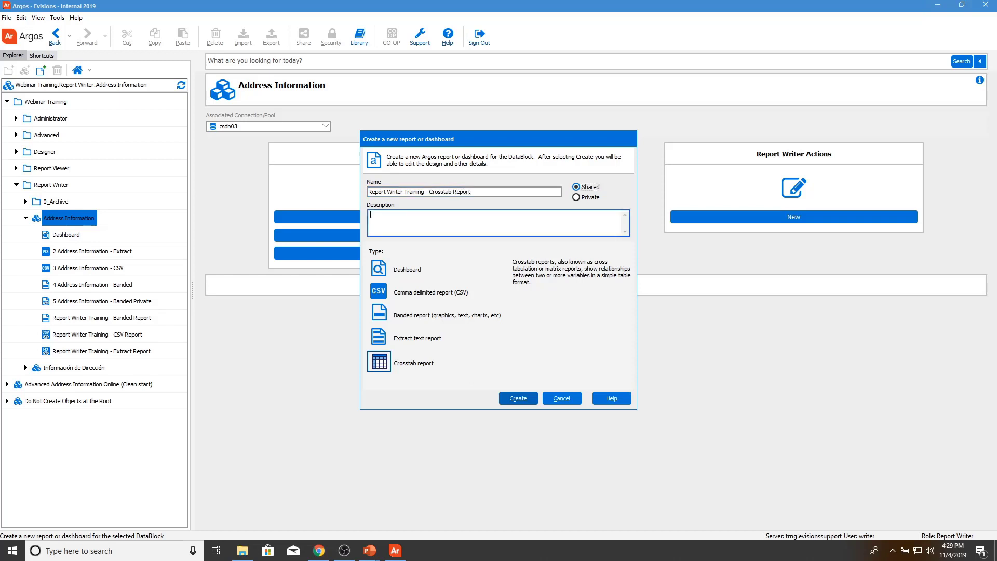
text(This is a Crosstab)
Step: Create the report and turn on additional filtering in its Filters tab
click(509, 398)
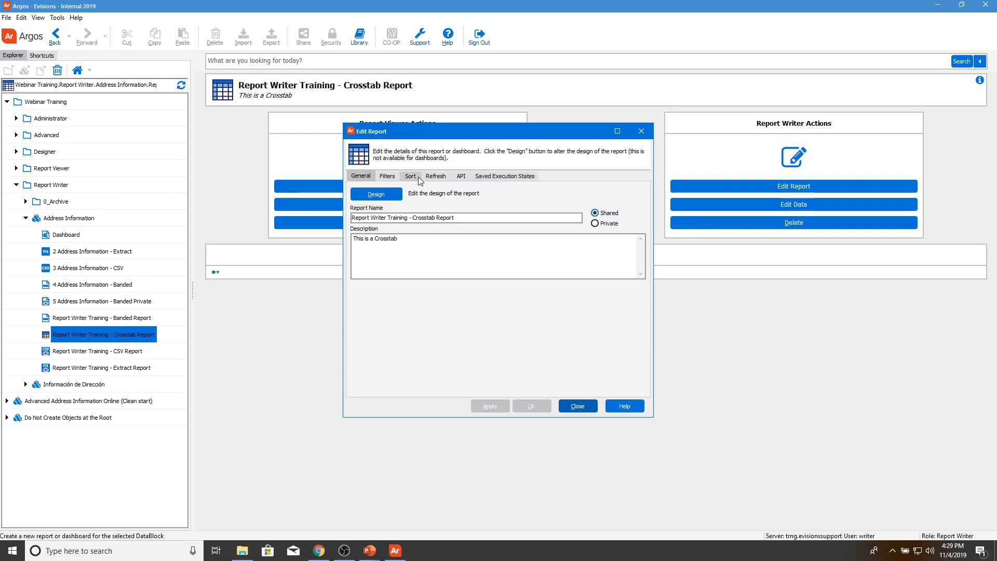
click(387, 177)
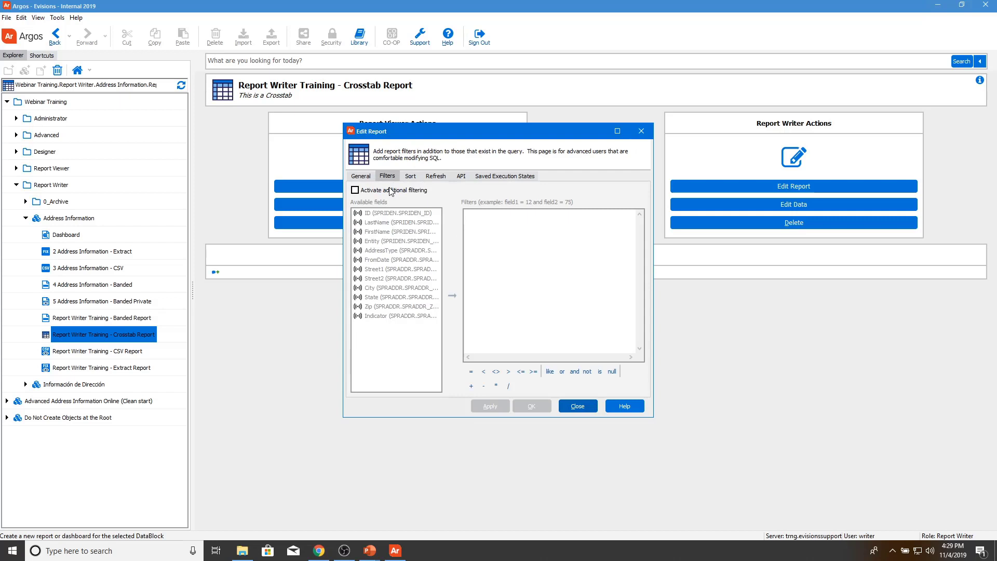
click(391, 191)
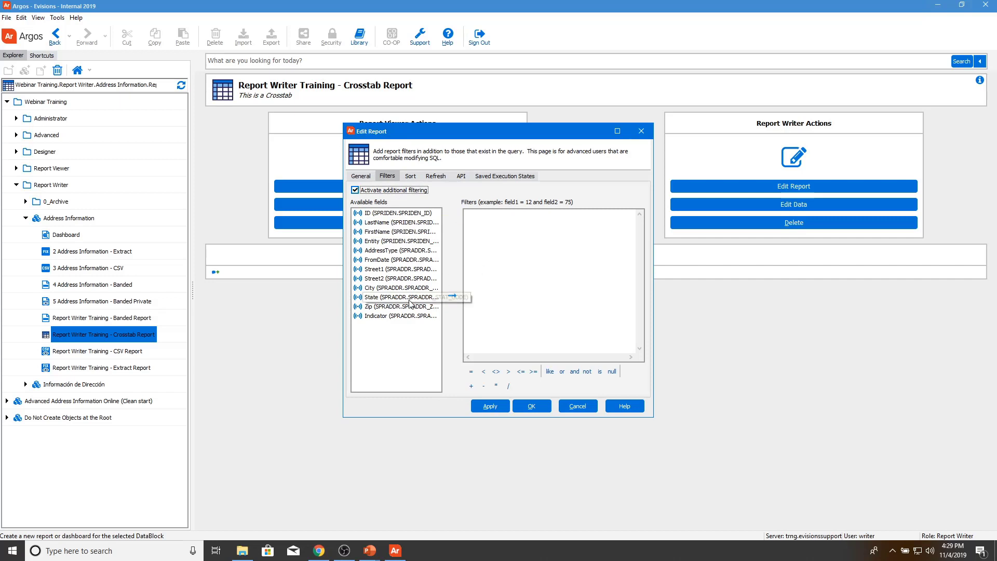
Step: Apply the filter SPRADDR_STAT_CODE IN ('PA','CA') on State
double_click(426, 297)
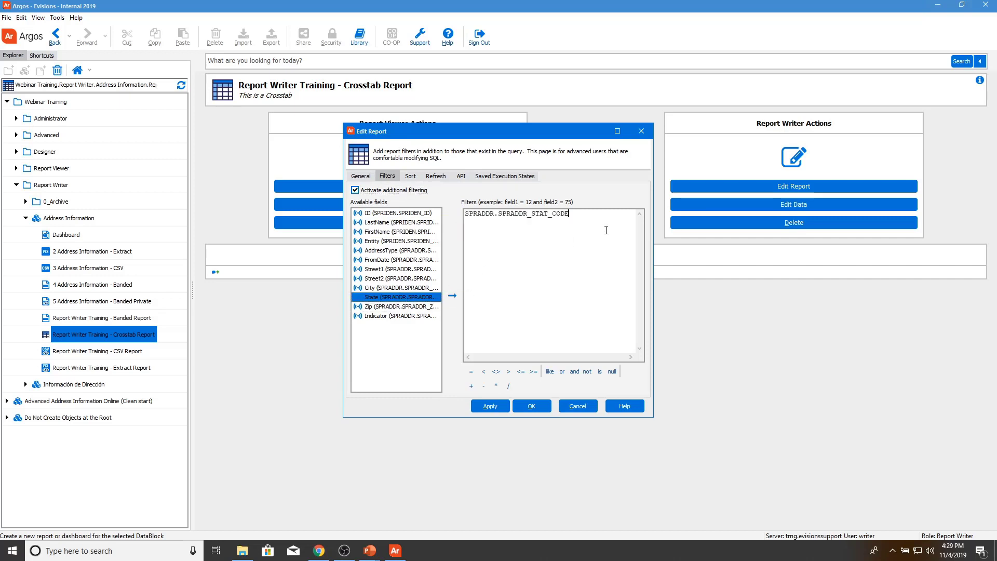
text(IN ('PA','CA'))
click(490, 406)
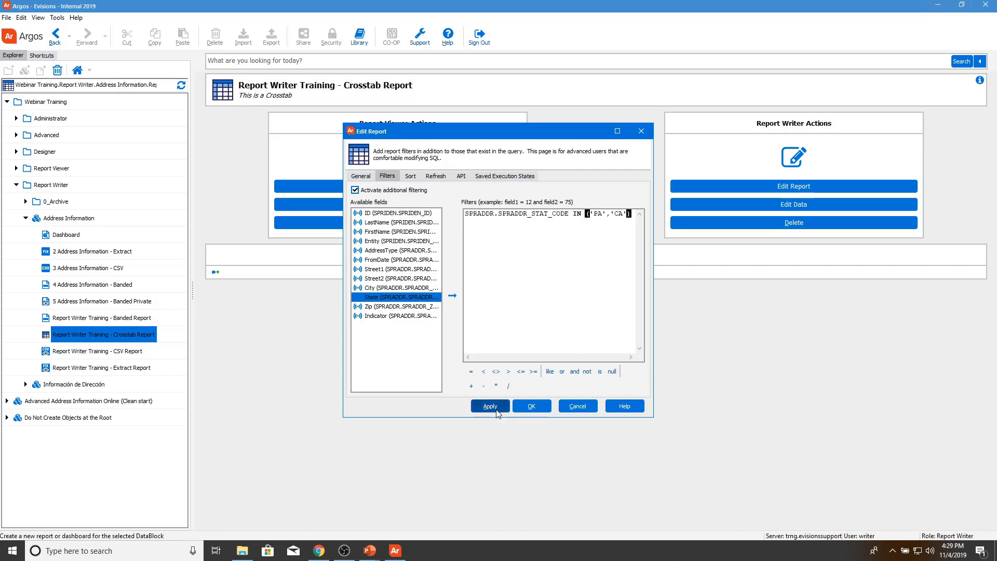
click(362, 176)
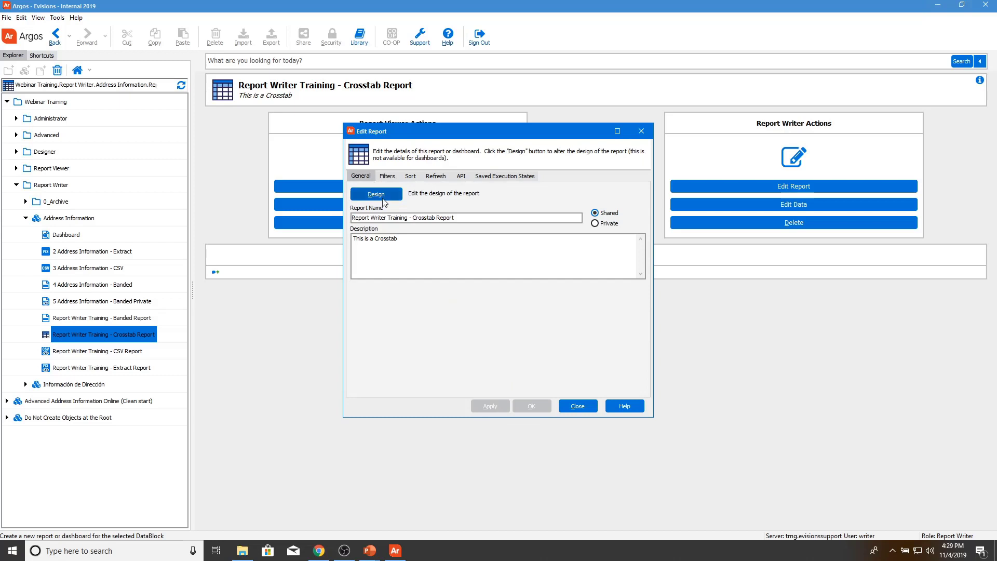
Step: Open the blank crosstab design and list the Report Title, Page Header and Page Footer bands
click(383, 200)
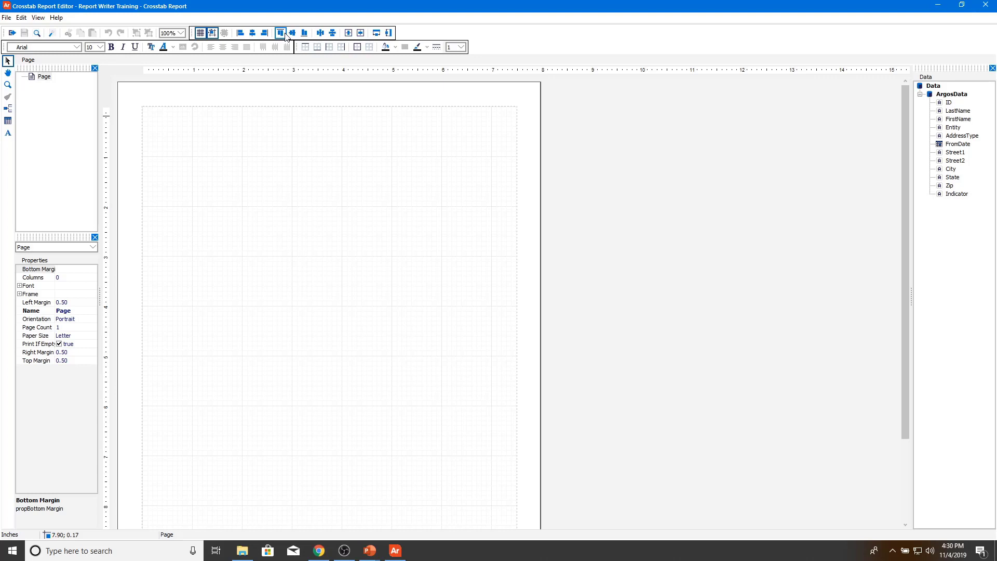
click(9, 109)
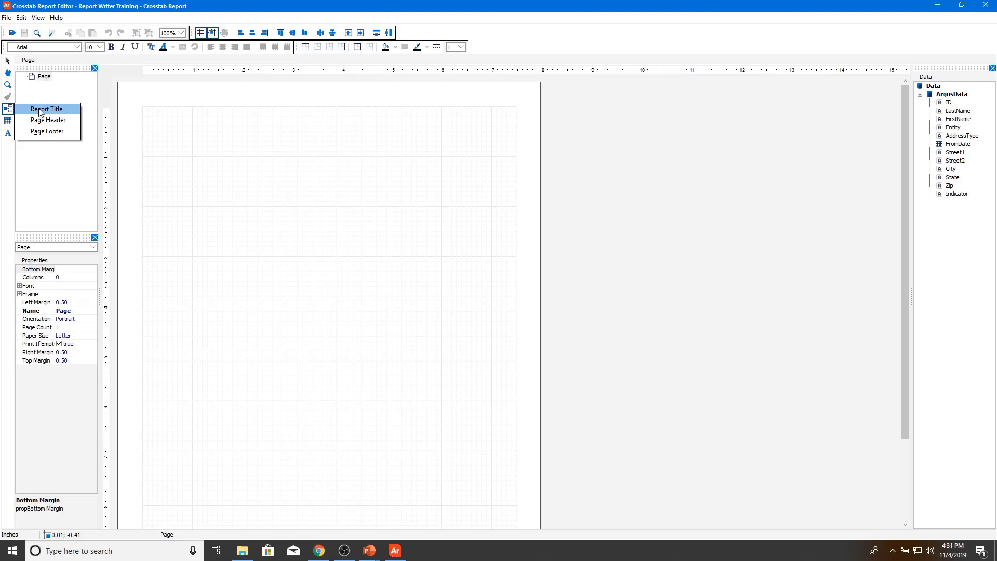
click(40, 110)
click(8, 108)
click(27, 120)
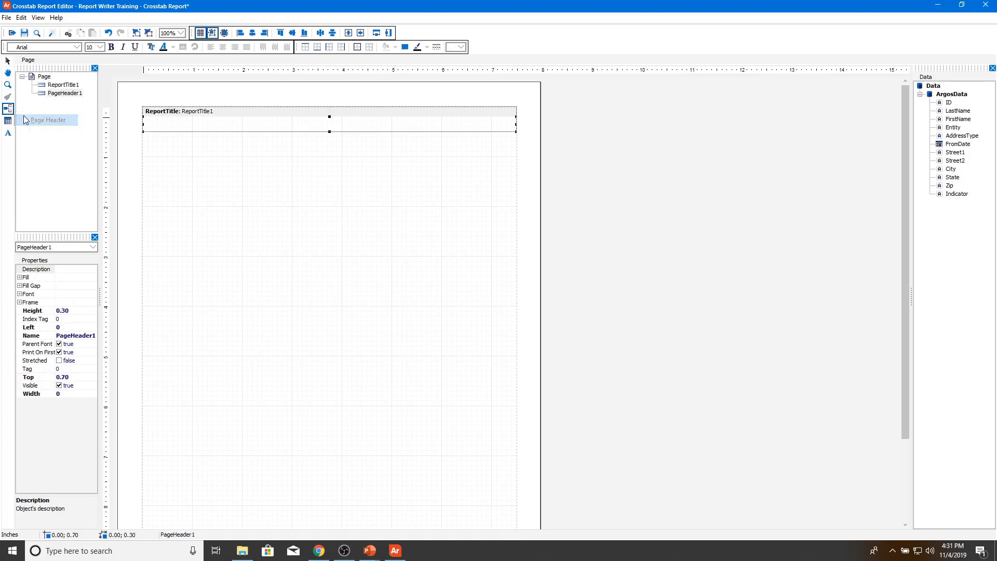
click(8, 108)
click(32, 127)
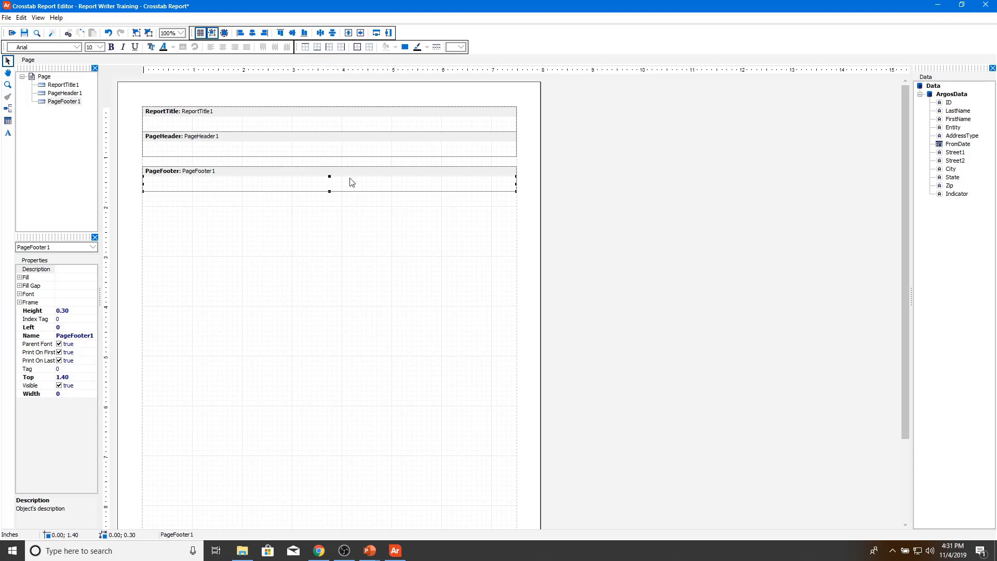
click(284, 127)
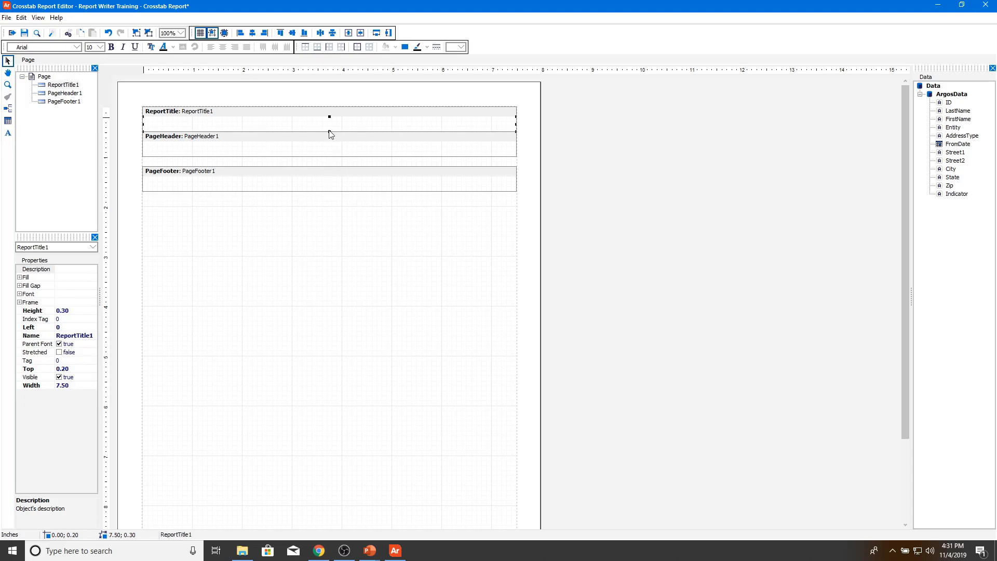
drag(329, 132, 342, 240)
click(335, 167)
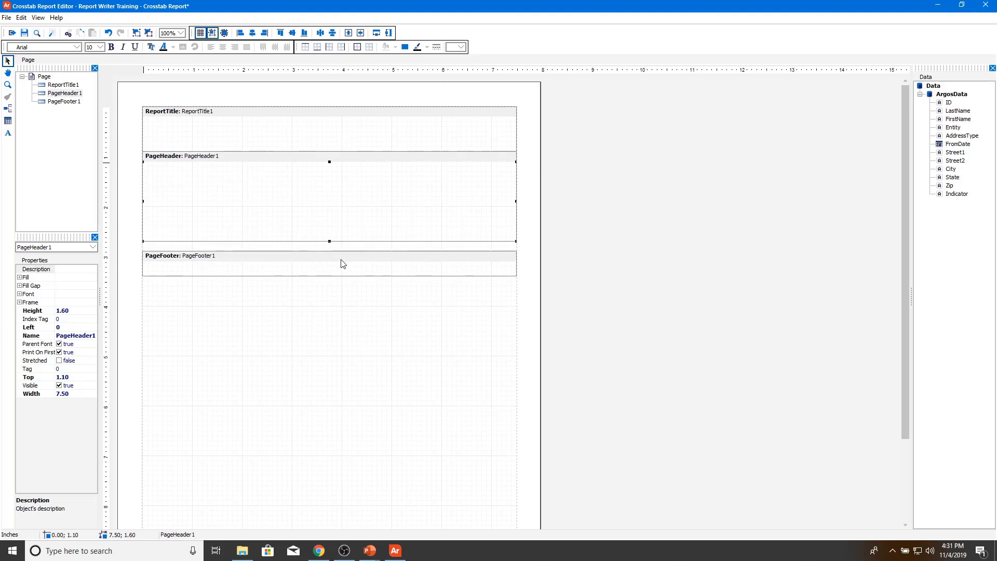
click(342, 264)
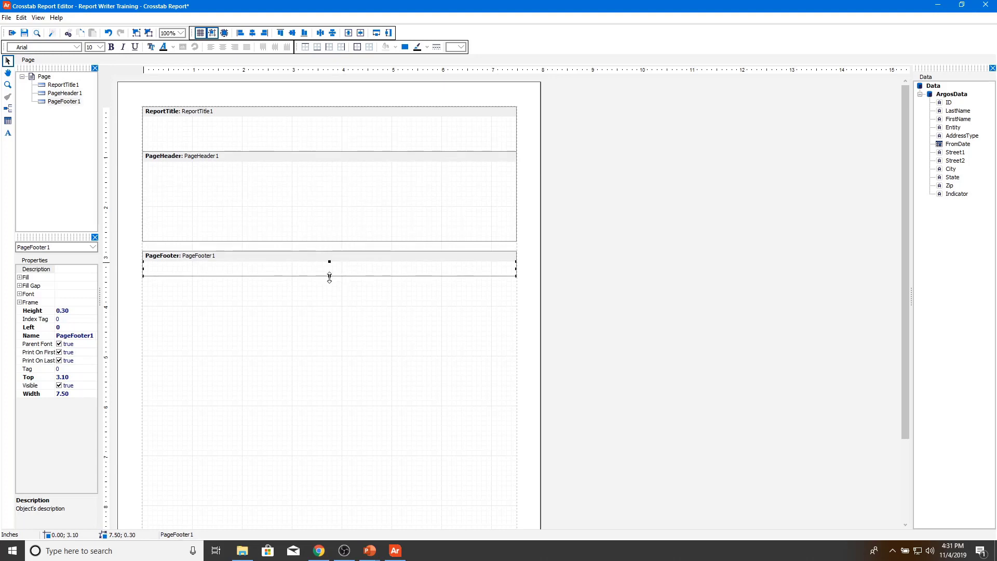
drag(329, 278, 332, 292)
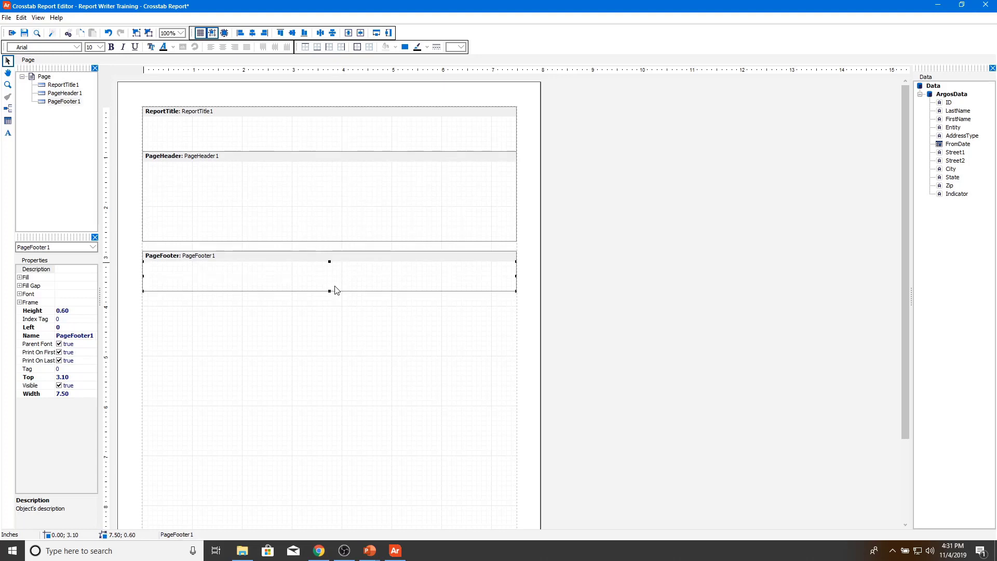
drag(356, 262, 375, 224)
drag(337, 158, 361, 319)
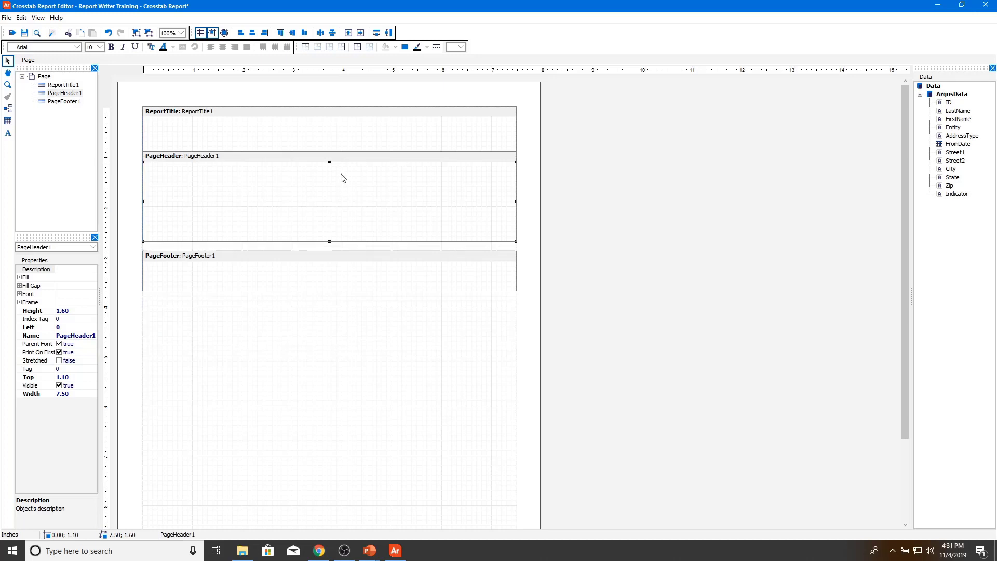
drag(296, 115, 290, 236)
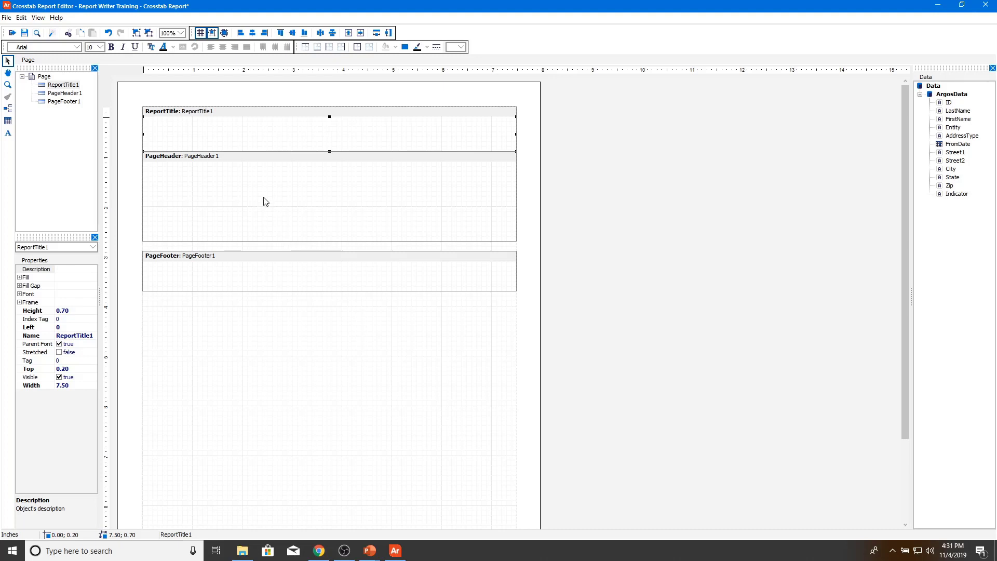
Step: Add a Report Title text box reading 'Address Information Crosstab Report'
click(110, 46)
click(8, 133)
click(157, 130)
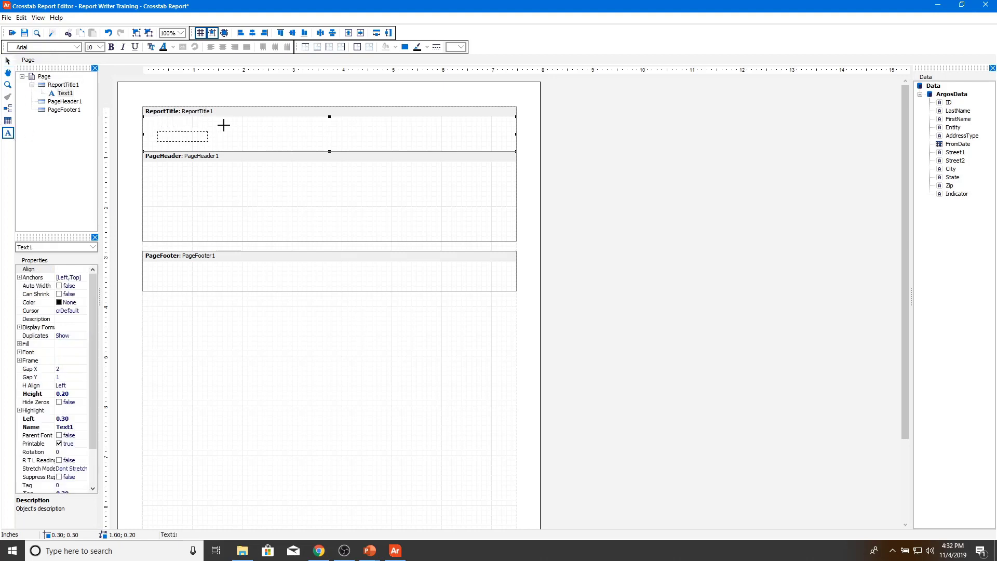
text(Adress)
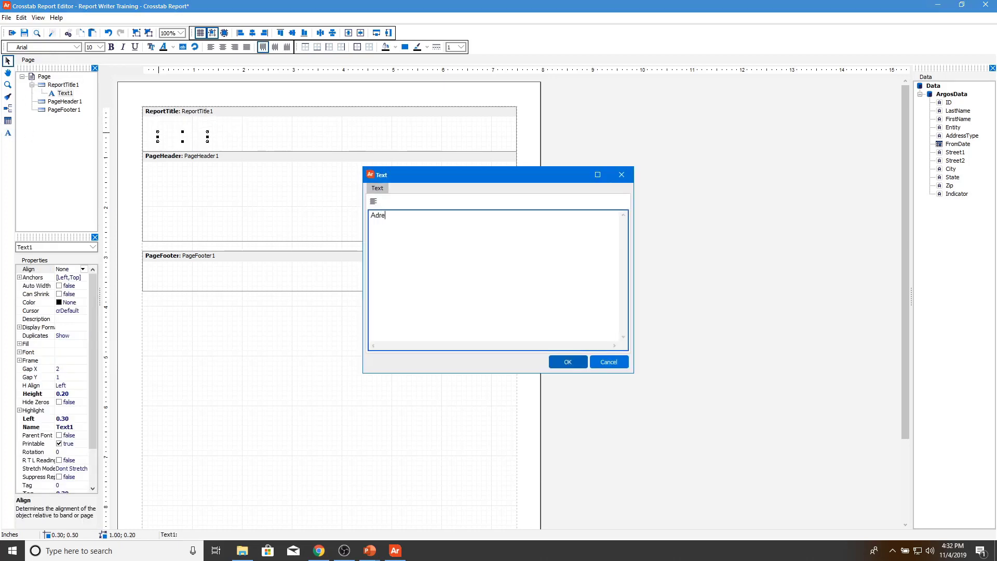
key(BackSpace)
key(BackSpace)
key(BackSpace)
text(dress inform)
key(BackSpace)
key(BackSpace)
key(BackSpace)
key(BackSpace)
key(BackSpace)
key(BackSpace)
text(Infromati)
text(on)
key(BackSpace)
key(BackSpace)
key(BackSpace)
key(BackSpace)
key(BackSpace)
key(BackSpace)
key(BackSpace)
text(ormation Crosstab Report)
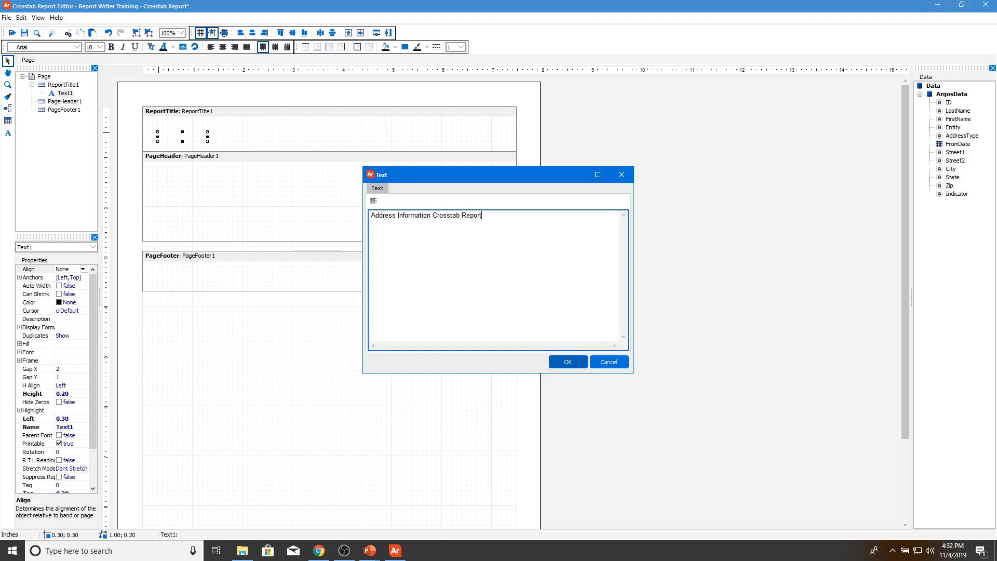
click(569, 362)
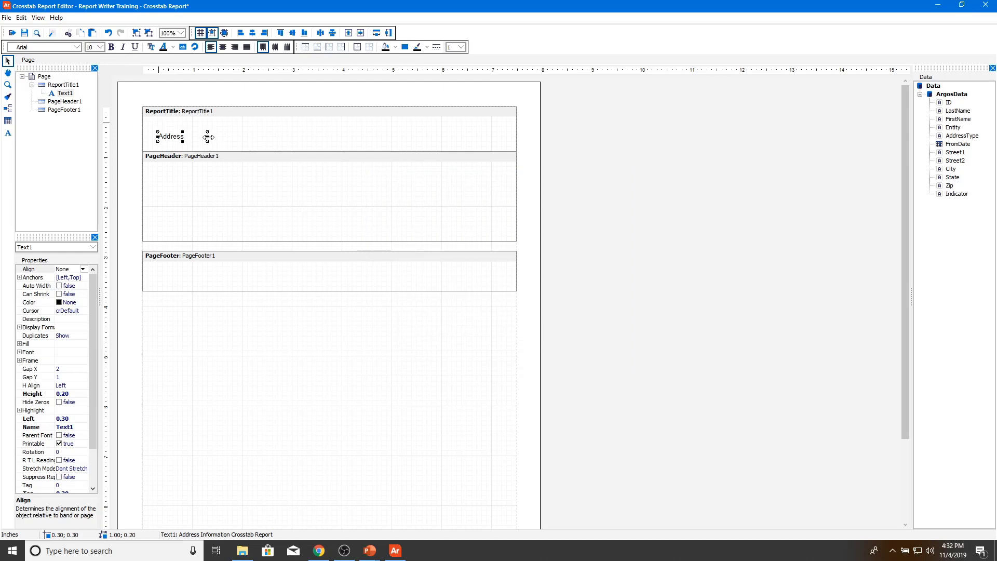
Step: Make the title bold at size 22 and resize its box to fit
drag(208, 138, 327, 136)
click(101, 47)
click(92, 138)
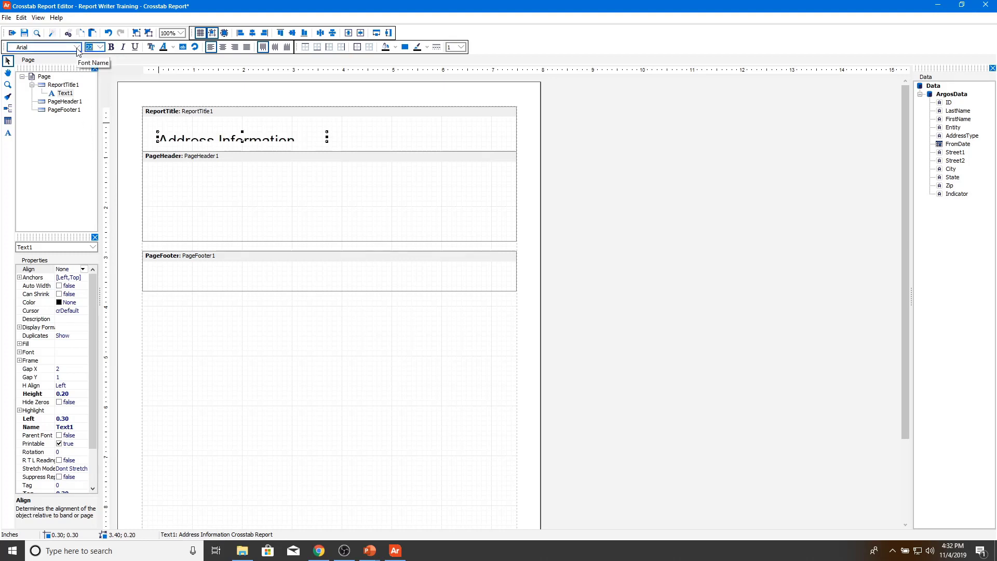
click(111, 48)
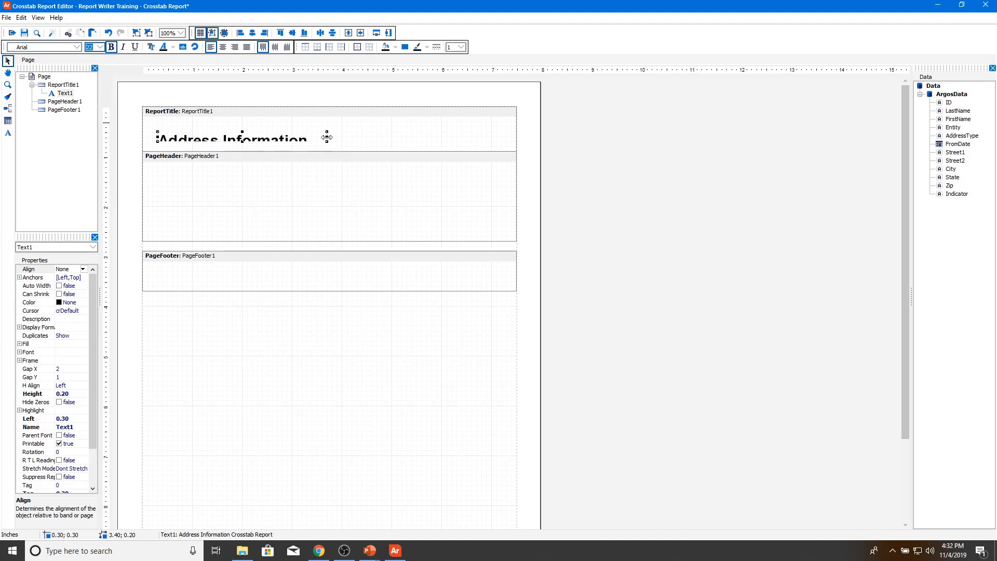
drag(327, 137, 387, 152)
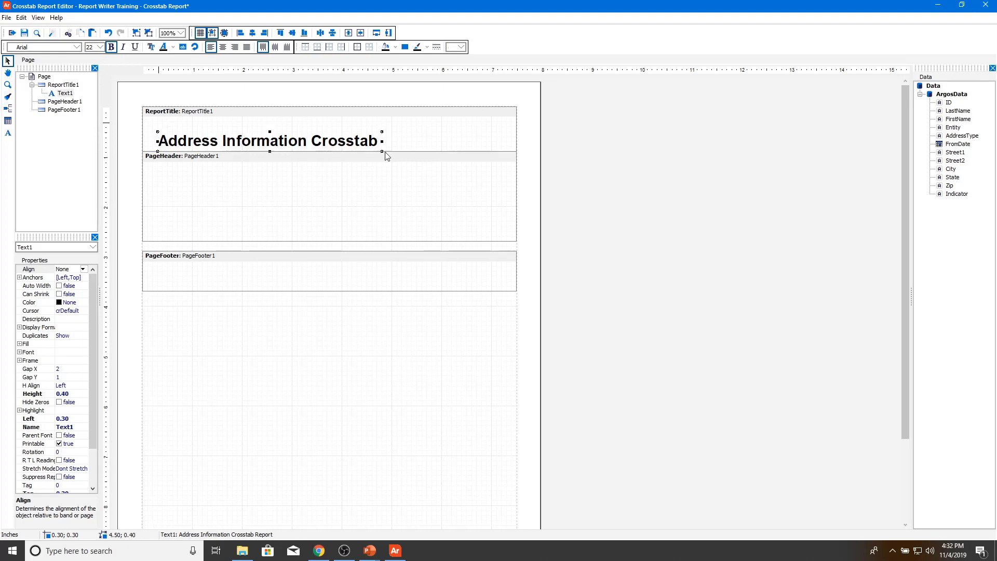
drag(322, 139, 321, 135)
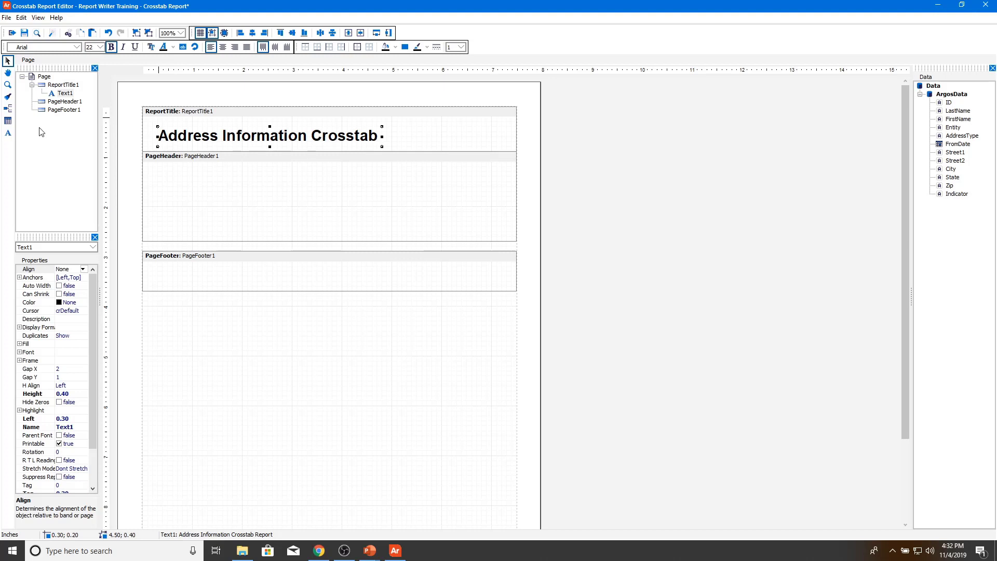
Step: Add a Page Header text box reading 'Filtered for CA and PA', sized to fit
click(9, 133)
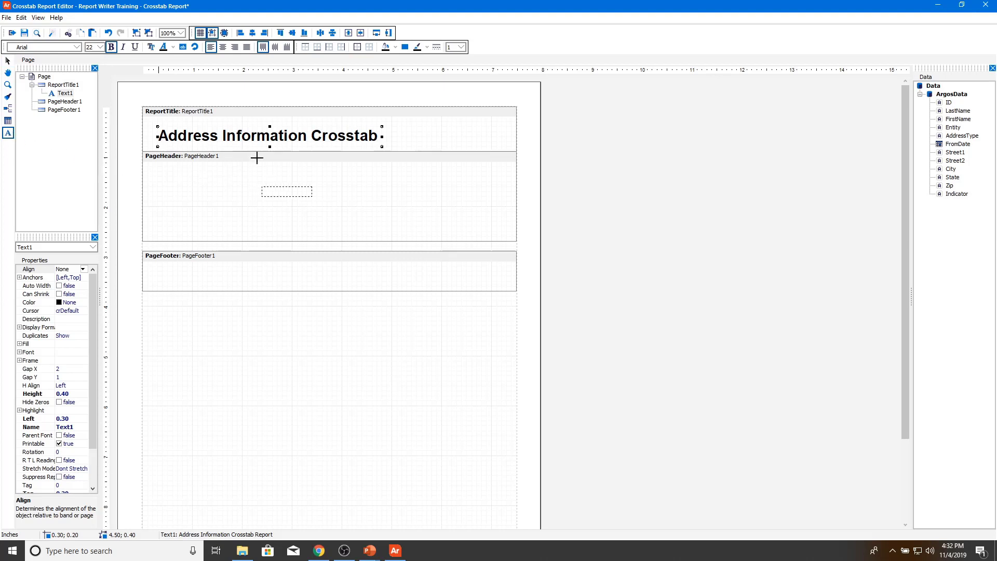
click(233, 187)
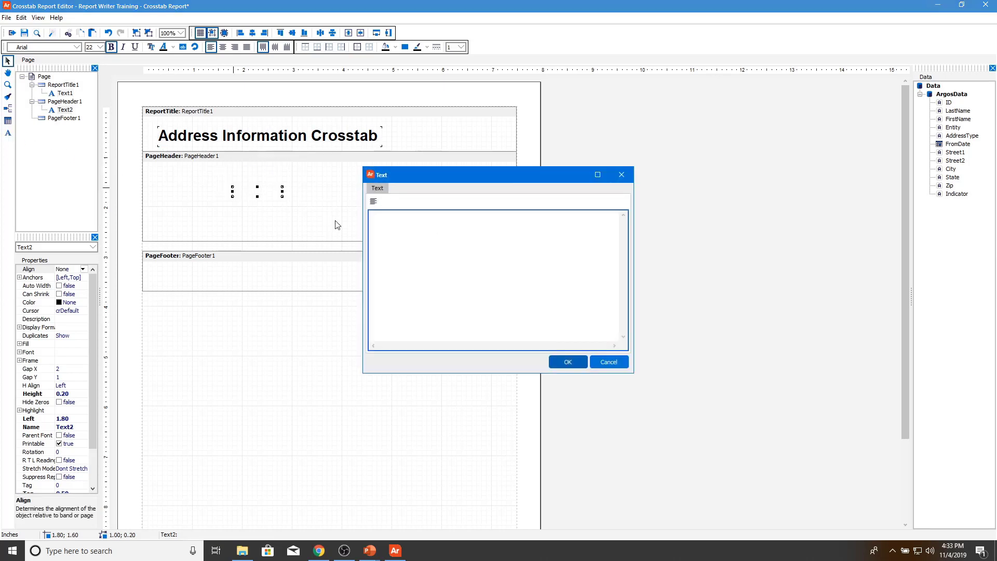
text(Filtered )
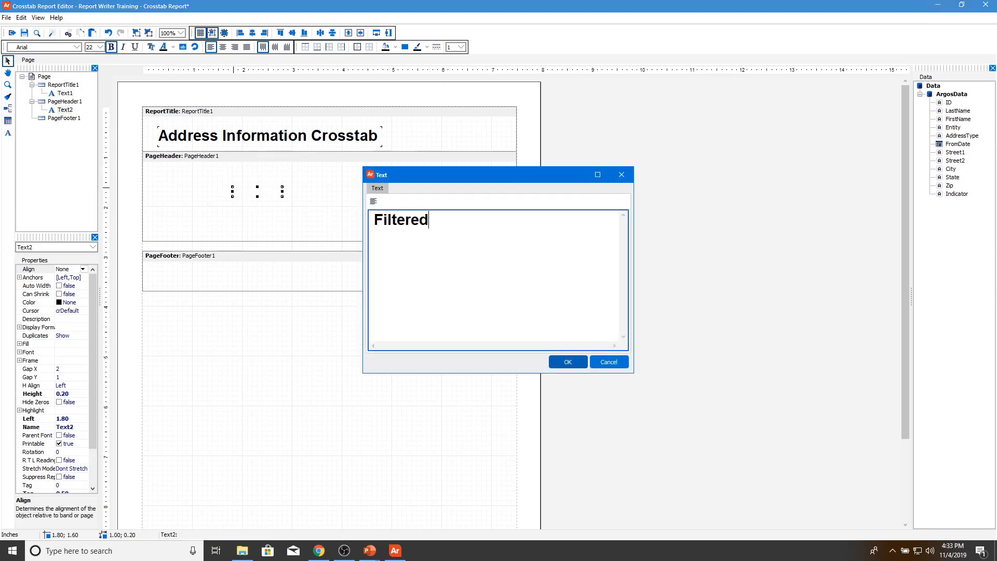
text(for CA and PA)
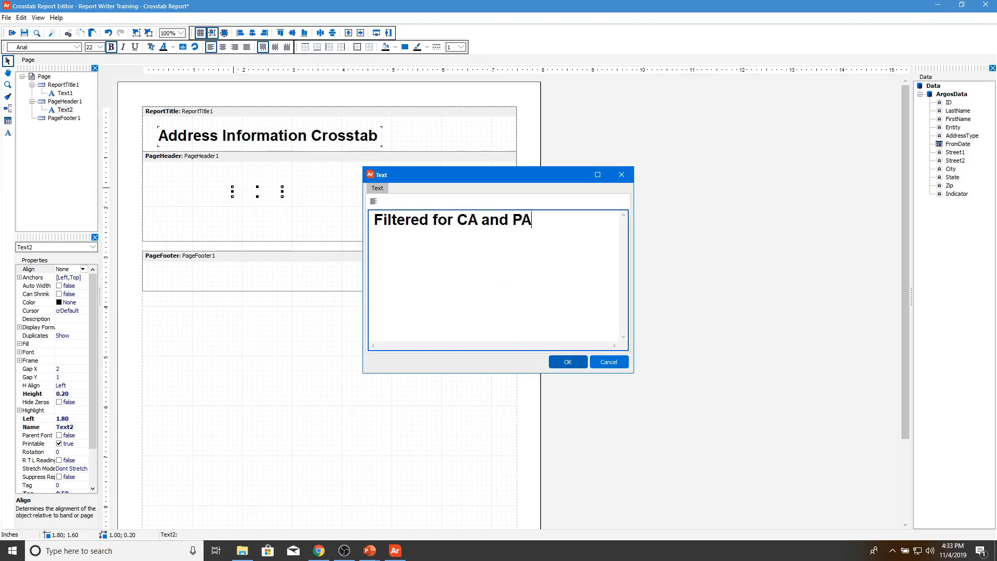
click(567, 361)
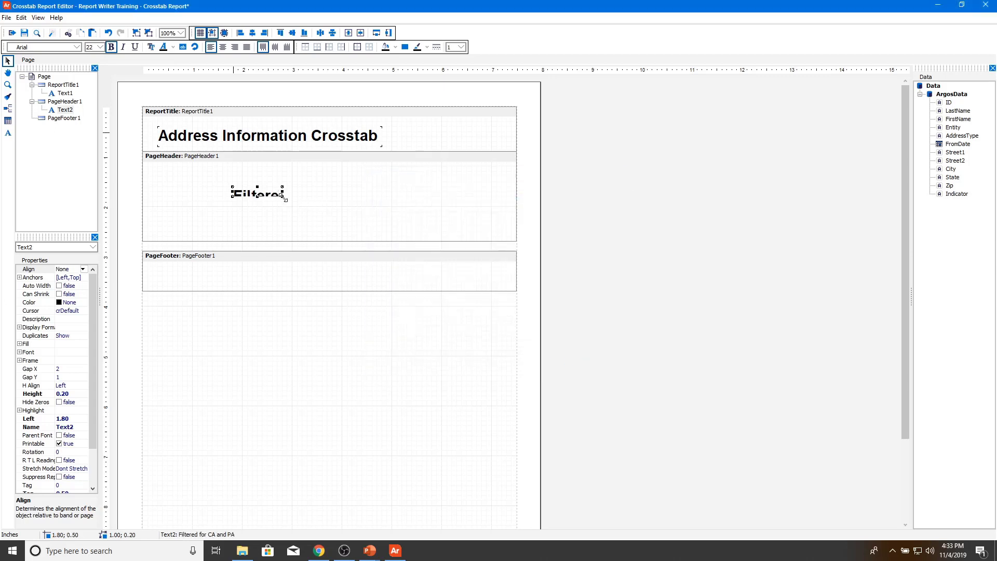
drag(284, 197, 402, 232)
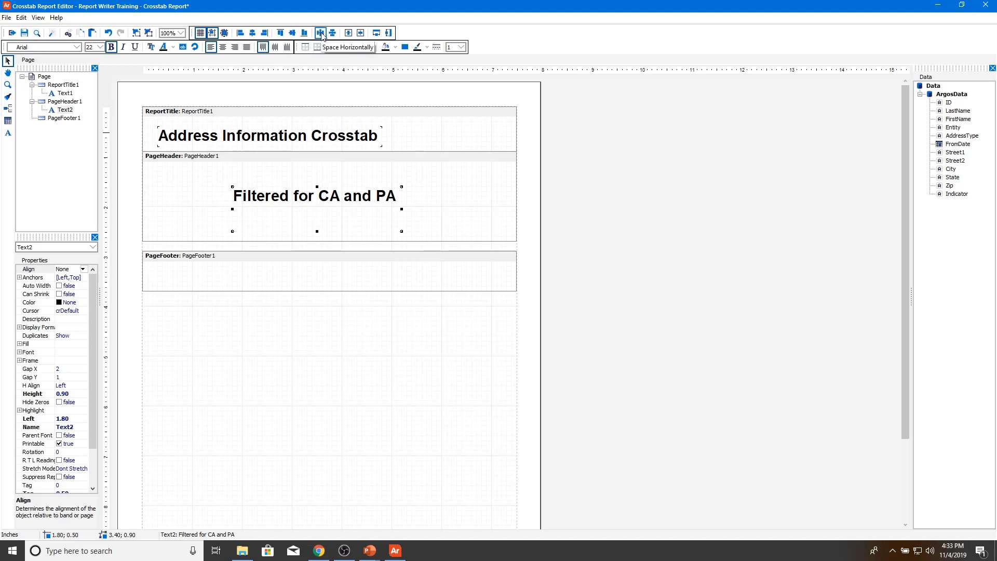
Step: Centre both the header text and the title within their bands
click(348, 33)
click(347, 34)
key(Tab)
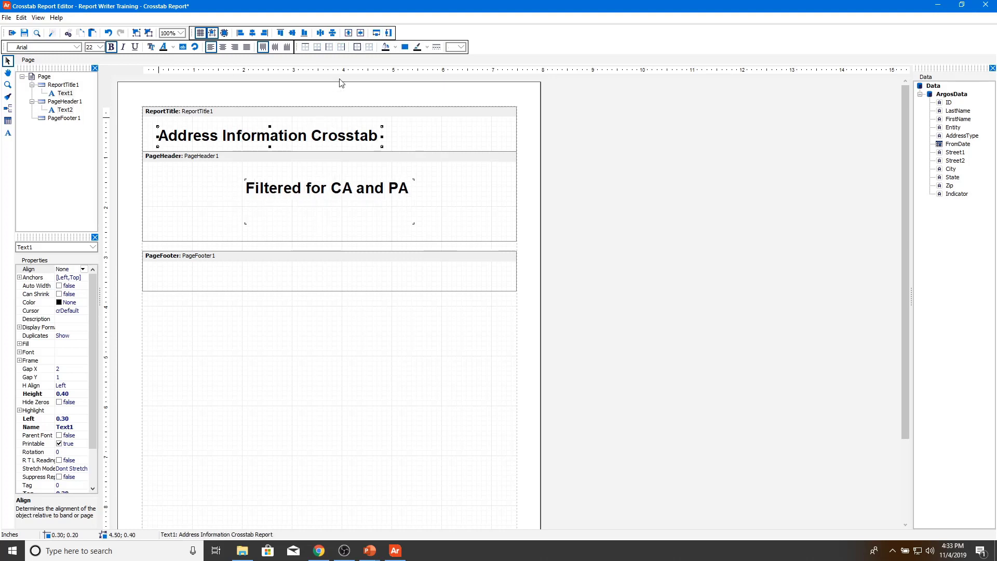
click(349, 33)
click(349, 34)
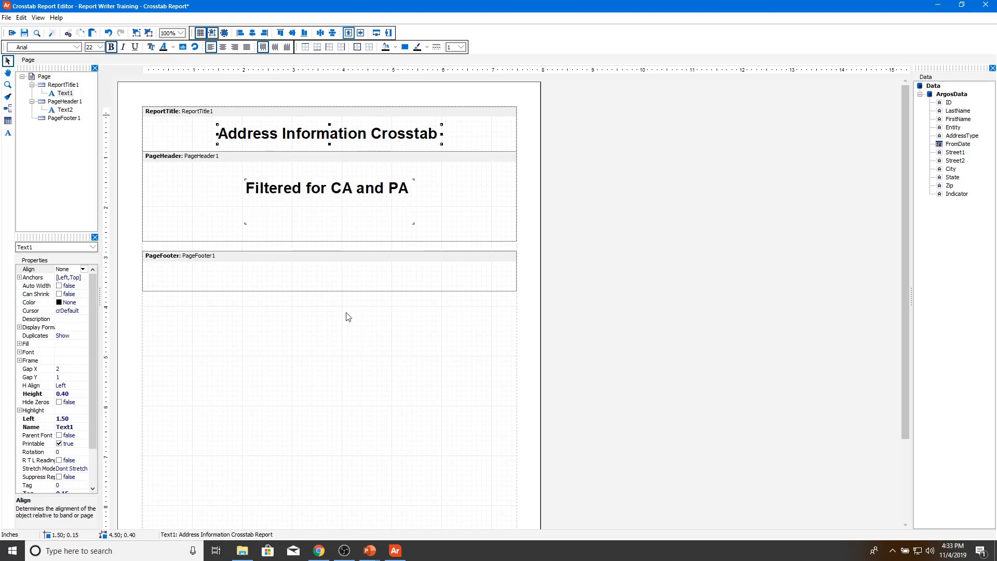
click(240, 262)
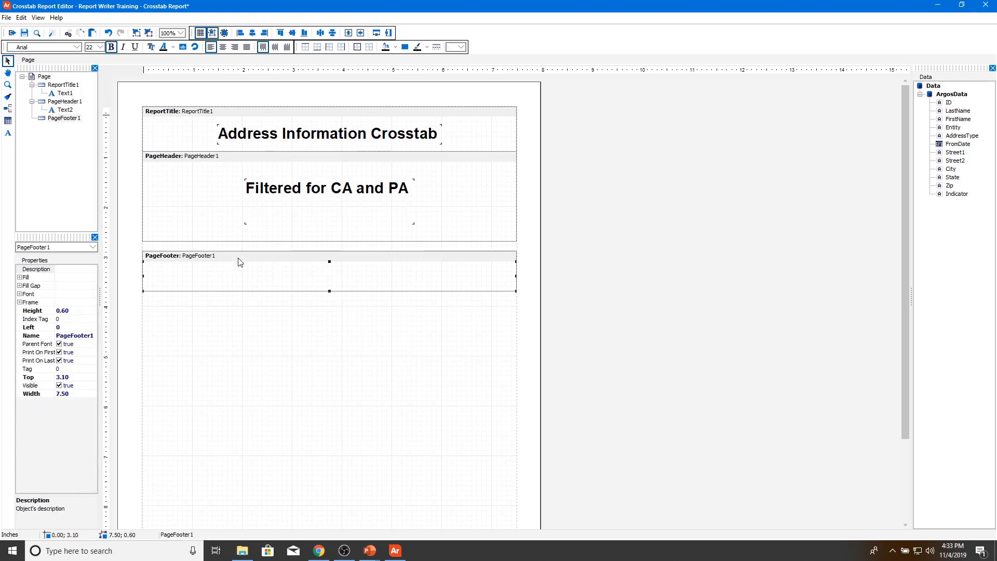
Step: Add a Page Footer text box reading 'Evisions Inc', sized to fit
click(8, 133)
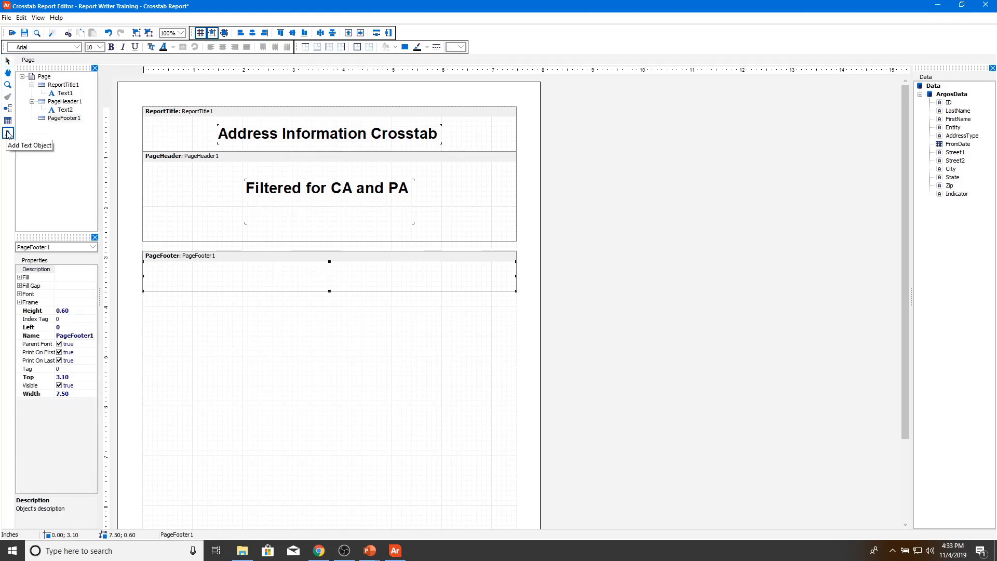
click(277, 271)
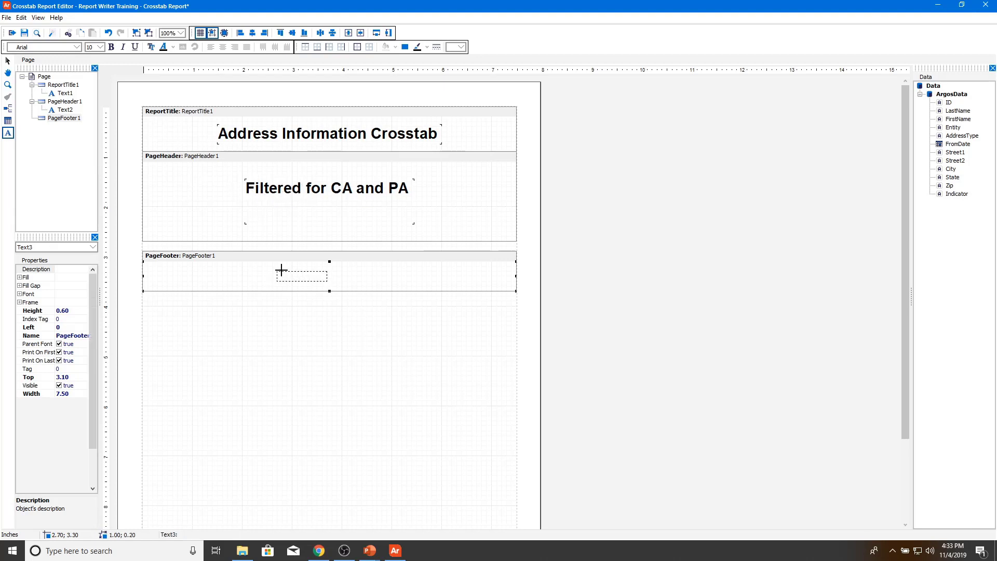
text(Evi)
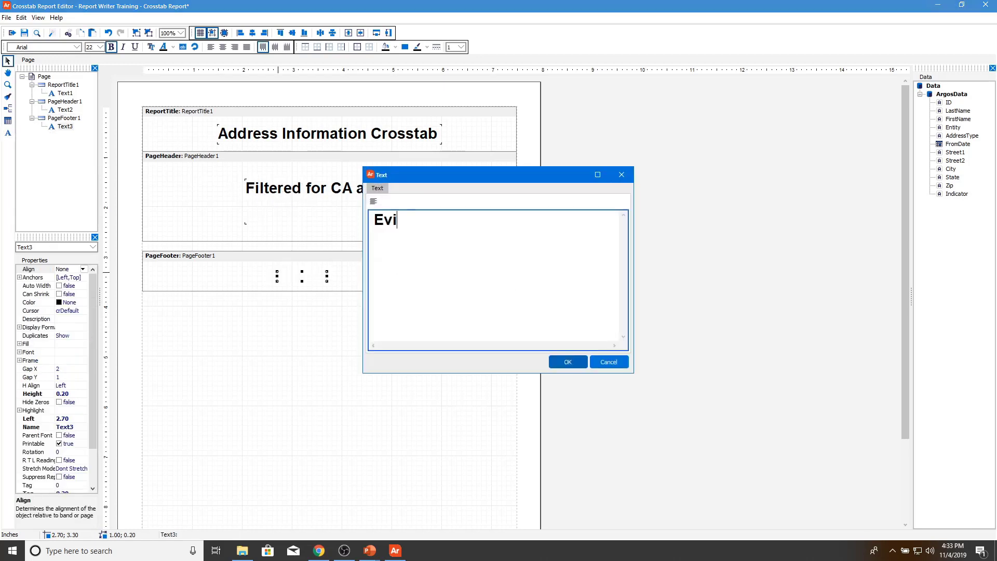
text(sions Inc)
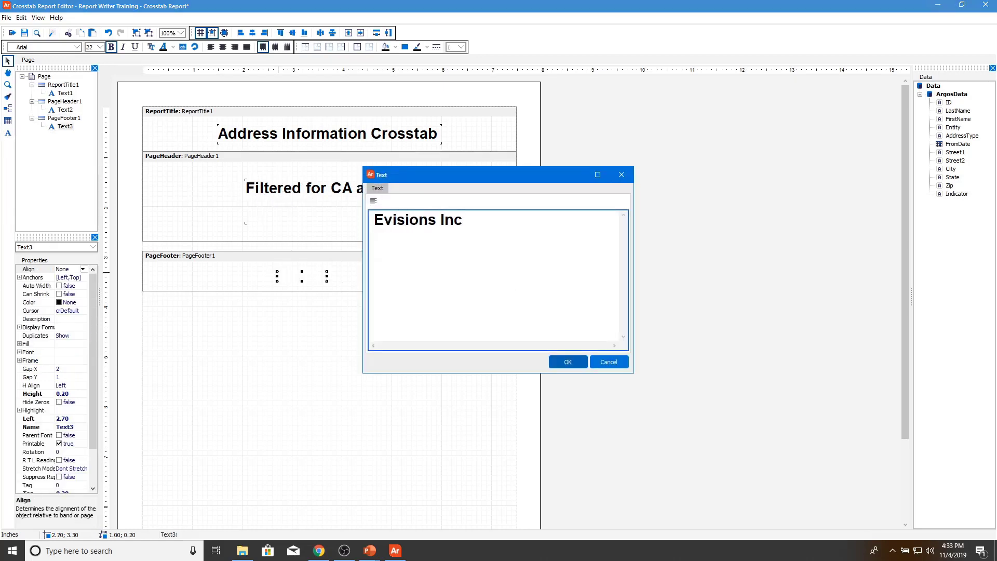
click(568, 362)
drag(329, 282, 407, 286)
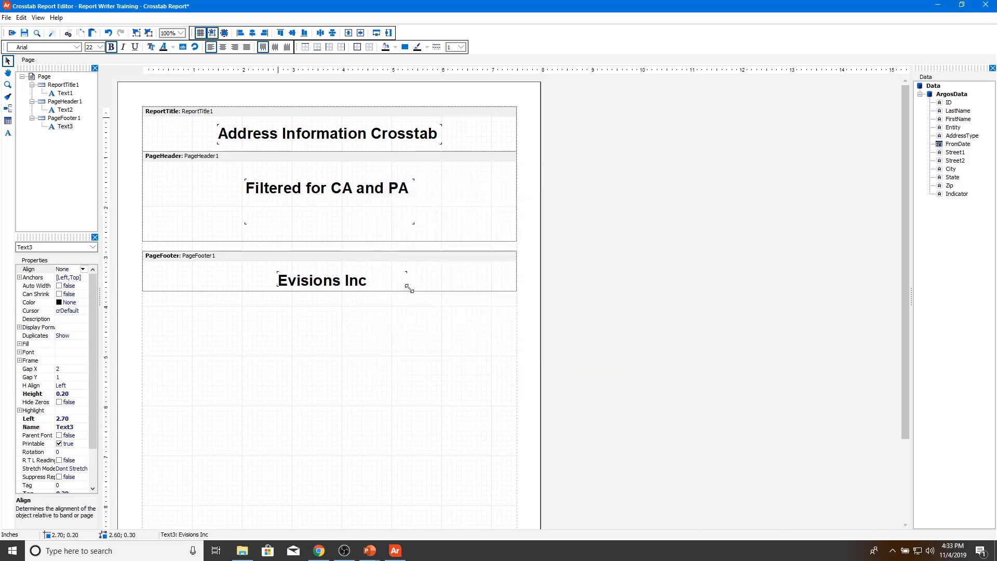
Step: Centre the footer text horizontally and vertically in its band
click(349, 33)
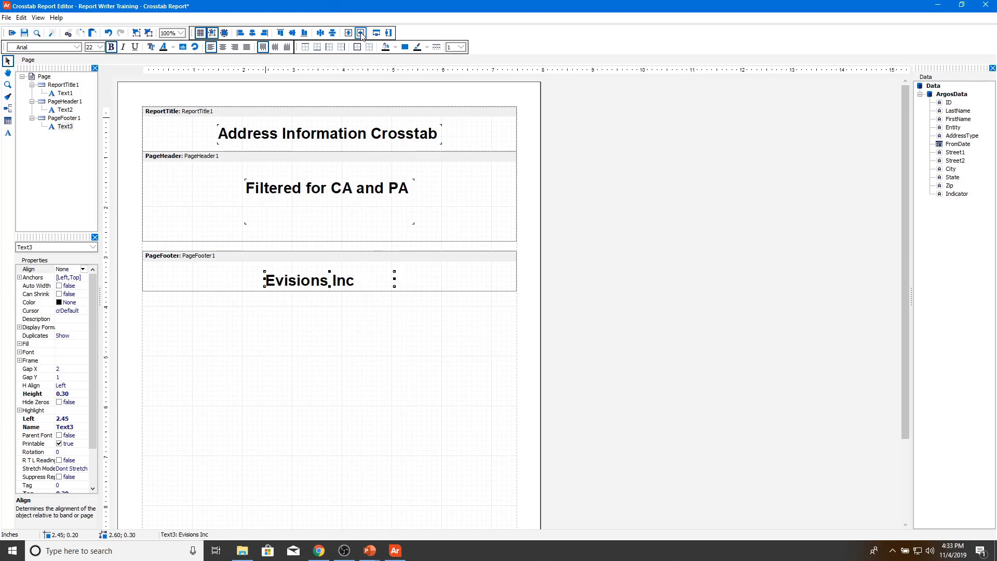
click(360, 33)
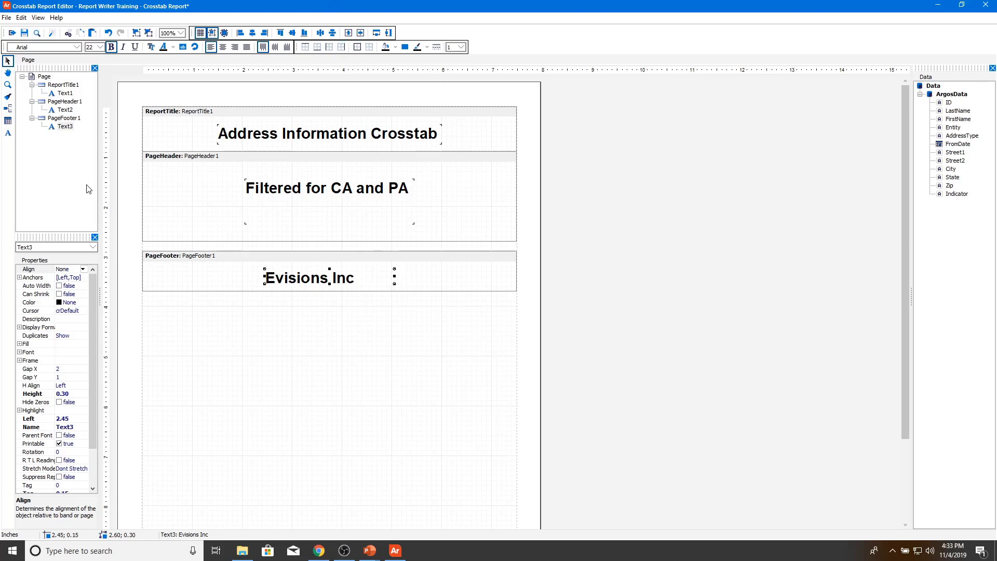
click(89, 190)
Step: Draw a crosstab object below the Page Footer band to open the Crosstab Editor
click(12, 124)
drag(162, 311, 323, 433)
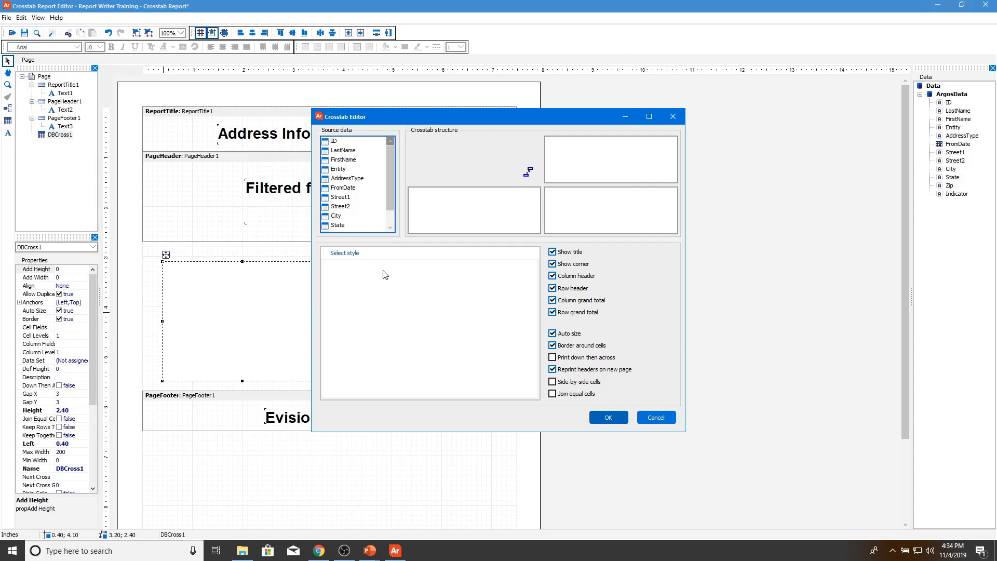
click(357, 255)
Step: Make State and City the row groupings and ID the crosstab value
drag(345, 227, 422, 211)
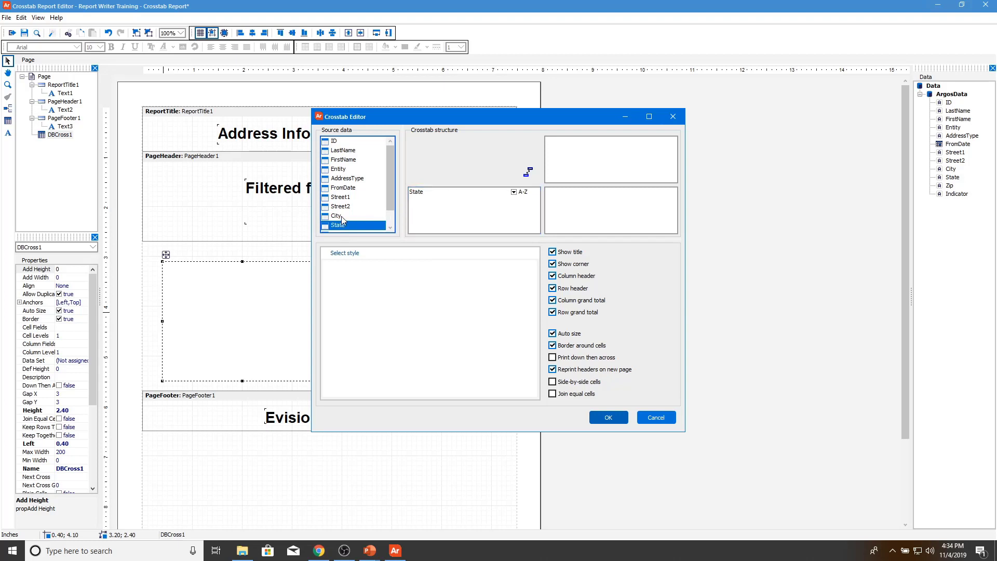
drag(341, 216, 447, 219)
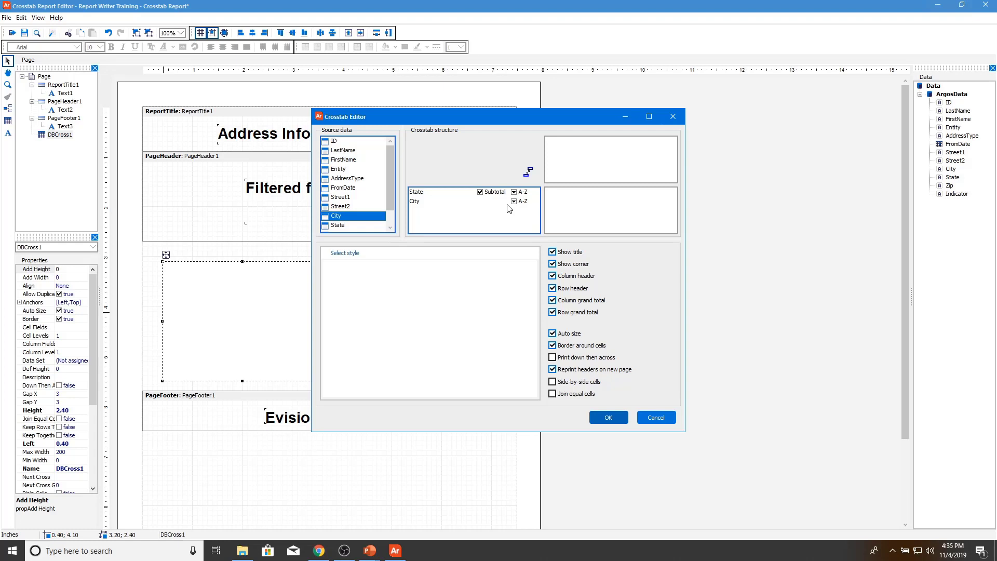
drag(335, 141, 588, 208)
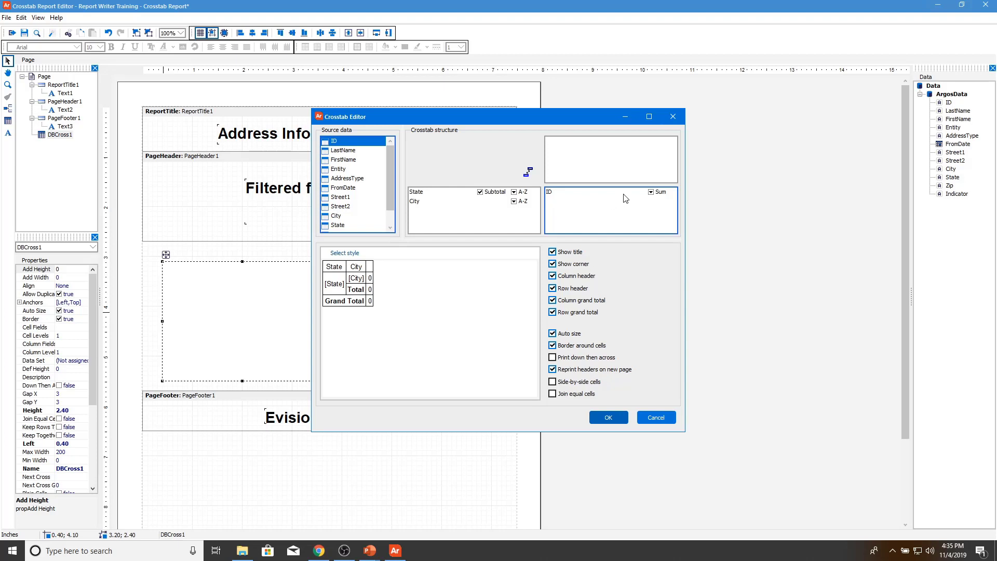
Step: Change ID's aggregate from Sum to Count and apply the Blue and White style
click(651, 192)
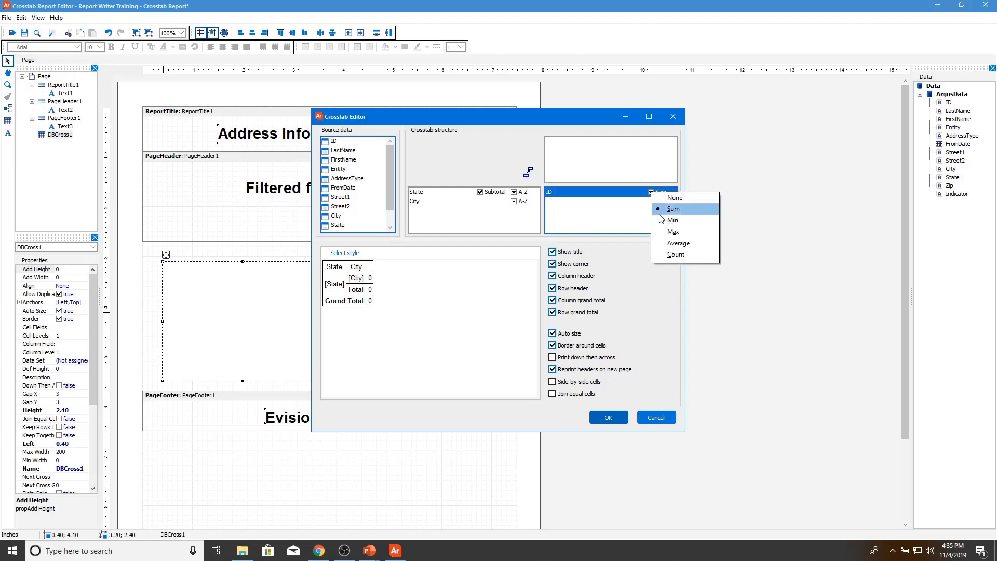
click(675, 255)
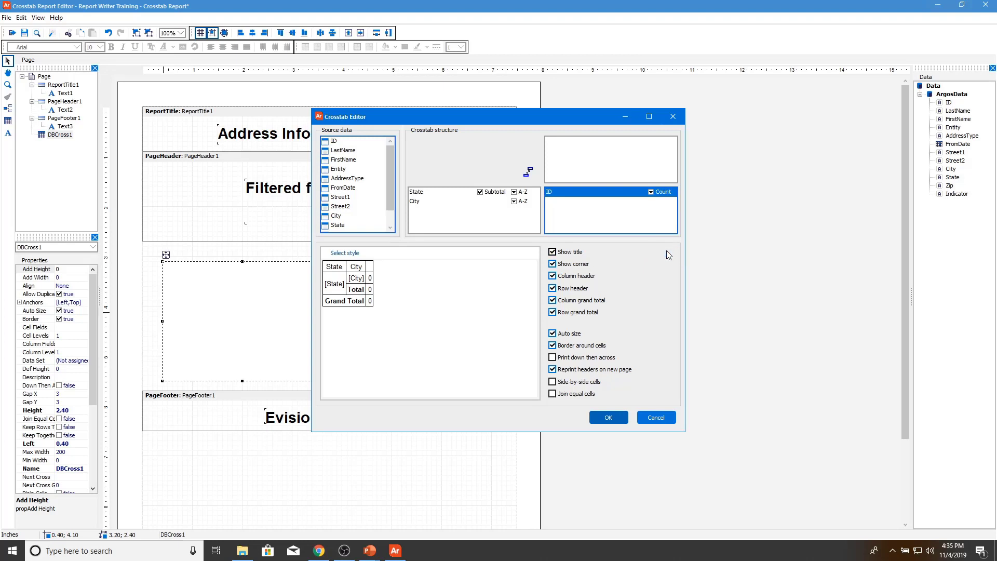
click(351, 255)
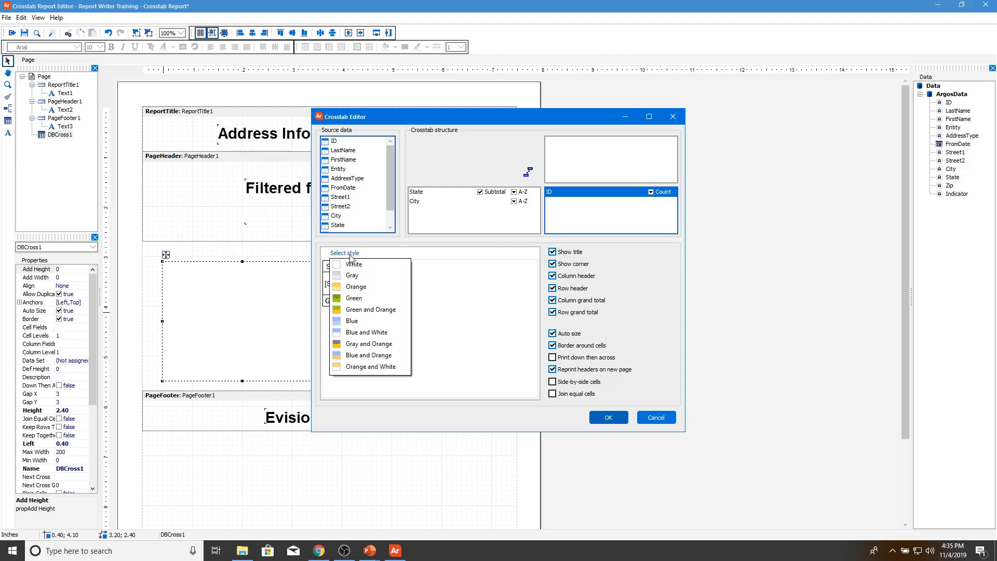
click(383, 333)
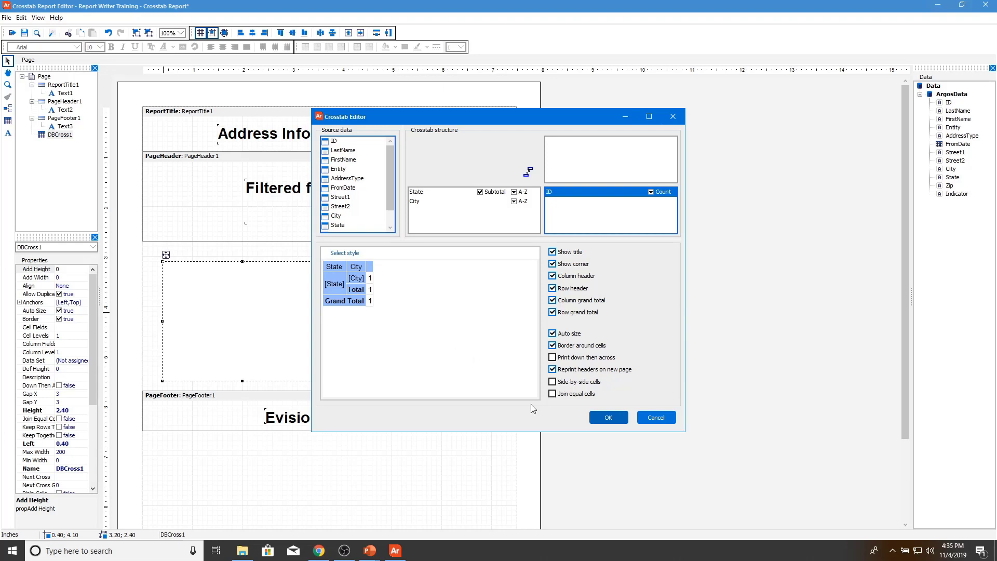
Step: Place the crosstab, turn off Auto Size, and shift it right about 0.4 inch
click(608, 417)
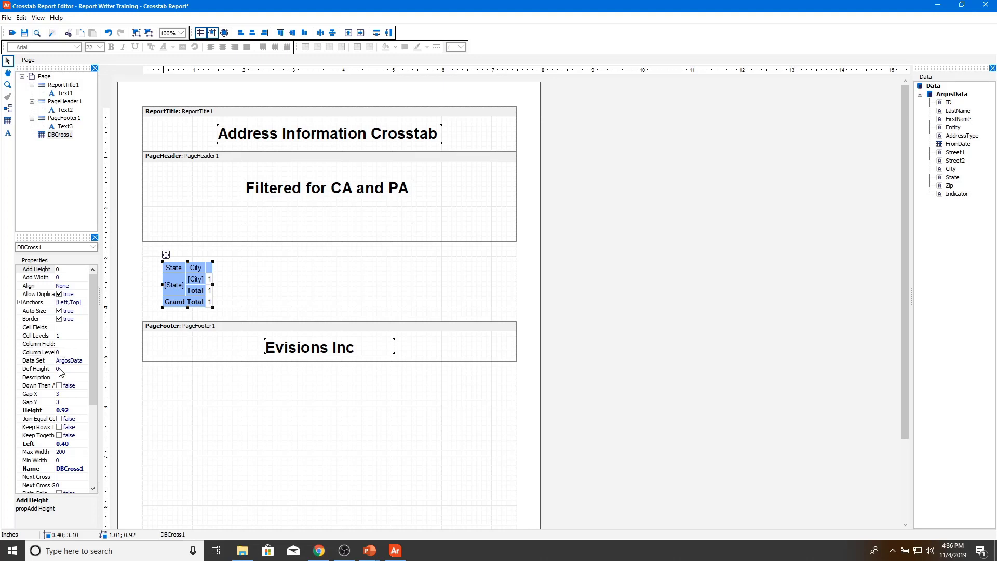
click(59, 311)
drag(213, 308, 213, 289)
drag(204, 269, 378, 263)
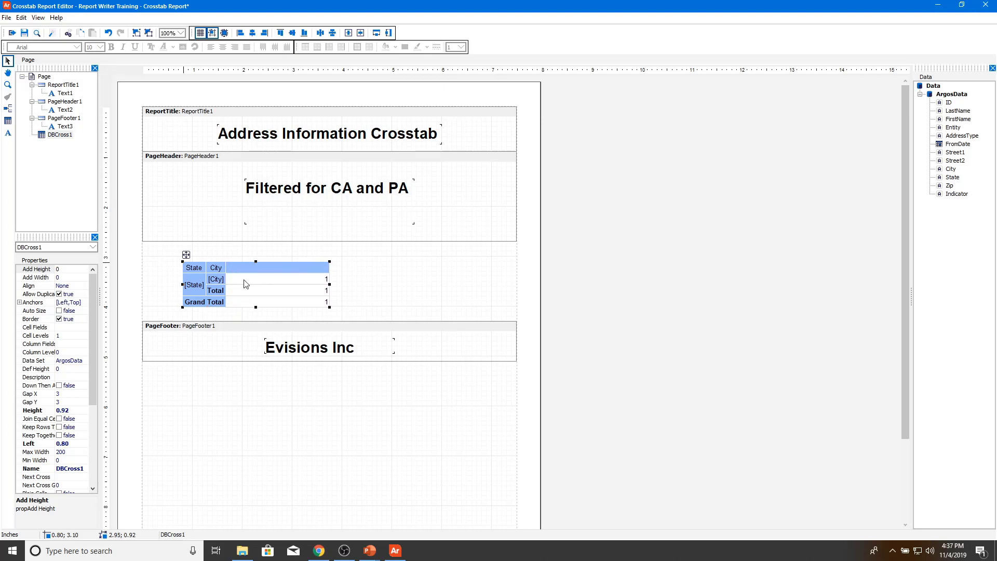
Step: Widen the City and State header columns to show their labels
click(224, 266)
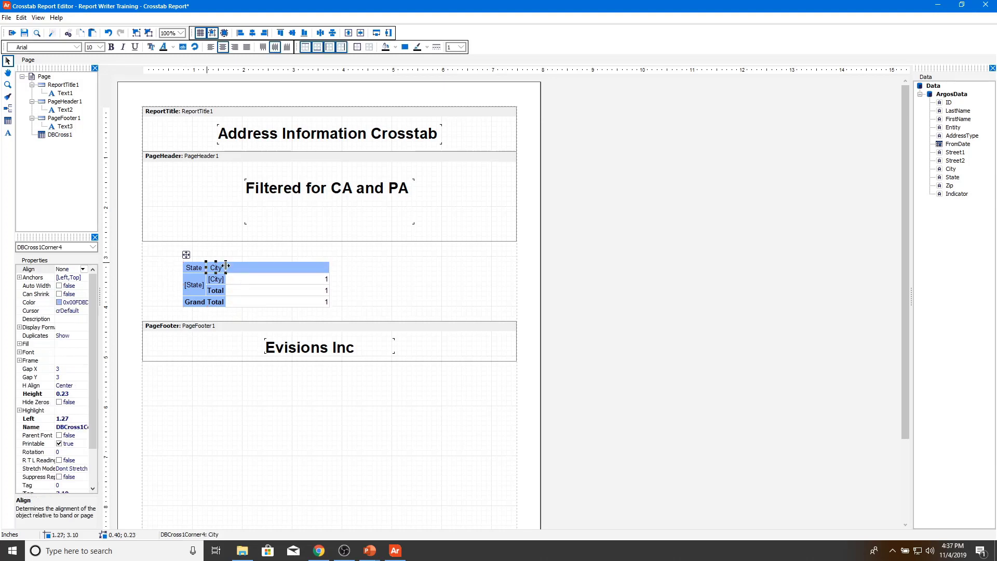
drag(226, 265, 309, 266)
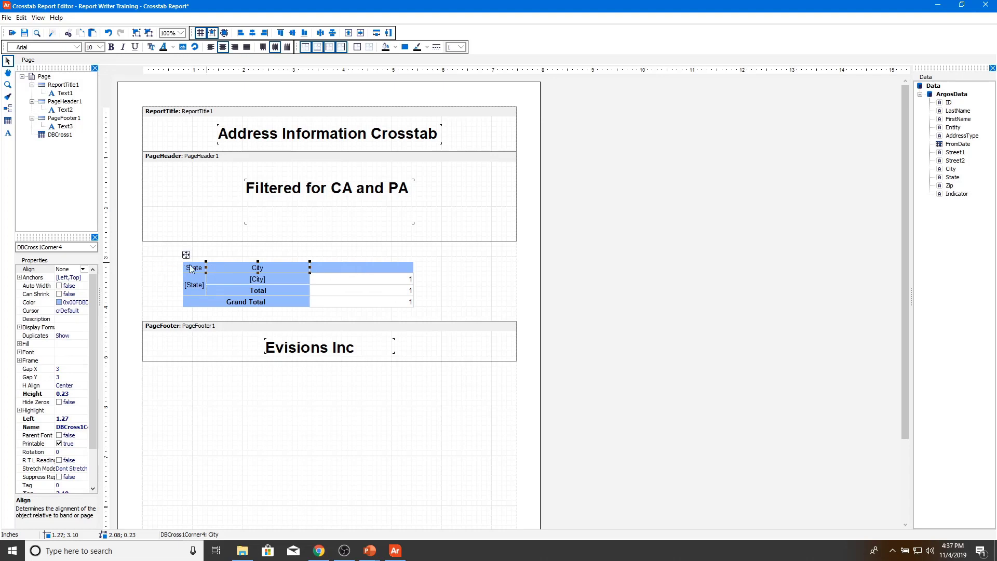
drag(206, 268, 286, 268)
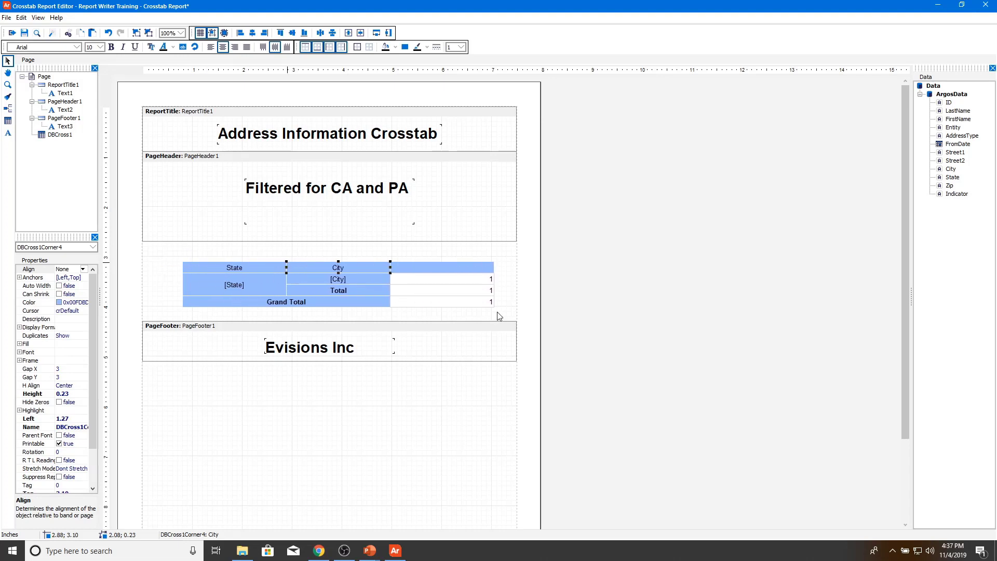
click(482, 304)
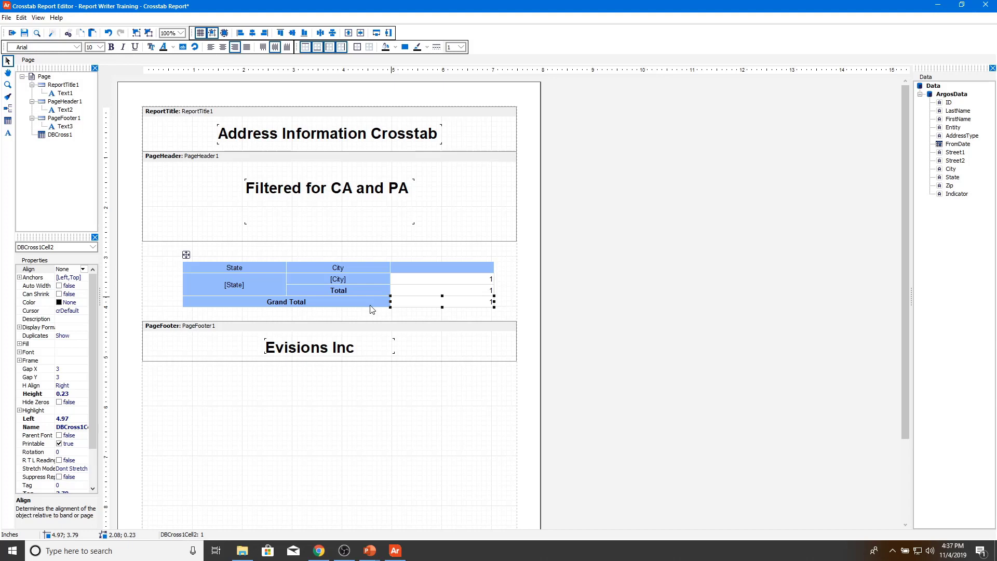
Step: Give the selected crosstab count cells a light cyan fill from the toolbar fill colour
drag(399, 275, 404, 302)
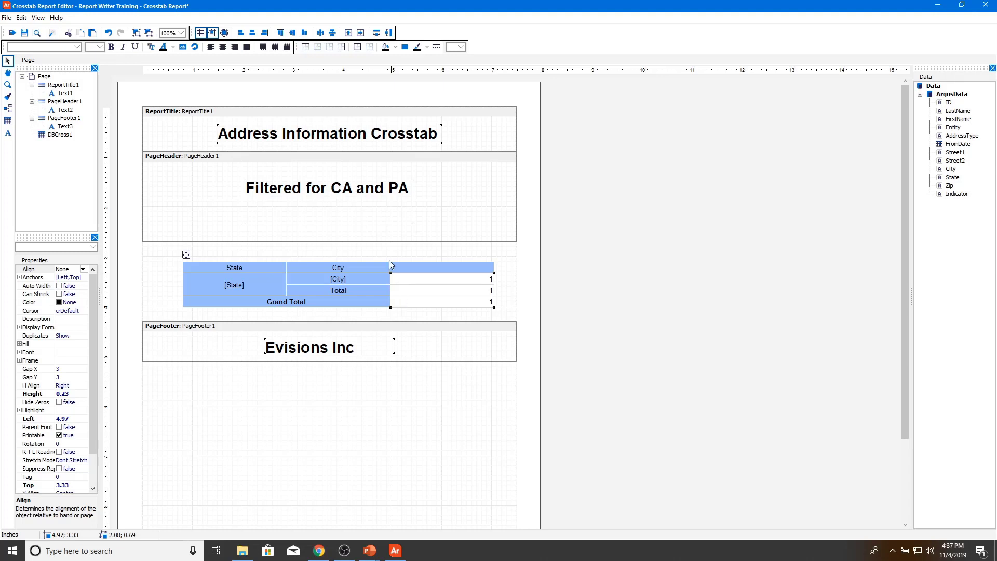
click(395, 47)
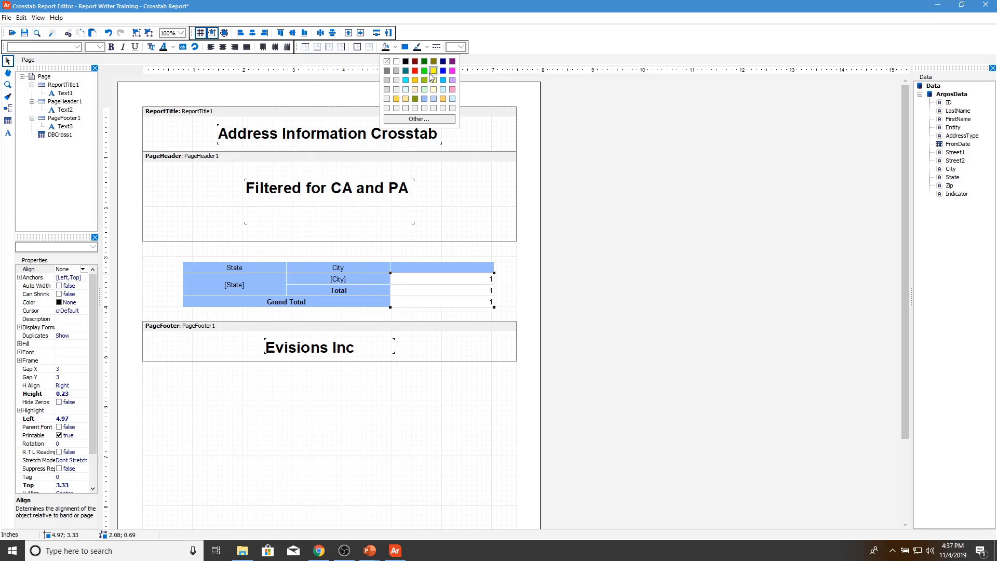
click(452, 98)
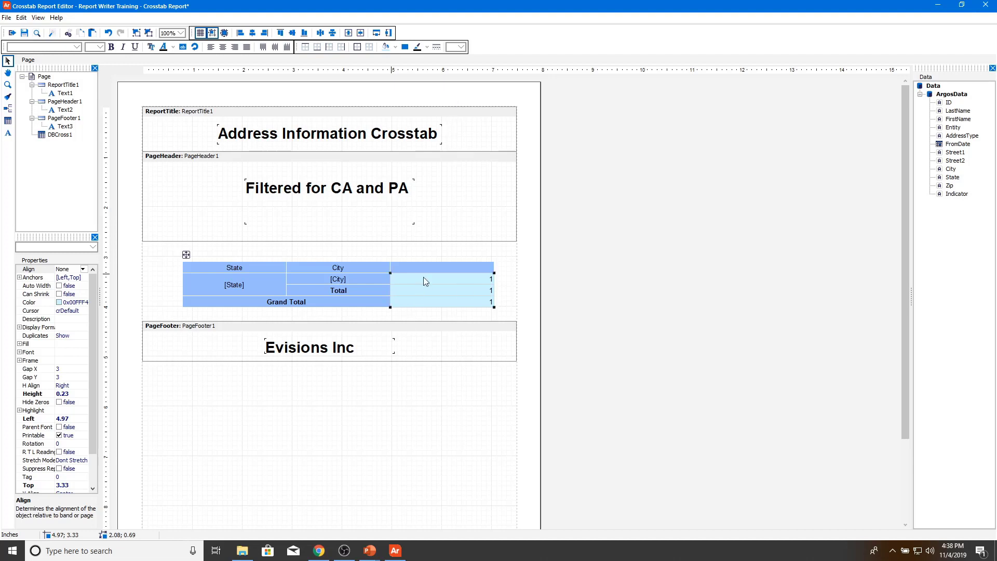
Step: Add a conditional highlight condition 'Value > 5' to the City count cell
click(263, 247)
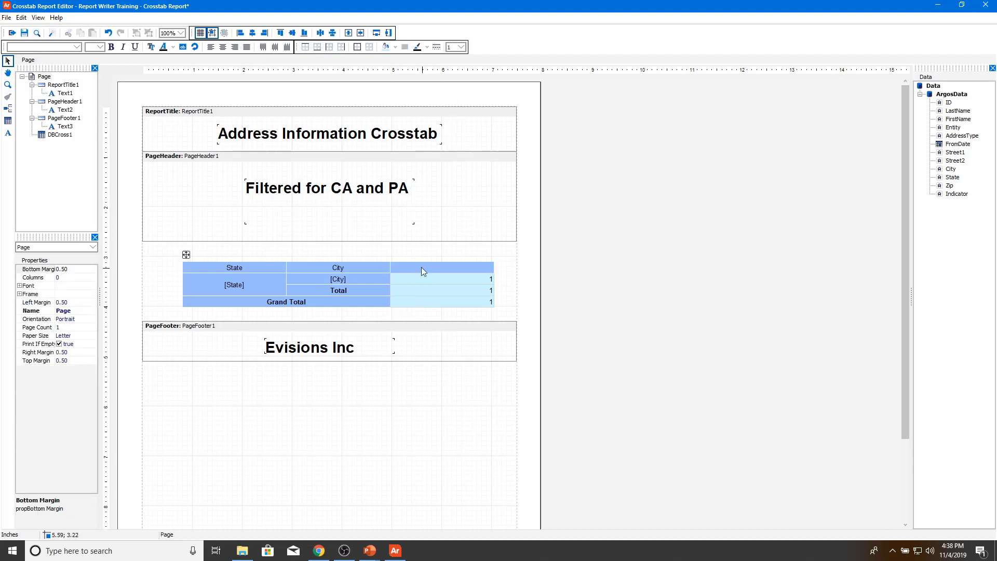
click(423, 276)
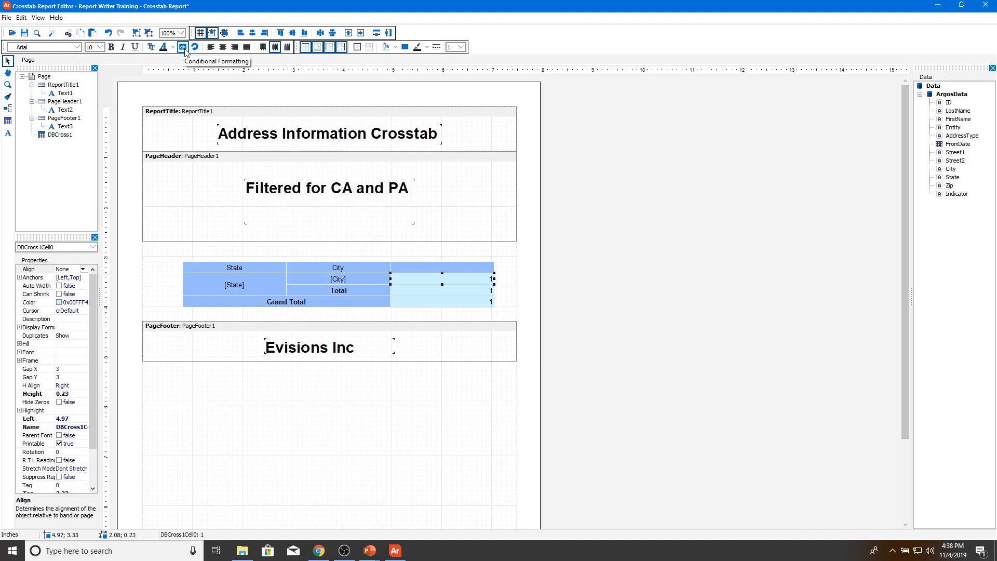
click(185, 49)
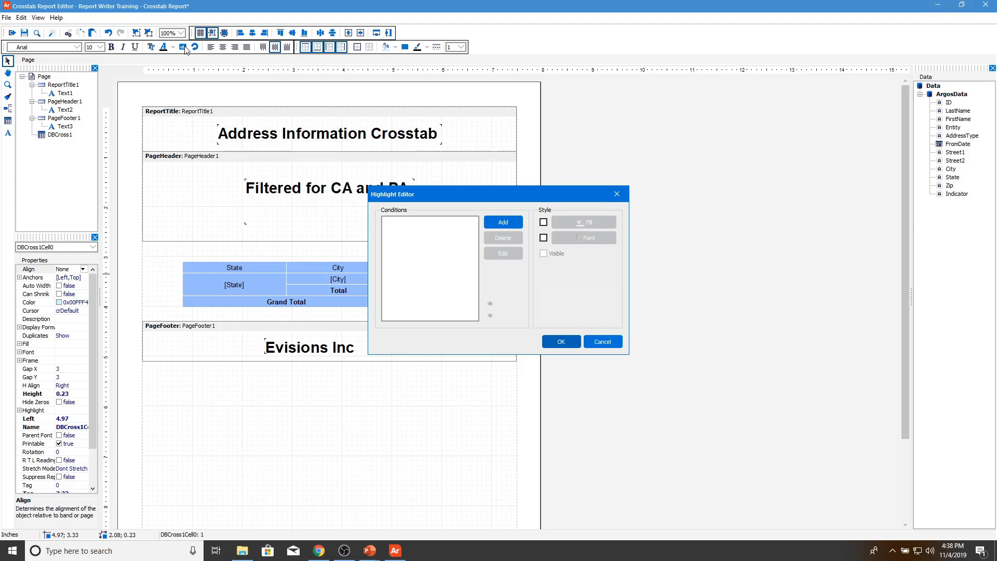
click(512, 226)
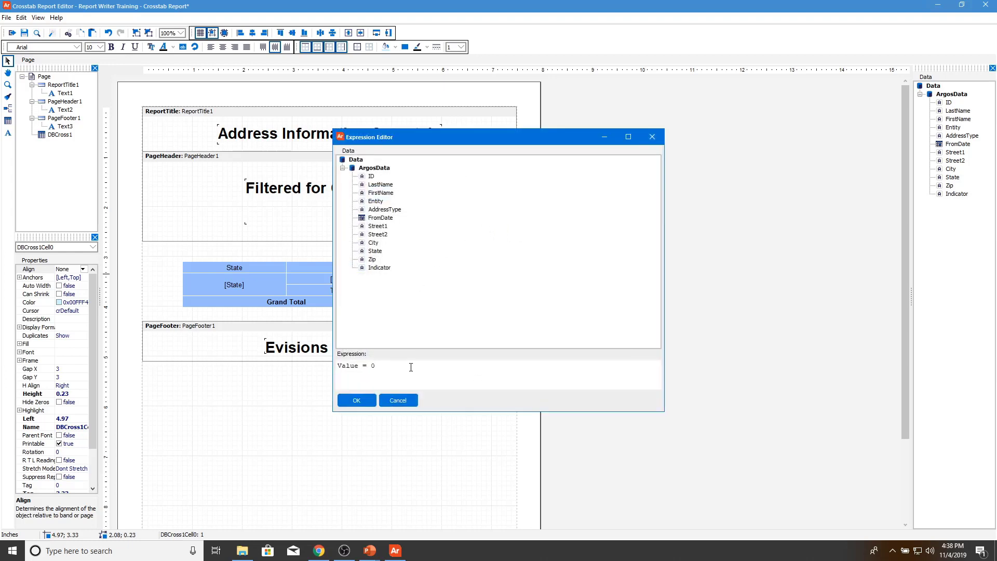
key(BackSpace)
text(> 5)
click(369, 401)
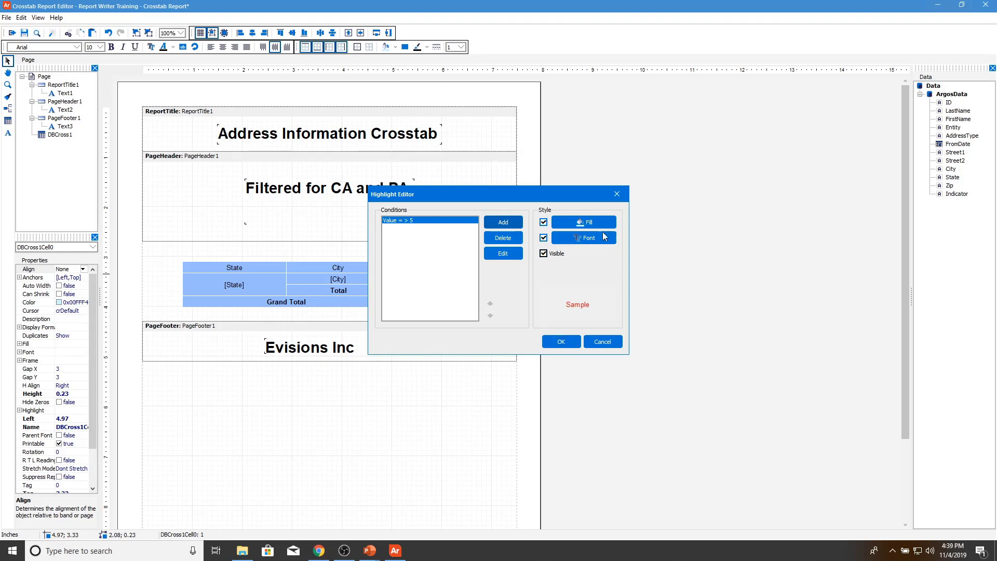
Step: Give the highlight a solid gold background fill and apply the rule
click(585, 223)
click(543, 221)
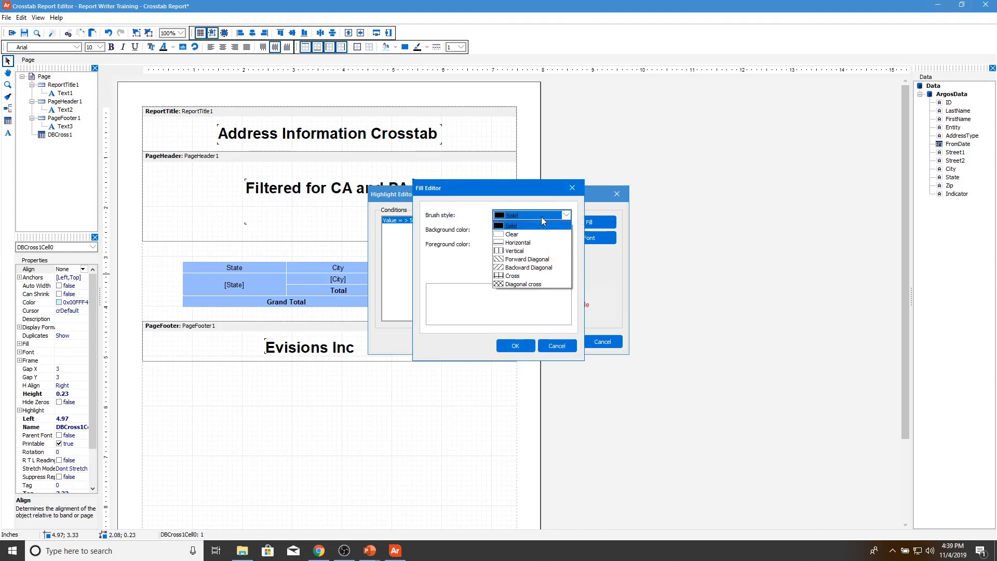
click(542, 224)
click(534, 235)
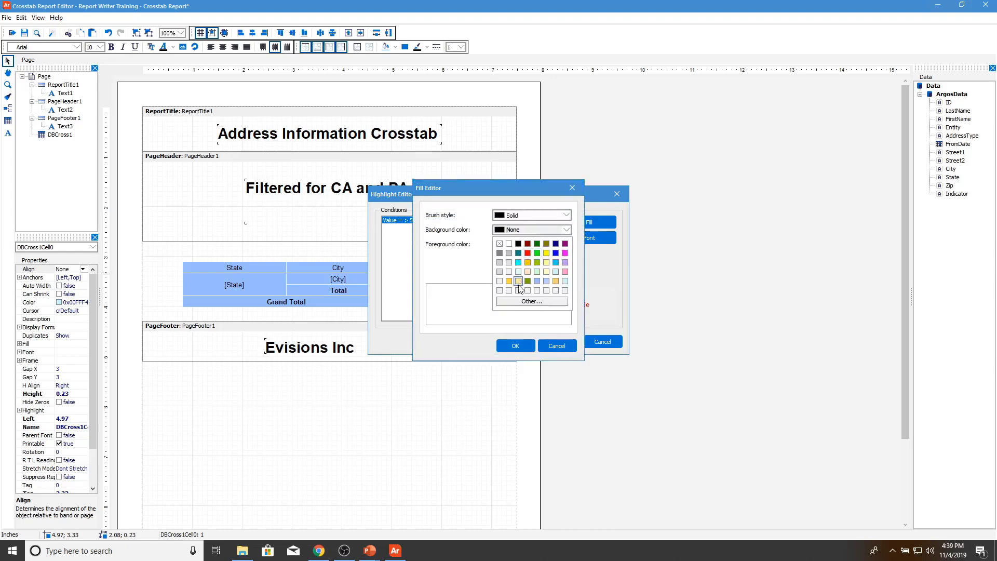
click(509, 281)
click(524, 346)
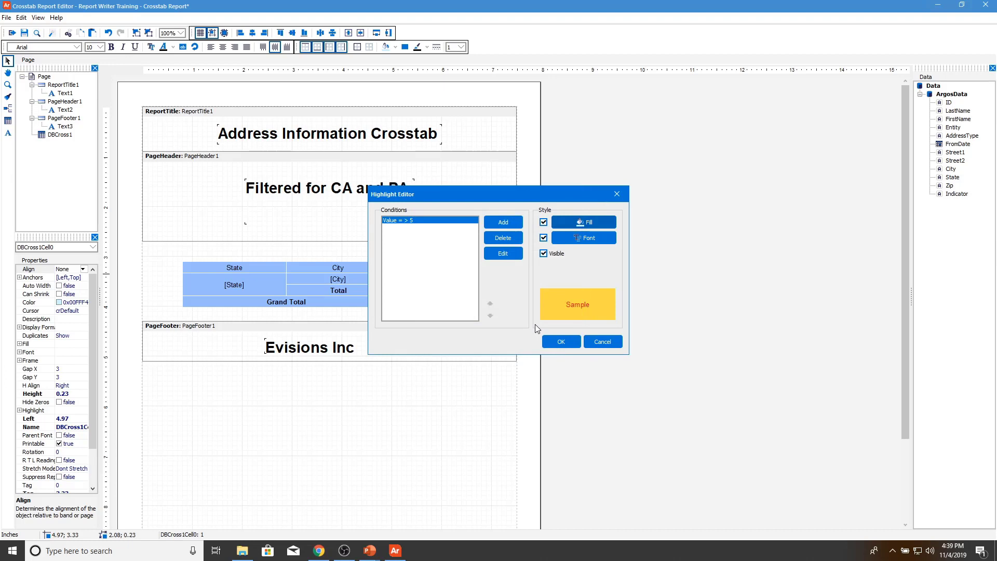
click(560, 343)
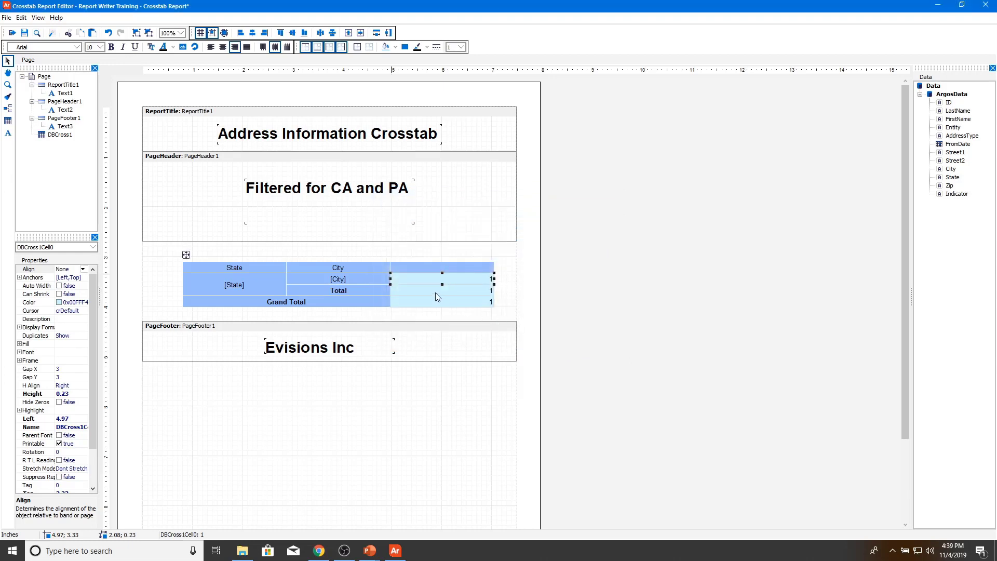
Step: Add a conditional highlight condition 'Value >= 70' to the Total count cell
click(436, 293)
click(182, 47)
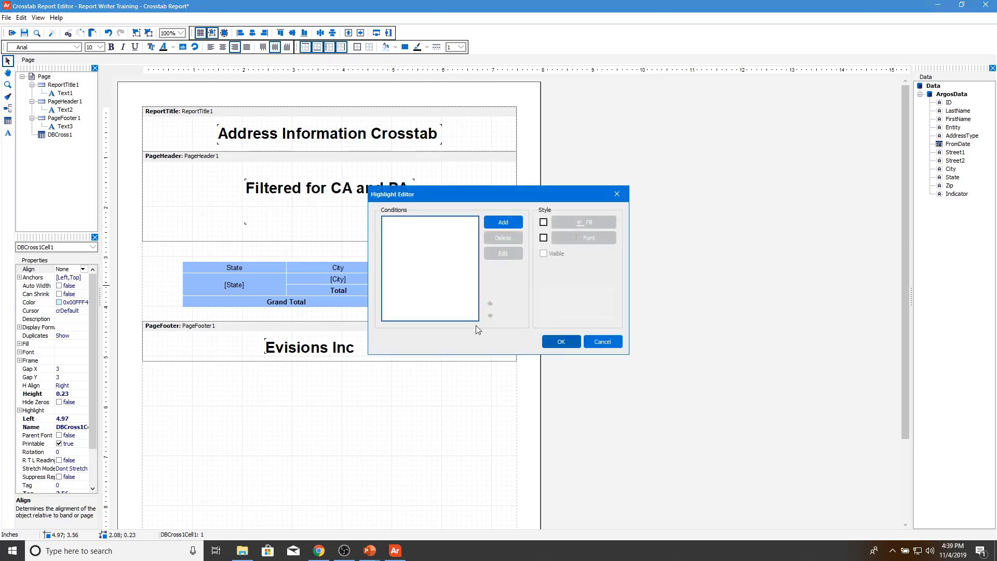
click(501, 224)
click(415, 374)
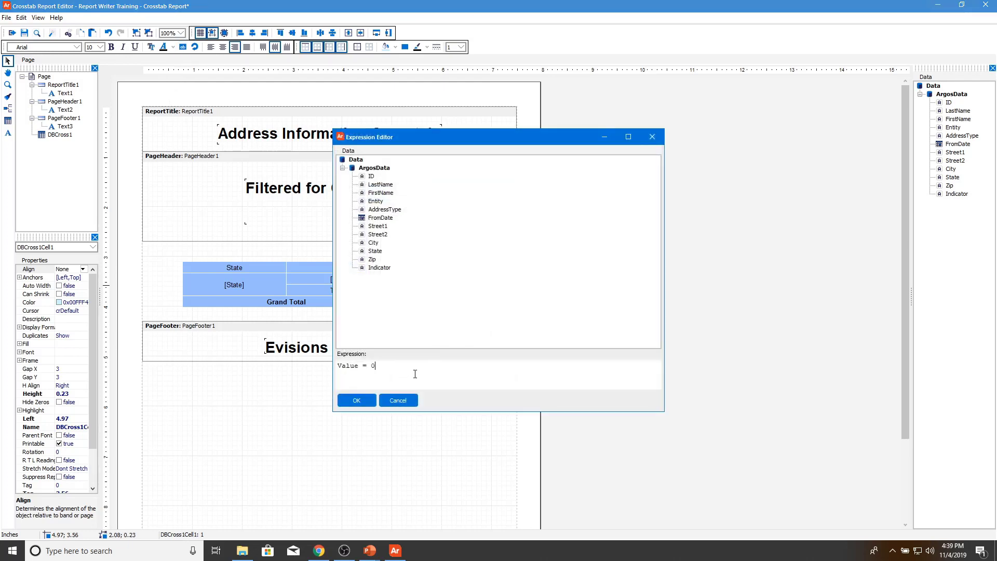
key(BackSpace)
key(BackSpace)
key(BackSpace)
text(>=7 70)
click(357, 399)
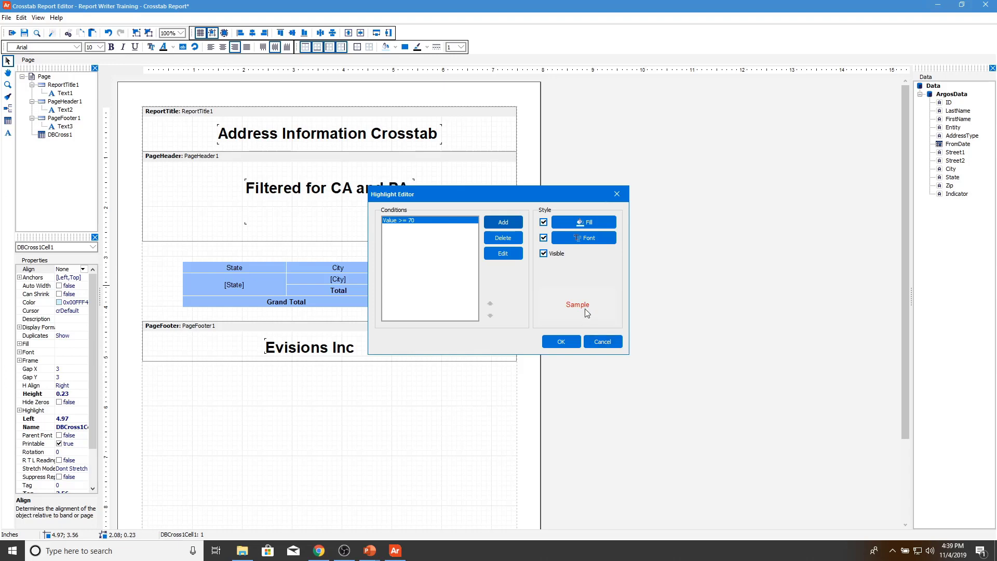
Step: Set the highlight to no fill with blue text and apply it
click(543, 223)
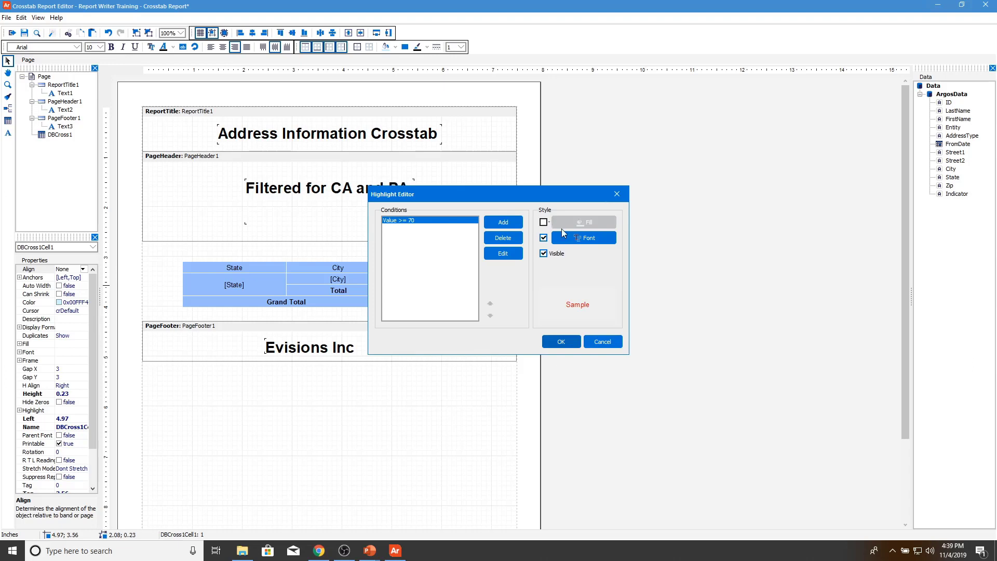
click(588, 240)
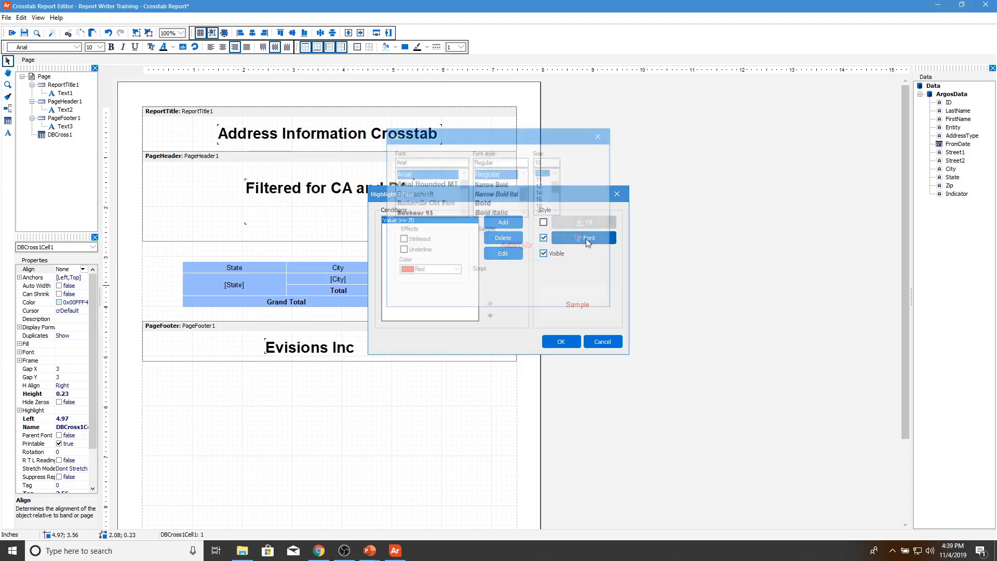
click(428, 271)
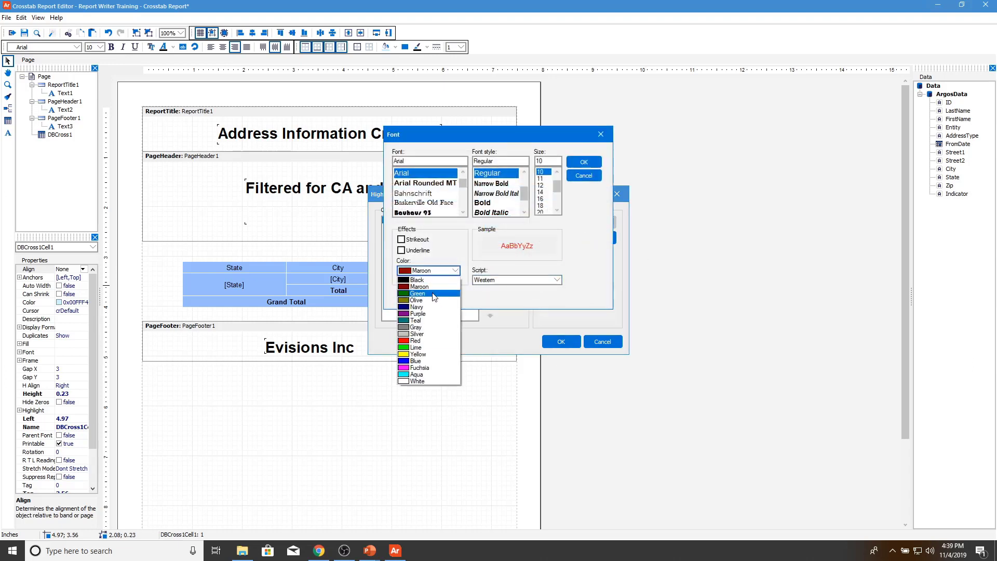
click(423, 363)
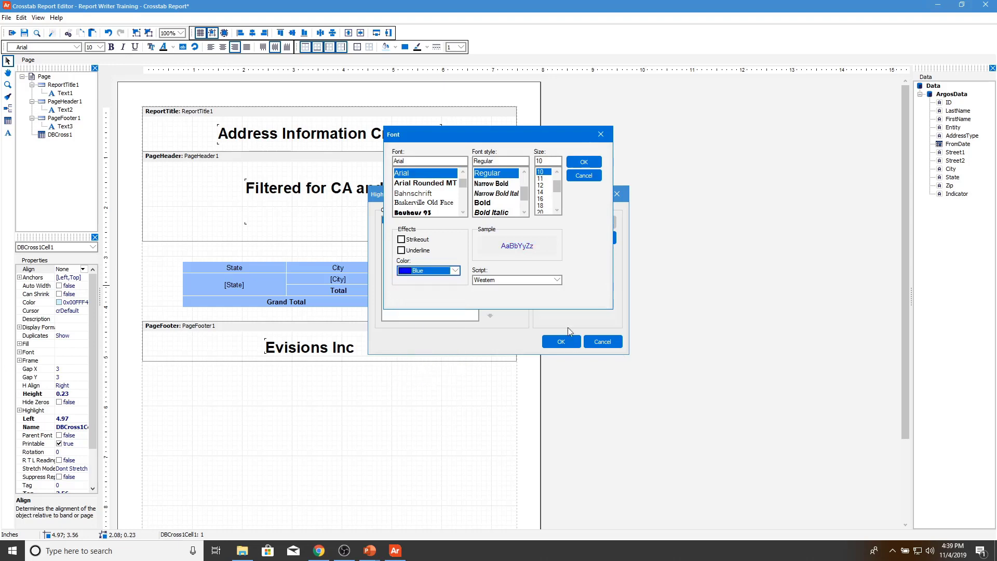
key(Return)
click(561, 341)
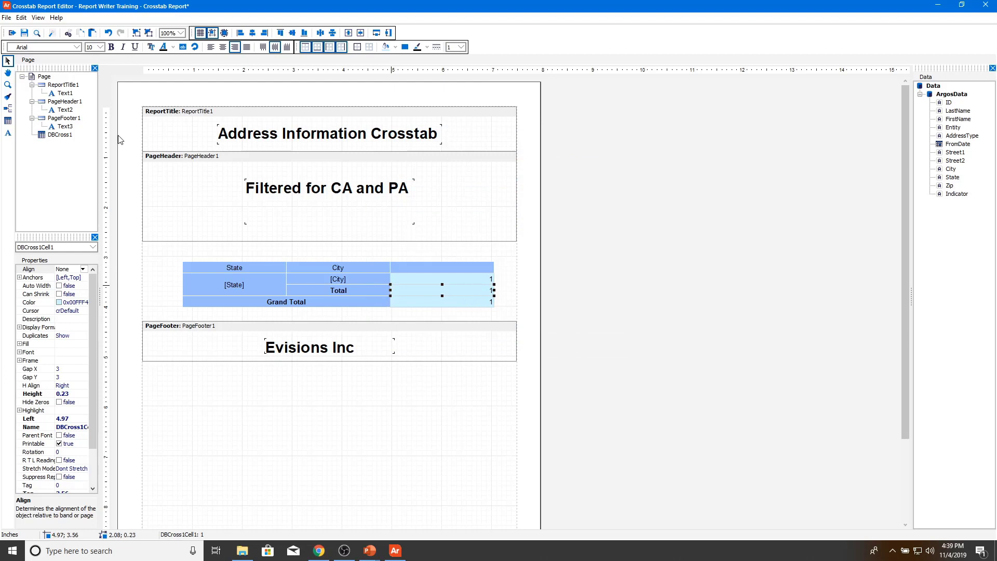
Step: Save the report and preview it with 100 maximum records and four address types
click(24, 33)
click(37, 33)
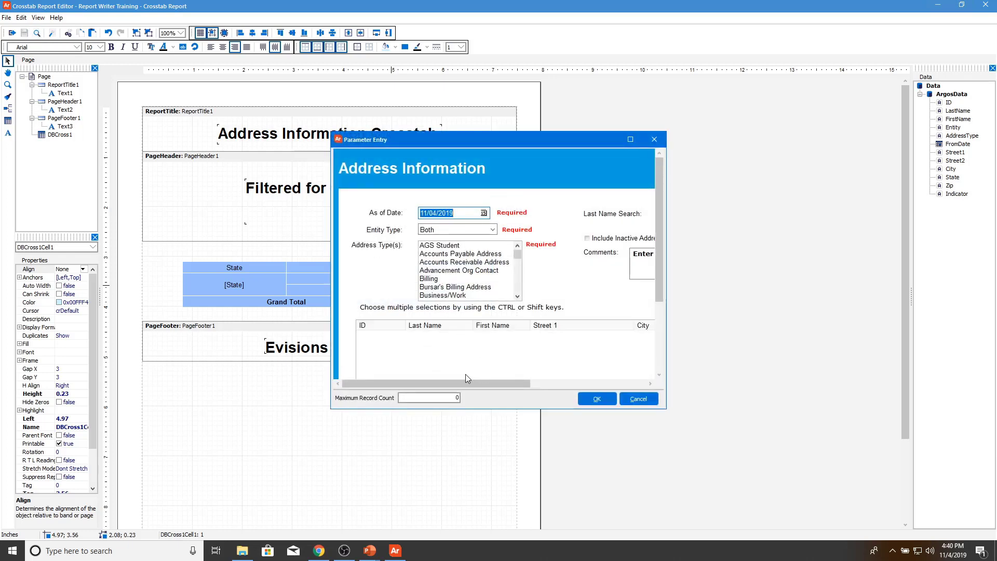
click(431, 397)
text(100)
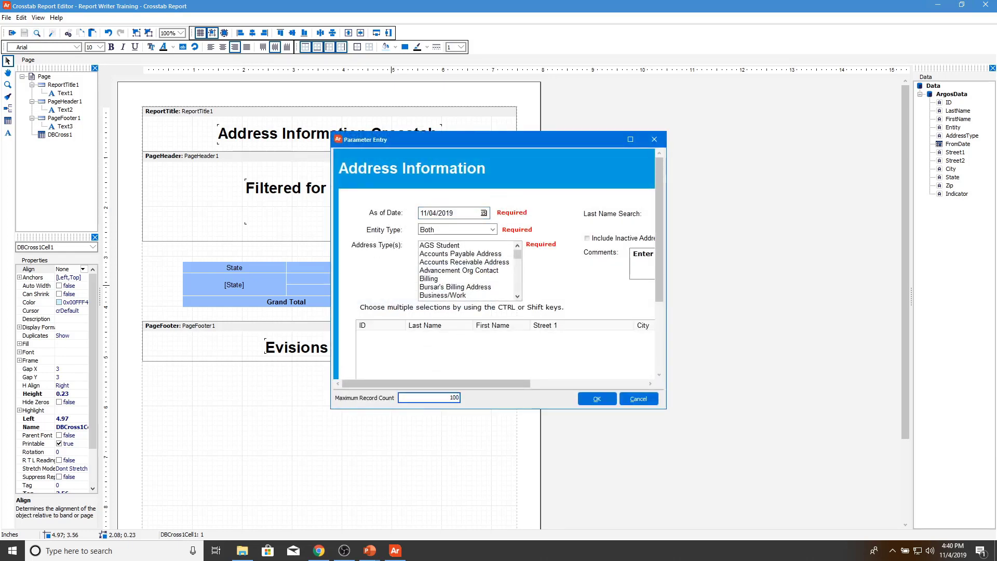
click(597, 399)
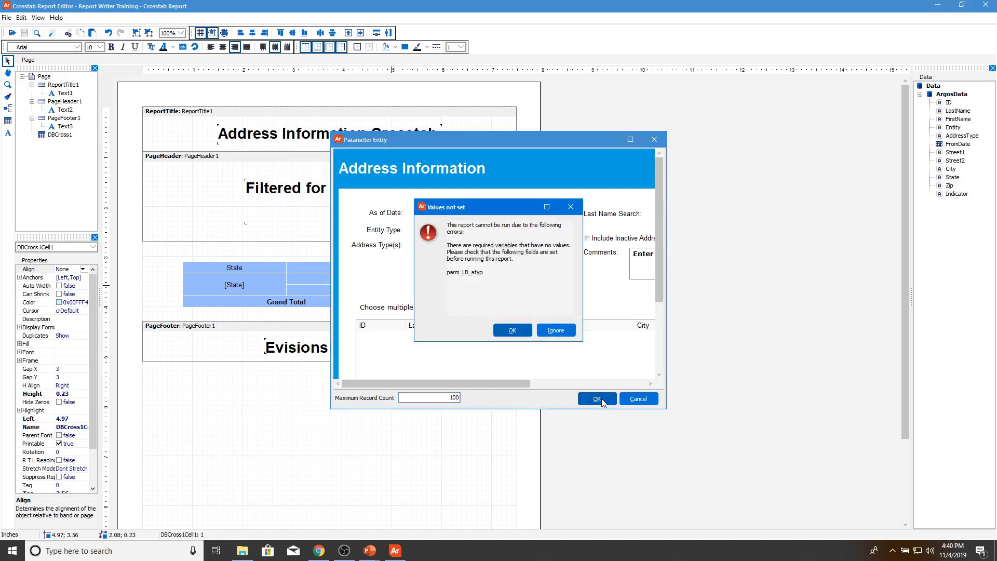
click(540, 333)
drag(481, 271, 496, 302)
click(598, 399)
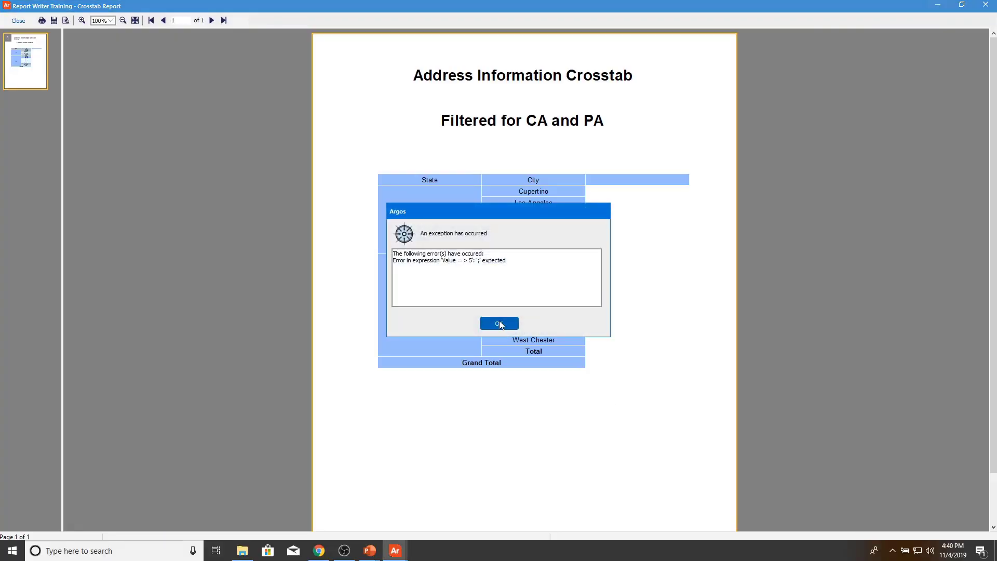
Step: Dismiss the highlight expression error, close the preview, and reopen the Crosstab Editor
click(499, 324)
scroll(677, 251, down, 1)
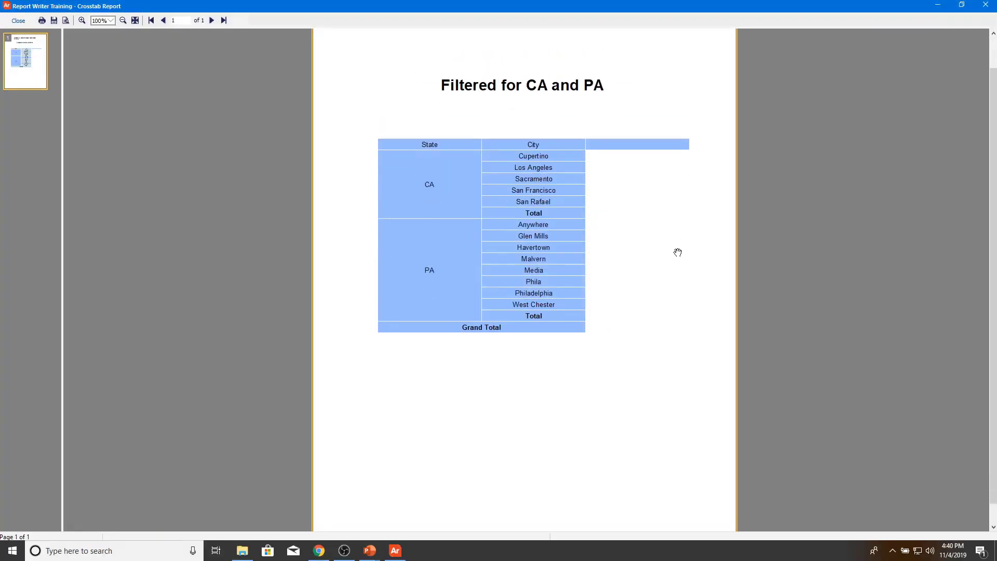
scroll(670, 252, up, 1)
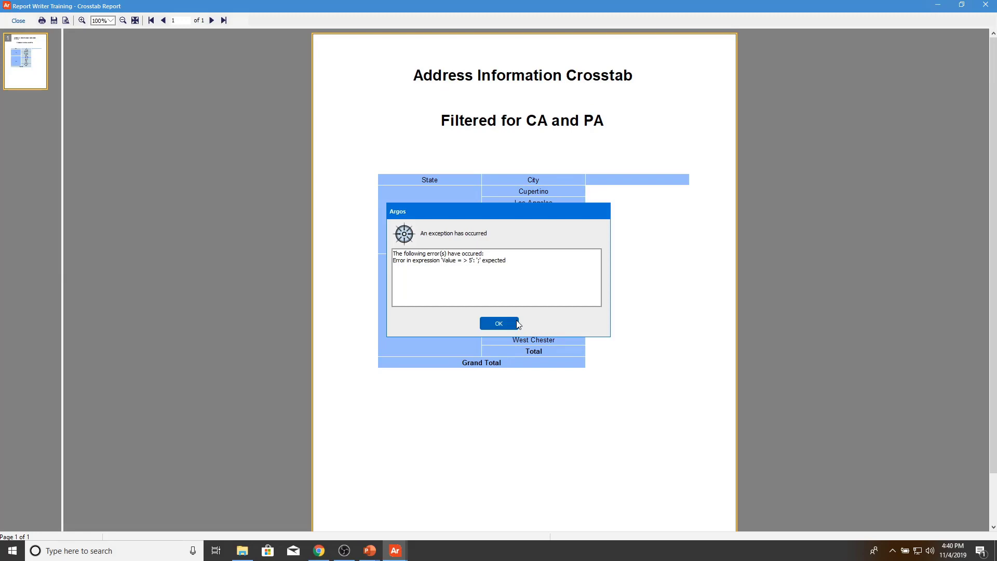
click(518, 324)
click(17, 20)
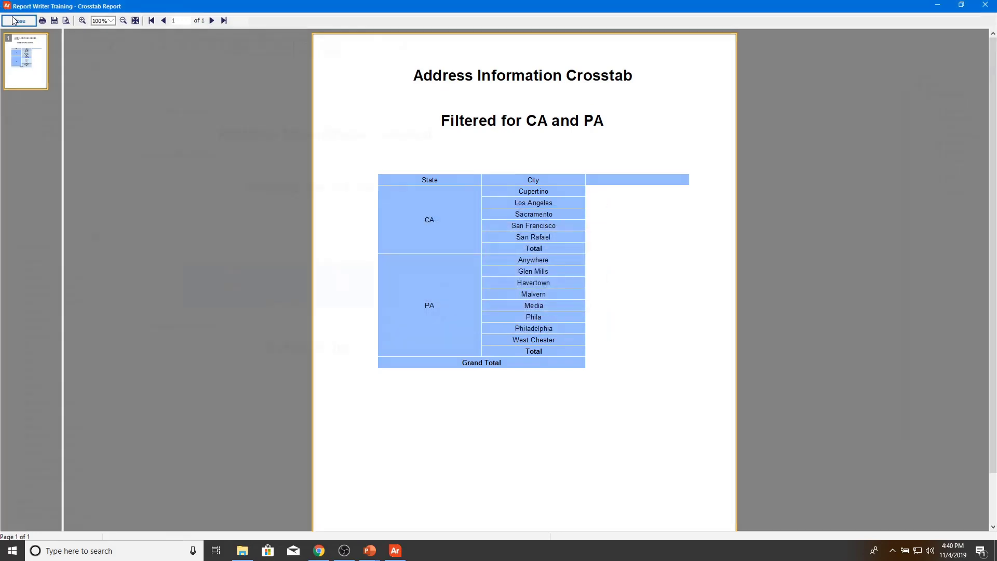
double_click(424, 276)
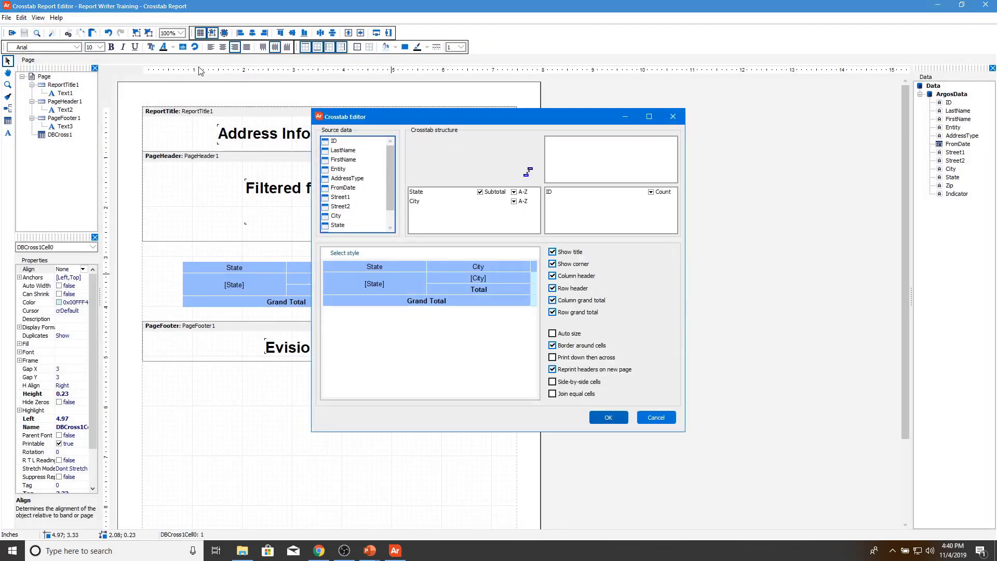
Step: Fix the City count highlight's broken expression so it reads 'Value > 5'
click(608, 417)
click(182, 47)
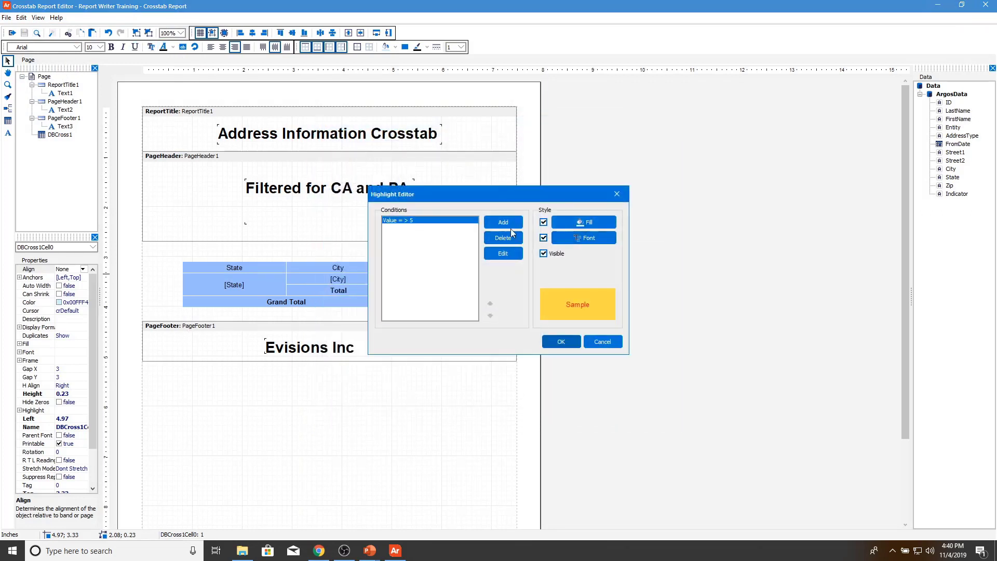
click(499, 253)
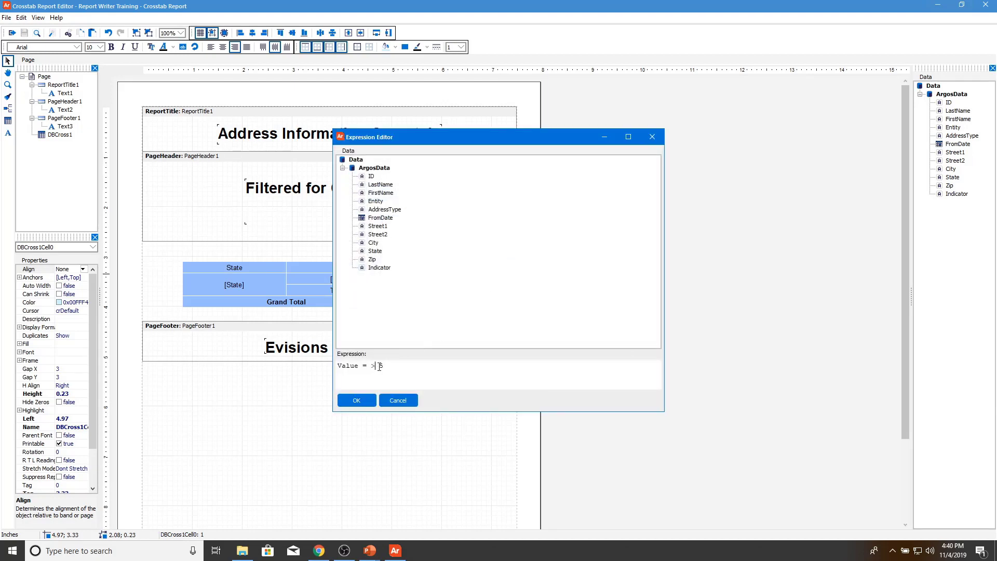
key(BackSpace)
key(BackSpace)
key(BackSpace)
text(>)
click(356, 400)
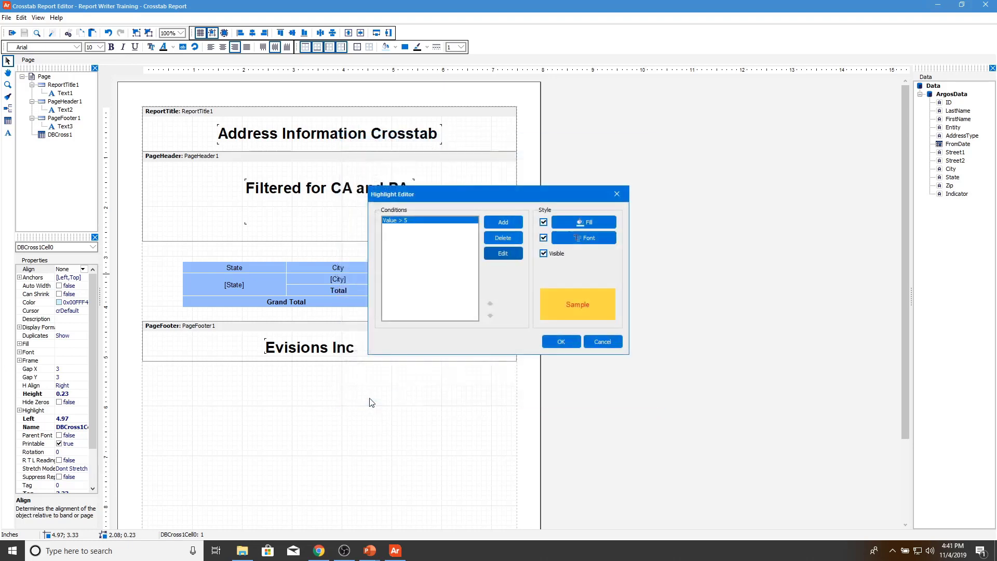
click(562, 341)
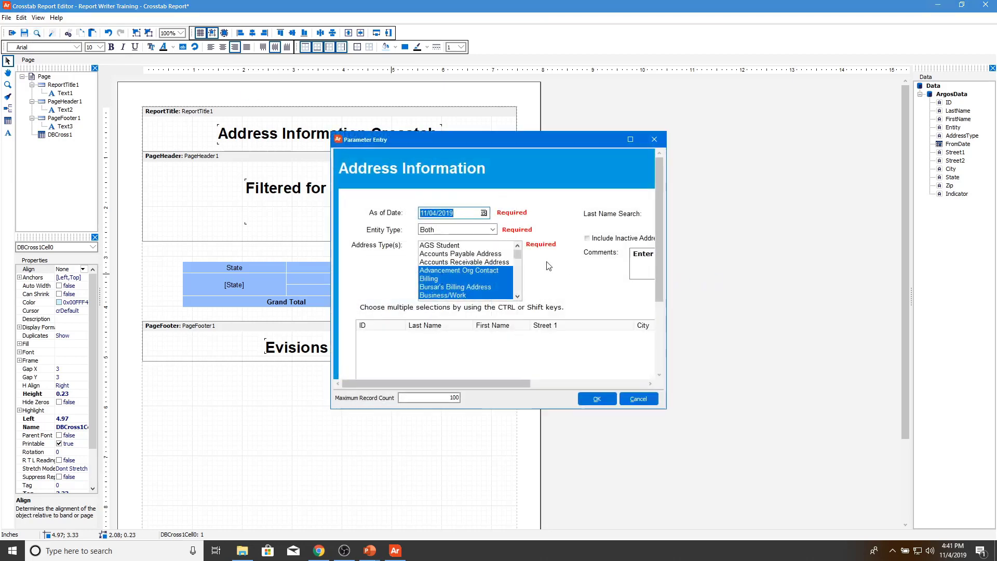
Step: Run the preview with Malvern (42) and Philadelphia (6) highlighted gold, then close it
click(589, 399)
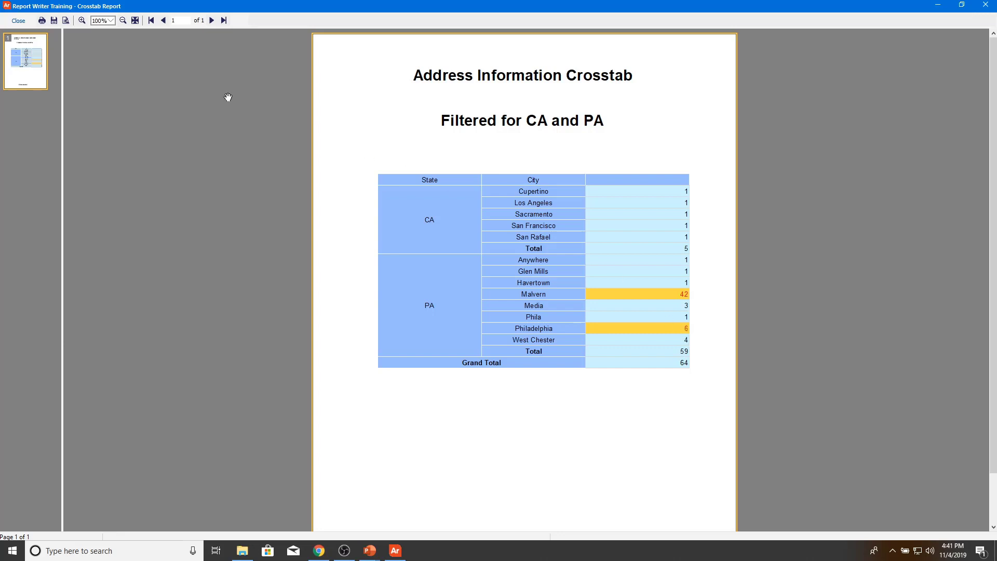
click(10, 19)
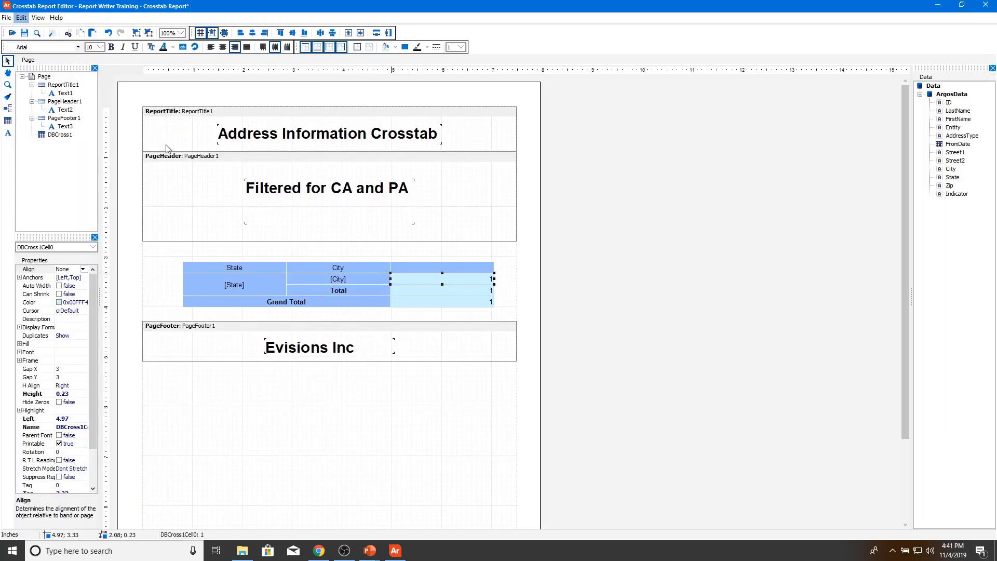
Step: Preview the report for all address types and view page 2
click(37, 33)
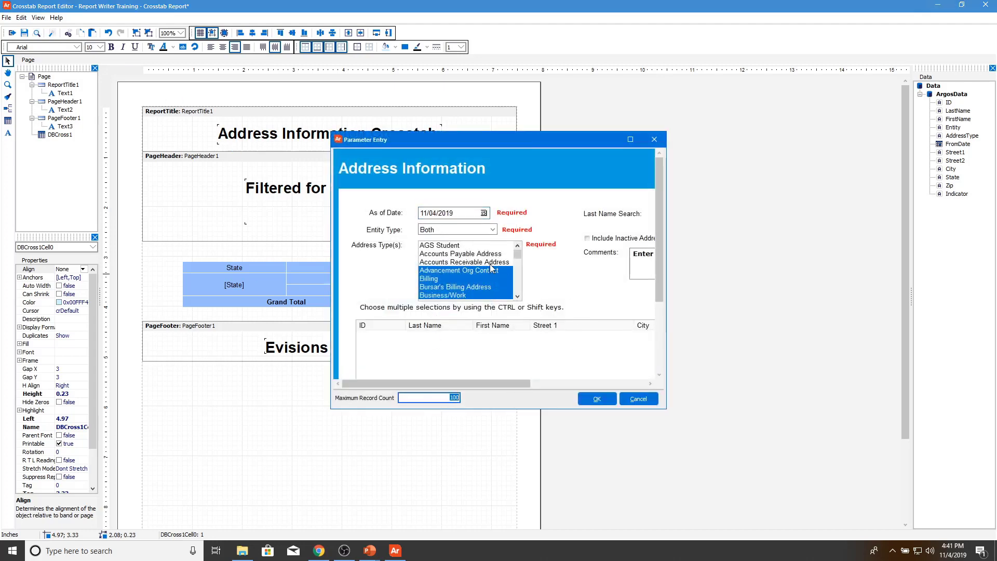
drag(491, 264, 510, 274)
key(ctrl+a)
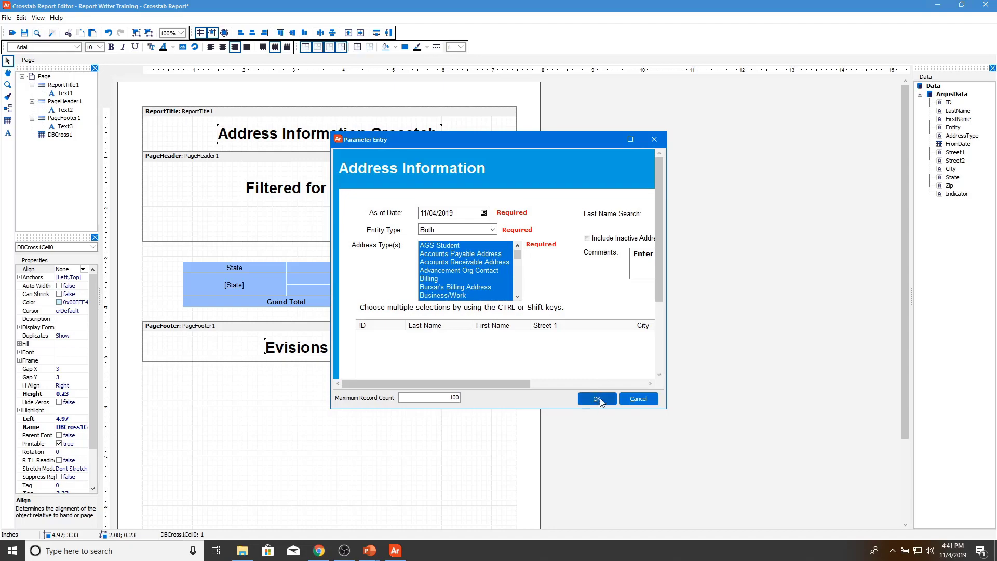
click(599, 398)
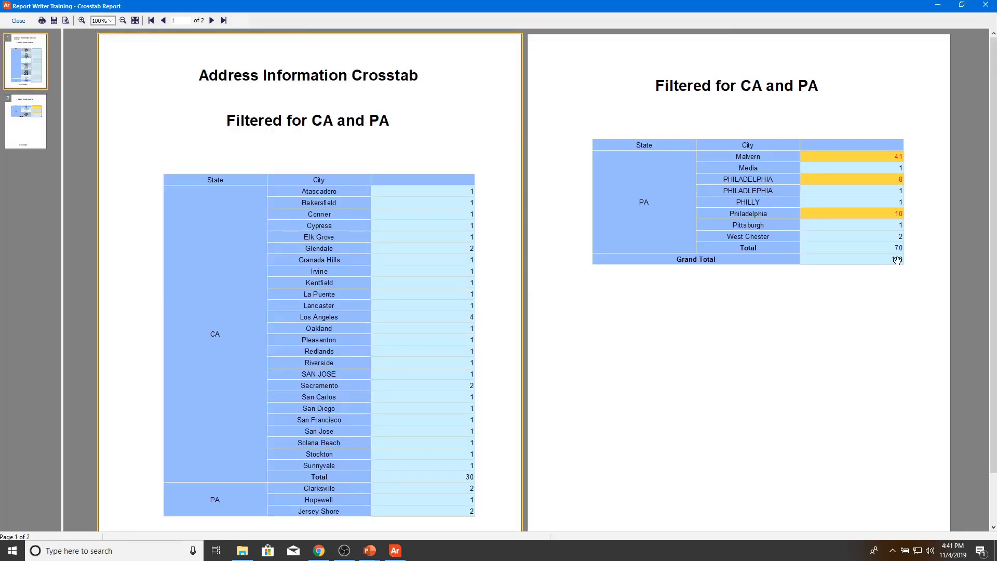
click(899, 253)
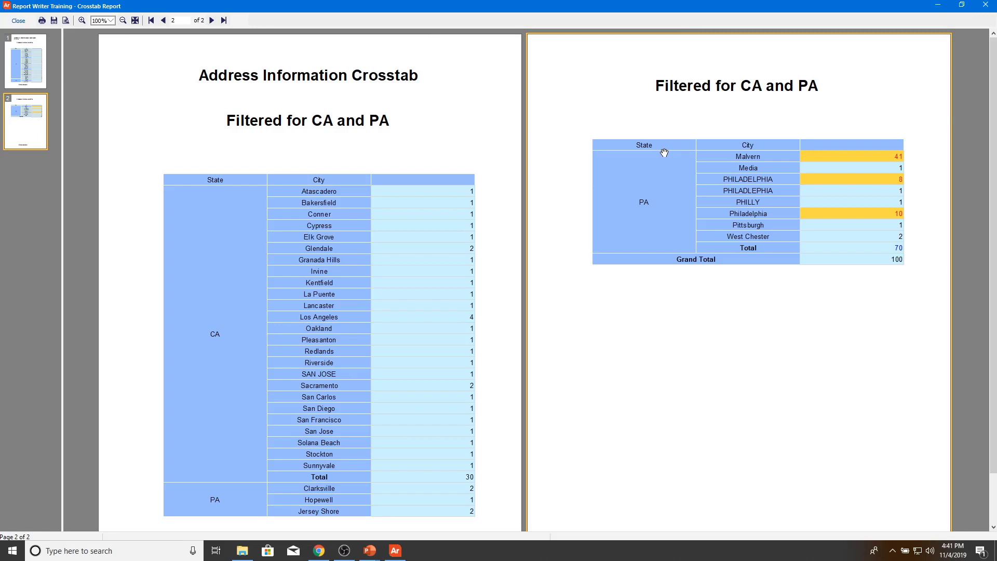
Step: Close the preview and exit the crosstab editor without applying the unsaved changes
click(18, 21)
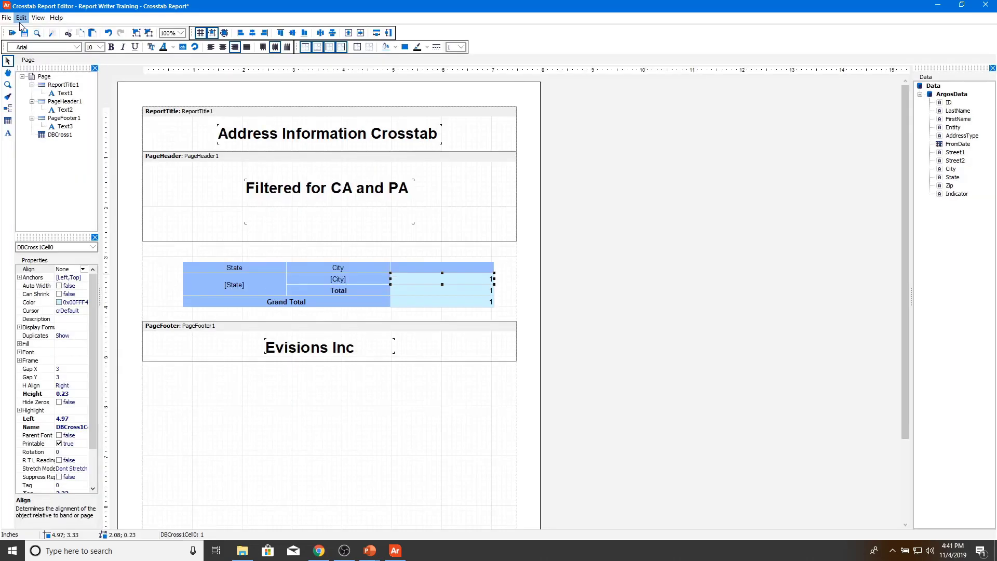
click(986, 5)
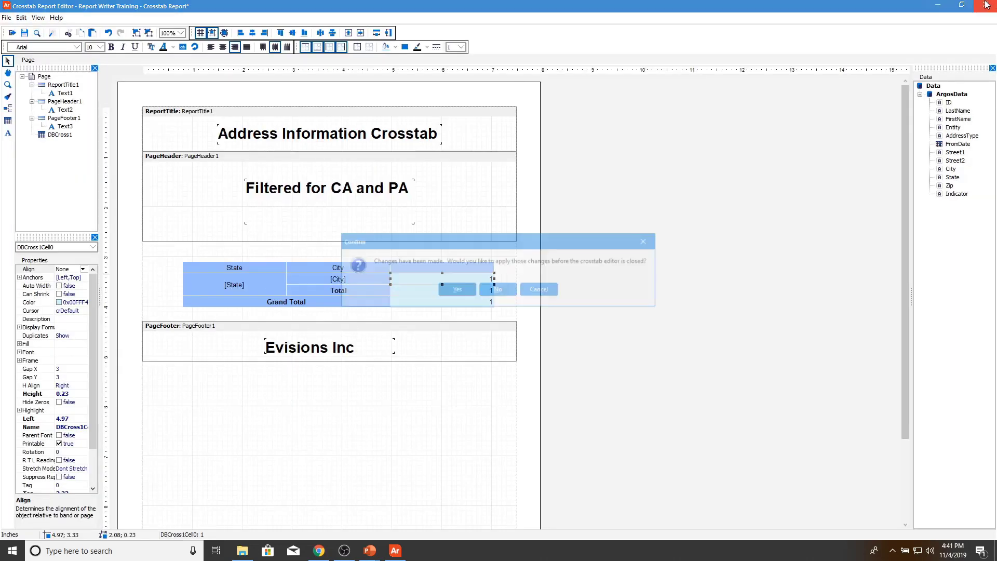
click(505, 285)
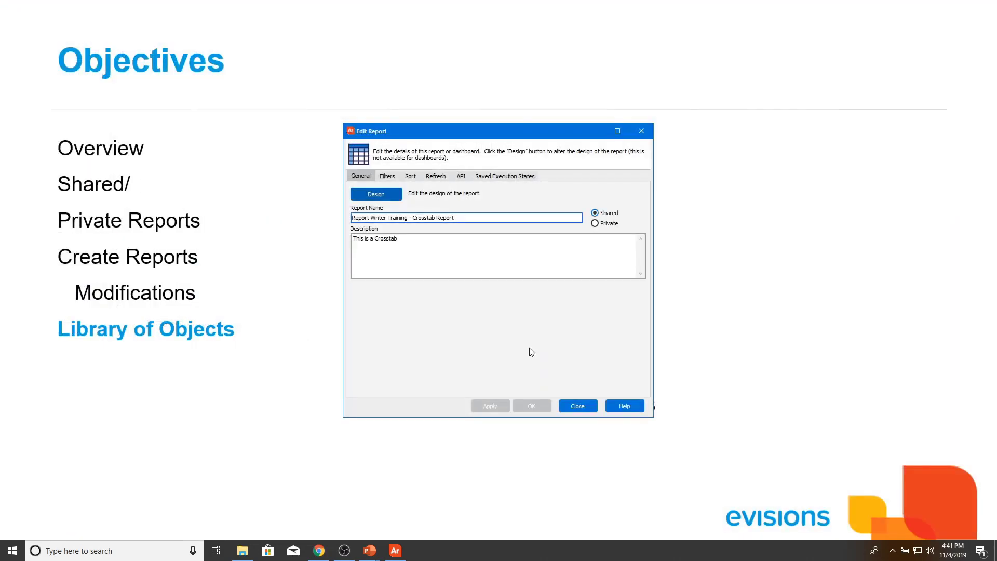
Step: Close the Edit Report dialog to return to the Crosstab Report in Argos's explorer
click(577, 406)
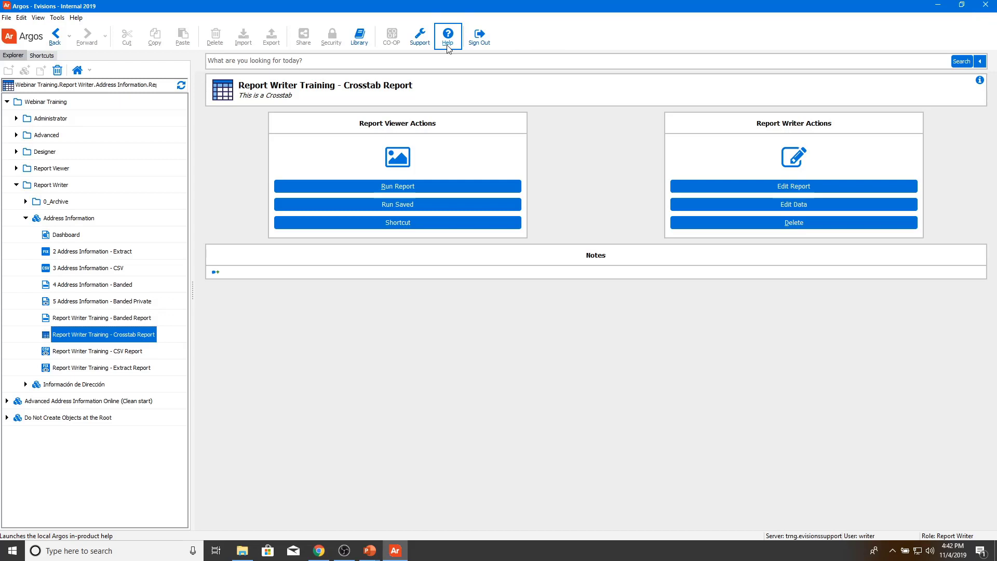
Step: Open the Argos In-Product Help contents page in the web browser
click(447, 46)
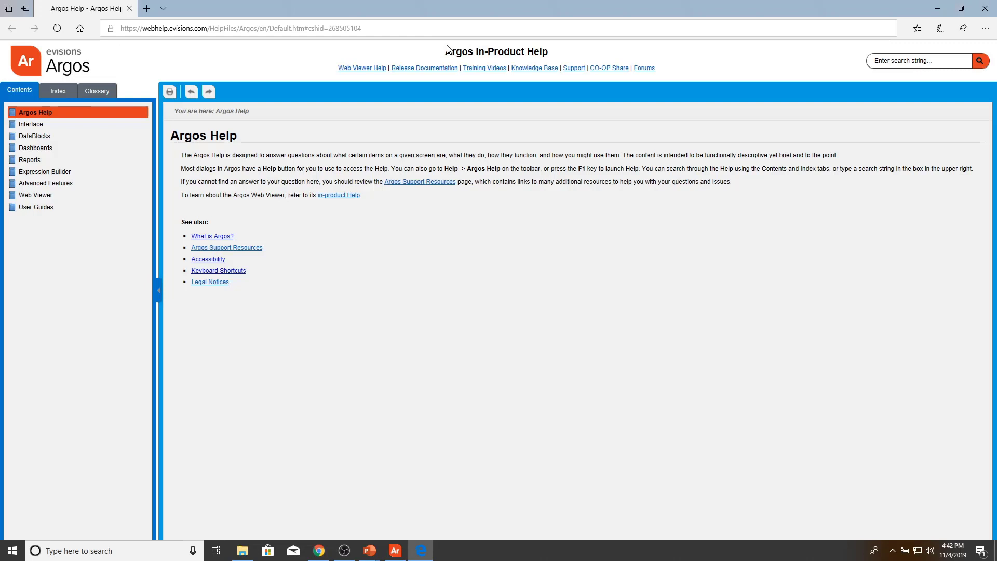
Step: Leave the Edge help page and return to PowerPoint's 'Thank You!' closing slide
key(ctrl+f)
mouse_move(397, 551)
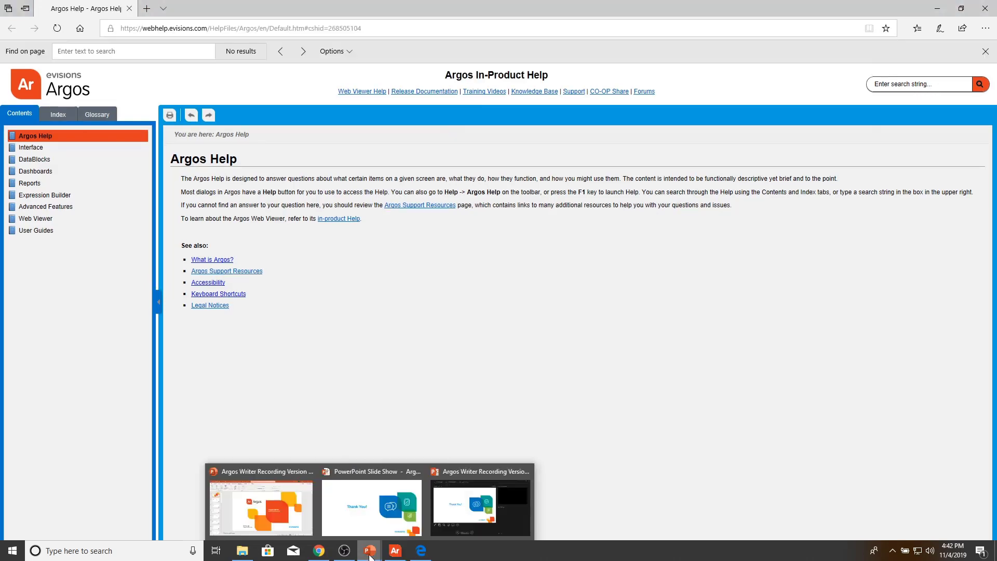
click(372, 483)
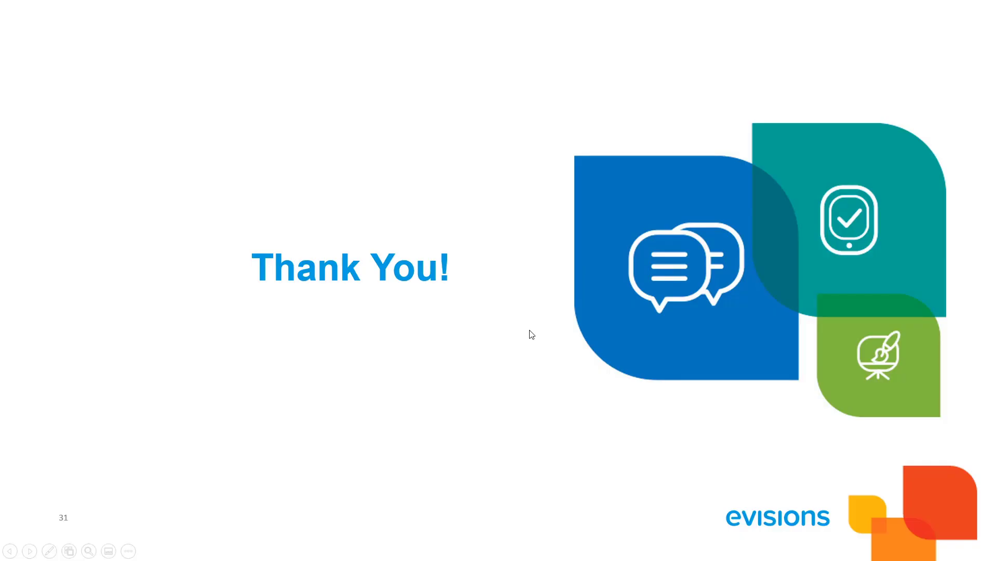